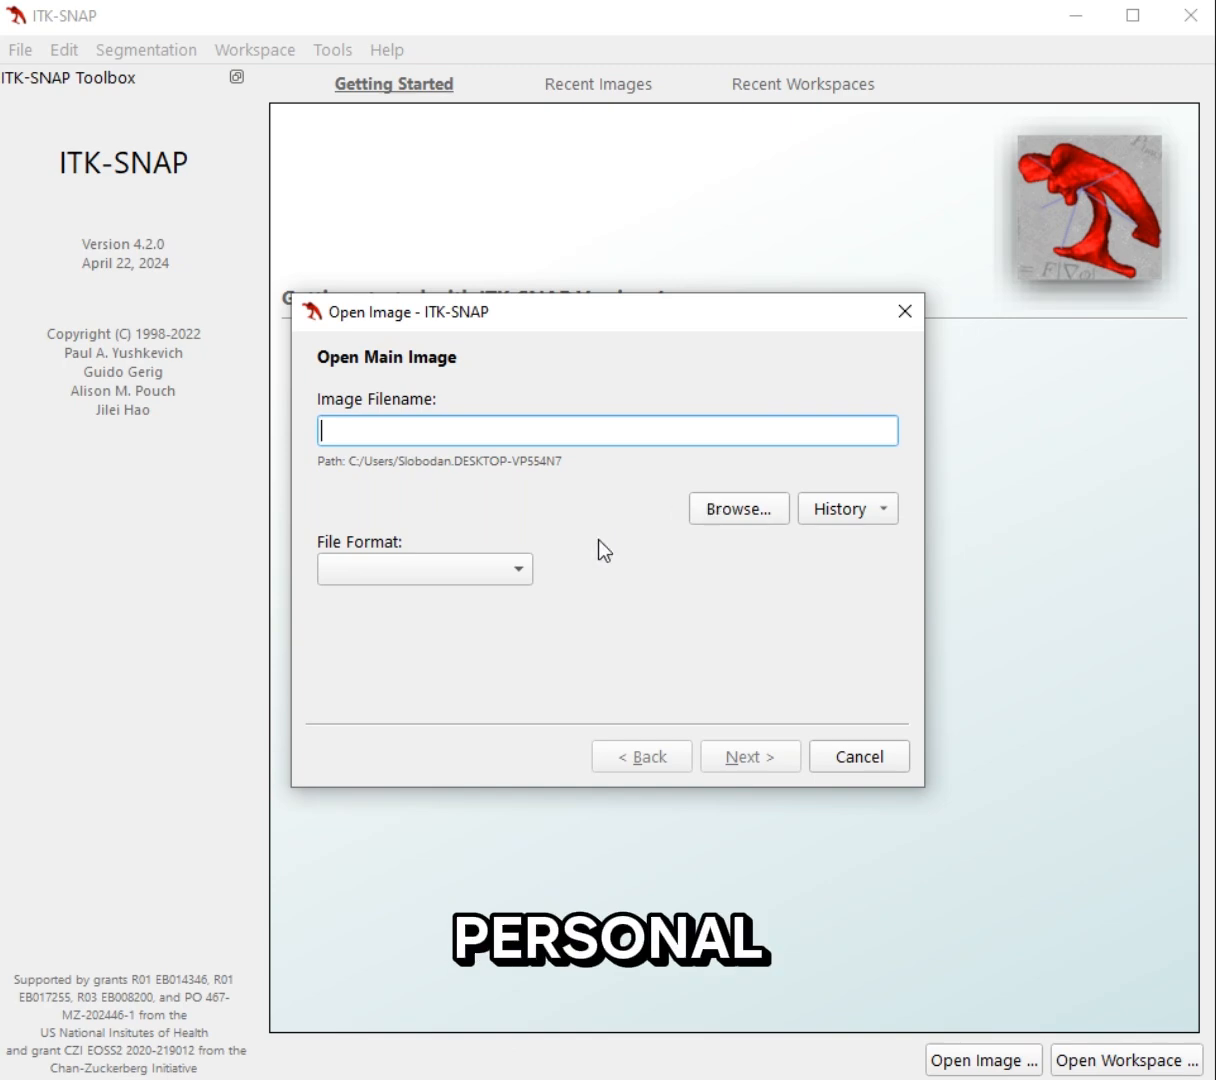
Load the DICOM series starting with IM-0001-0001.dcm from the hip/CS Data folder as the main image
left_click(750, 508)
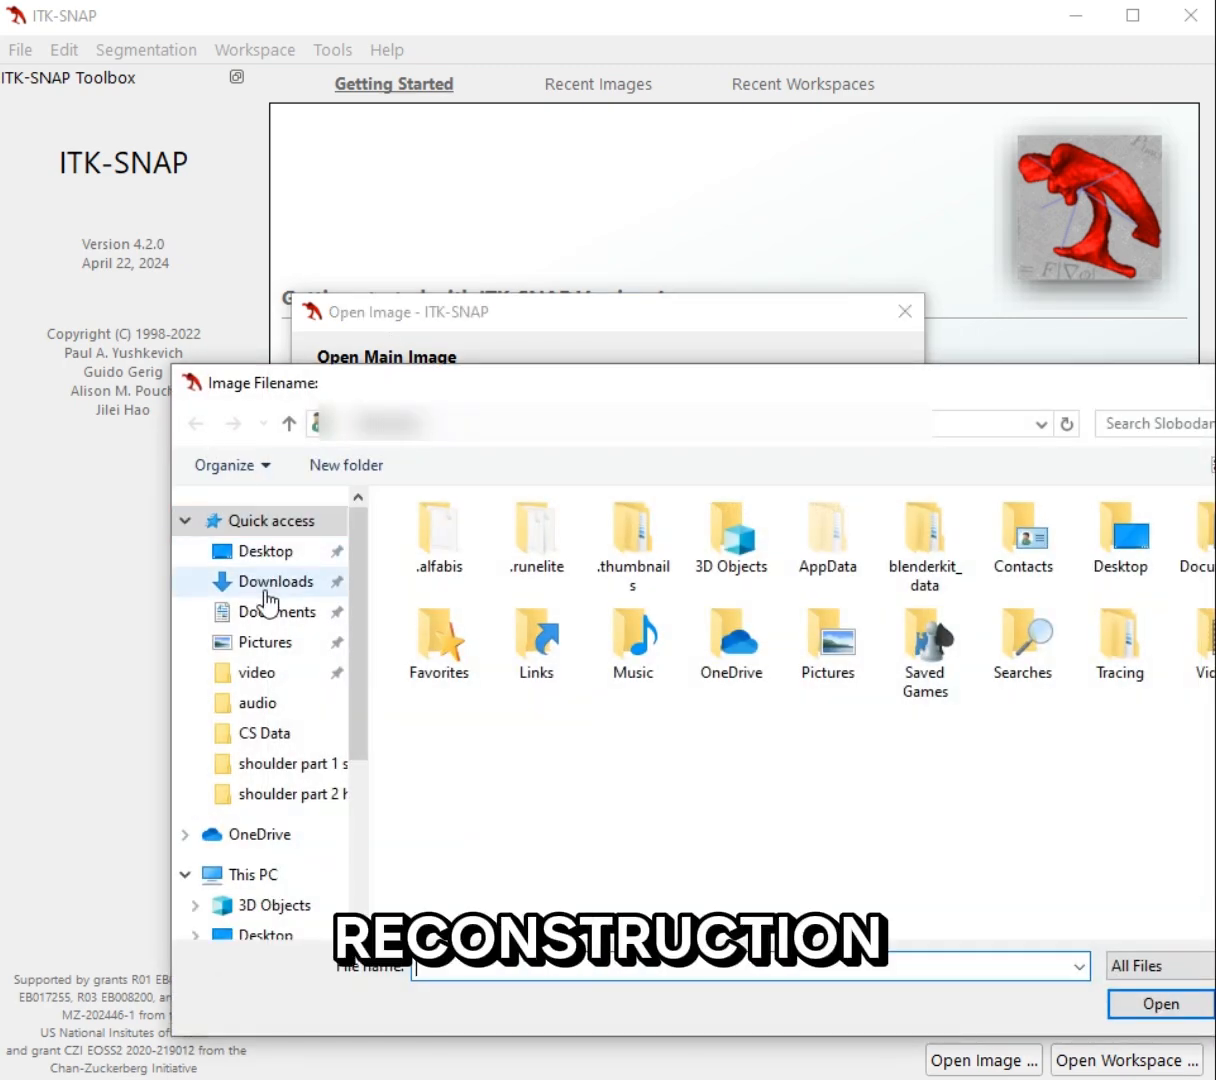
left_click(270, 553)
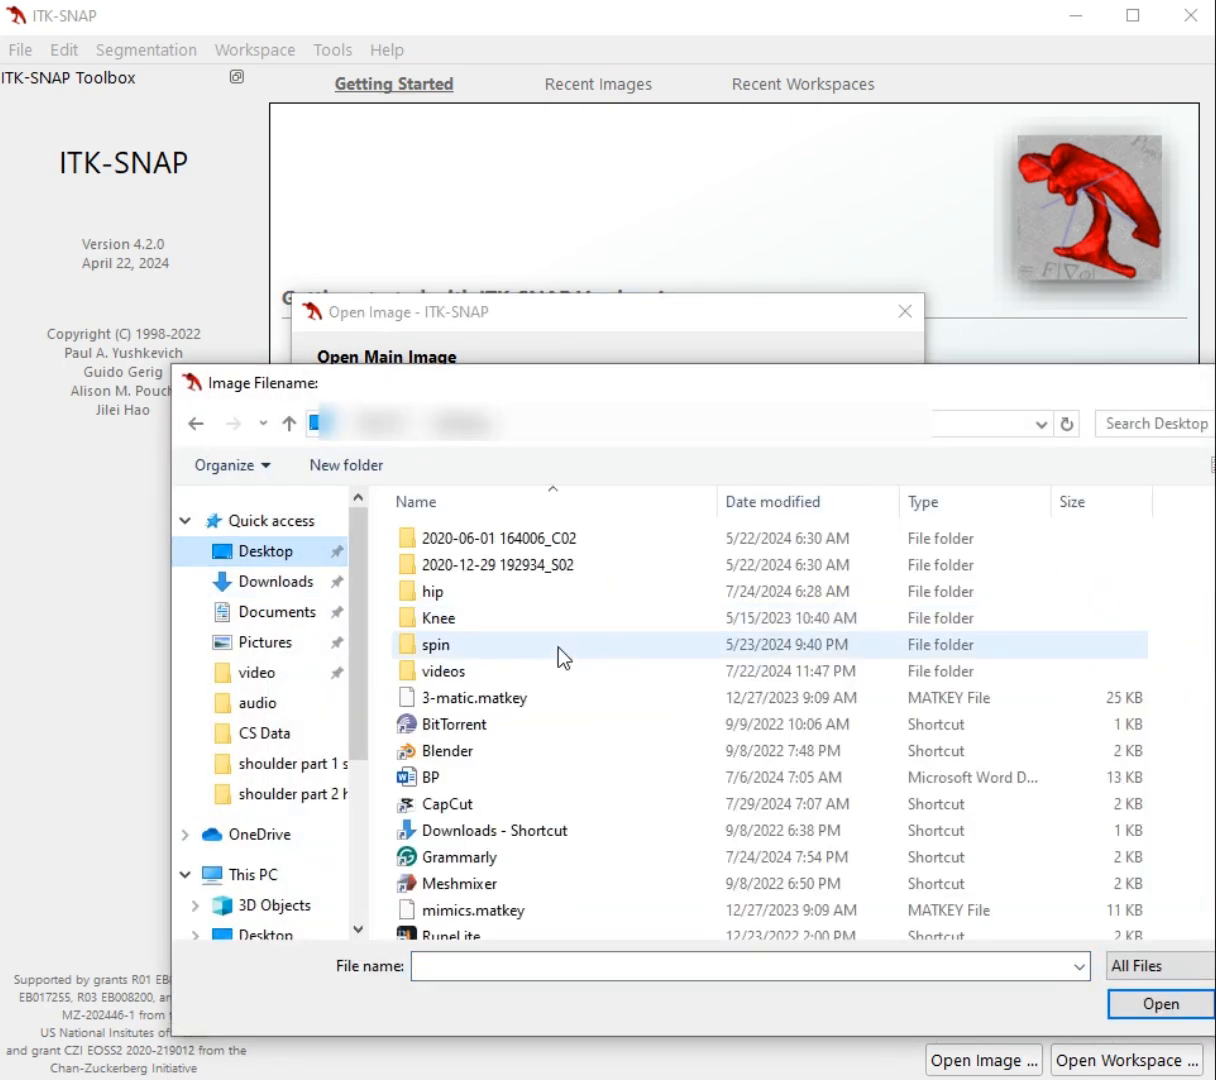
double_click(447, 620)
double_click(462, 540)
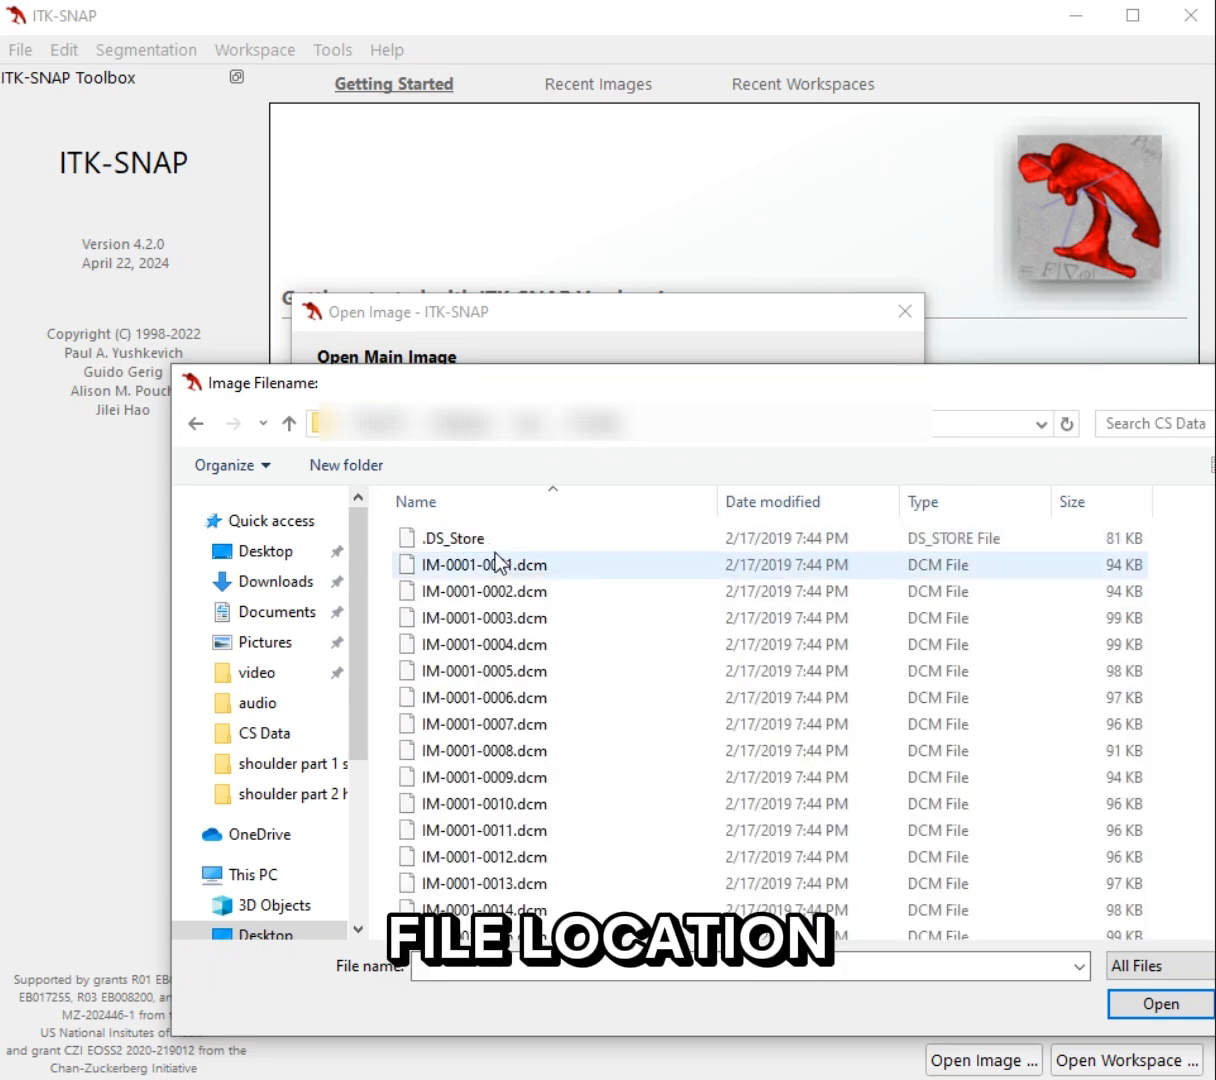
left_click(492, 565)
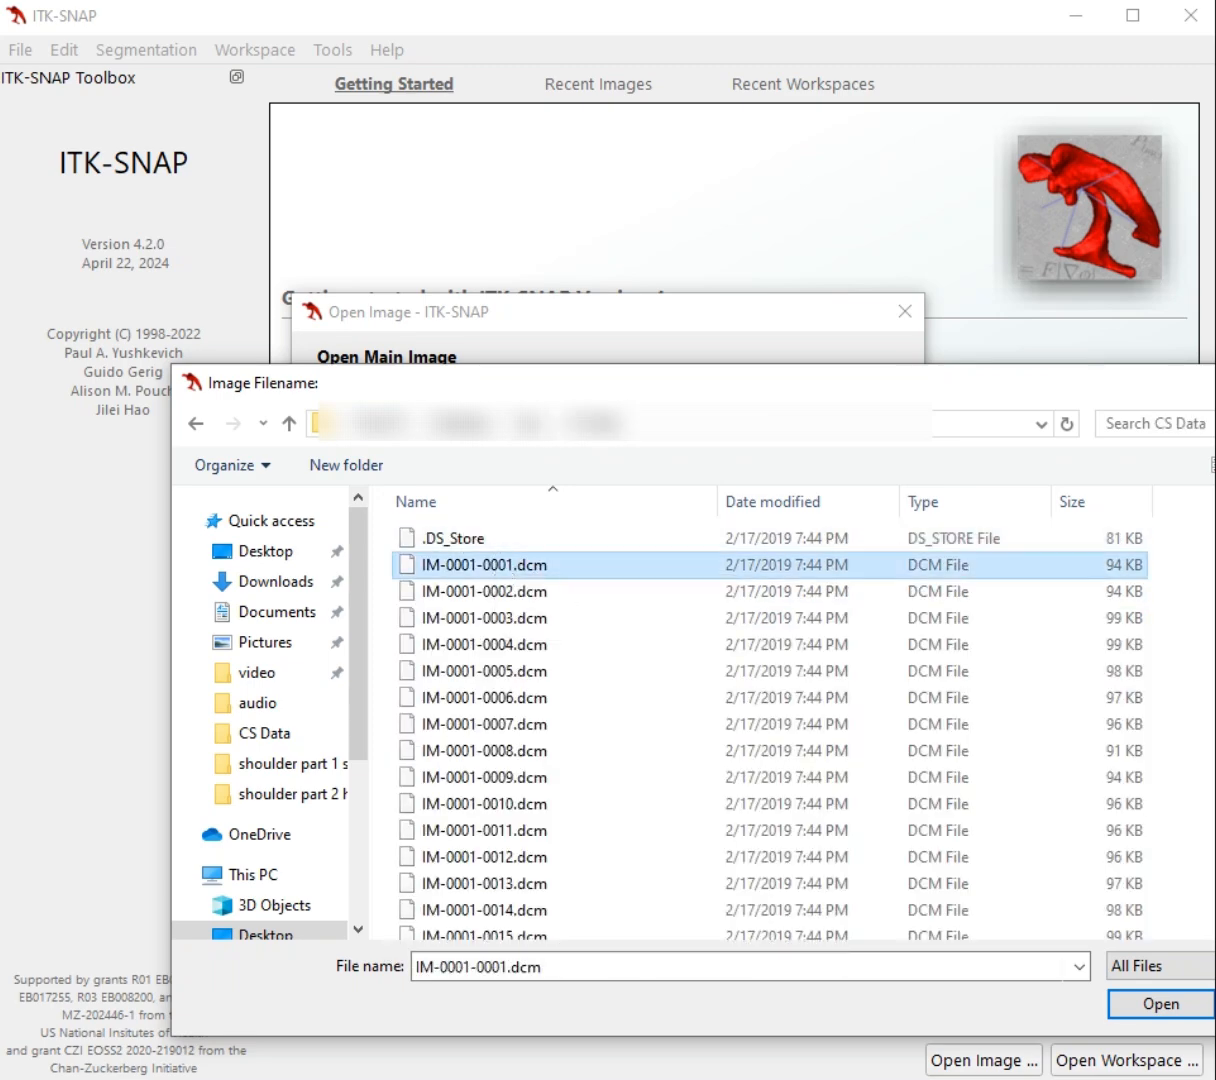
left_click(1160, 1004)
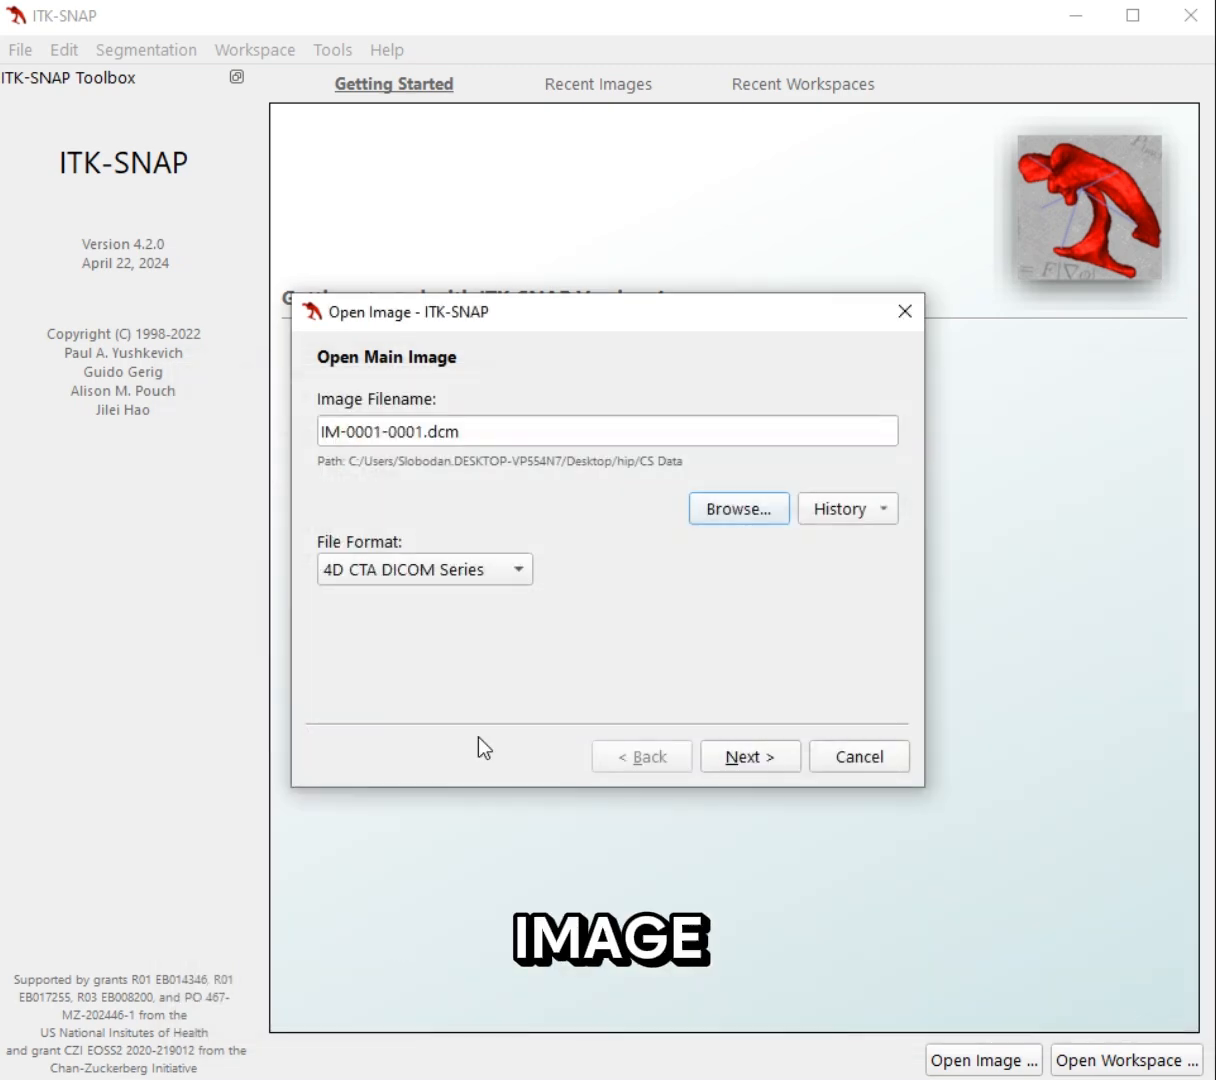
left_click(744, 757)
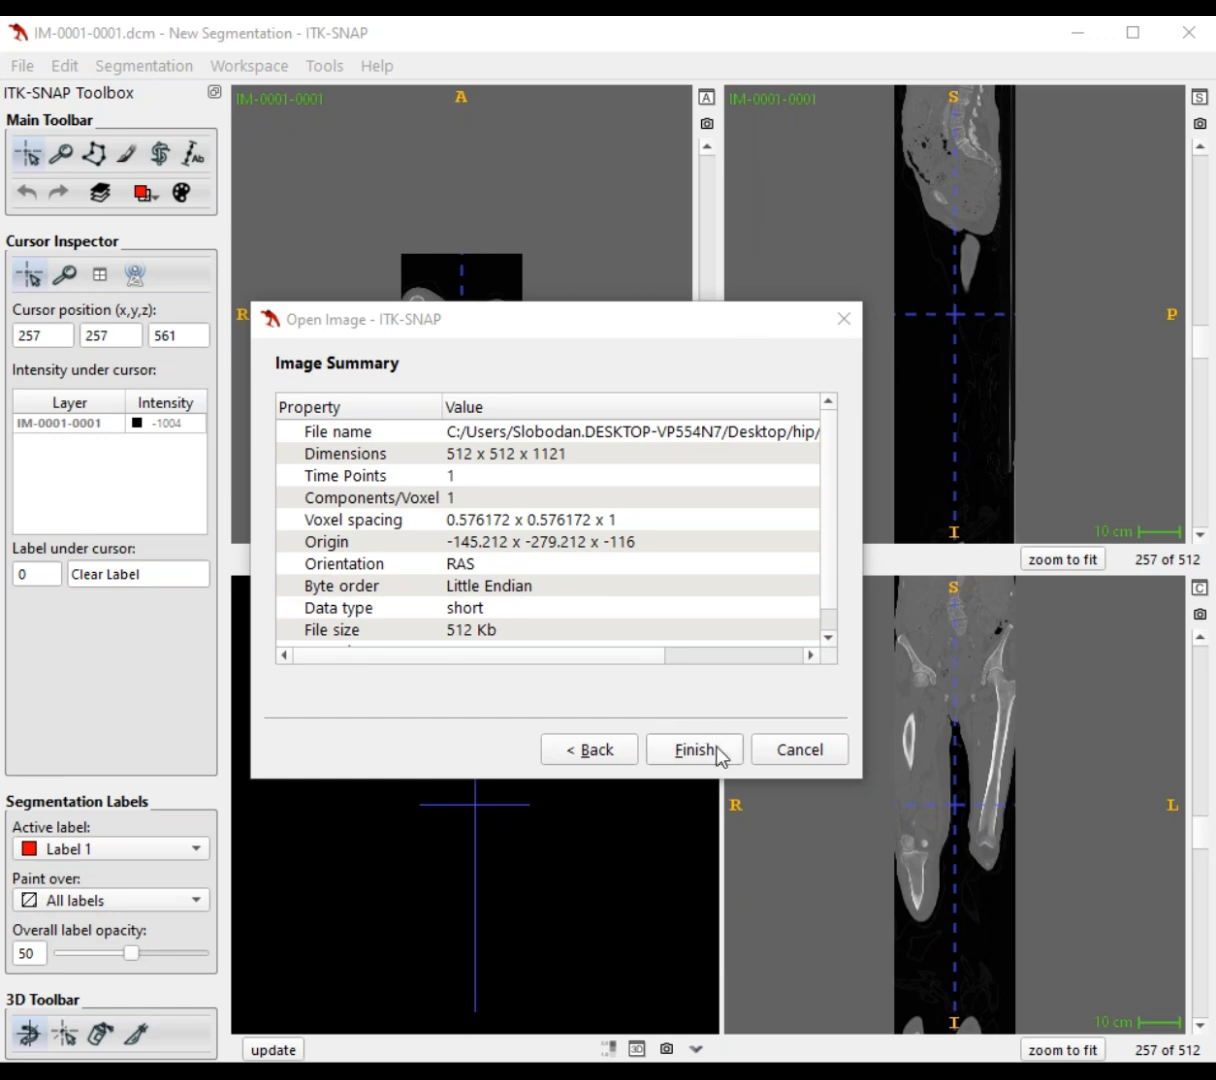
left_click(694, 750)
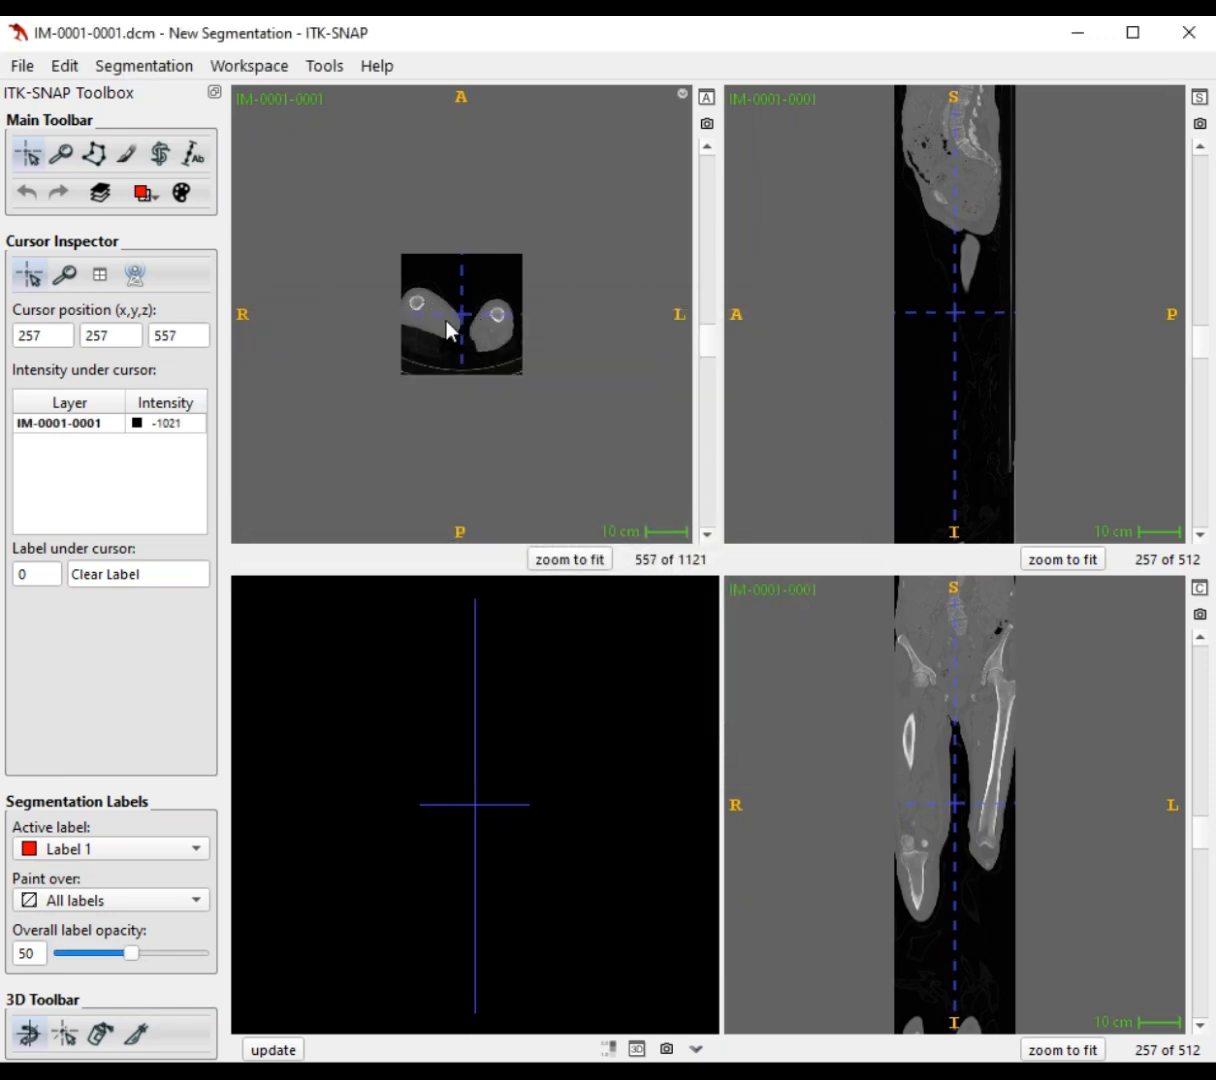
Examine the loaded CT's axial slices from the thigh region onward
right_click_drag(446, 321, 442, 257)
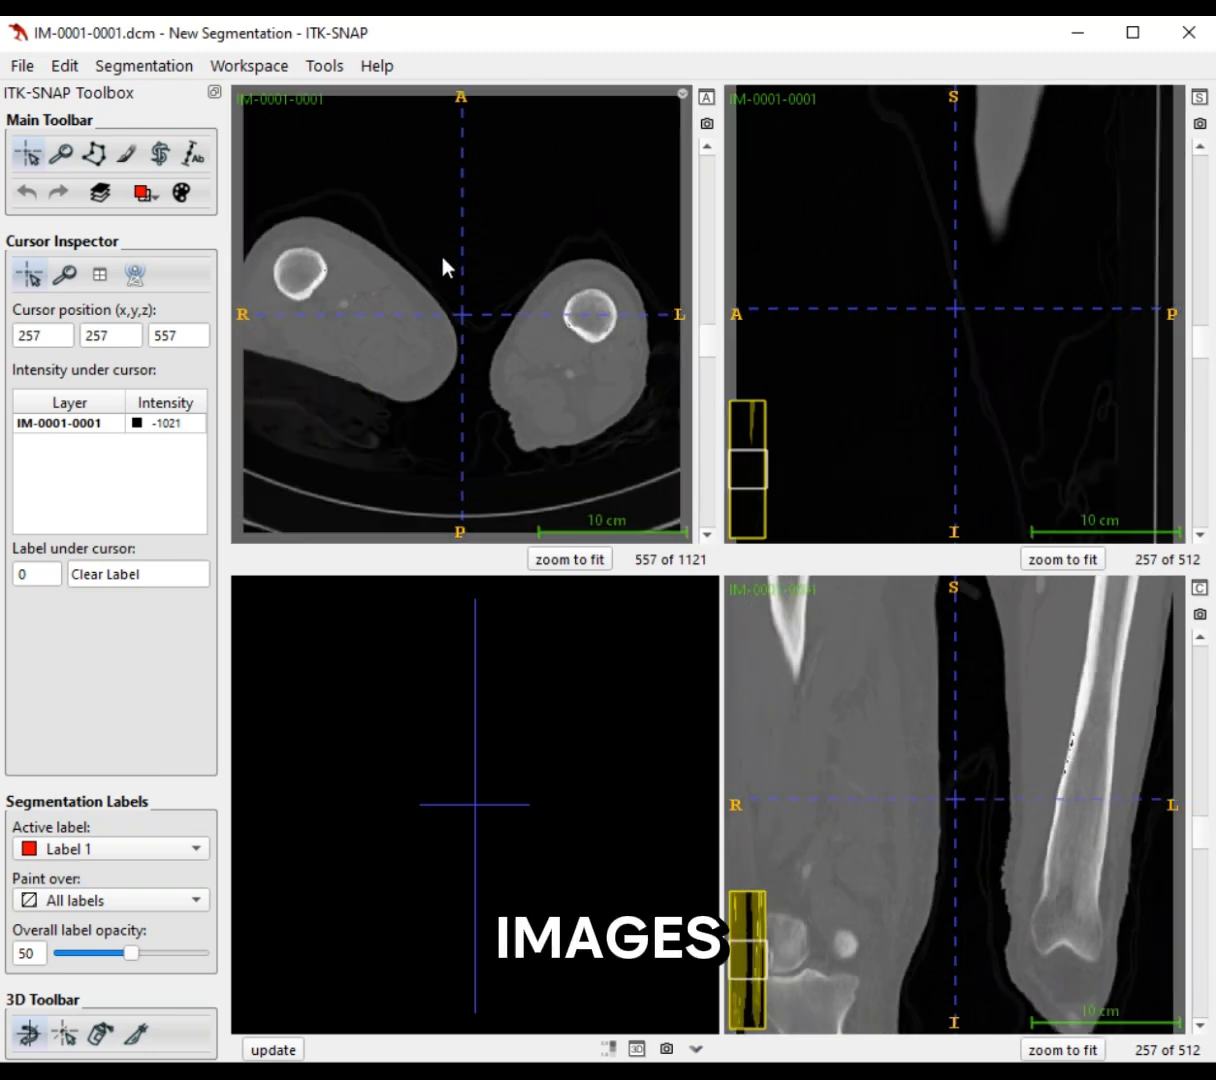
scroll(488, 343, "up", 20)
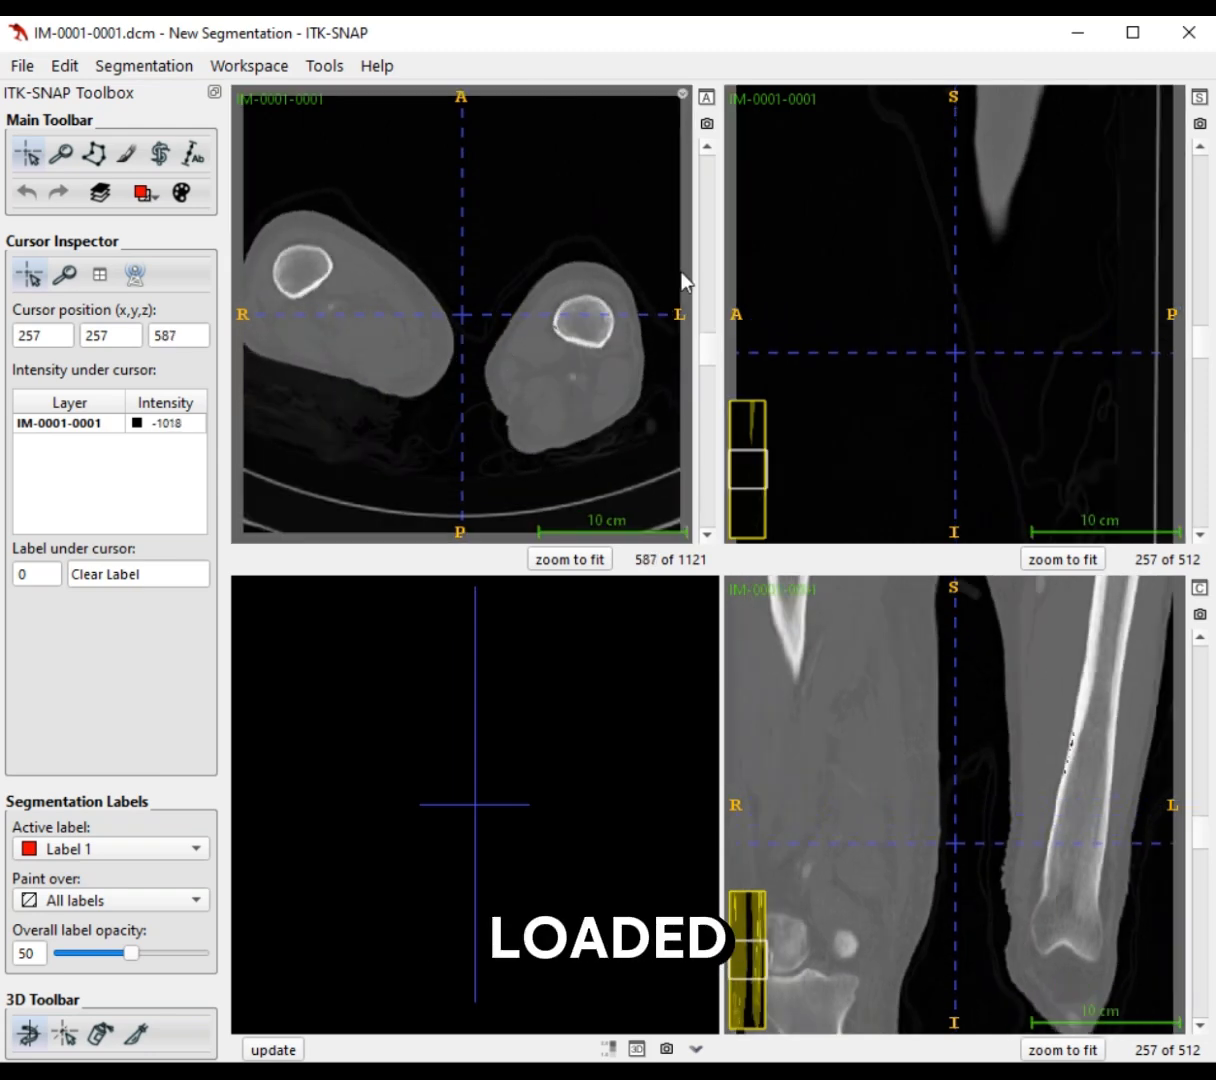
left_click_drag(710, 340, 703, 257)
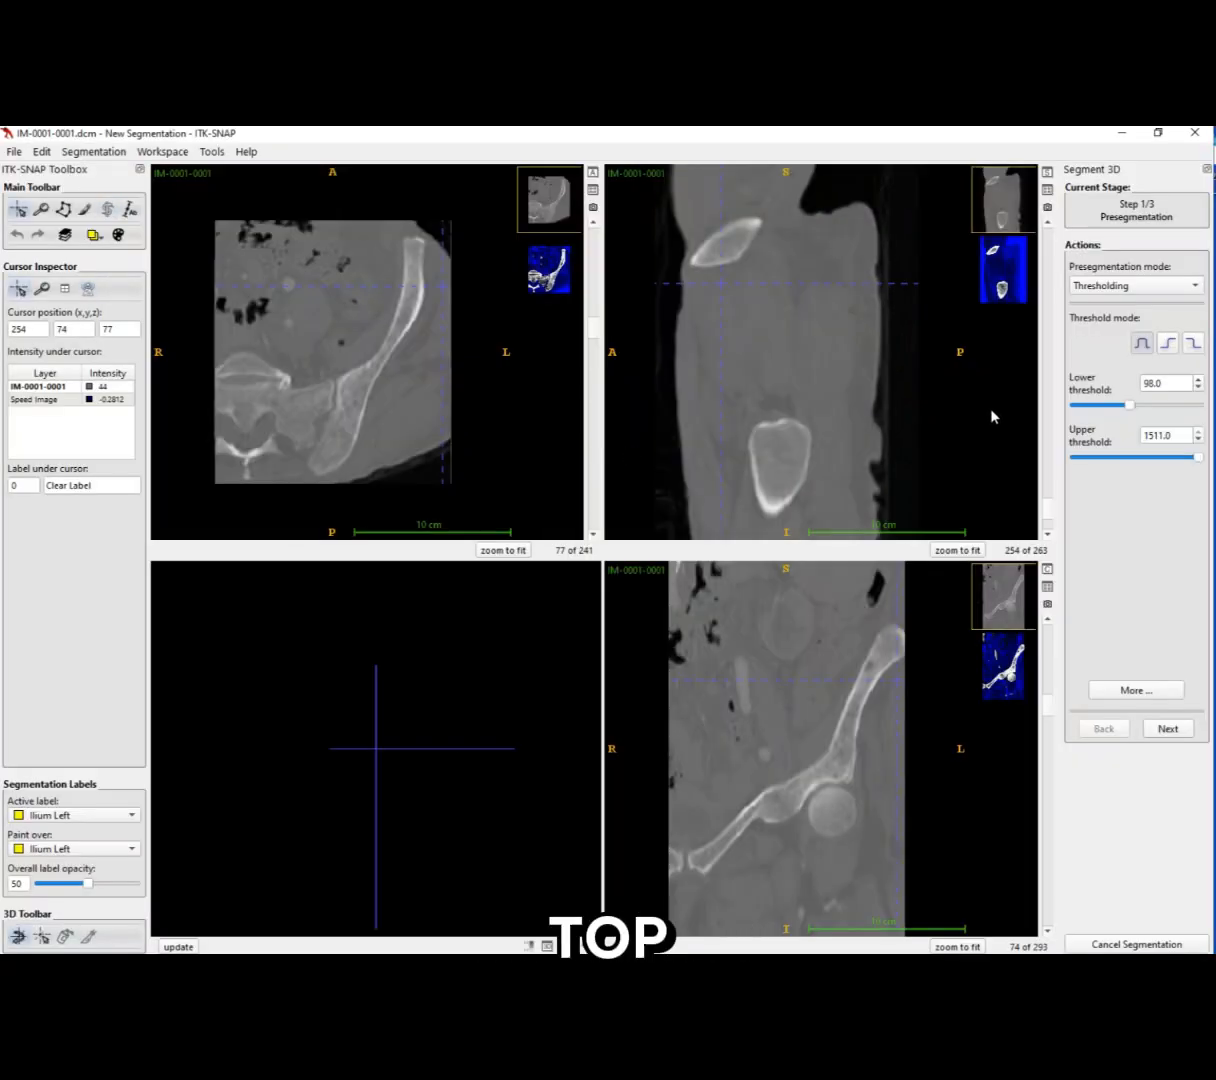
Display the thresholding speed image and set the lower threshold to 128 and the upper threshold to 1511
left_click(1001, 267)
mouse_move(1130, 405)
left_mouse_down()
mouse_move(1120, 406)
mouse_move(1132, 407)
left_mouse_up()
mouse_move(1201, 464)
left_mouse_down()
mouse_move(1154, 461)
mouse_move(1200, 458)
left_mouse_up()
right_click_drag(748, 354, 713, 290)
middle_click_drag(713, 290, 844, 295)
middle_click_drag(363, 309, 398, 308)
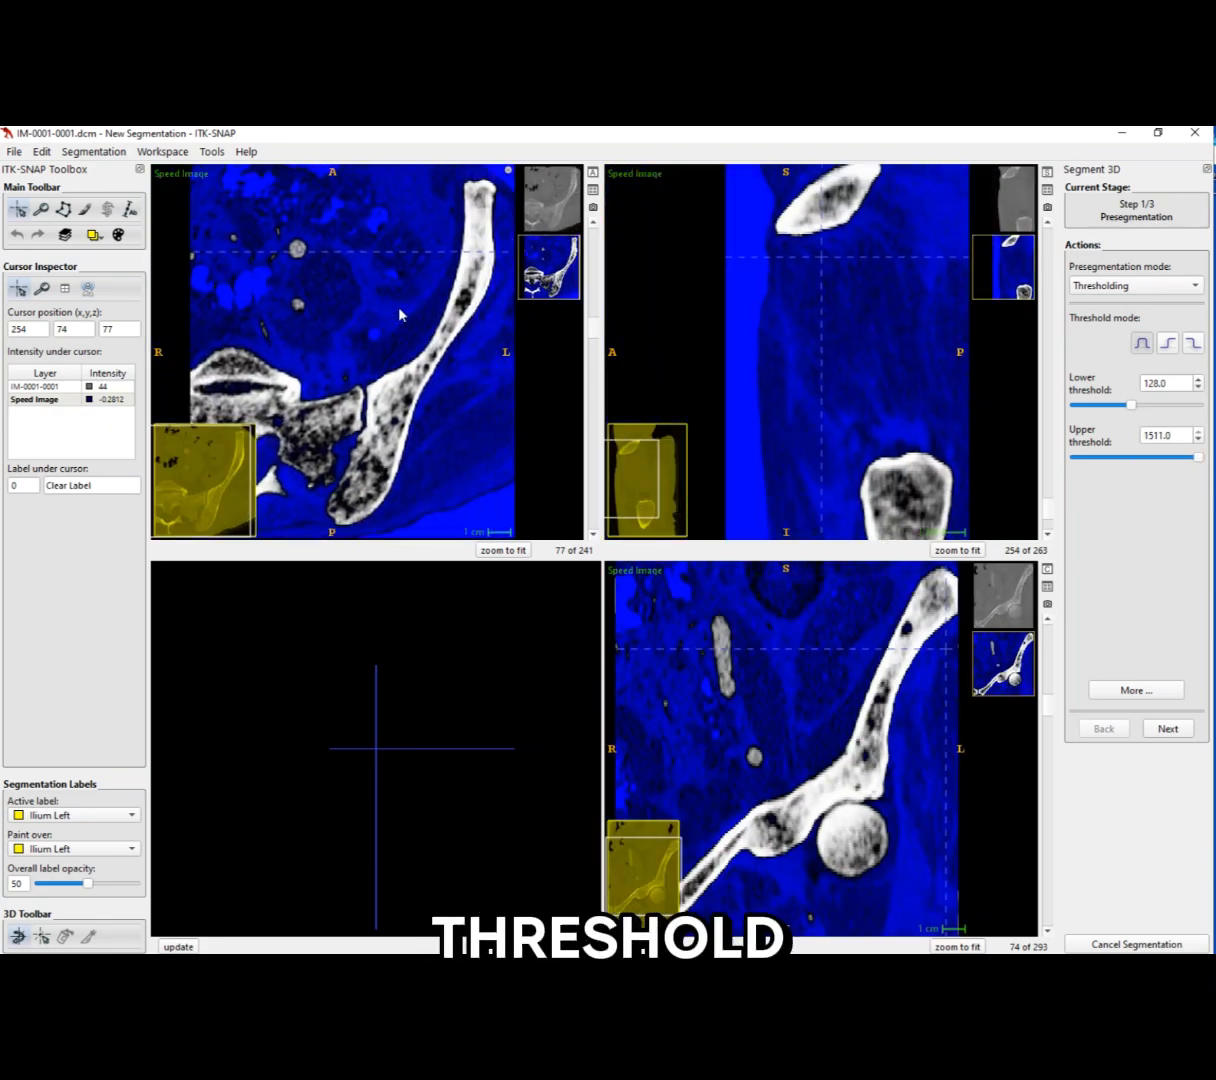
Examine the thresholded left ilium through the axial slices, finishing in an enlarged axial view
right_click_drag(398, 308, 450, 352)
scroll(417, 327, "down", 12)
scroll(422, 340, "up", 5)
scroll(436, 368, "up", 20)
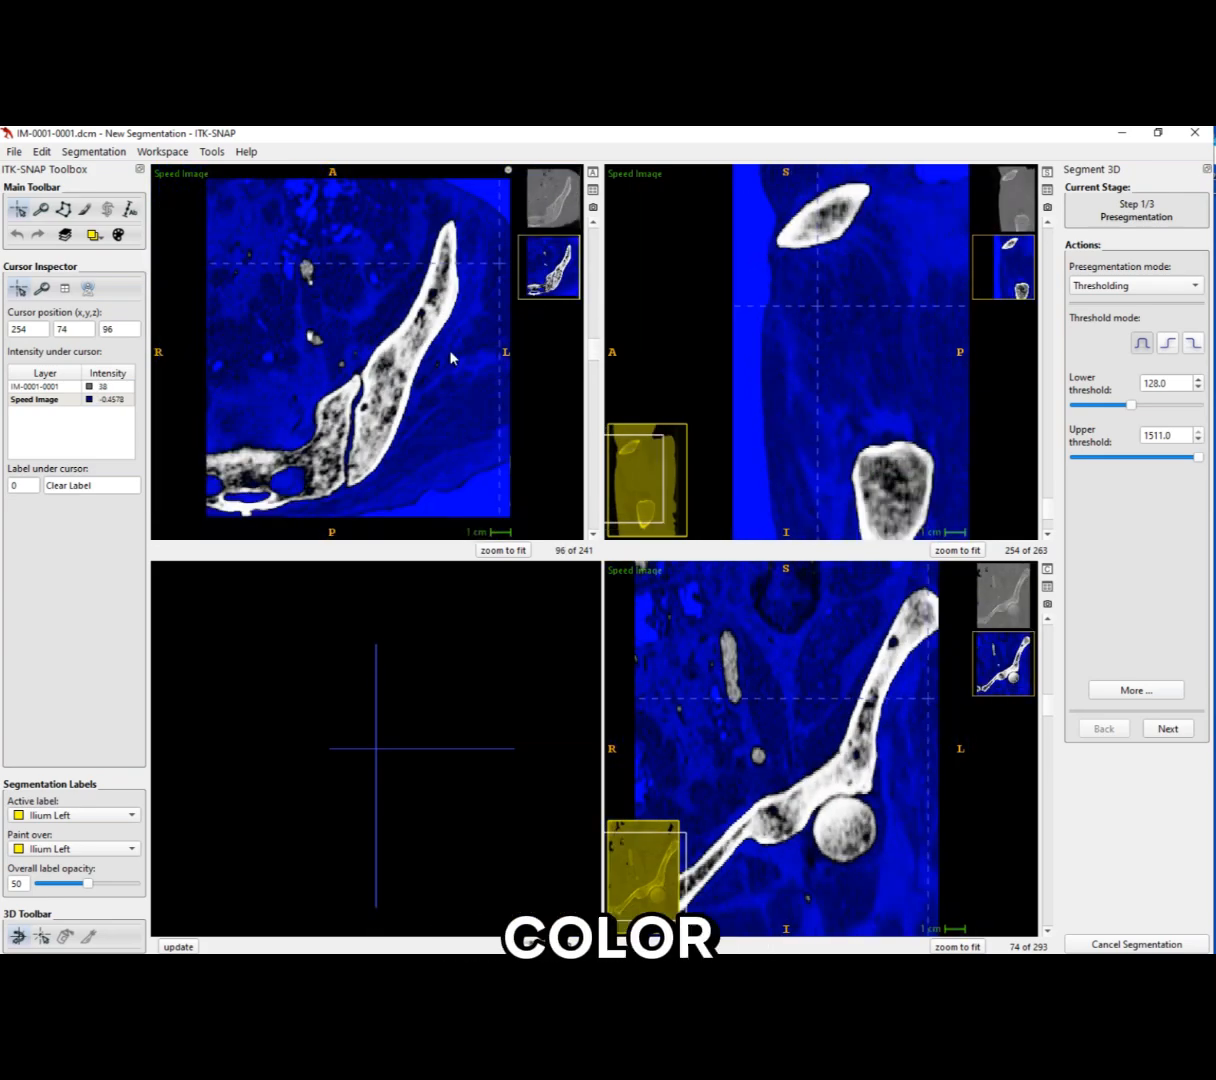
scroll(450, 353, "up", 6)
scroll(450, 353, "down", 15)
scroll(450, 357, "down", 1)
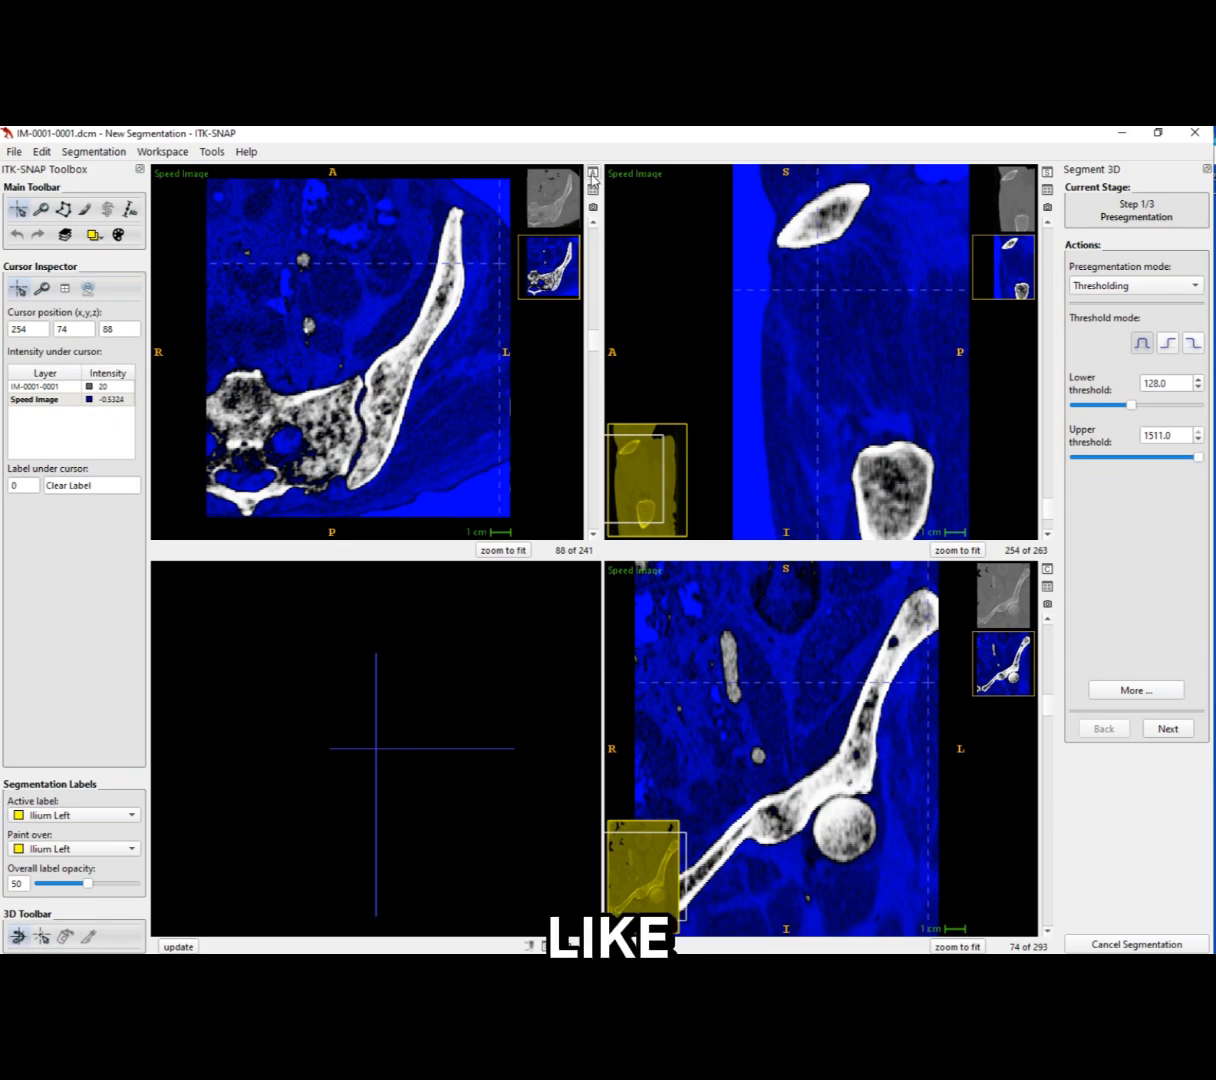
left_click(593, 174)
scroll(579, 524, "down", 1)
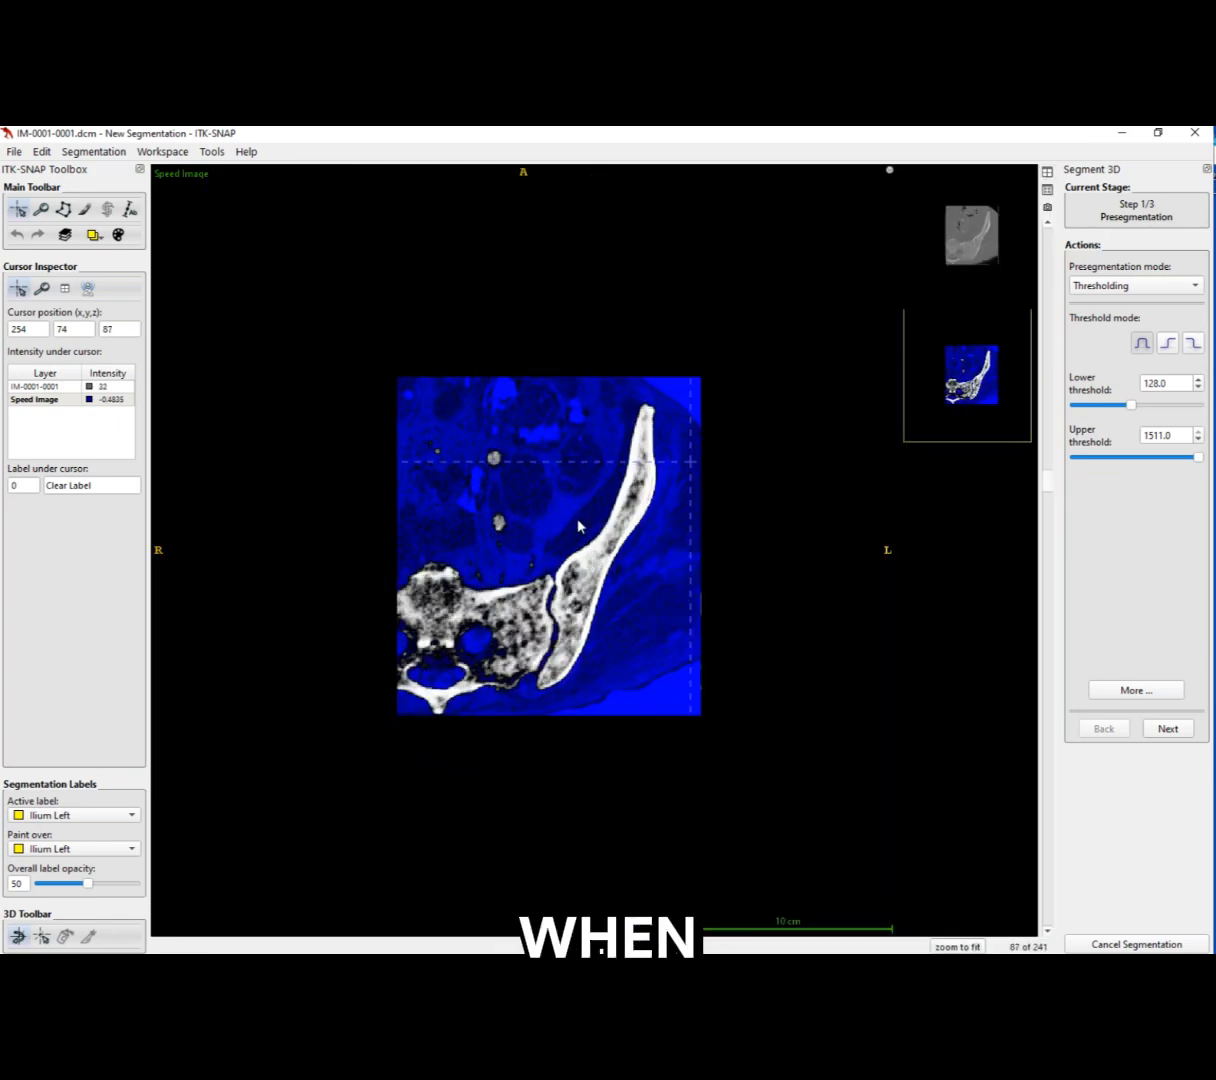
mouse_move(579, 524)
right_mouse_down()
mouse_move(614, 467)
mouse_move(648, 491)
mouse_move(567, 518)
right_mouse_up()
scroll(567, 518, "down", 2)
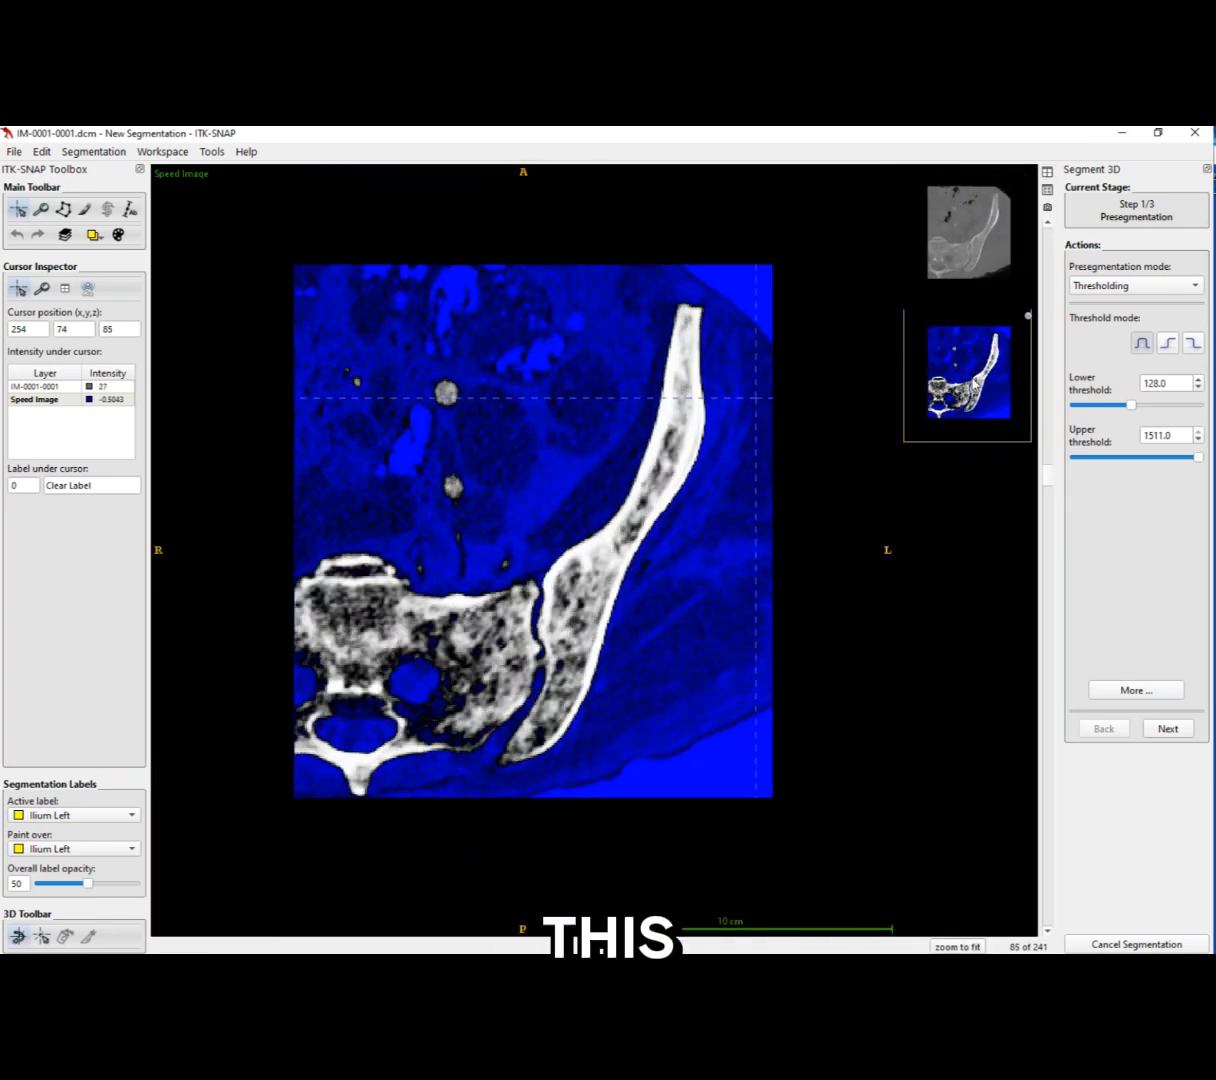
Proceed to contour initialization and add a seed bubble of radius 6.4 in the ischium at 149, 176, 207
left_click_drag(1048, 475, 1070, 814)
left_click(1167, 729)
left_click(578, 570)
left_click(564, 584)
left_click(1136, 300)
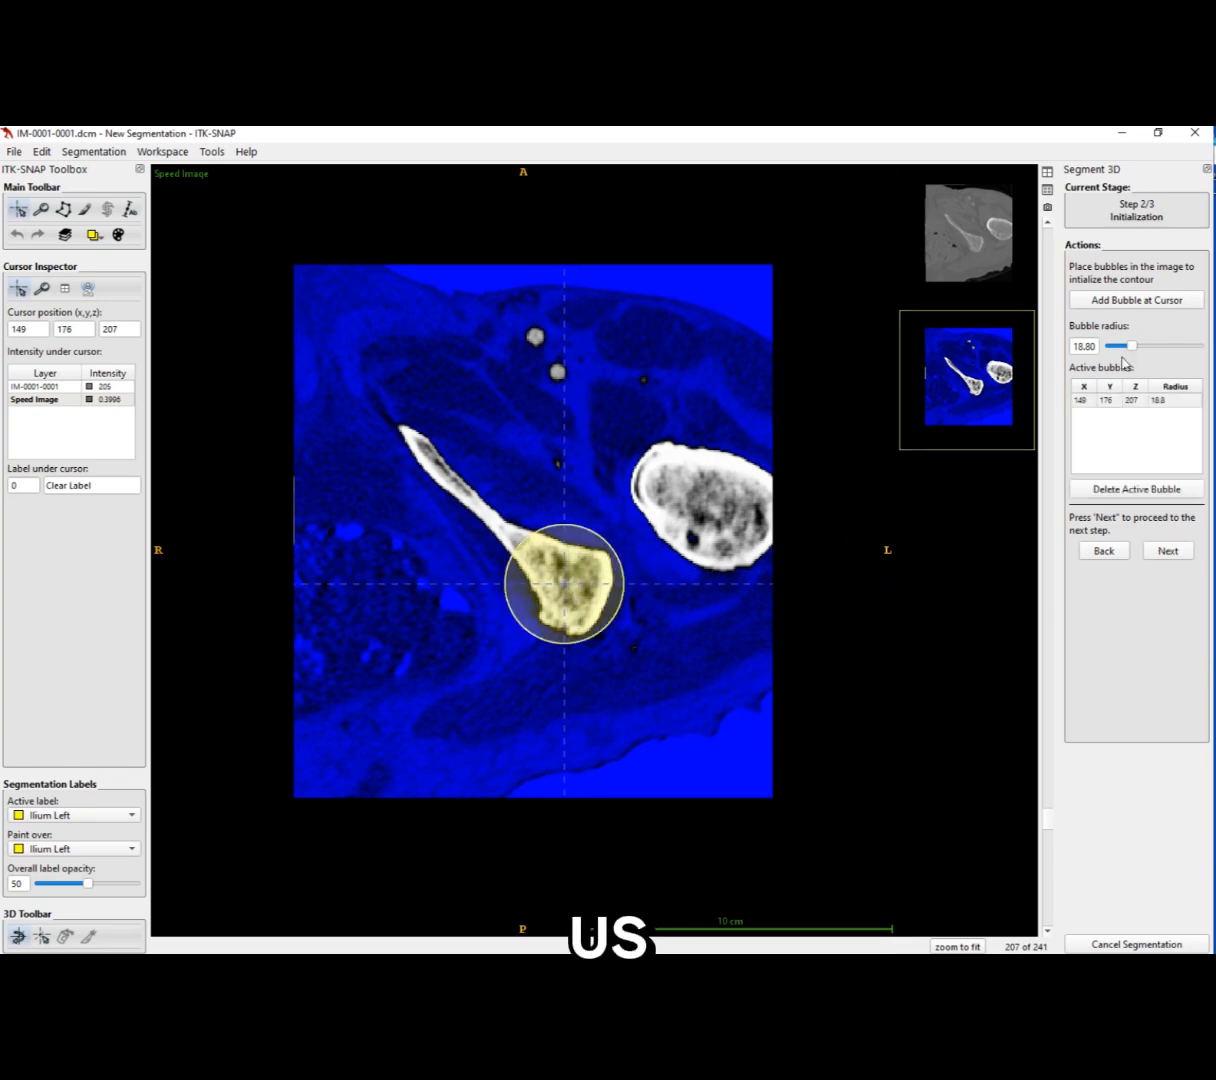
left_click_drag(1124, 347, 1116, 348)
Add two bubbles on slice 196: radius 6.4 at 160, 168 in the ischium and radius 4.4 at 39, 74 in the pubis
left_click_drag(1048, 819, 1048, 788)
left_click(584, 570)
left_click(1138, 303)
left_click(364, 398)
left_click(1137, 305)
left_click_drag(1117, 347, 1121, 348)
Add two bubbles on slice 186: radius 6.4 at 35, 58 and radius 9.2 at 158, 167
left_click(357, 369)
left_click(1146, 306)
left_click(581, 567)
left_click(1137, 303)
Add a bubble of radius 9.2 at 156, 154, 172 and two more along the left pubic part of the hip bone
left_click_drag(1048, 761, 1048, 560)
left_click(577, 544)
left_click(1137, 303)
left_click(386, 337)
left_click(1133, 303)
left_click(525, 423)
left_click(1135, 303)
Add more seed bubbles in the hip bone around the acetabulum and lower ilium, up to axial slice 115
left_click(602, 551)
left_click(1134, 304)
left_click(623, 427)
left_click(1134, 303)
left_click(599, 524)
left_click(1134, 303)
left_click(604, 517)
left_click(1116, 303)
left_click(637, 426)
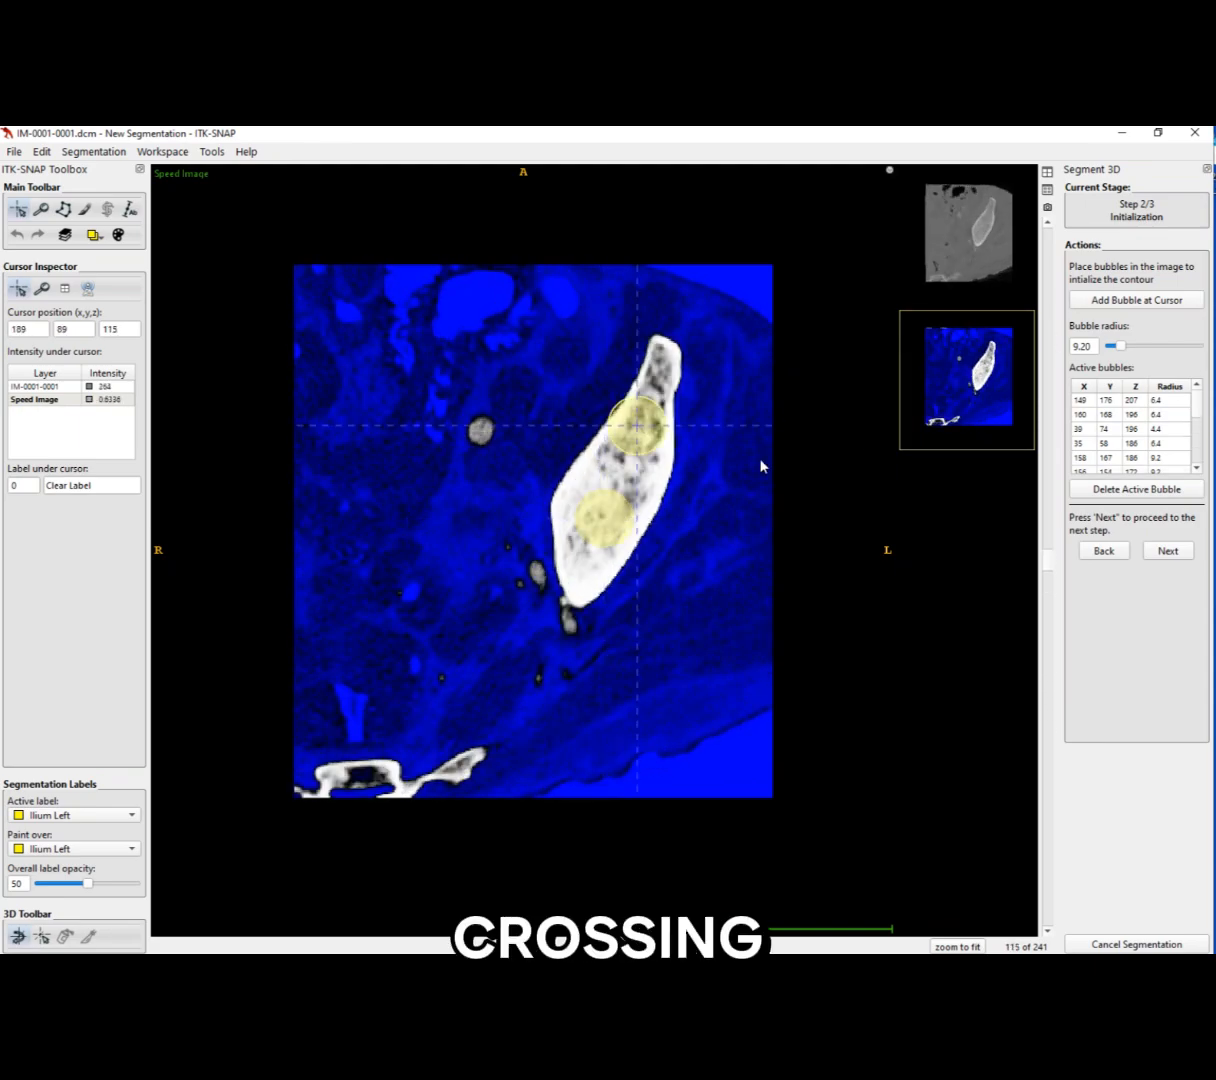
Add bubbles at the front and back of the iliac wing above slice 115, using a radius of 7.8
scroll(643, 538, "down", 14)
left_click(665, 429)
left_click(1142, 307)
left_click(565, 635)
left_click(1146, 306)
scroll(782, 543, "down", 14)
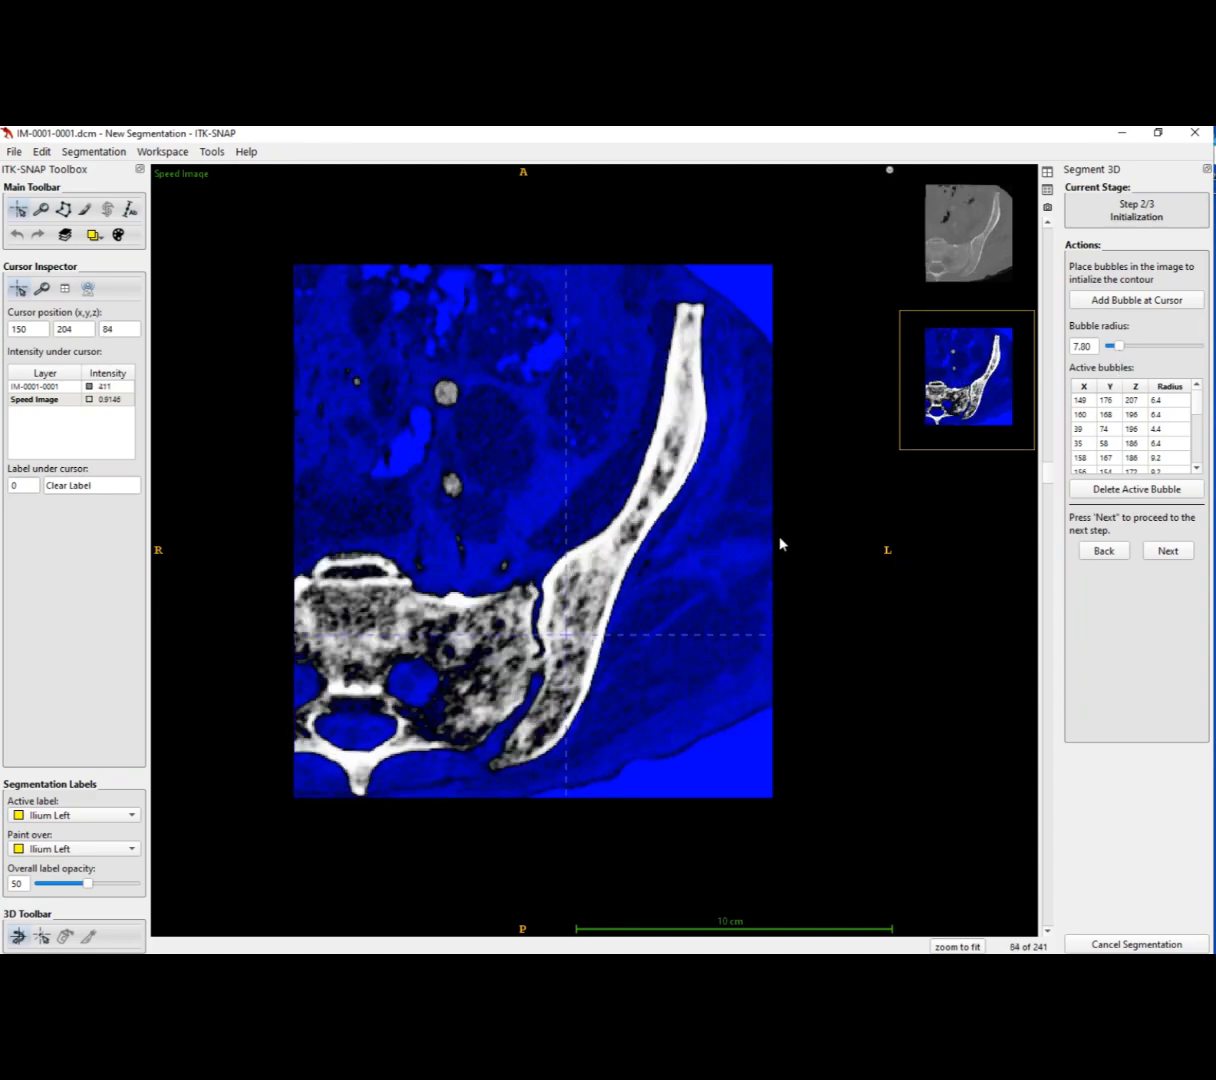
Fill the upper iliac wing with more bubbles, using radius 3.6 for those at 237, 130, 33 and 156, 206, 33
left_click(688, 411)
left_click_drag(1117, 346, 1119, 346)
left_click(568, 661)
scroll(687, 476, "down", 15)
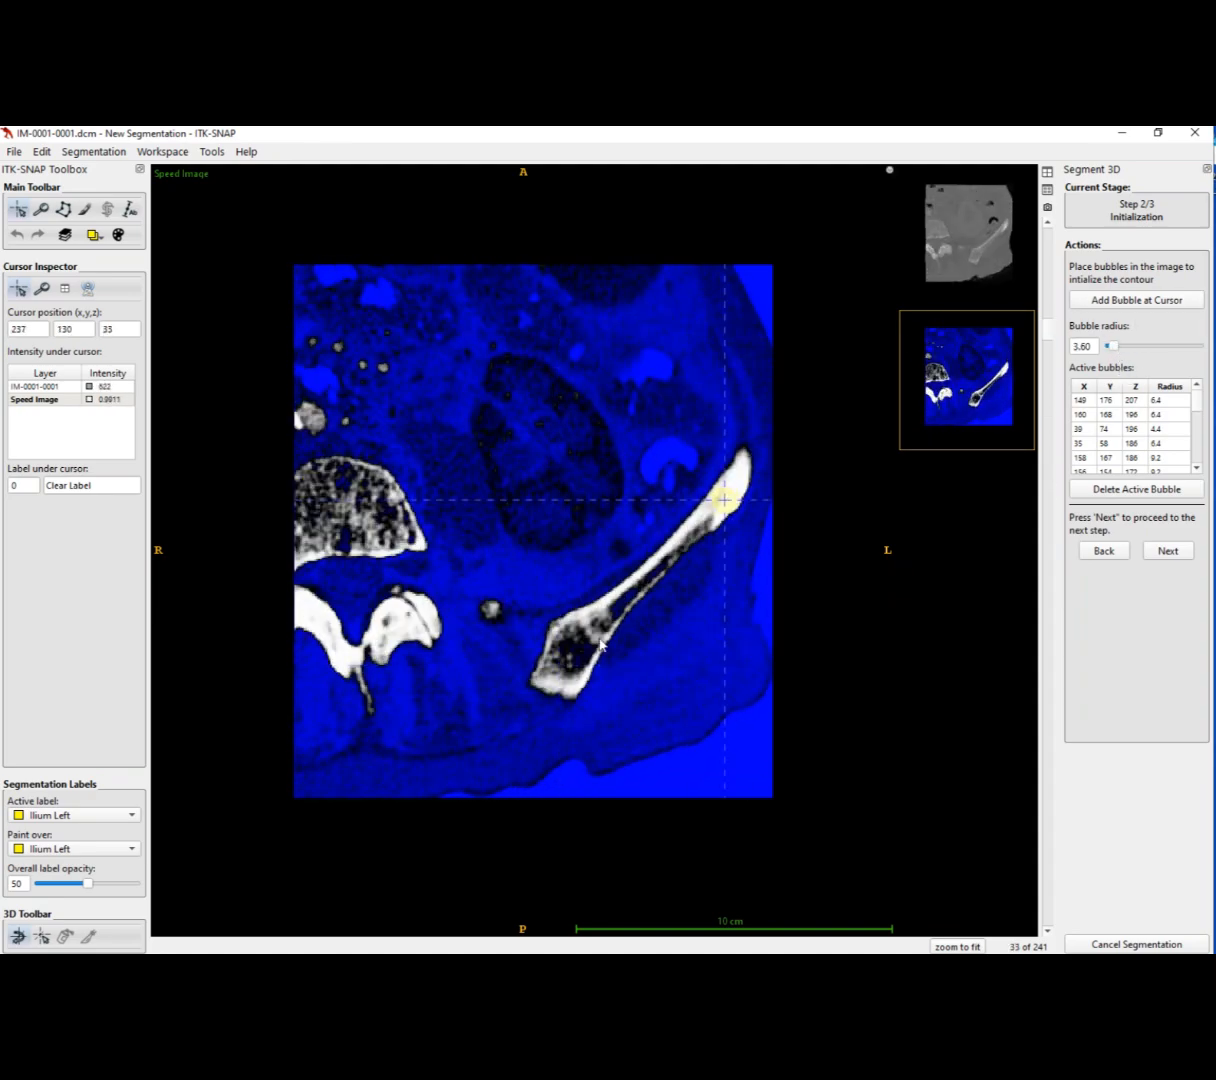
left_click(577, 637)
scroll(613, 627, "down", 7)
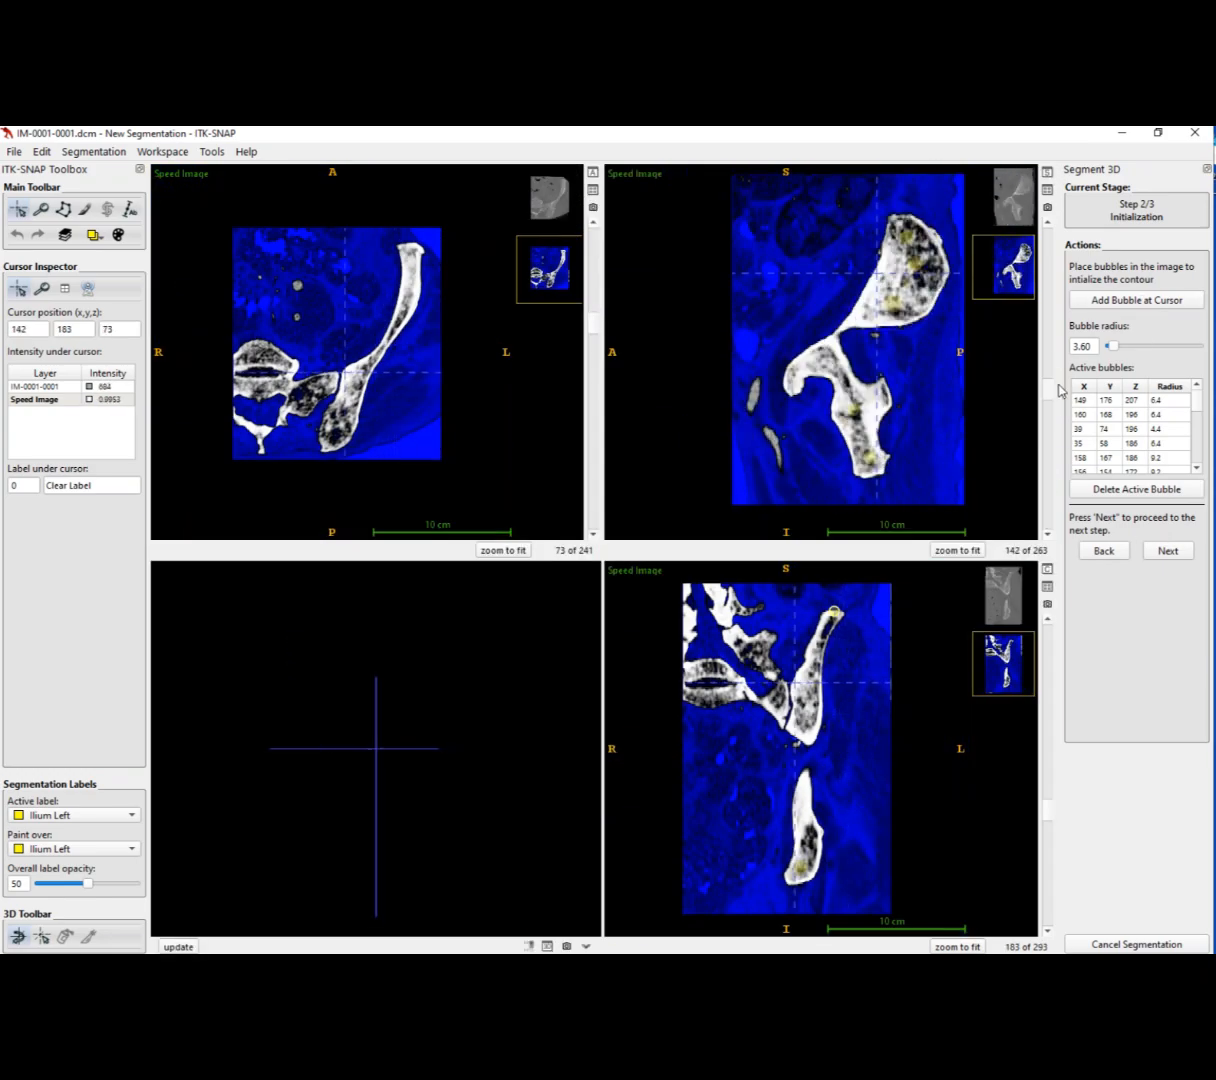
Run the contour evolution from the placed bubbles and pause it at iteration 475
left_click(1167, 550)
left_click(1137, 379)
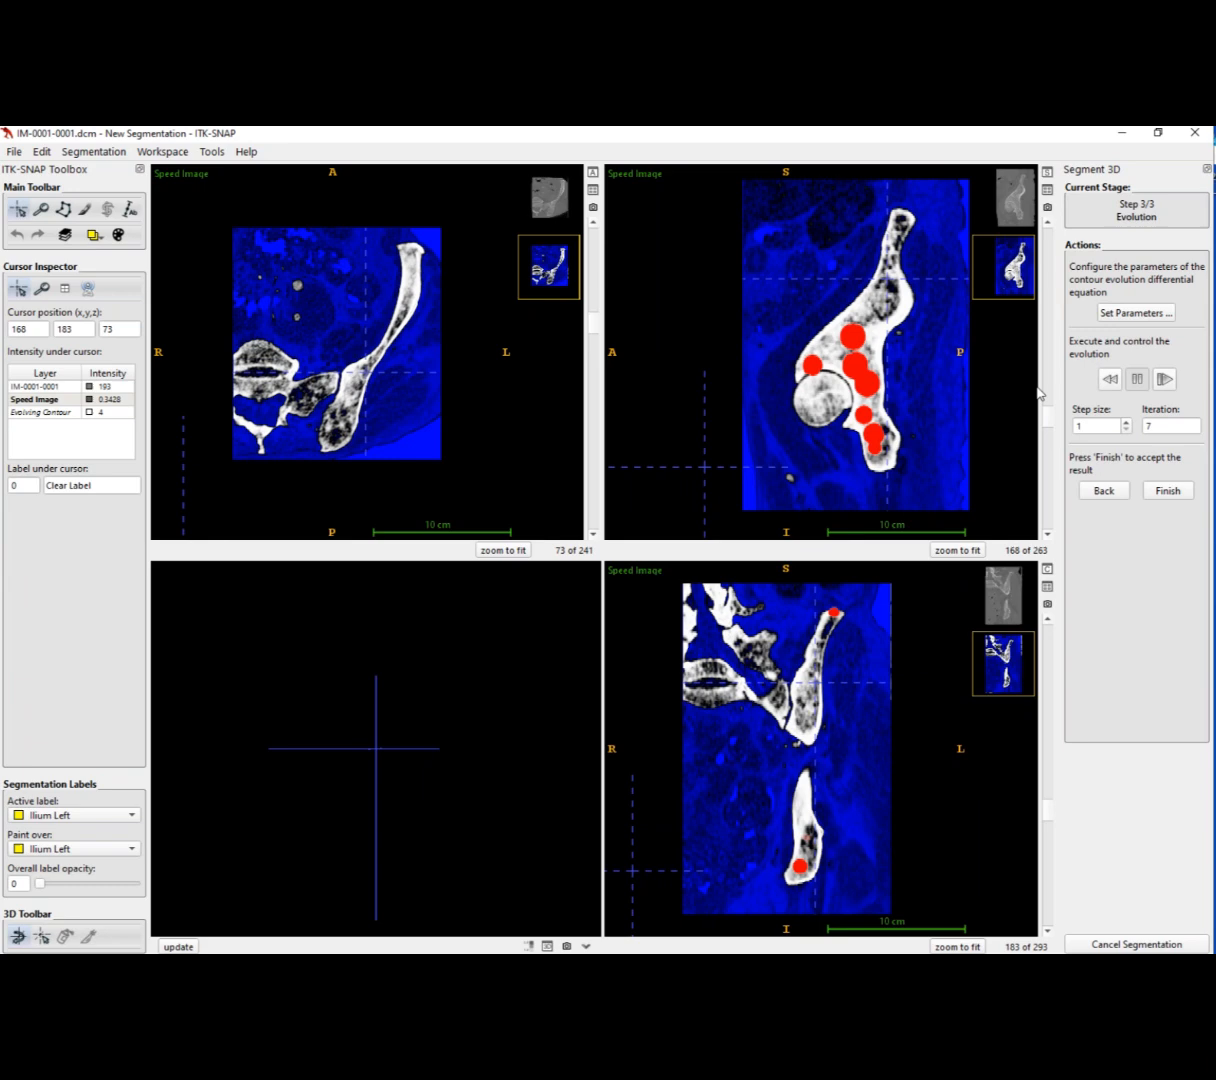
left_click(824, 377)
scroll(360, 357, "up", 20)
scroll(358, 357, "down", 20)
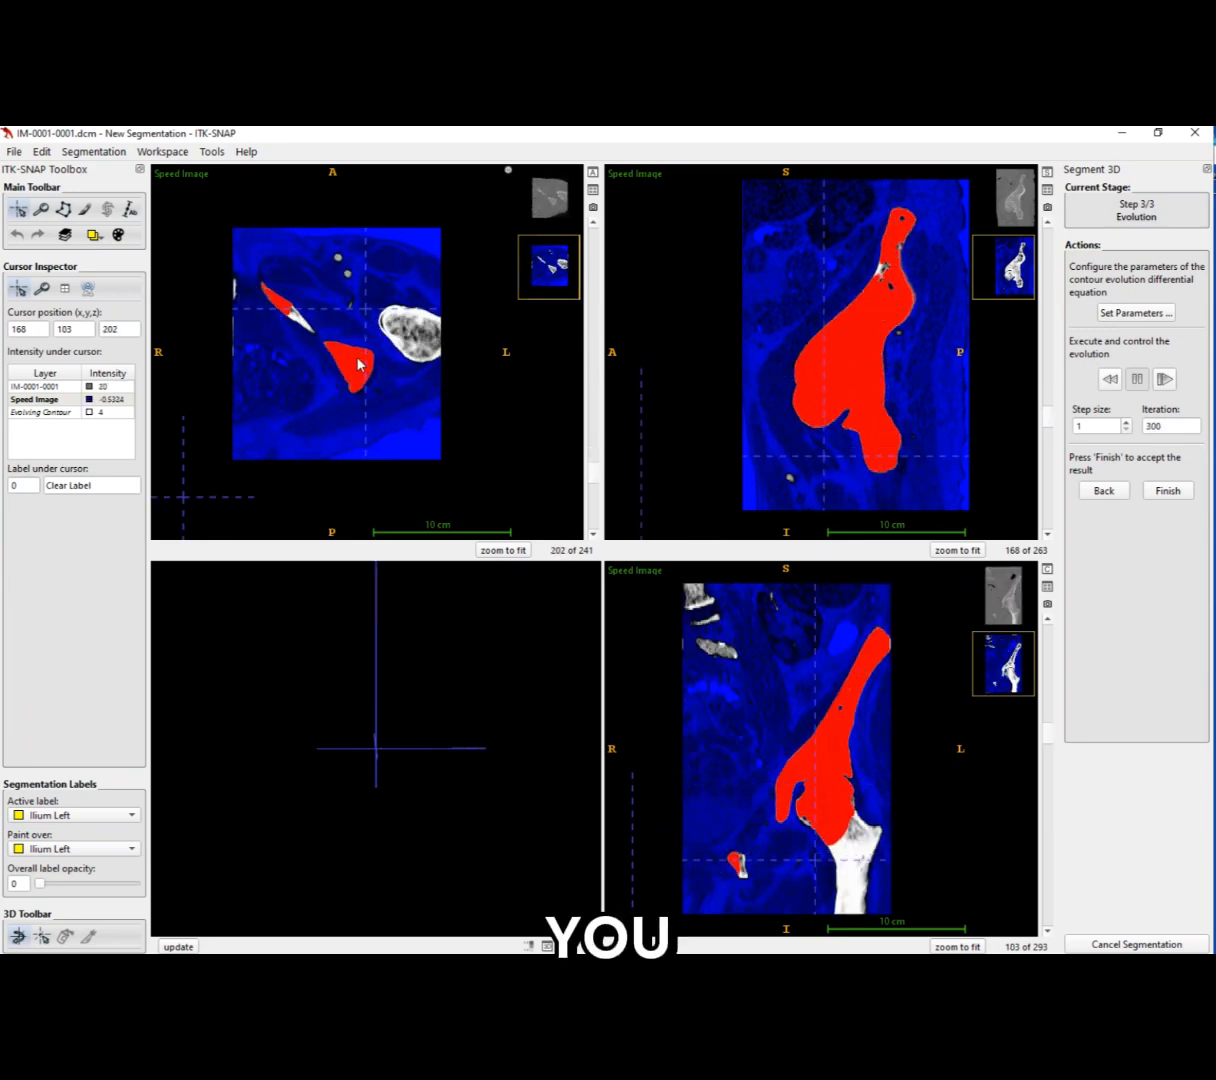
scroll(358, 362, "down", 20)
left_click(1137, 379)
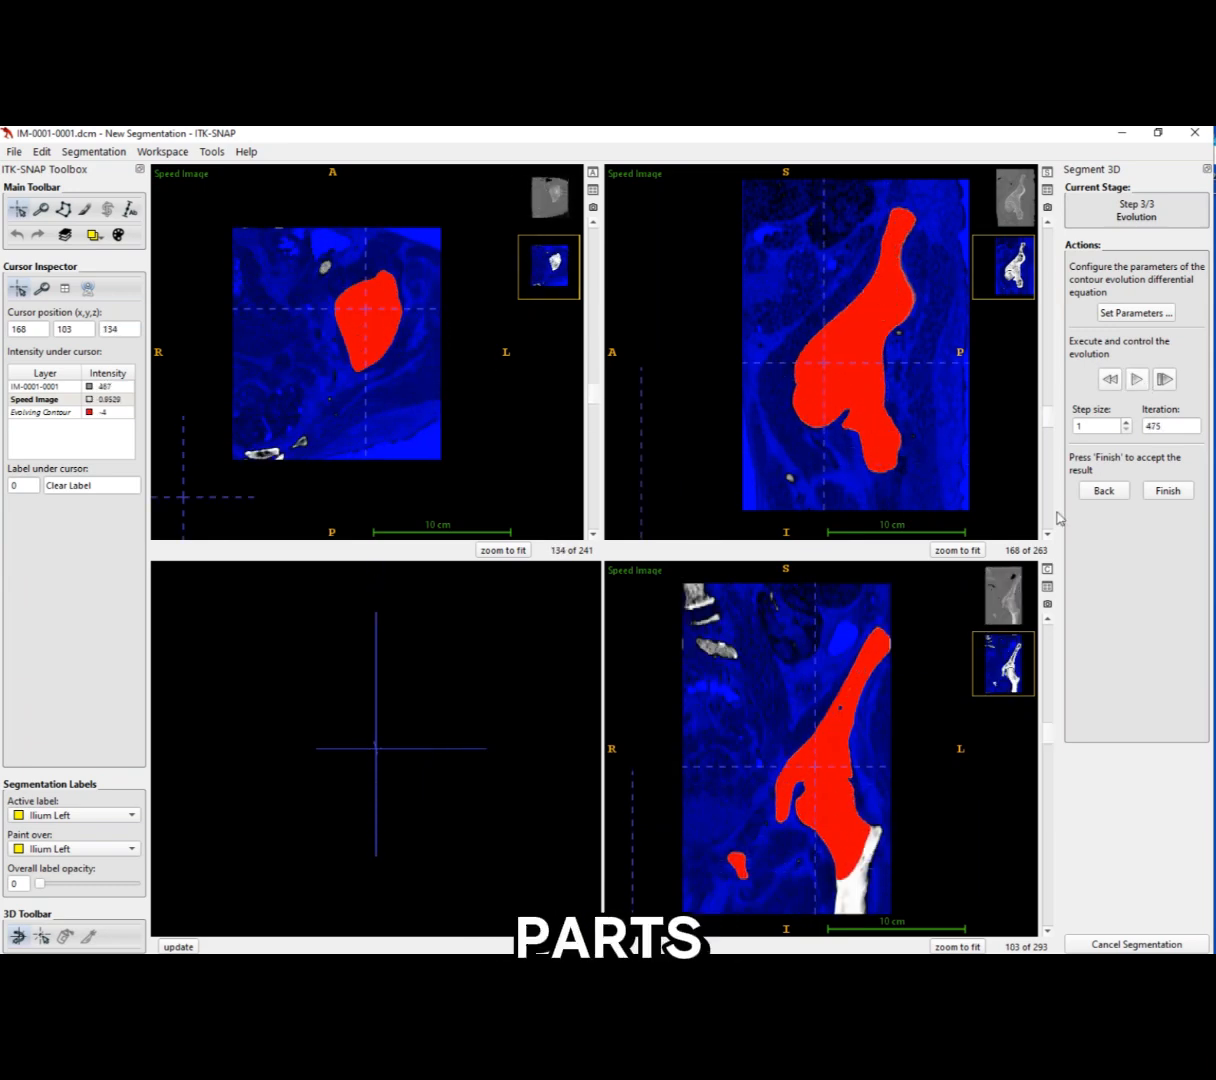
Return to the bubble initialization stage and examine the contour around the acetabulum and femoral head
left_click_drag(1045, 421, 1043, 520)
left_click_drag(590, 397, 586, 450)
left_click(364, 298)
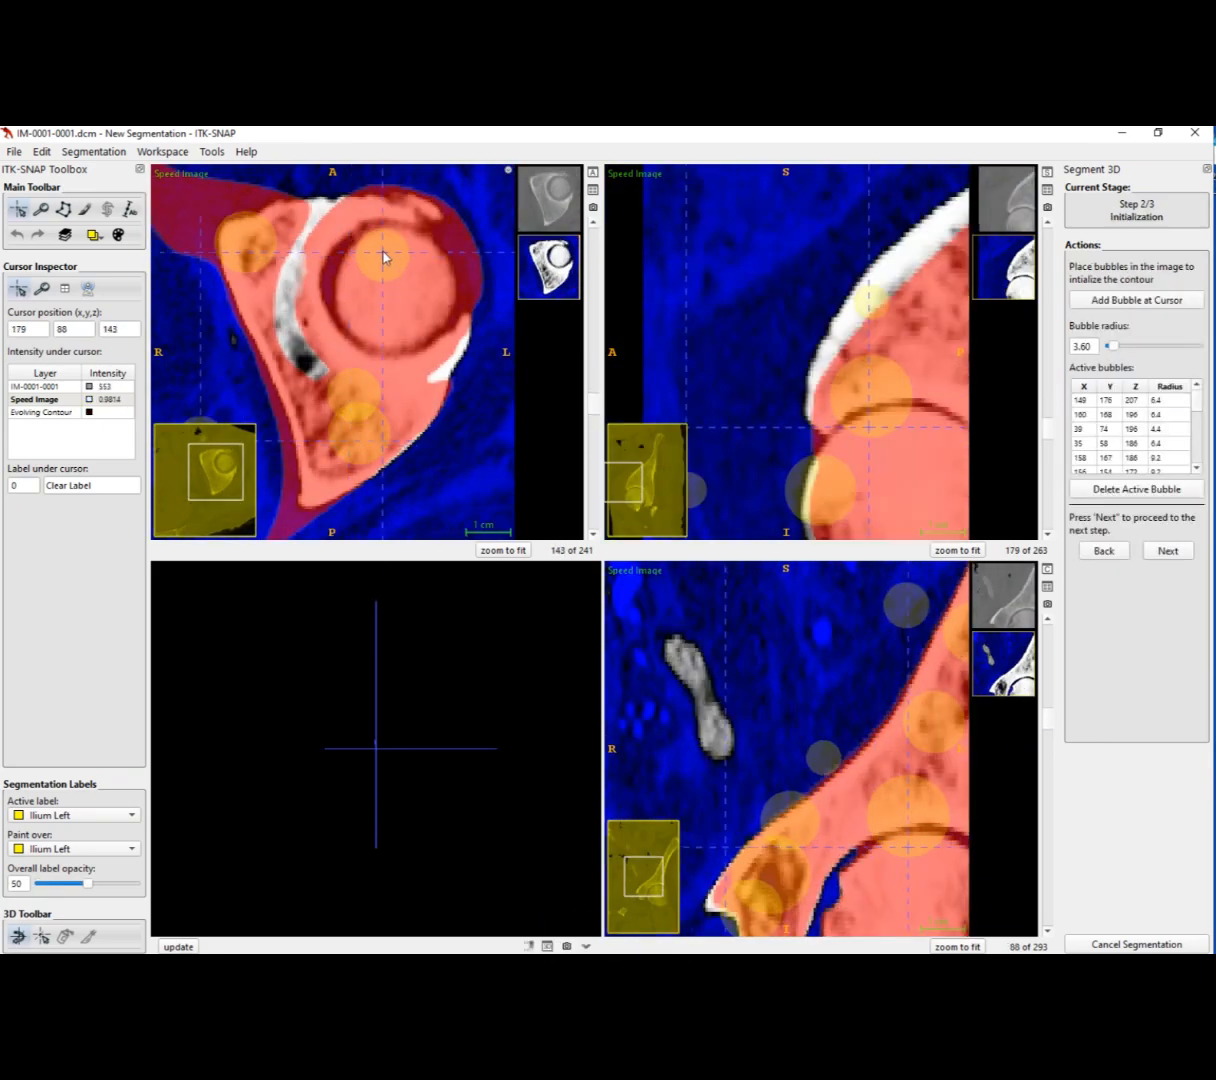
scroll(478, 435, "up", 15)
right_click_drag(494, 449, 469, 420)
scroll(478, 435, "down", 11)
scroll(469, 420, "up", 20)
scroll(368, 346, "down", 20)
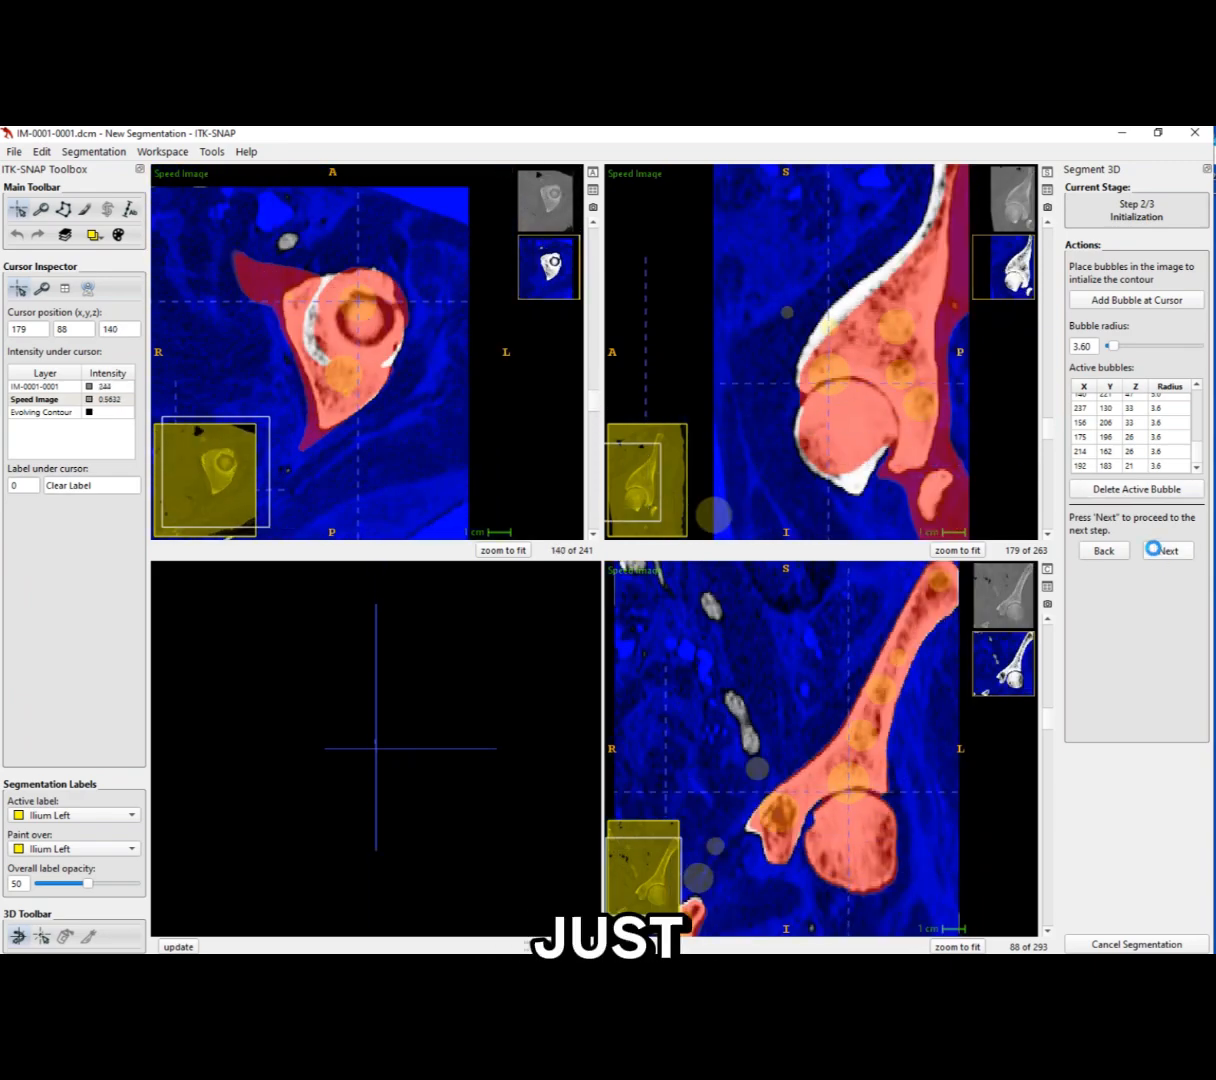
Rerun the contour evolution from the bubbles and pause it at iteration 565
left_click(1166, 550)
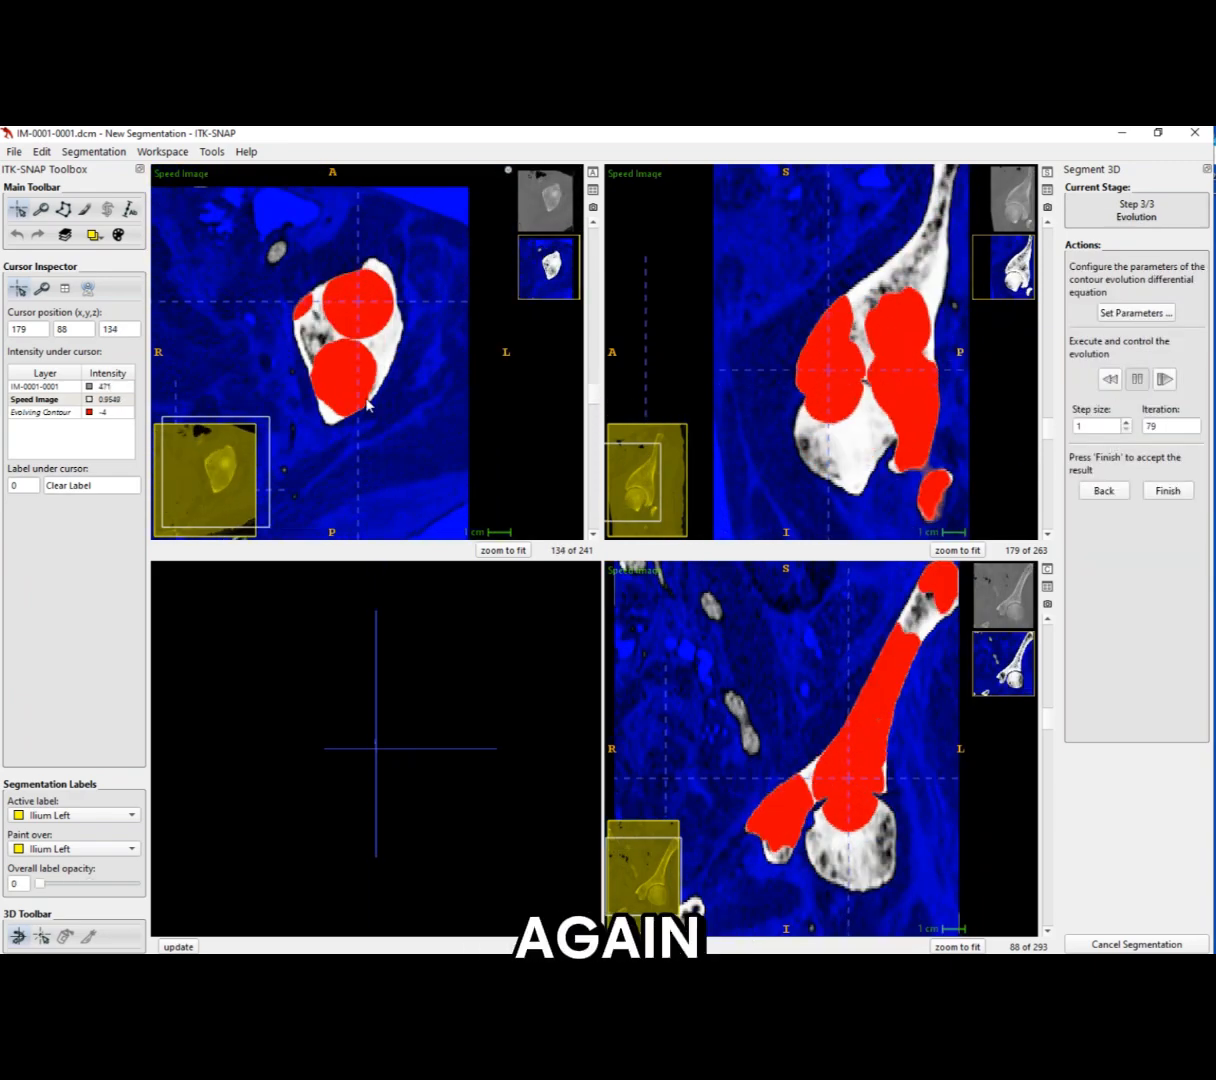
scroll(377, 400, "up", 20)
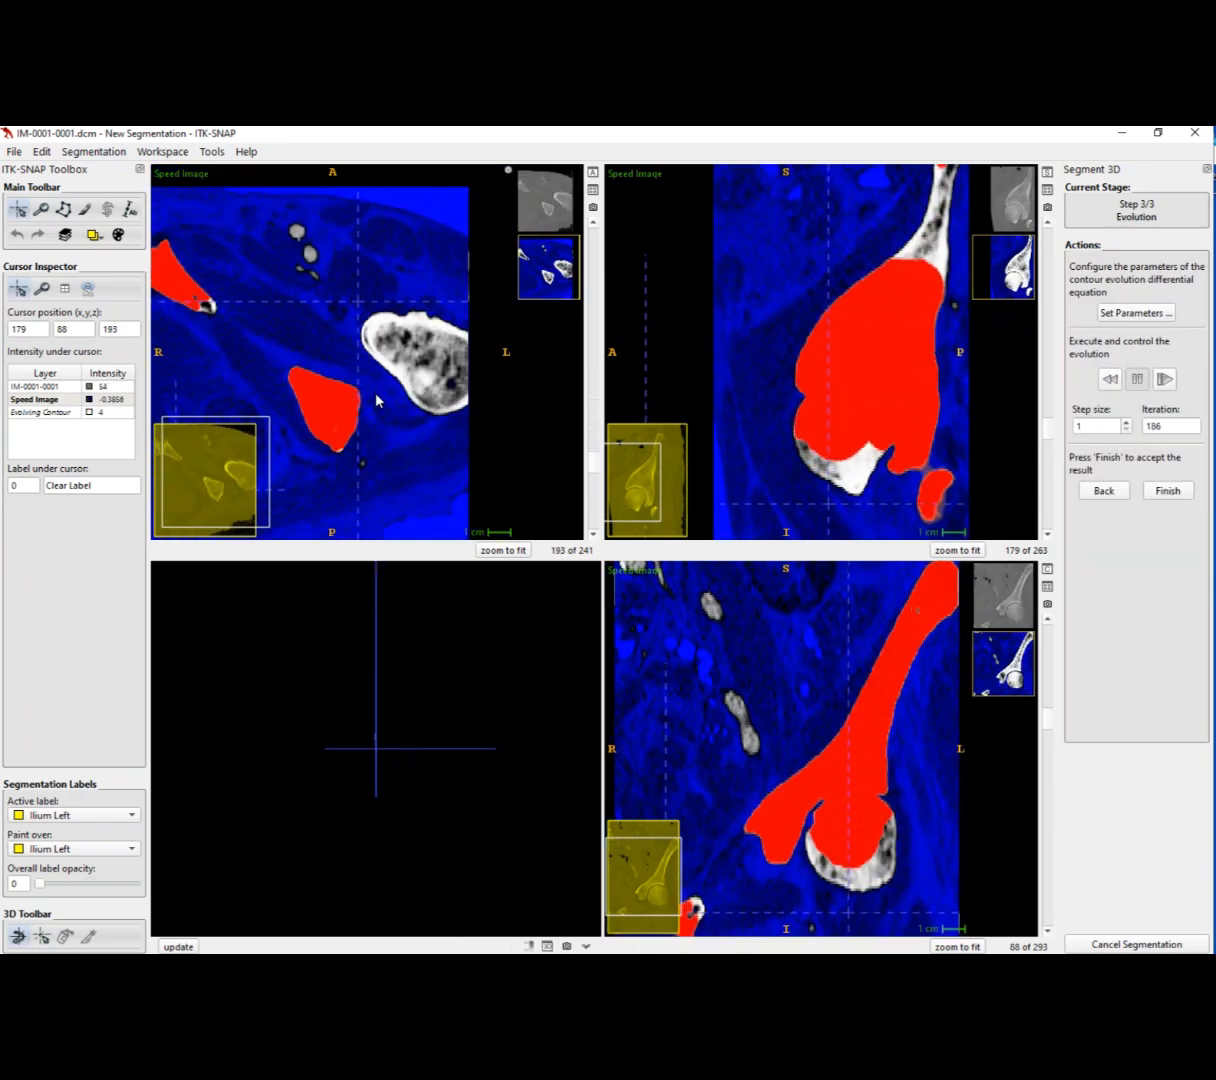
scroll(378, 400, "down", 20)
scroll(377, 400, "down", 20)
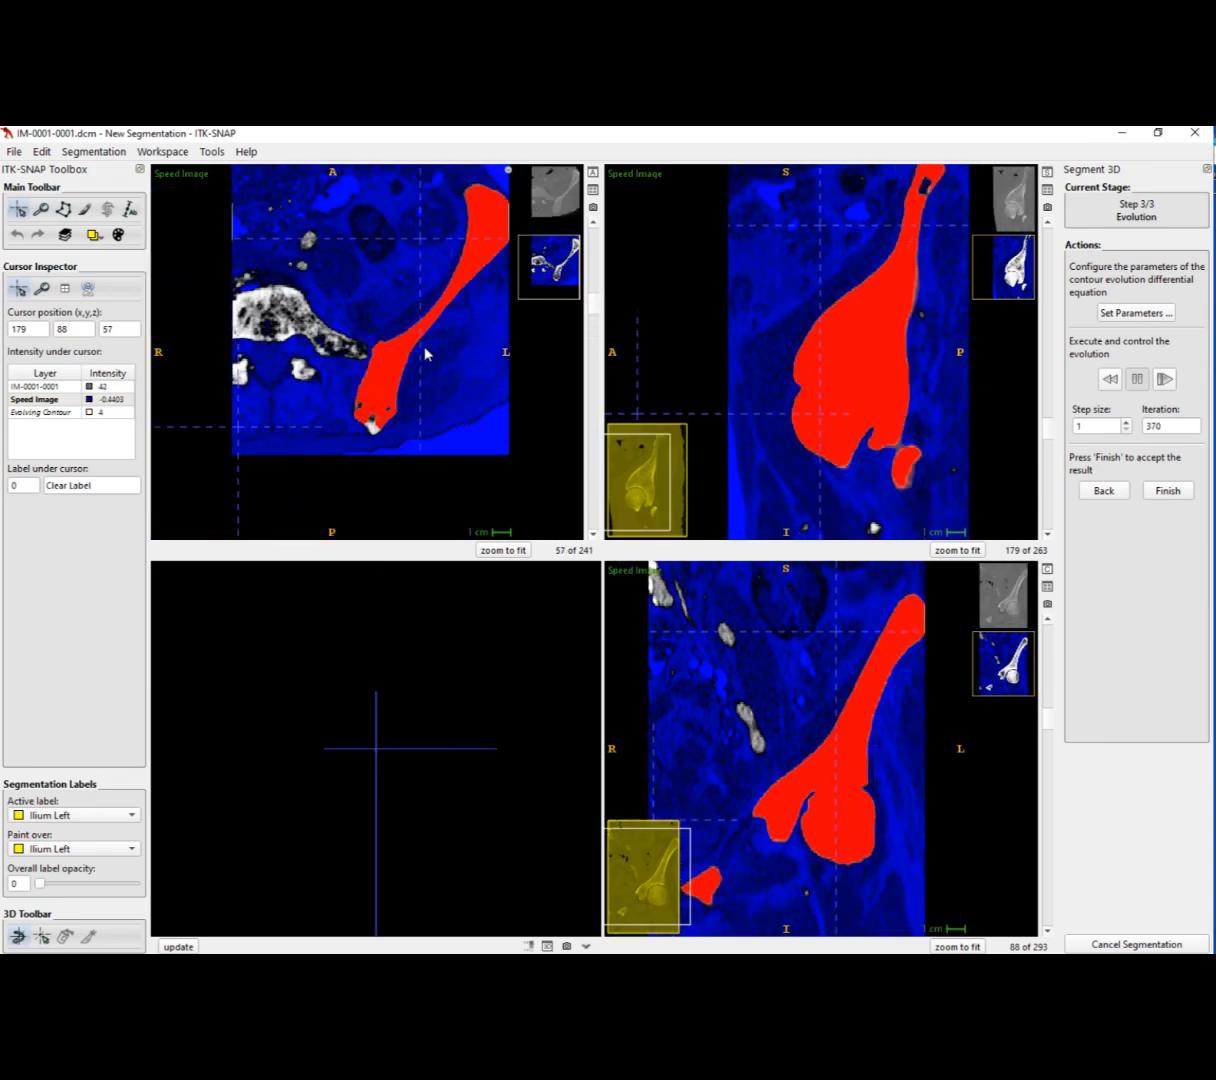
left_click_drag(593, 291, 586, 508)
left_click(1137, 379)
Check the evolved contour through the axial slices and accept it as the Ilium Left segmentation
scroll(308, 368, "down", 5)
scroll(308, 374, "down", 20)
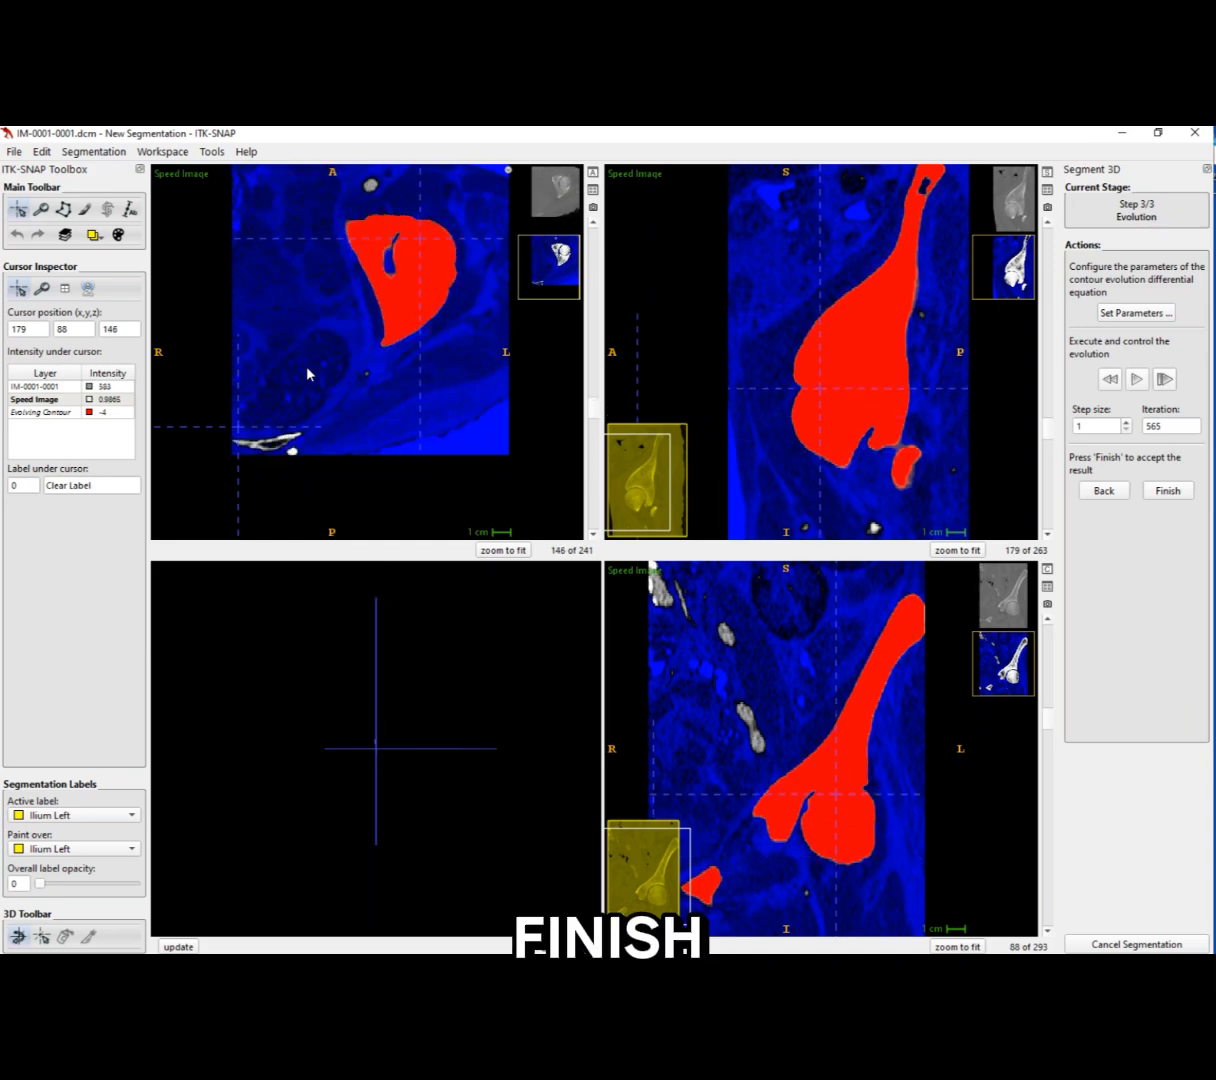
scroll(308, 374, "down", 20)
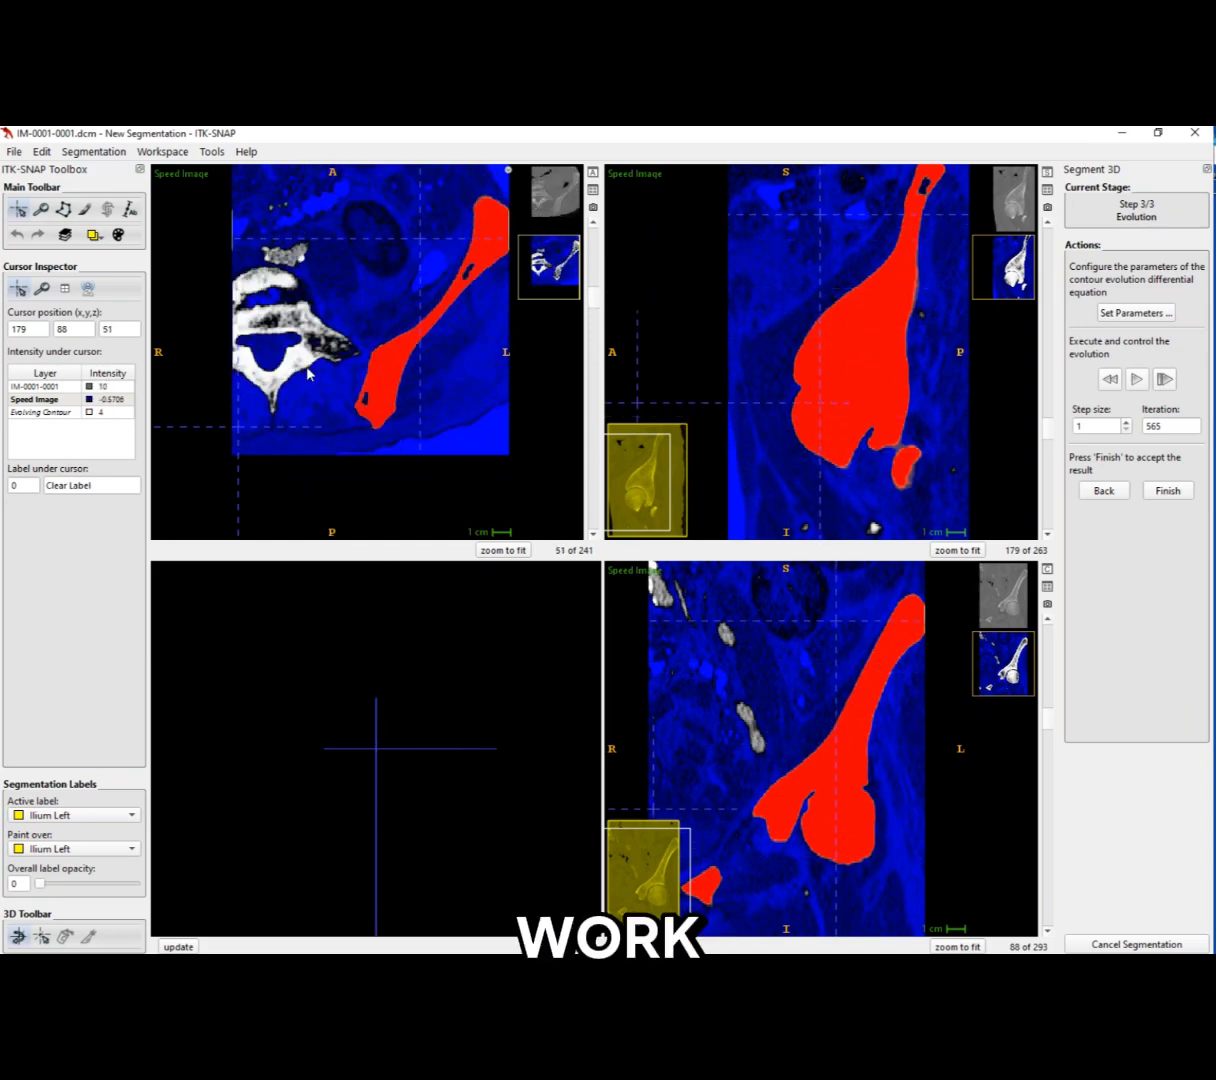
left_click(1170, 491)
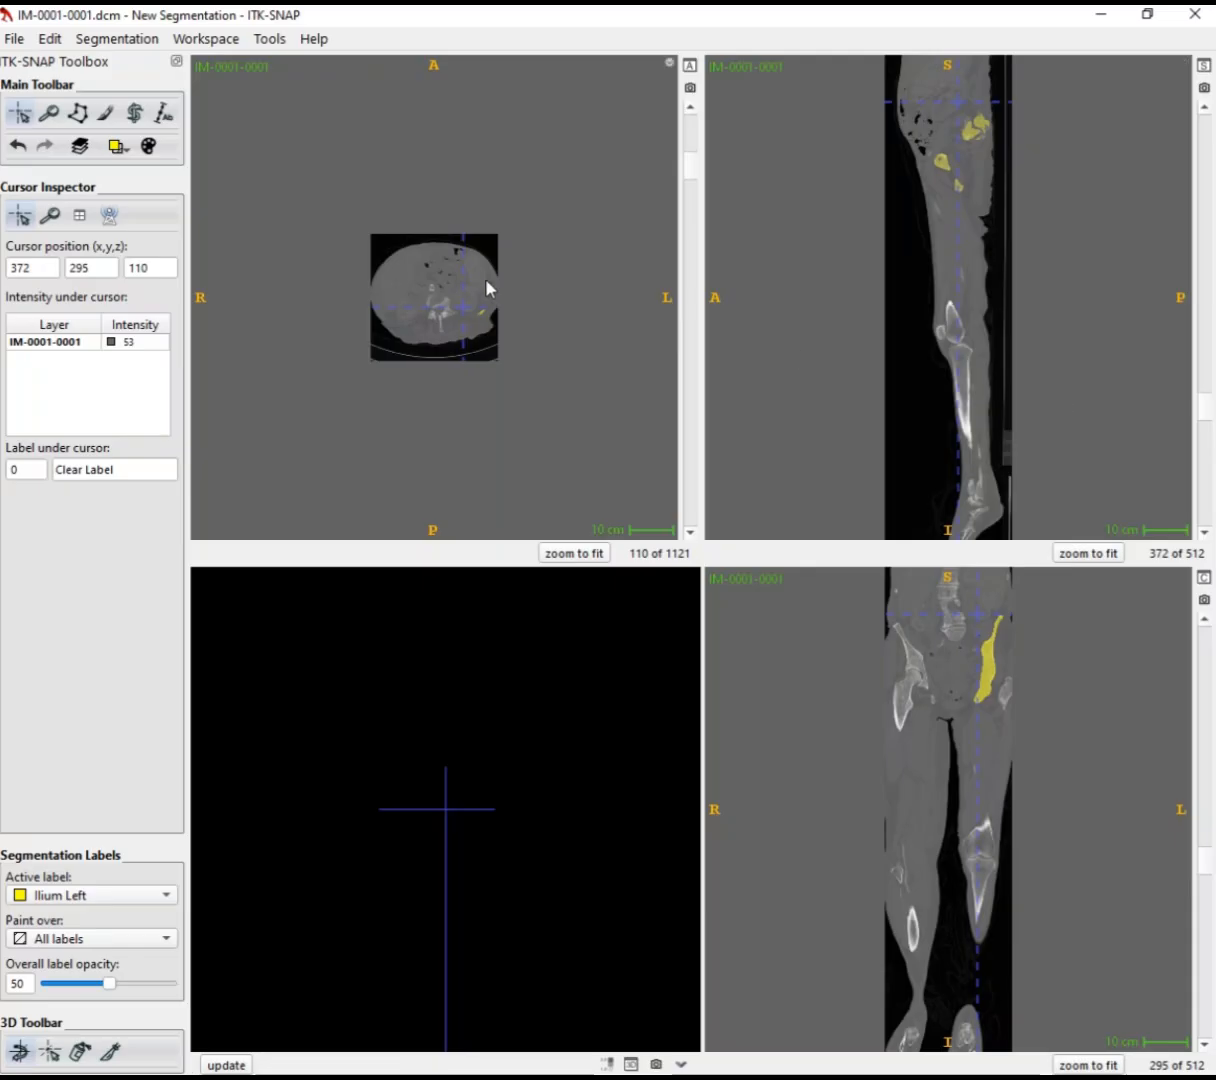
Examine the Ilium Left segmentation in the upper axial slices, finishing with the axial view enlarged on slice 117
right_click_drag(486, 280, 491, 230)
middle_click_drag(538, 306, 478, 301)
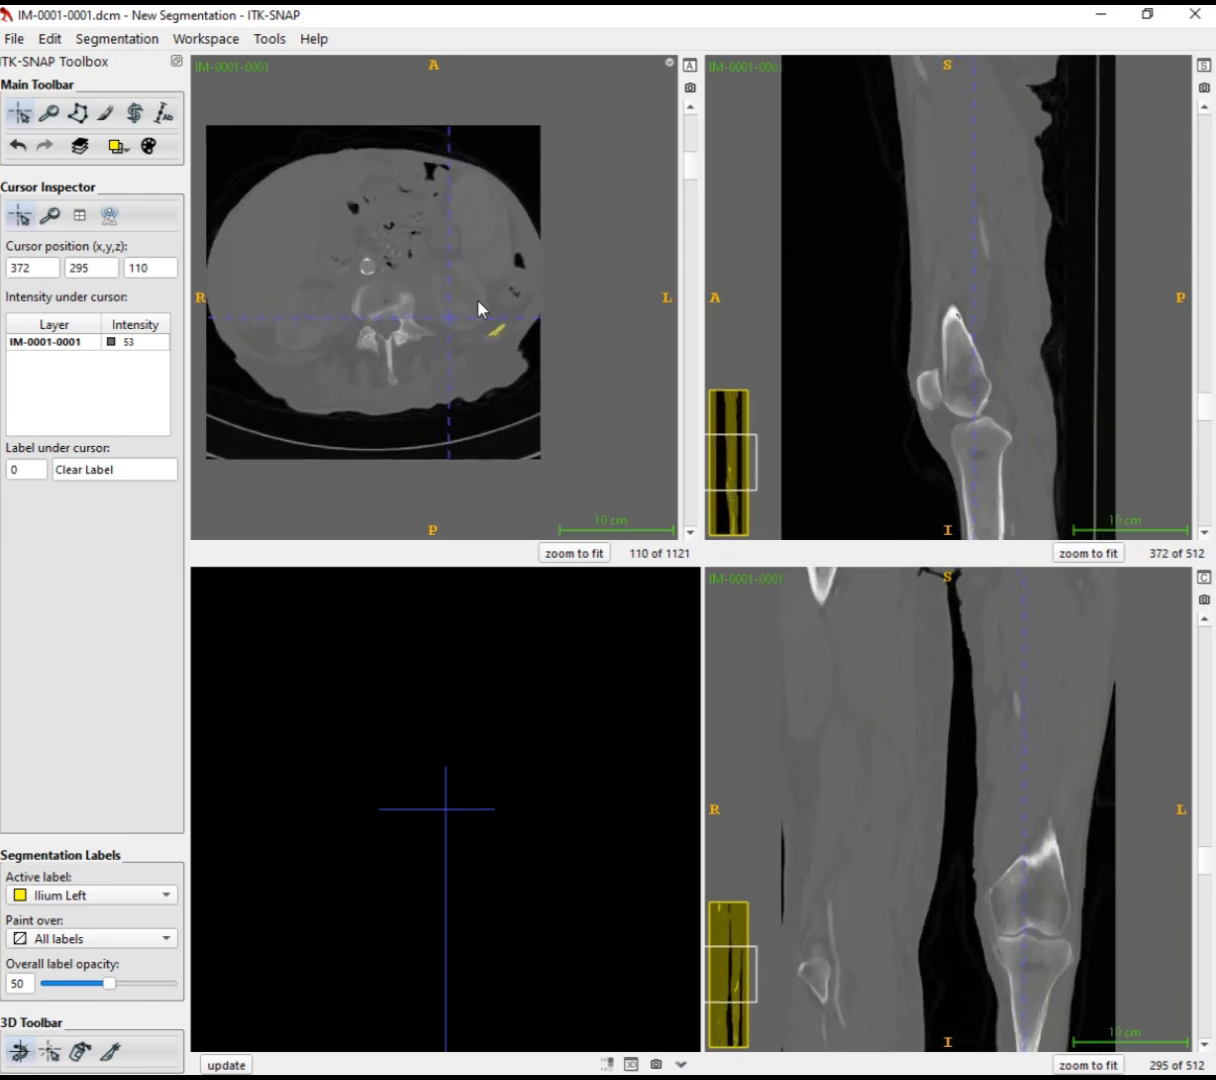
right_click_drag(478, 306, 524, 334)
scroll(524, 340, "up", 20)
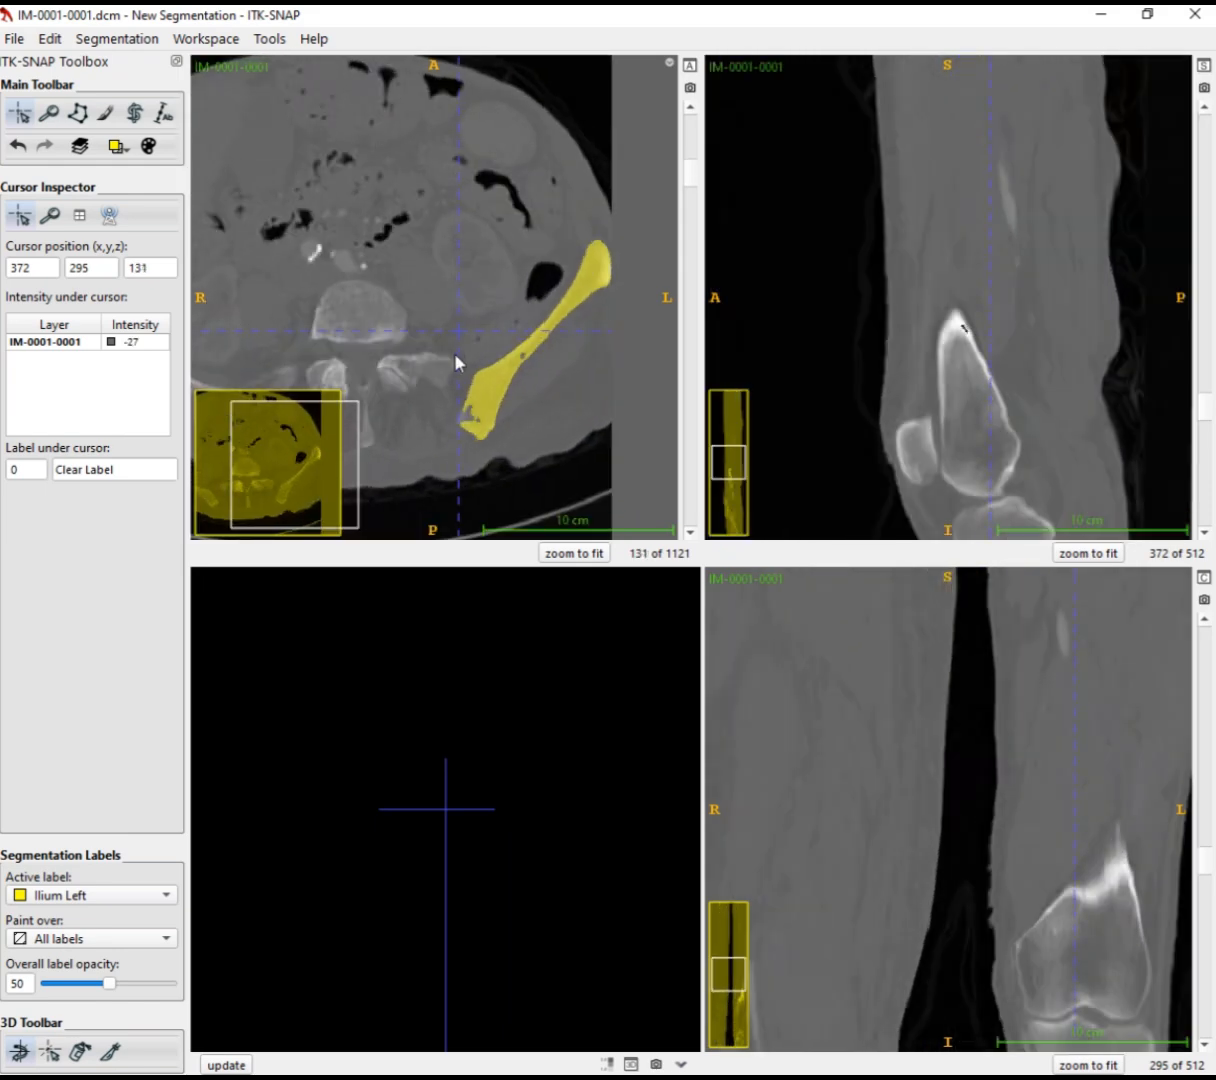
scroll(527, 399, "down", 20)
scroll(524, 407, "up", 10)
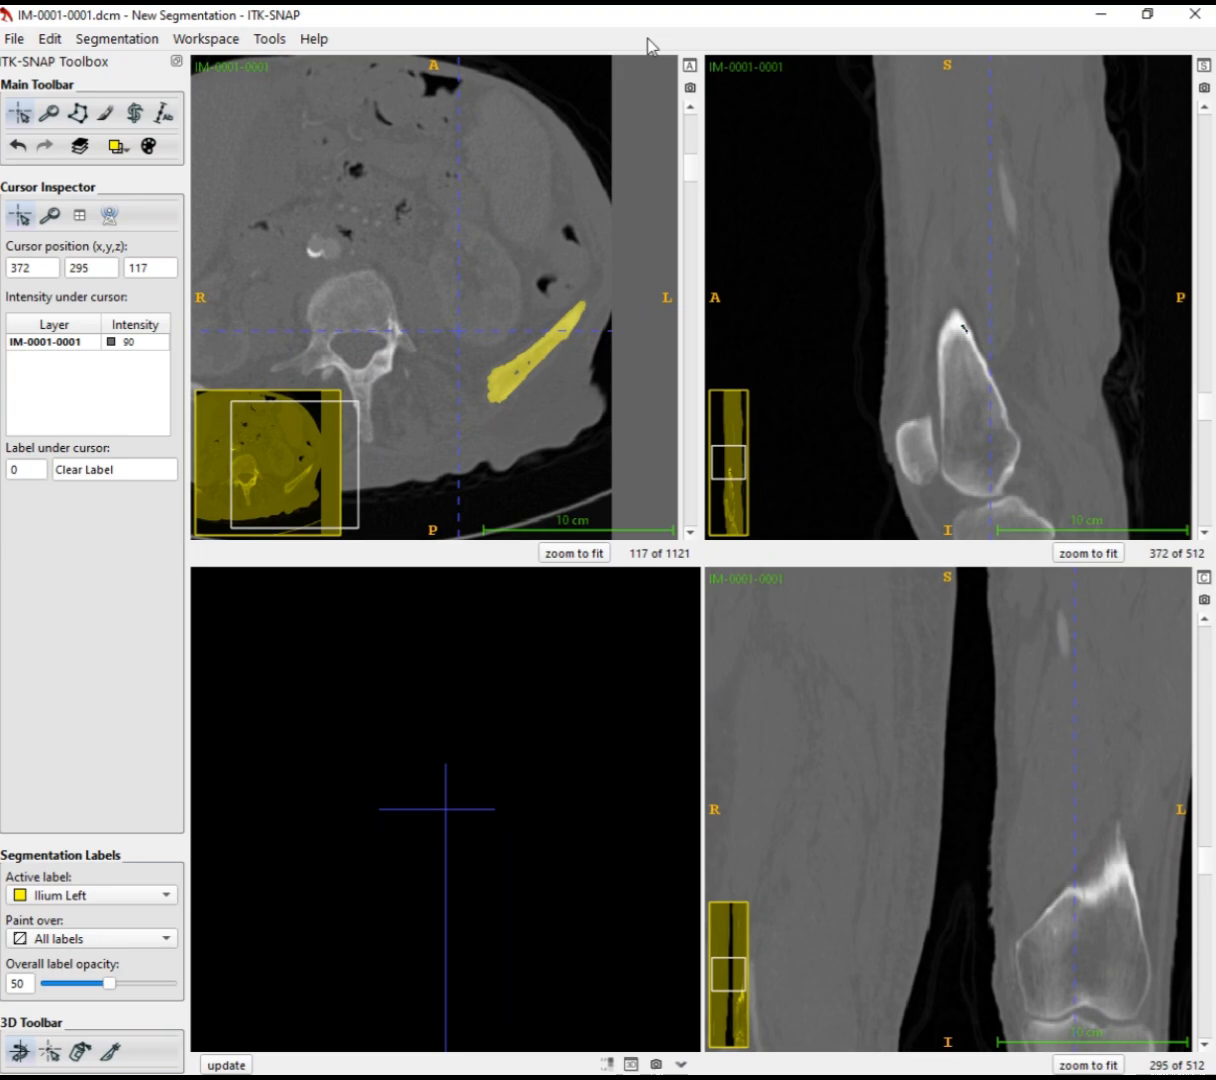
left_click(690, 66)
right_click_drag(850, 624, 735, 483)
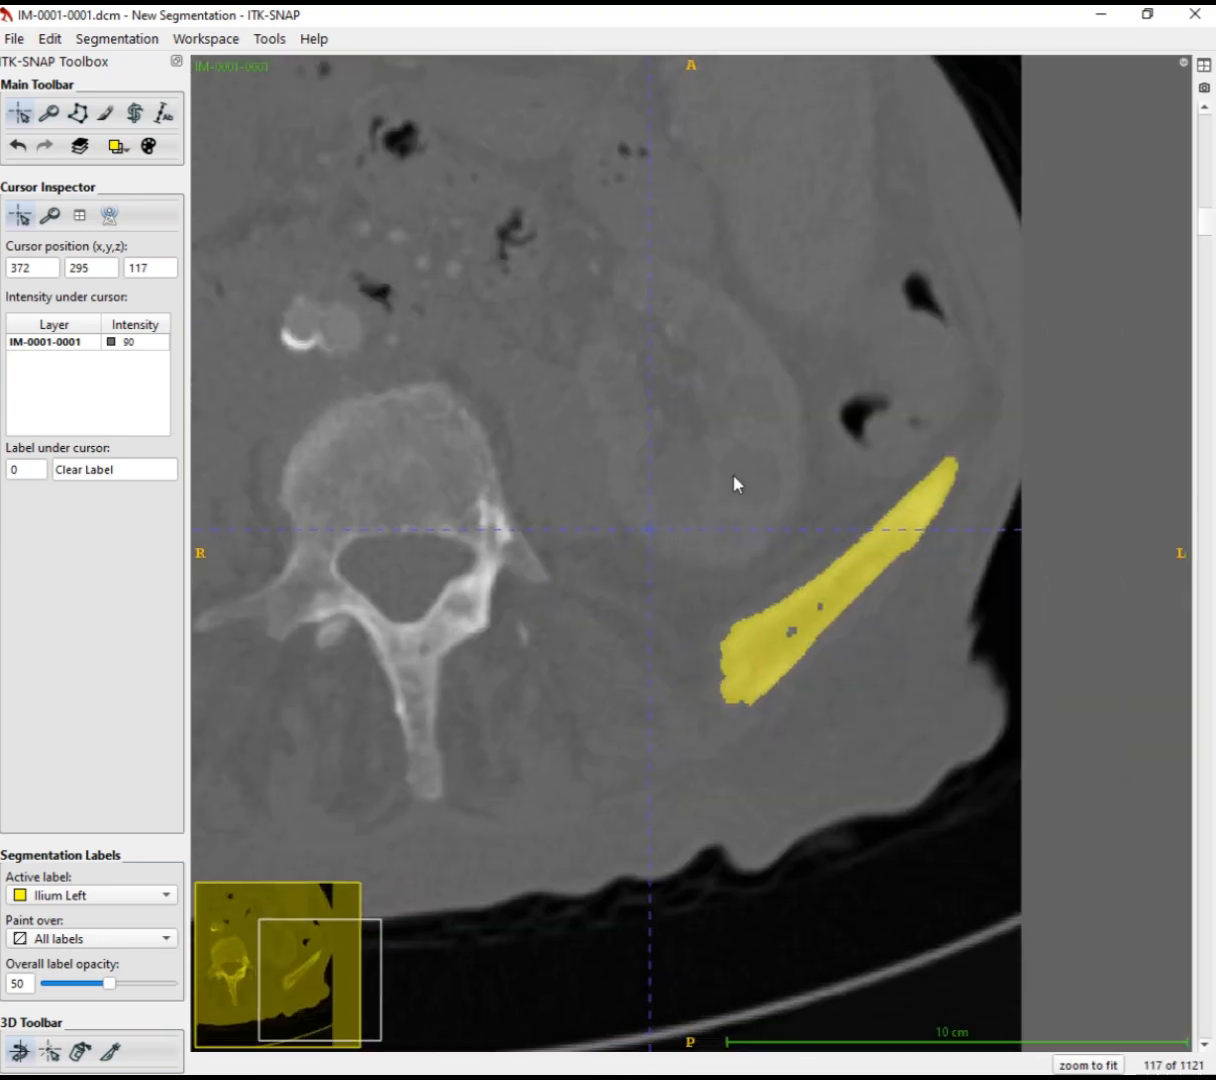
Fill the small holes in the Ilium Left label on slices 116 to 120 with a round size 8 paintbrush
left_click(106, 114)
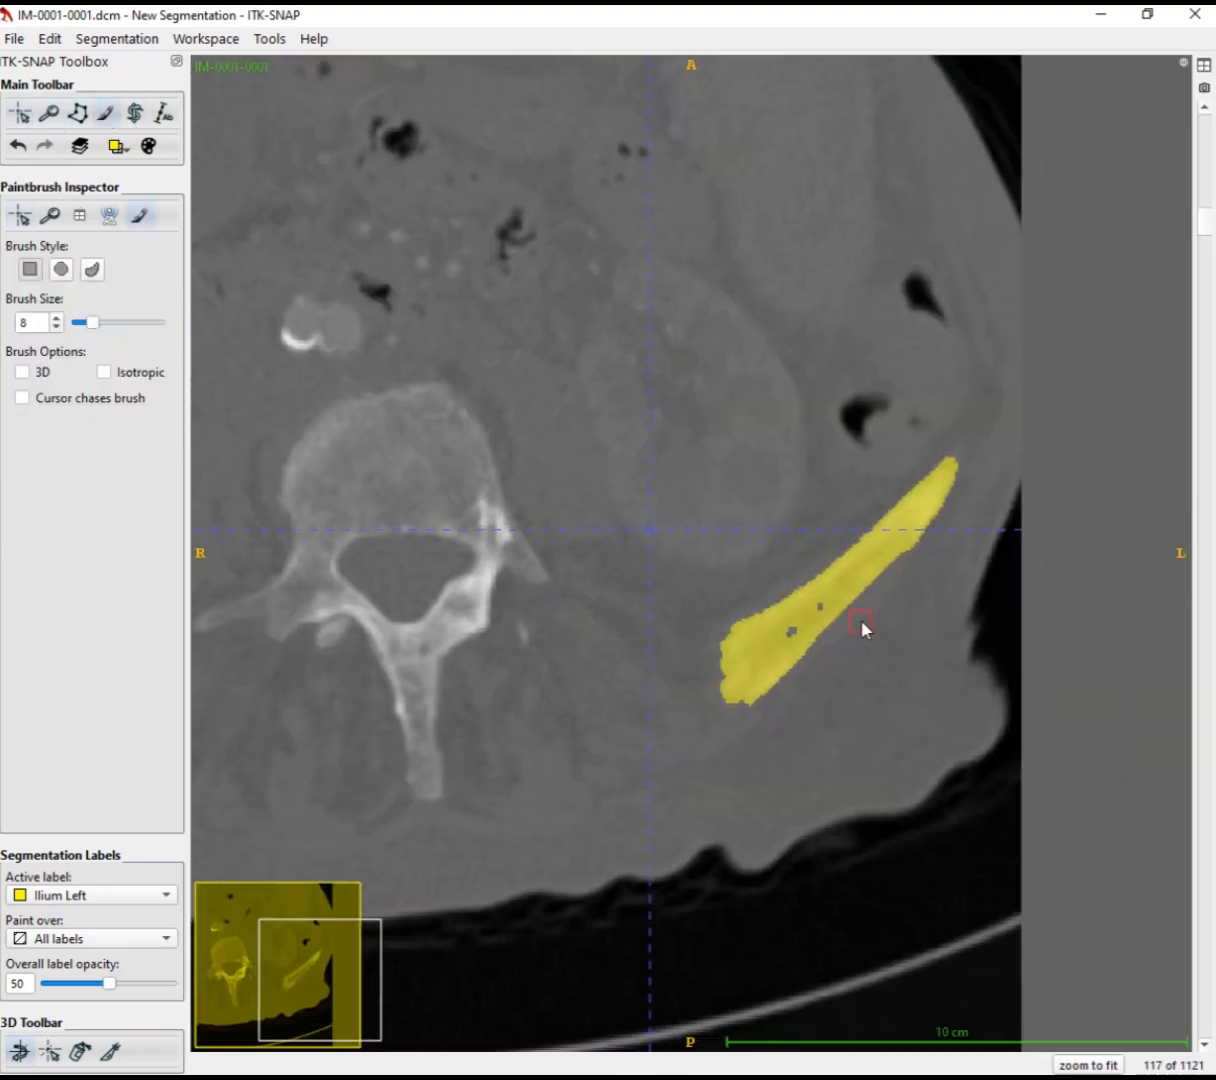
scroll(822, 620, "down", 1)
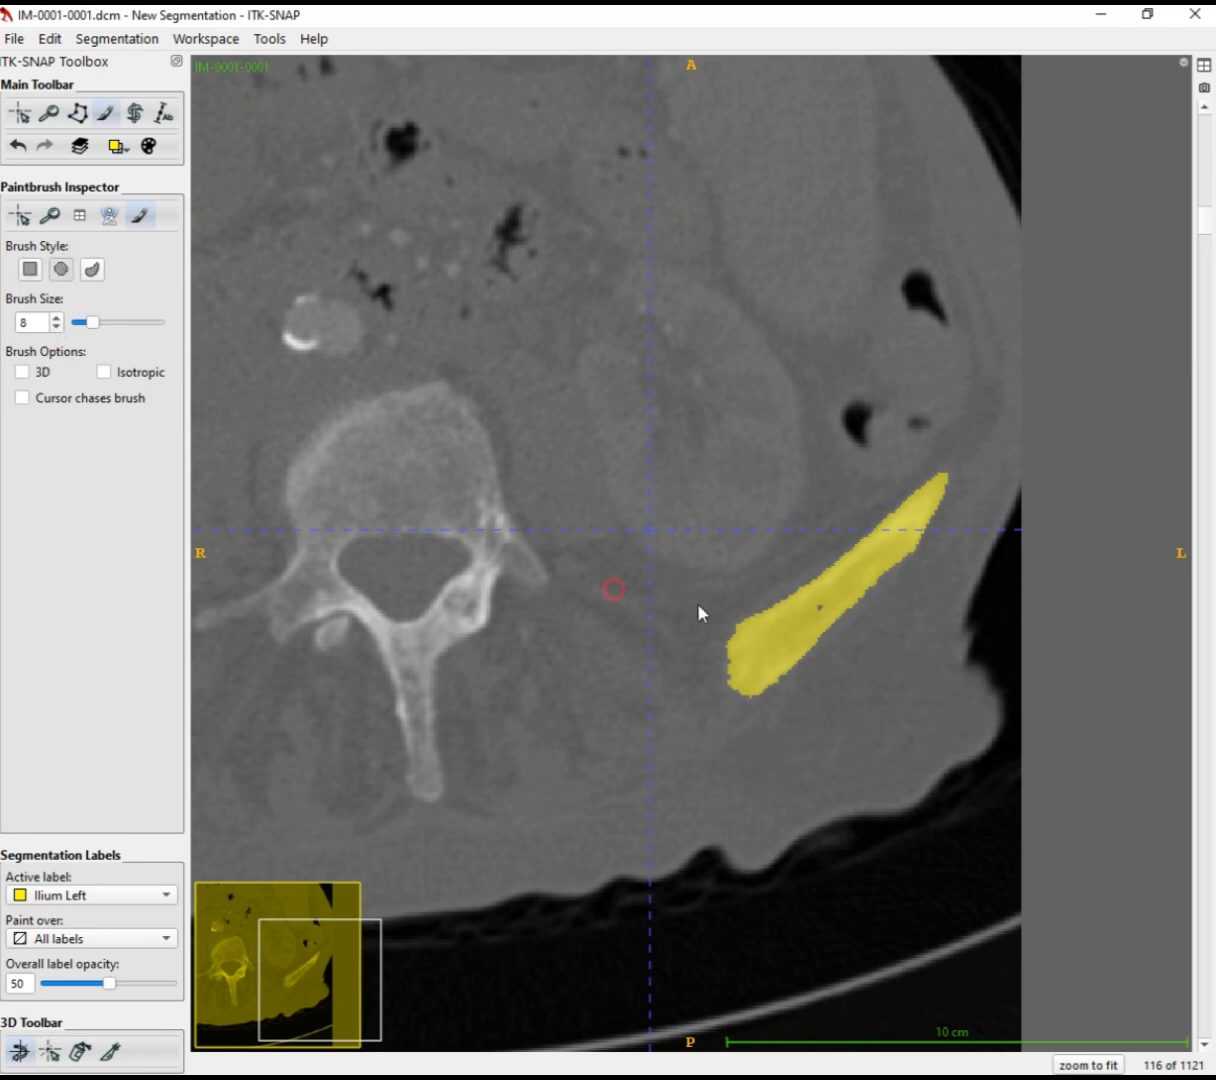
scroll(788, 634, "up", 1)
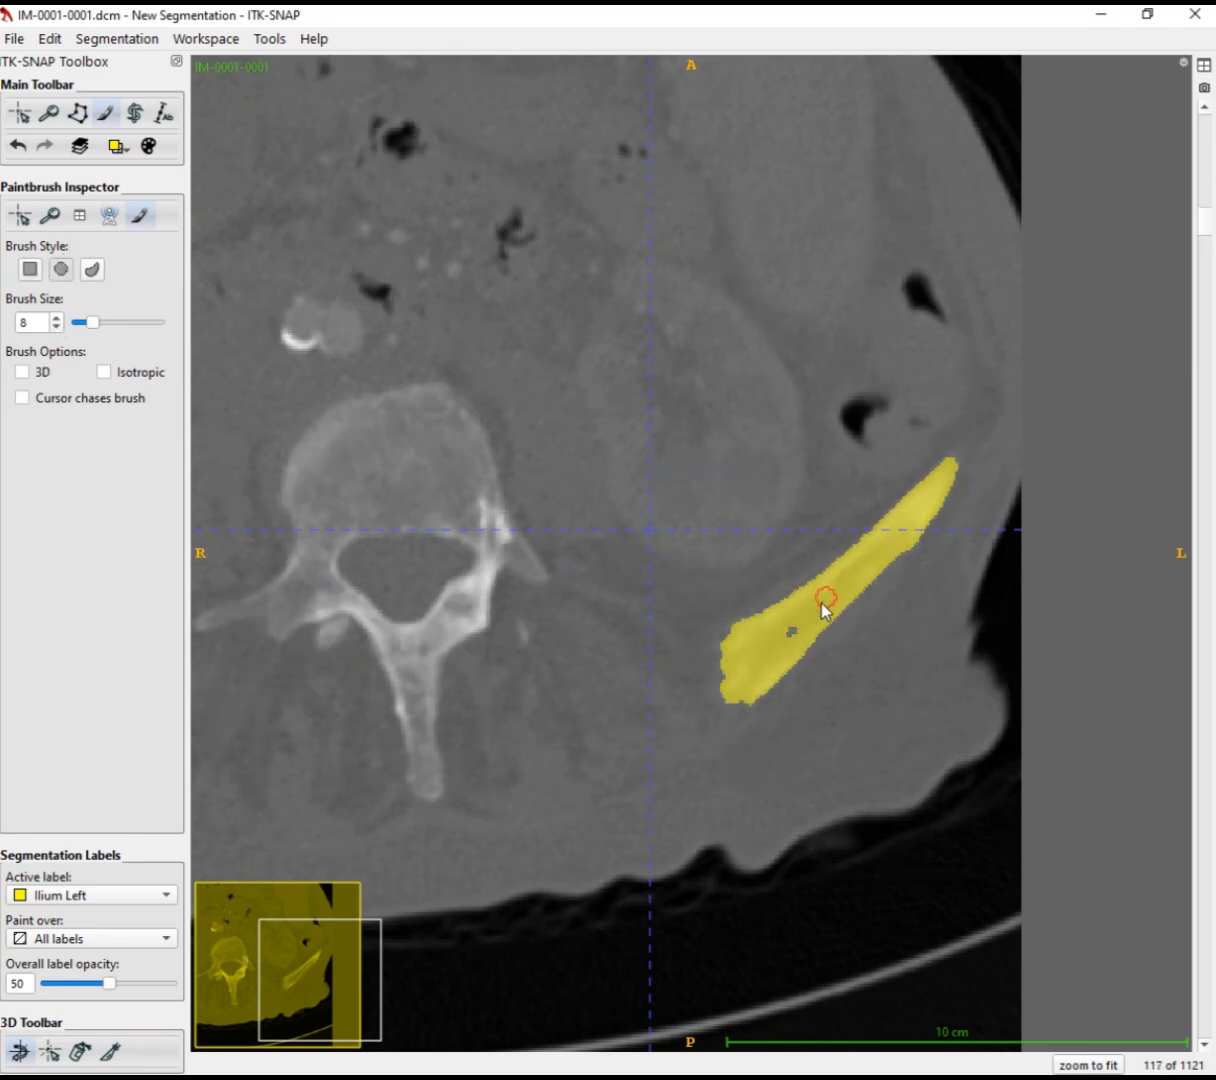
scroll(790, 640, "up", 1)
scroll(827, 608, "up", 1)
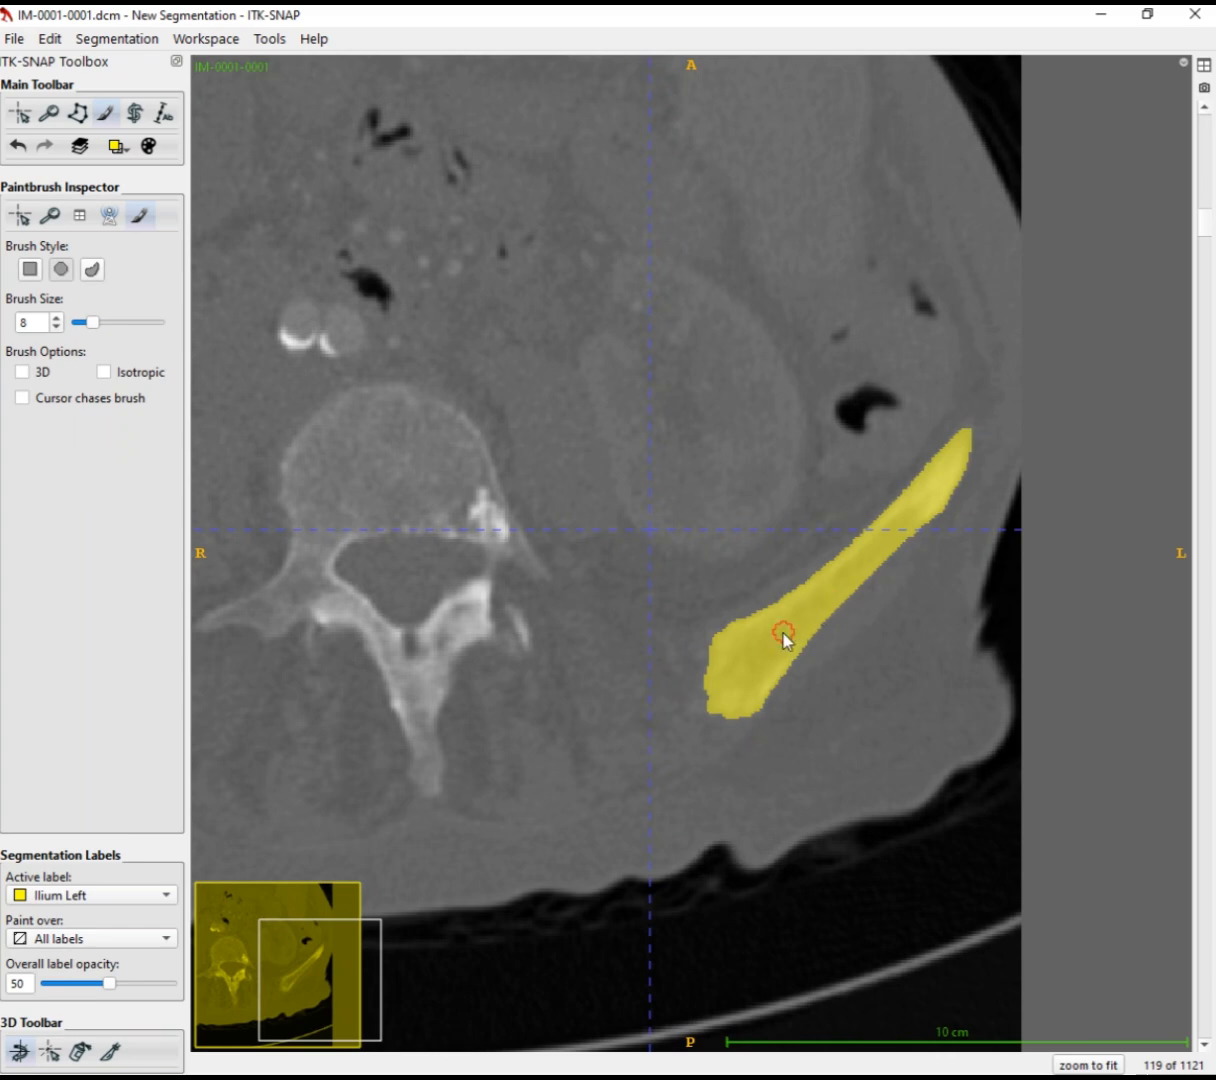
scroll(793, 626, "up", 1)
left_click(816, 604)
left_click(747, 676)
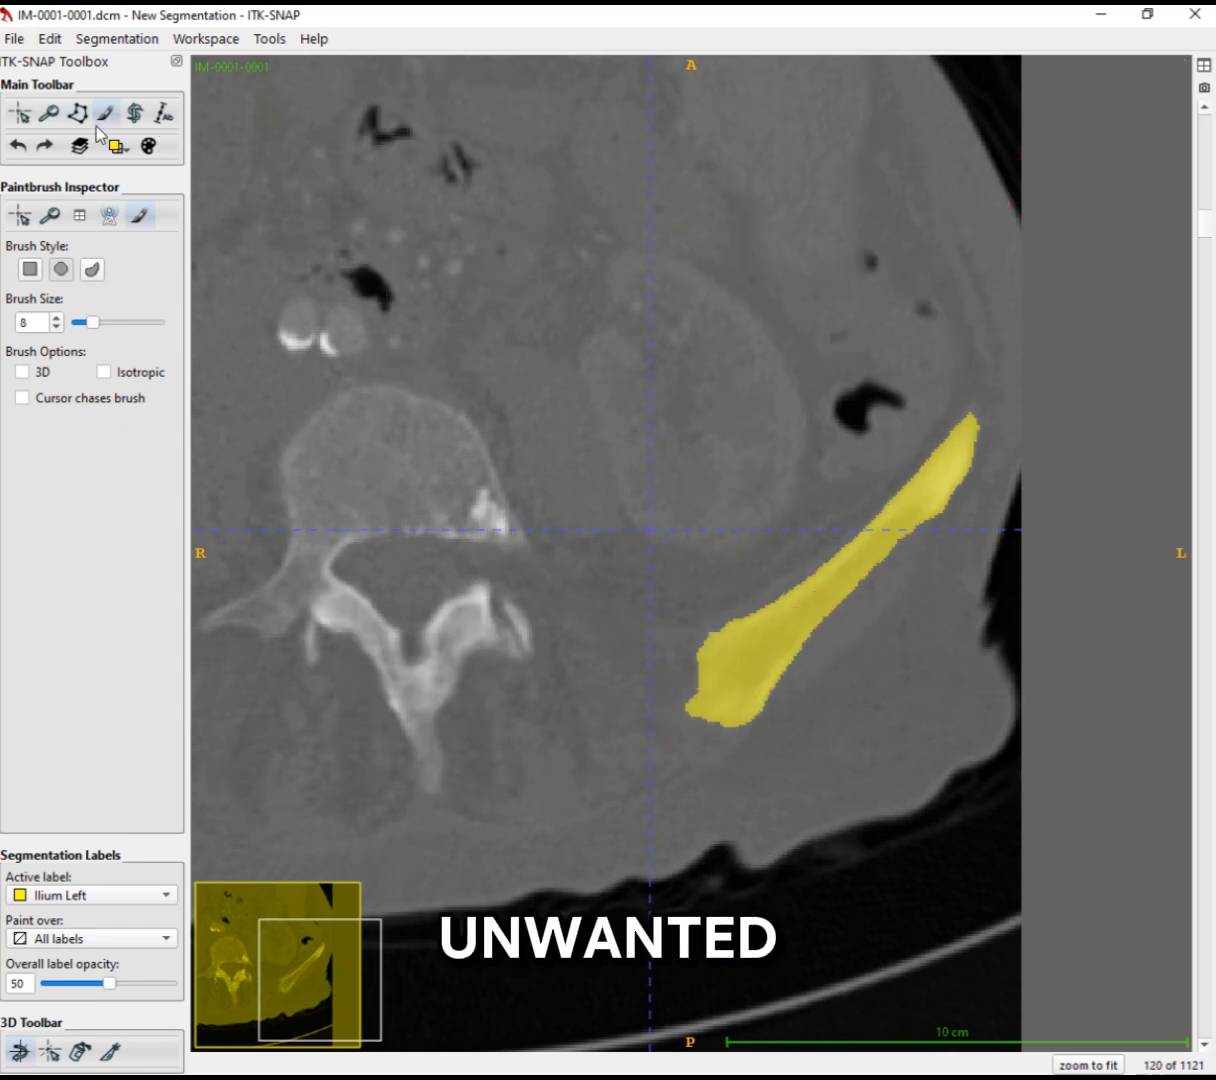
Paint over the holes in the blade and posterior part of the Ilium Left label on slices 120 to 123
key("c")
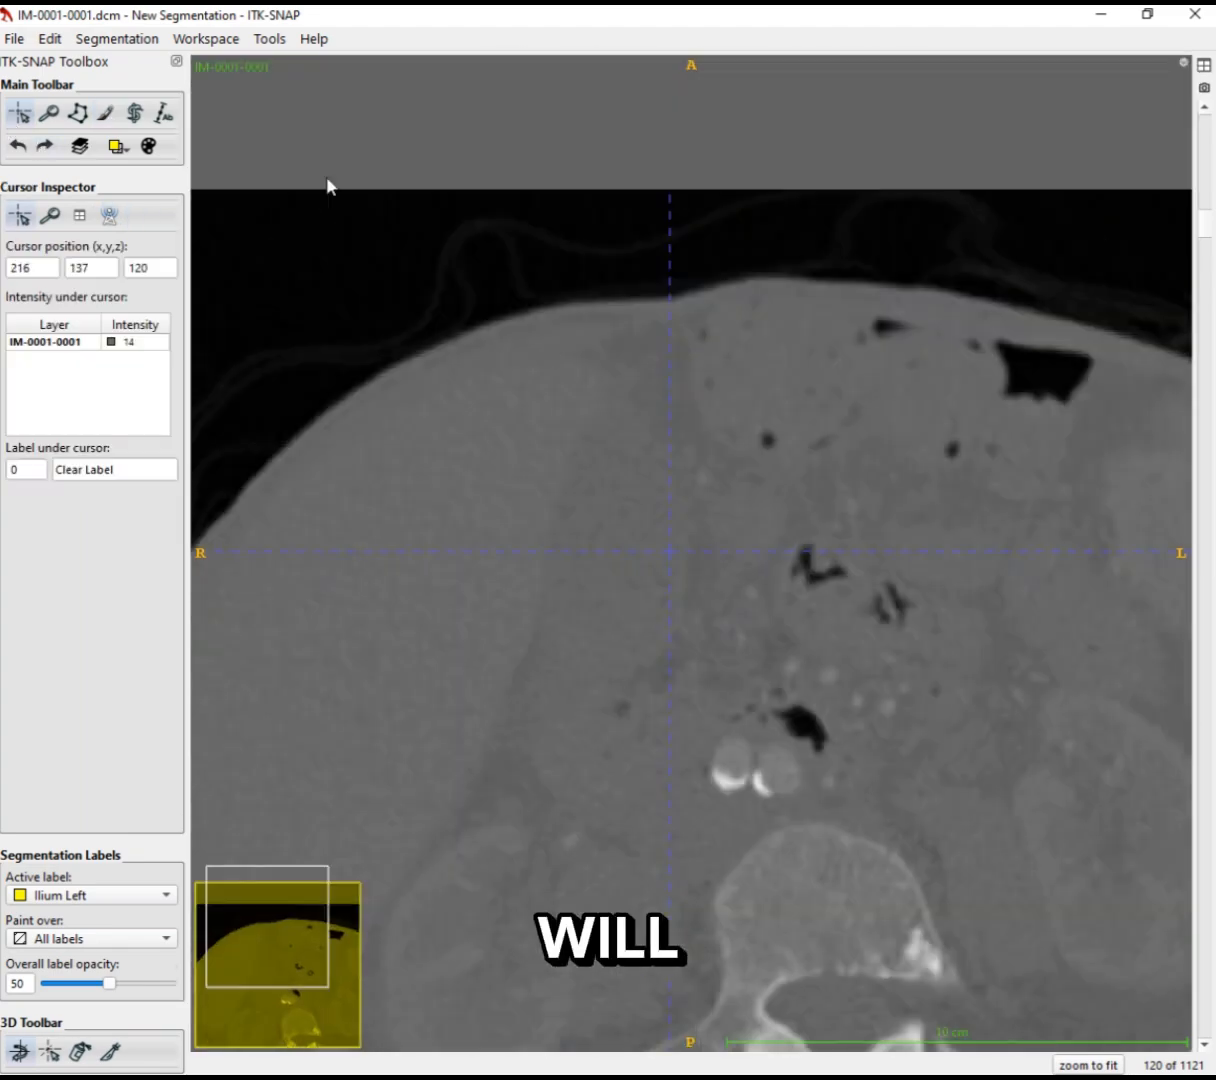
left_click(302, 180)
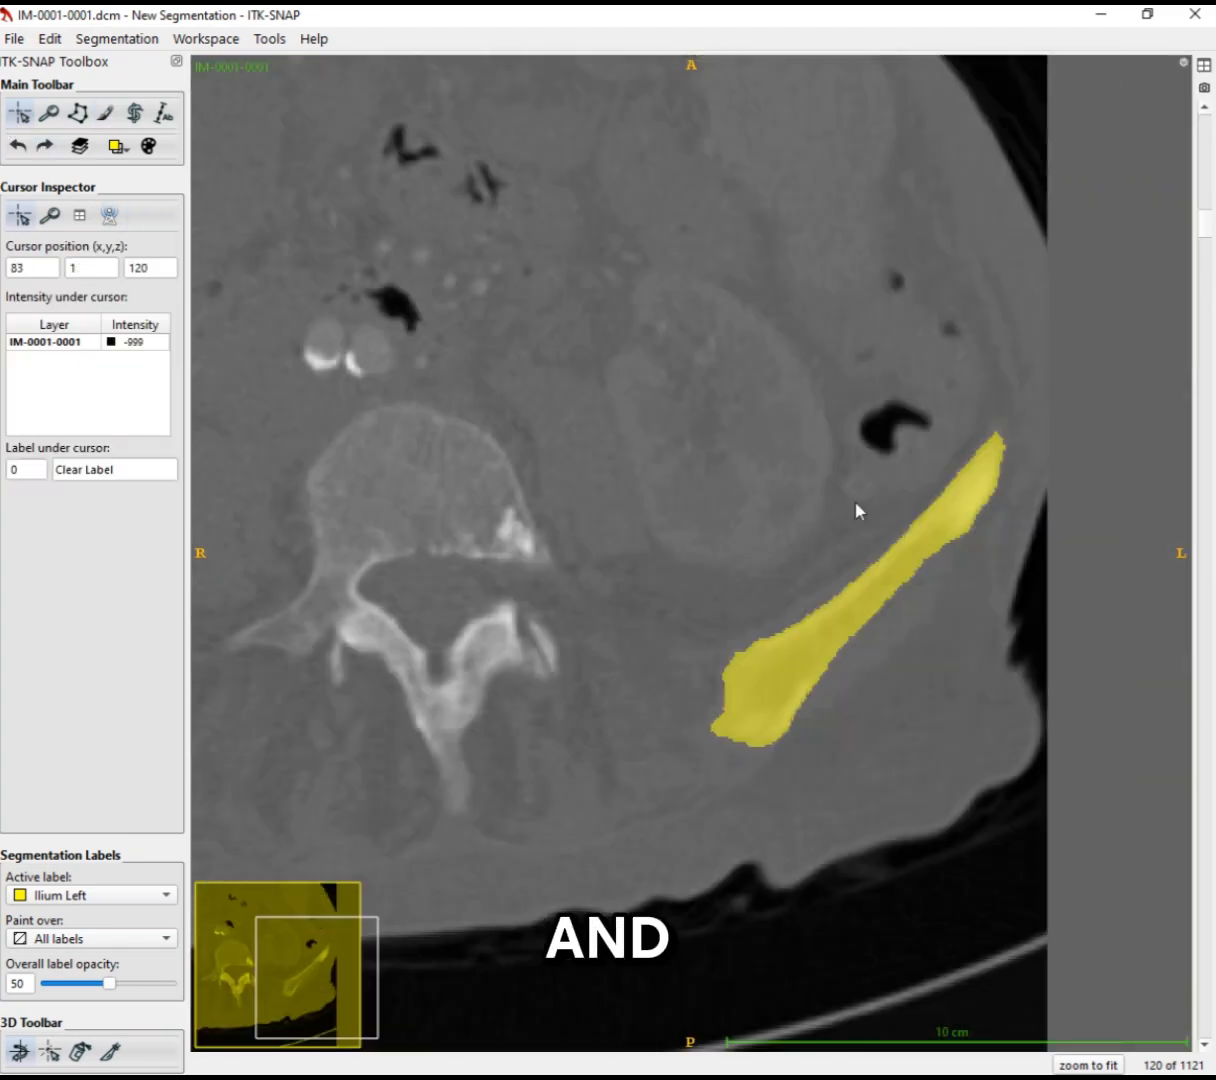
middle_click_drag(856, 503, 786, 450)
left_click(107, 115)
right_click_drag(824, 488, 832, 496)
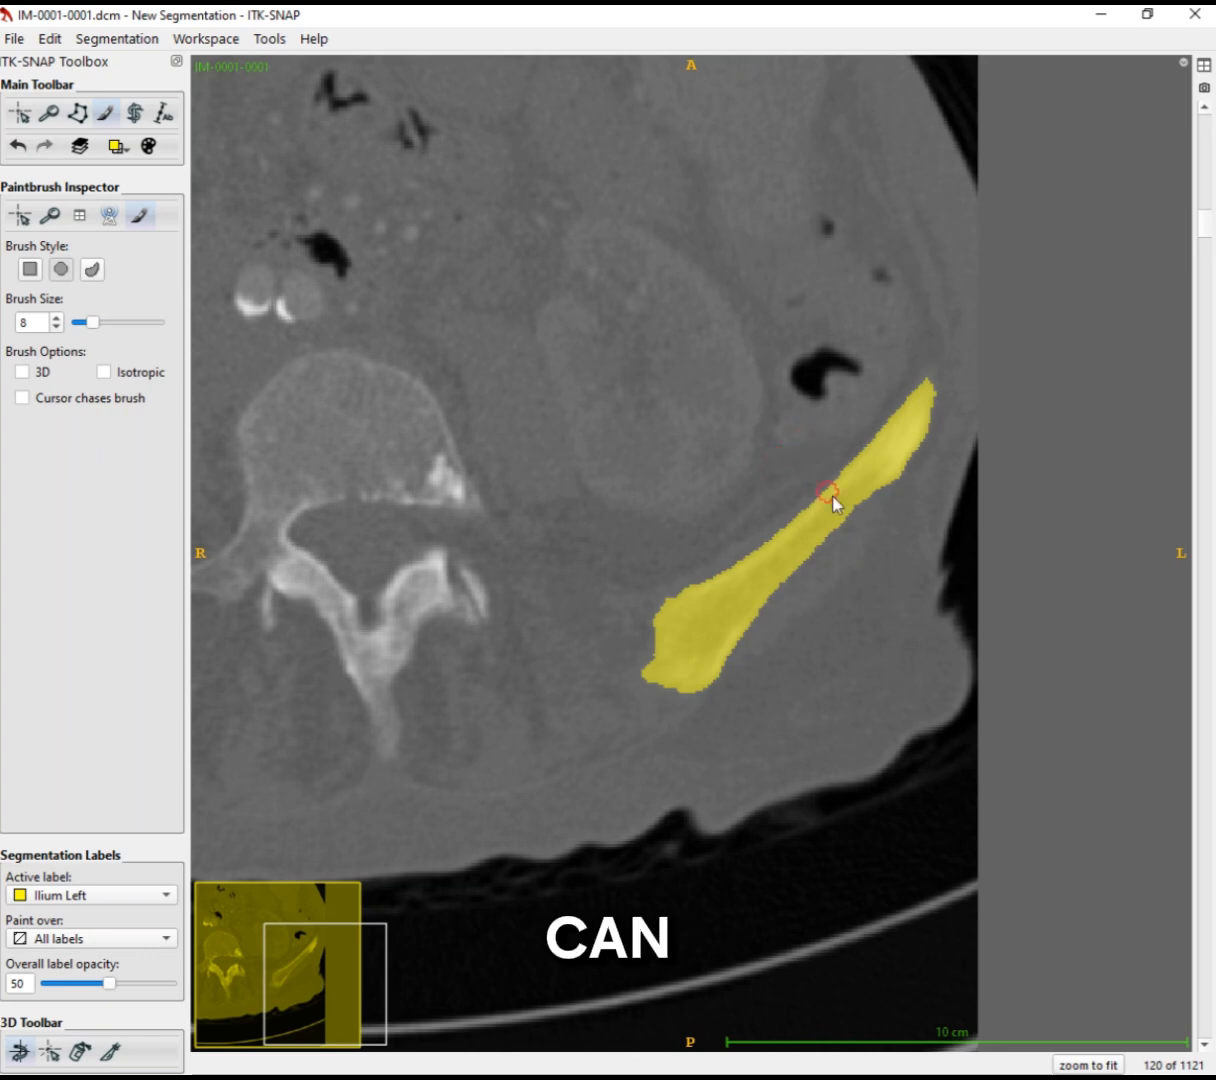
scroll(770, 585, "up", 1)
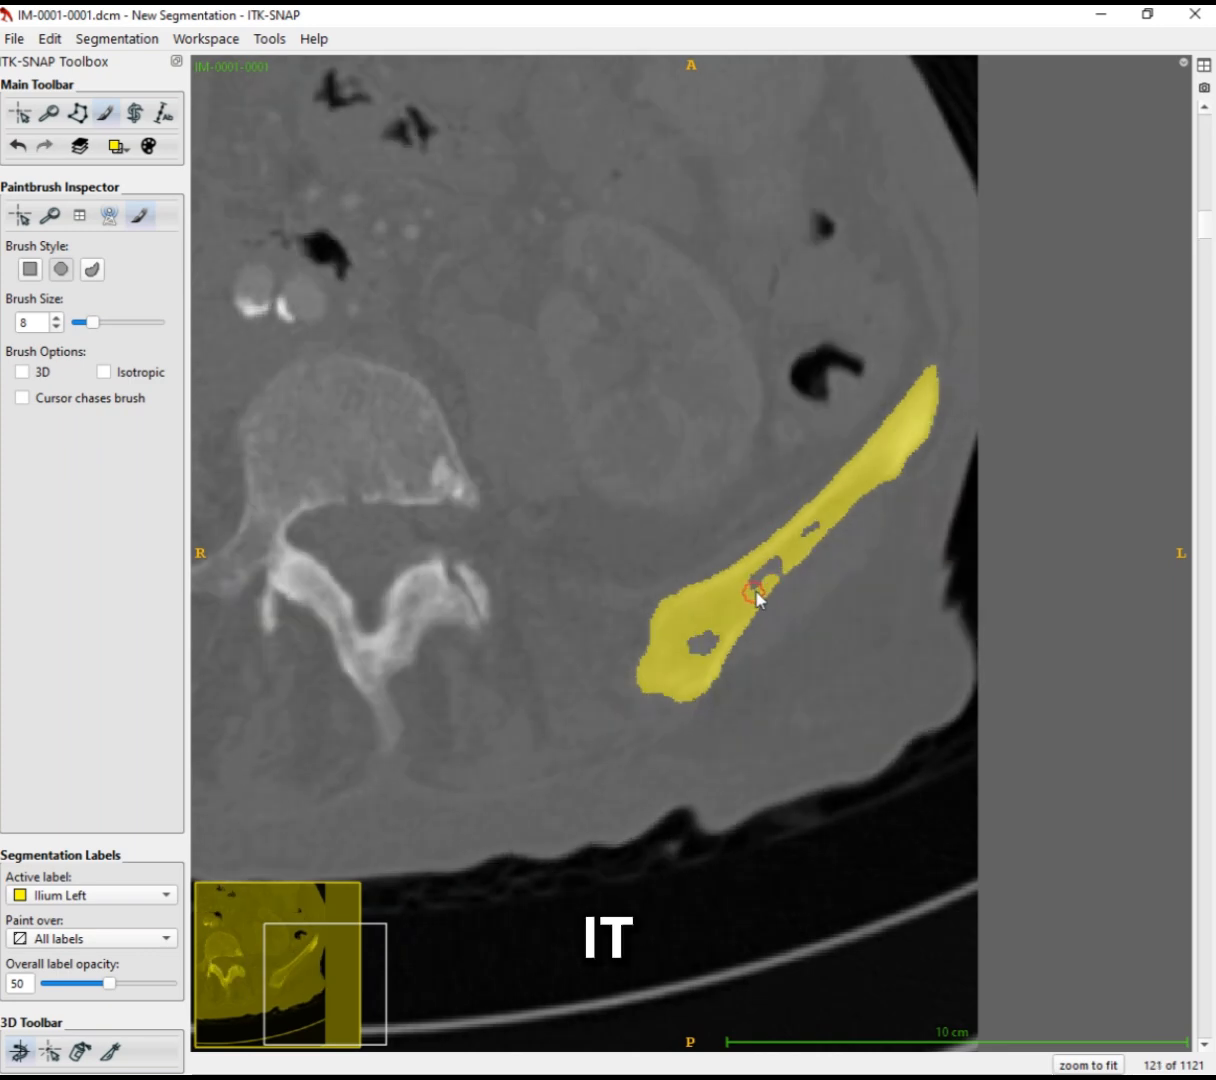
scroll(757, 598, "down", 1)
scroll(795, 562, "up", 1)
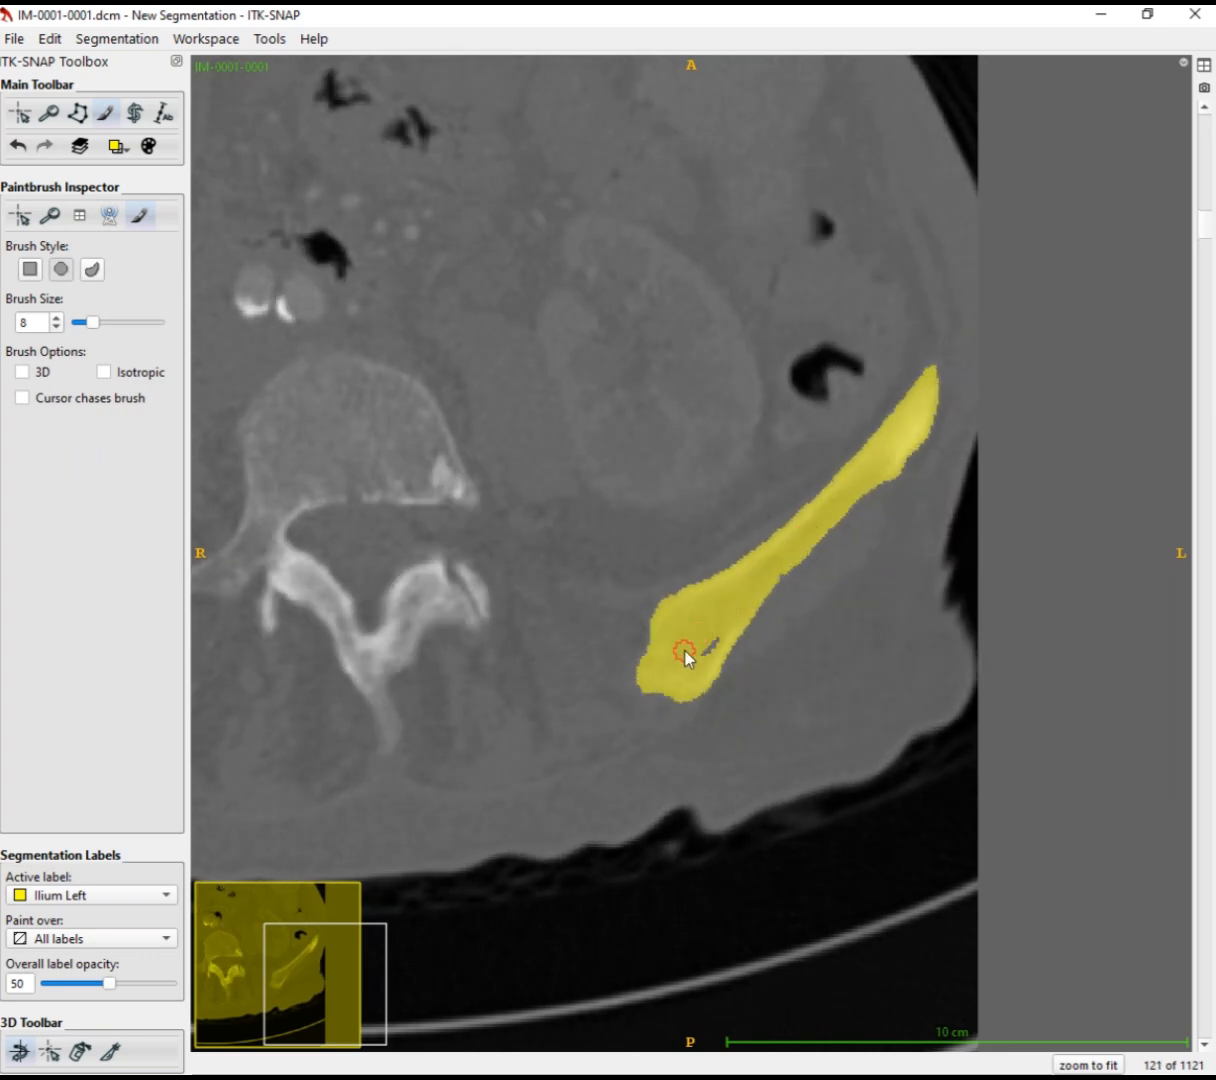
scroll(705, 657, "up", 1)
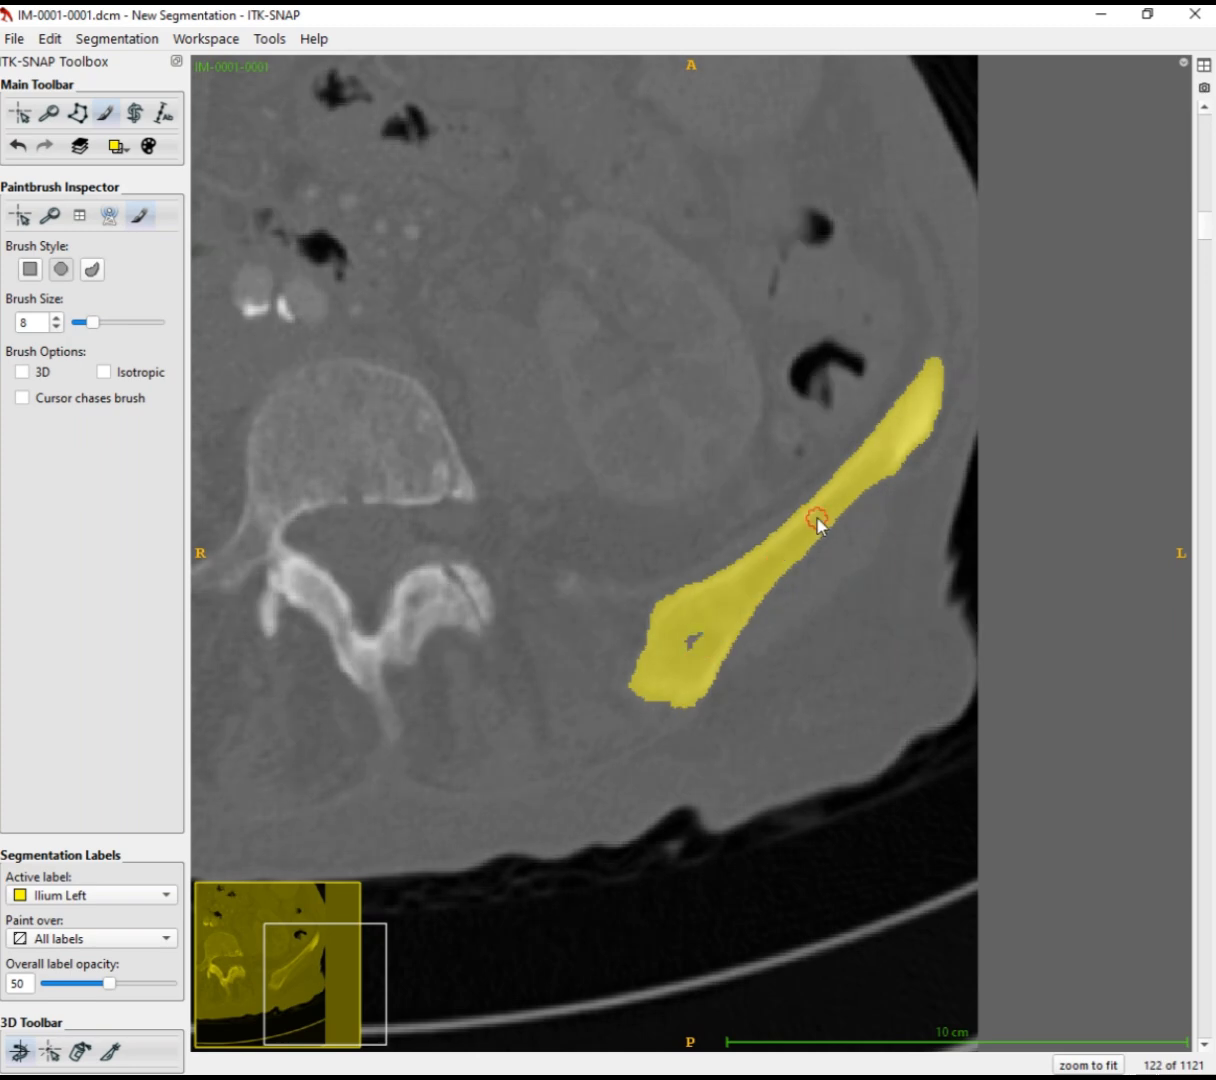
scroll(757, 592, "up", 1)
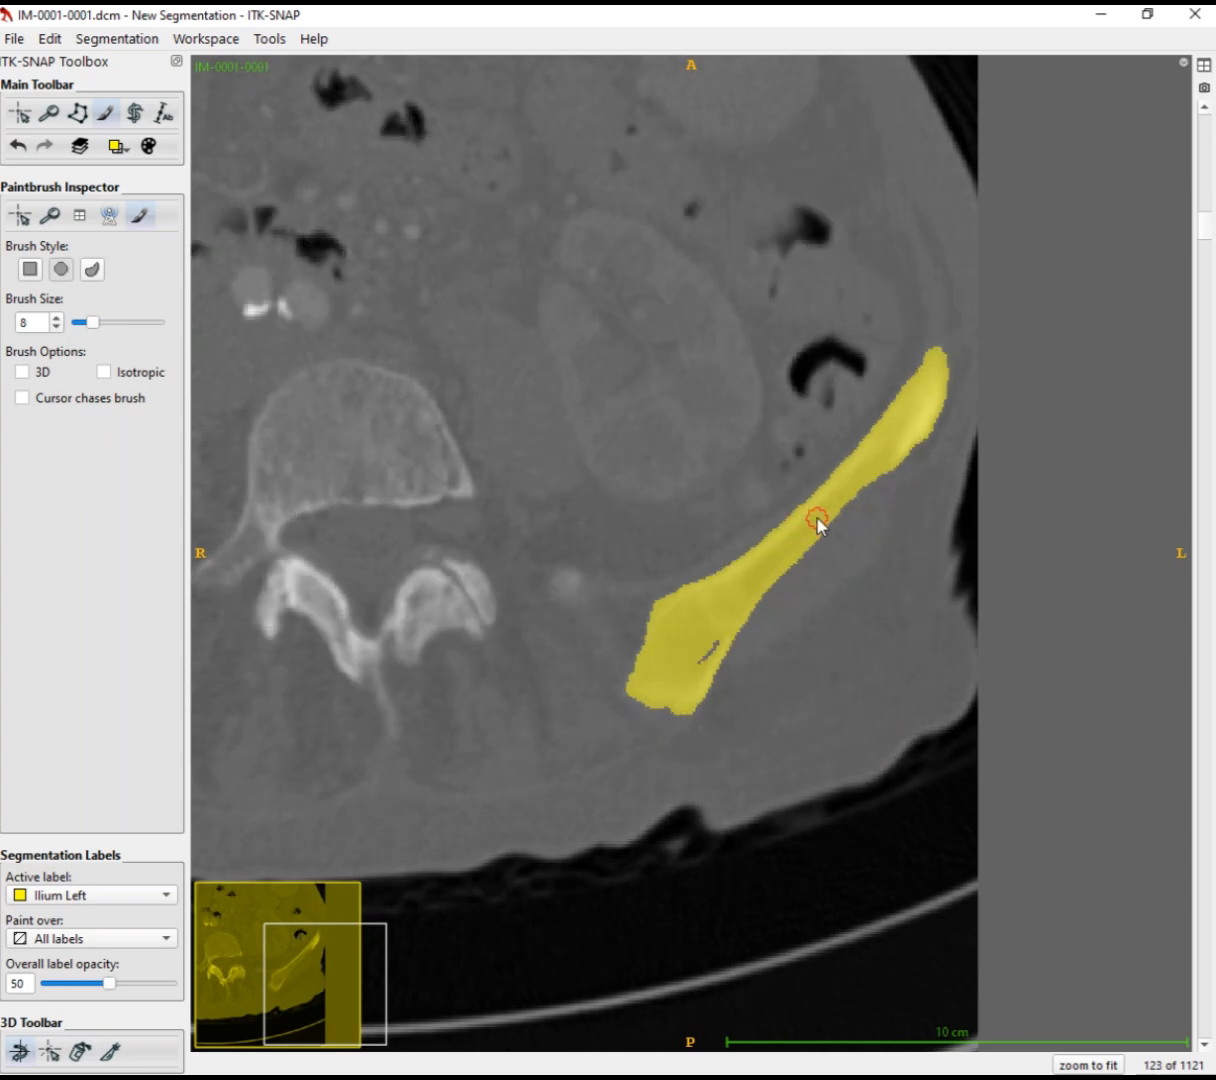
Increase the image contrast by lowering and shifting the middle control point of the contrast curve
left_click(155, 45)
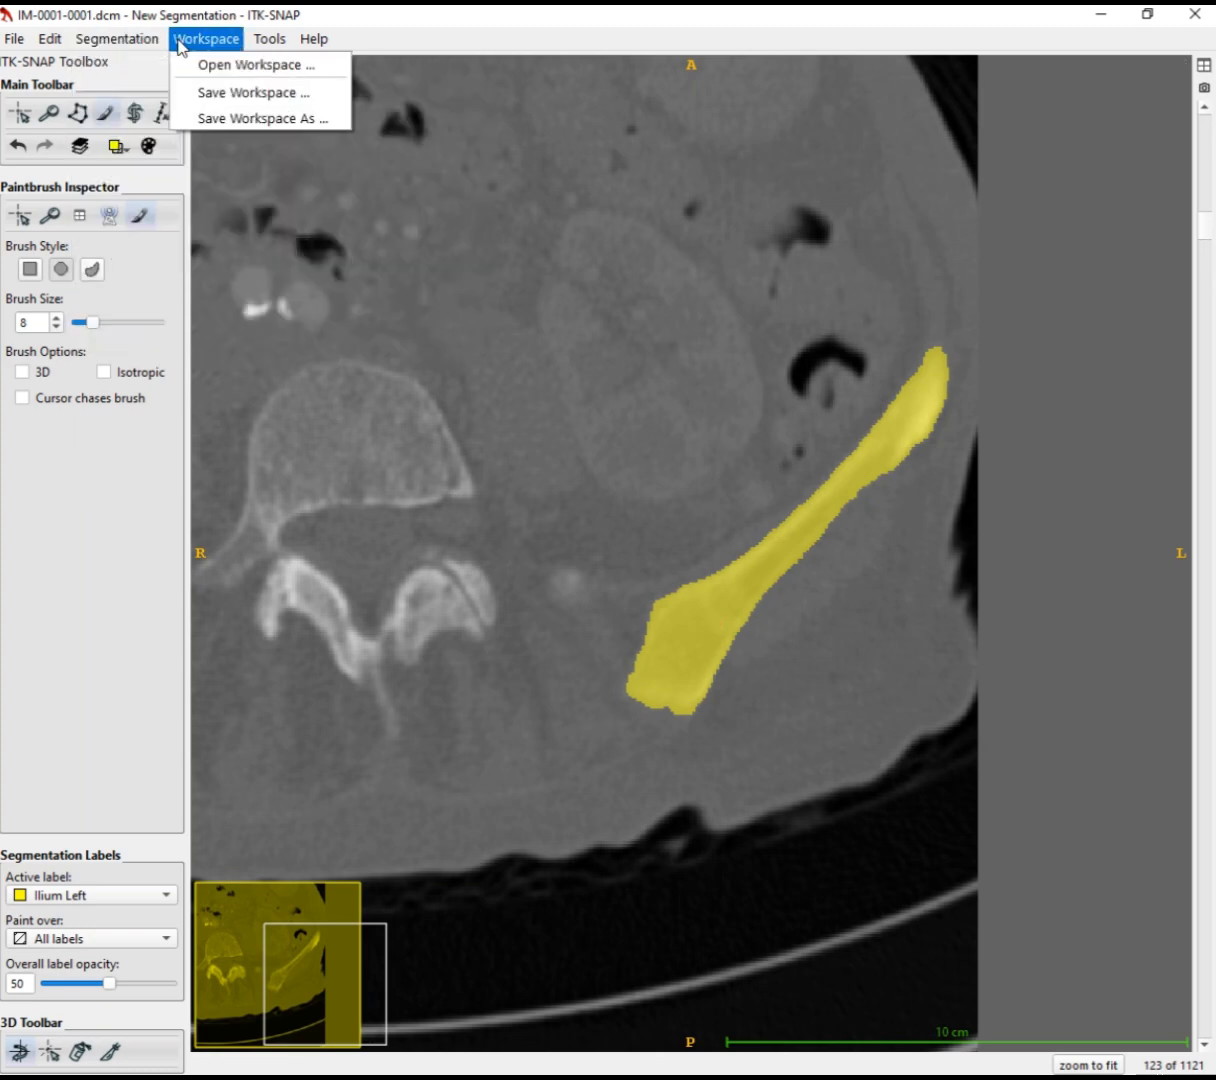
mouse_move(60, 43)
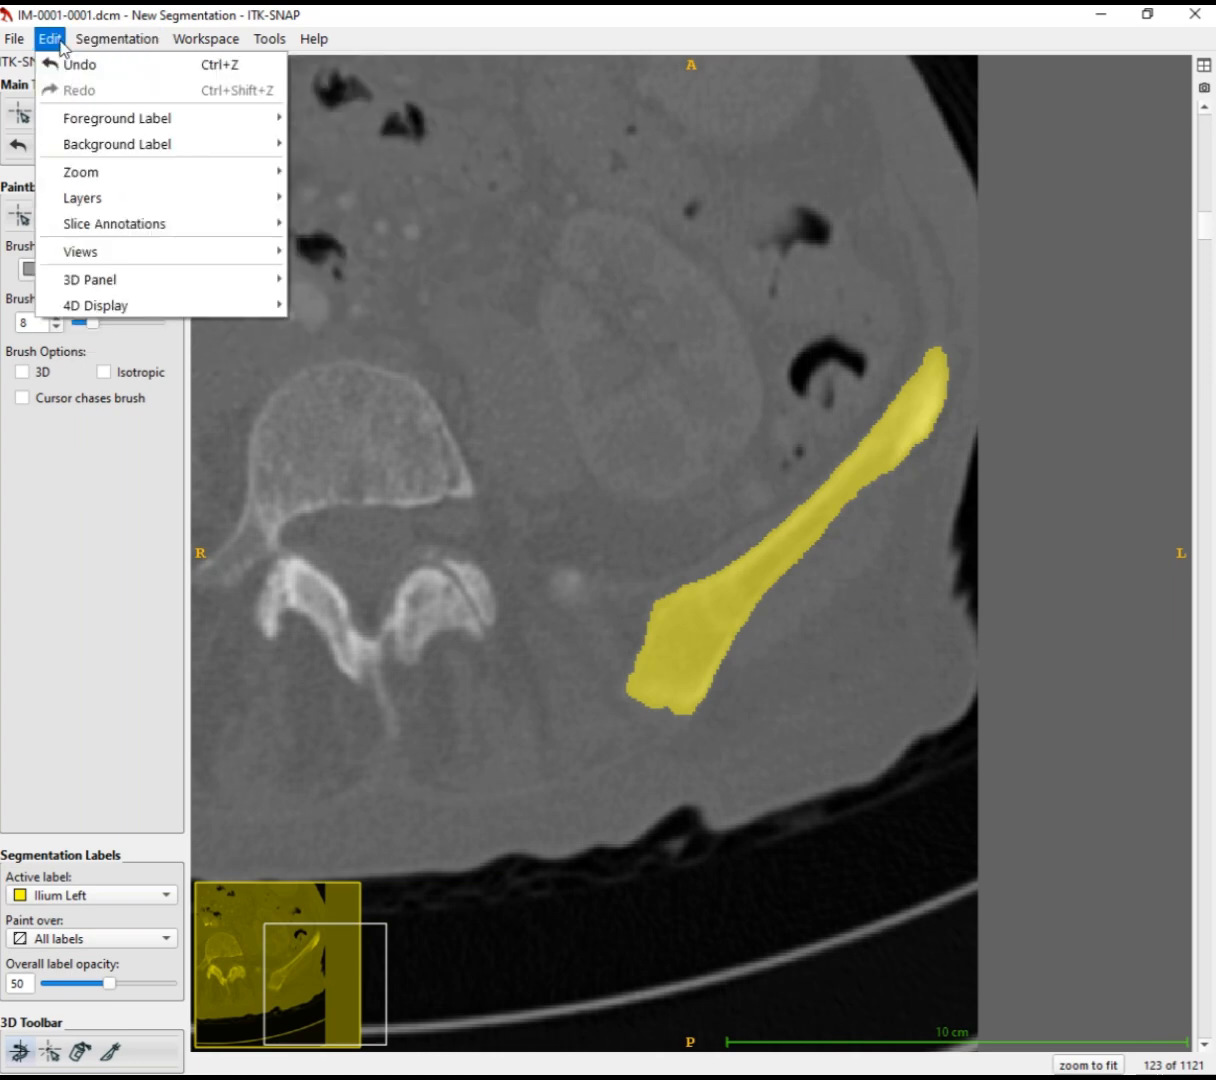
mouse_move(22, 47)
mouse_move(124, 47)
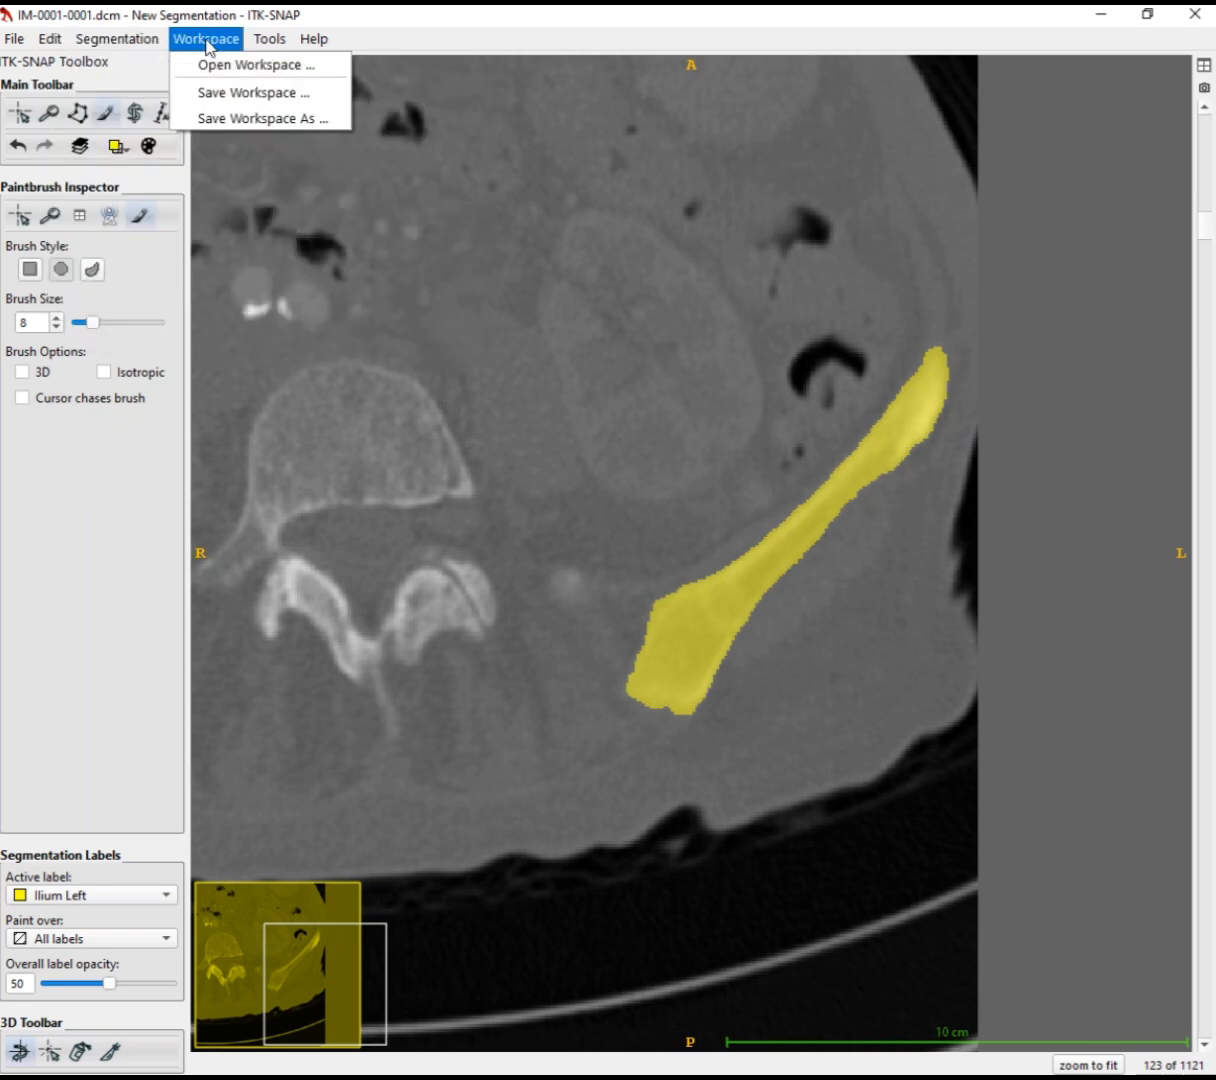
mouse_move(267, 40)
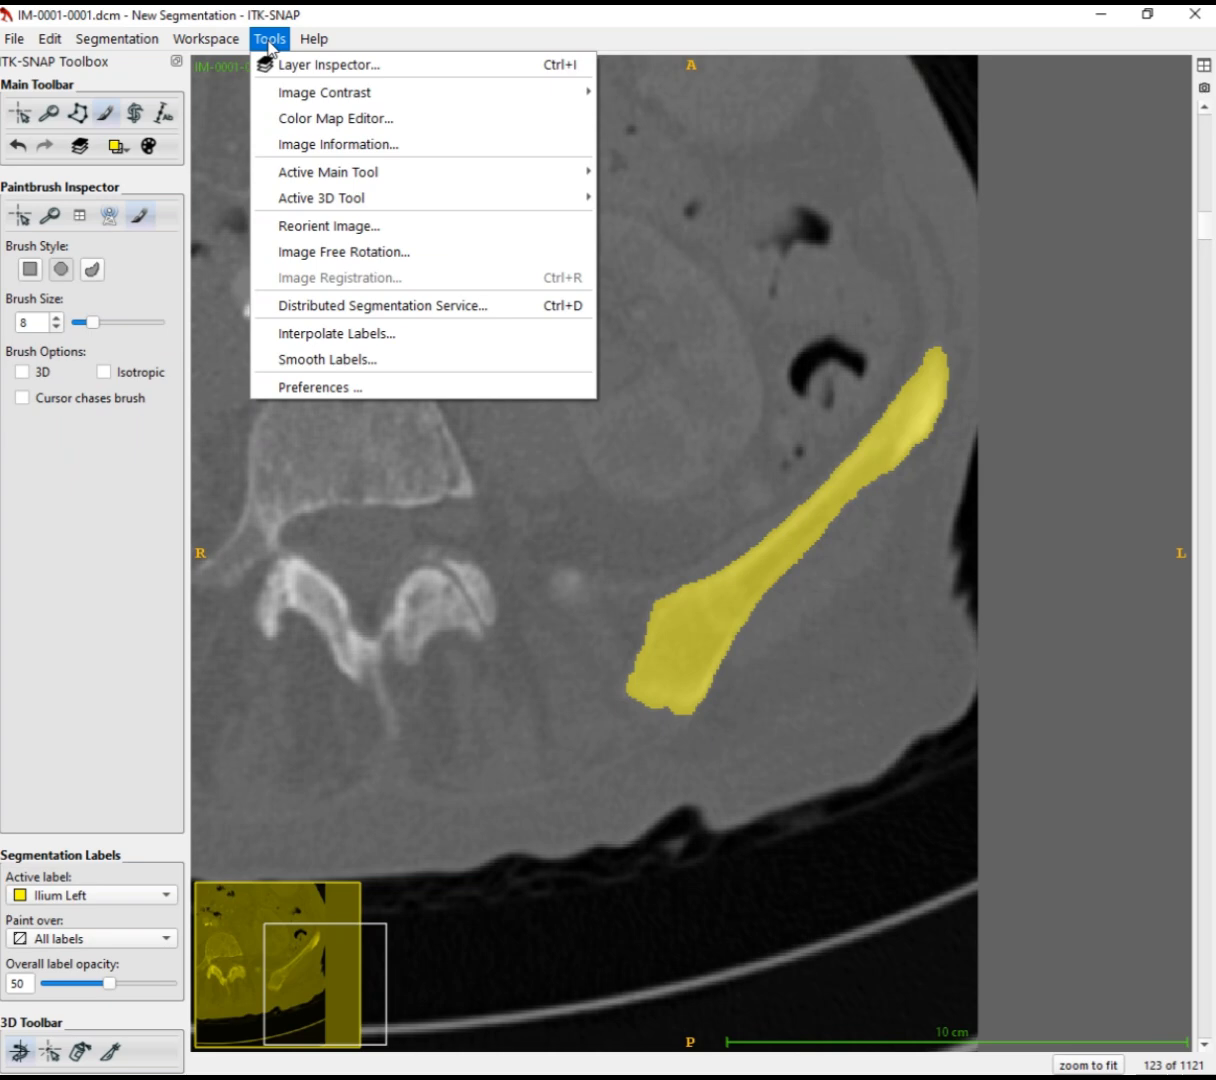
mouse_move(304, 92)
left_click(648, 95)
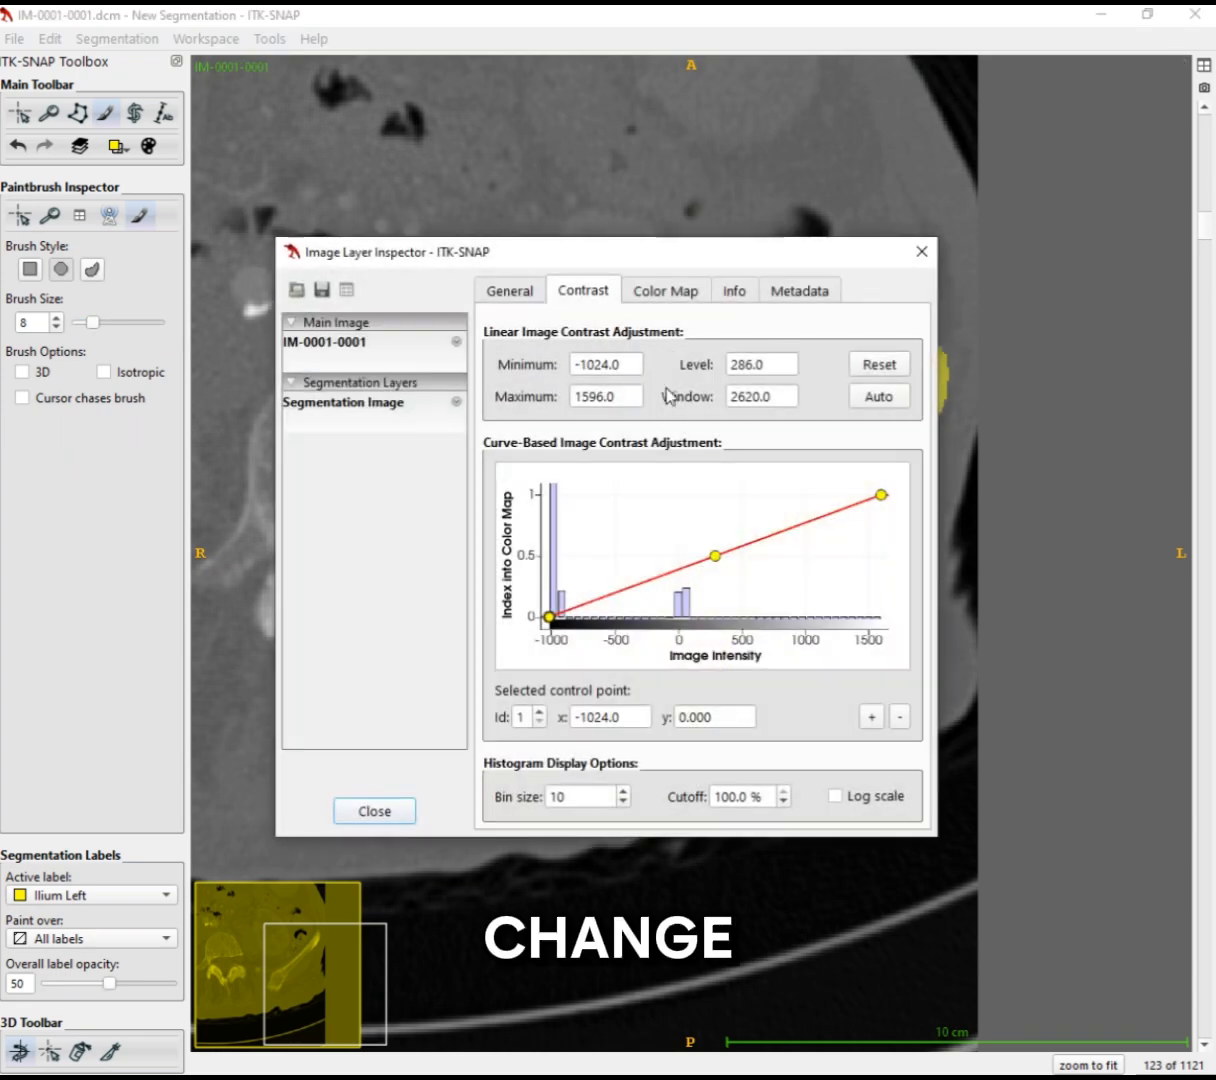
left_click_drag(716, 556, 738, 586)
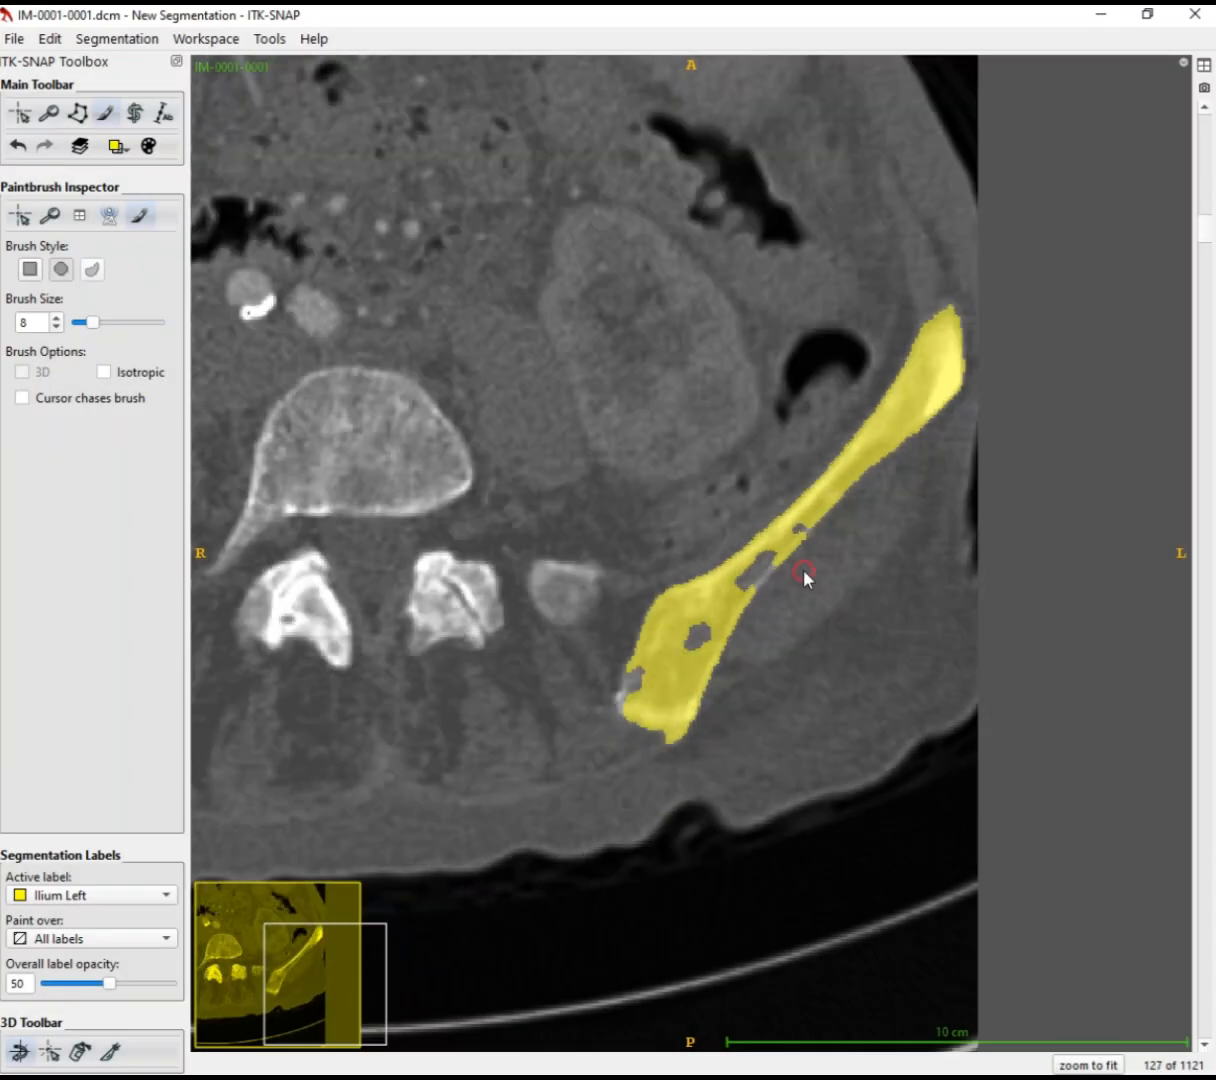
Fill the holes inside the Ilium Left label on slices 124 and 125 with the paintbrush
scroll(797, 565, "up", 1)
scroll(793, 550, "down", 3)
scroll(793, 545, "down", 1)
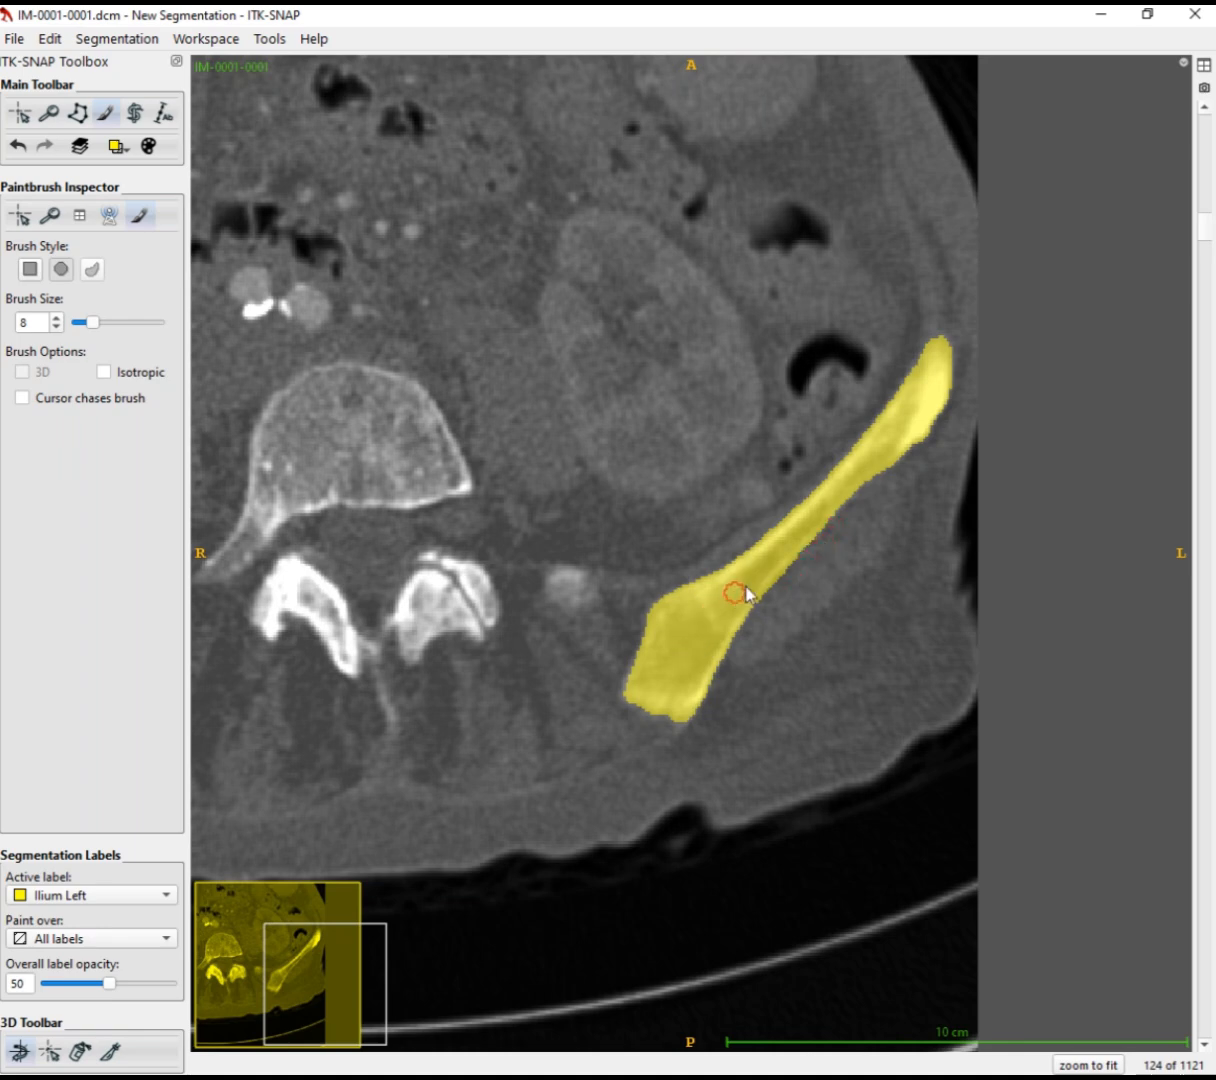
scroll(771, 566, "up", 1)
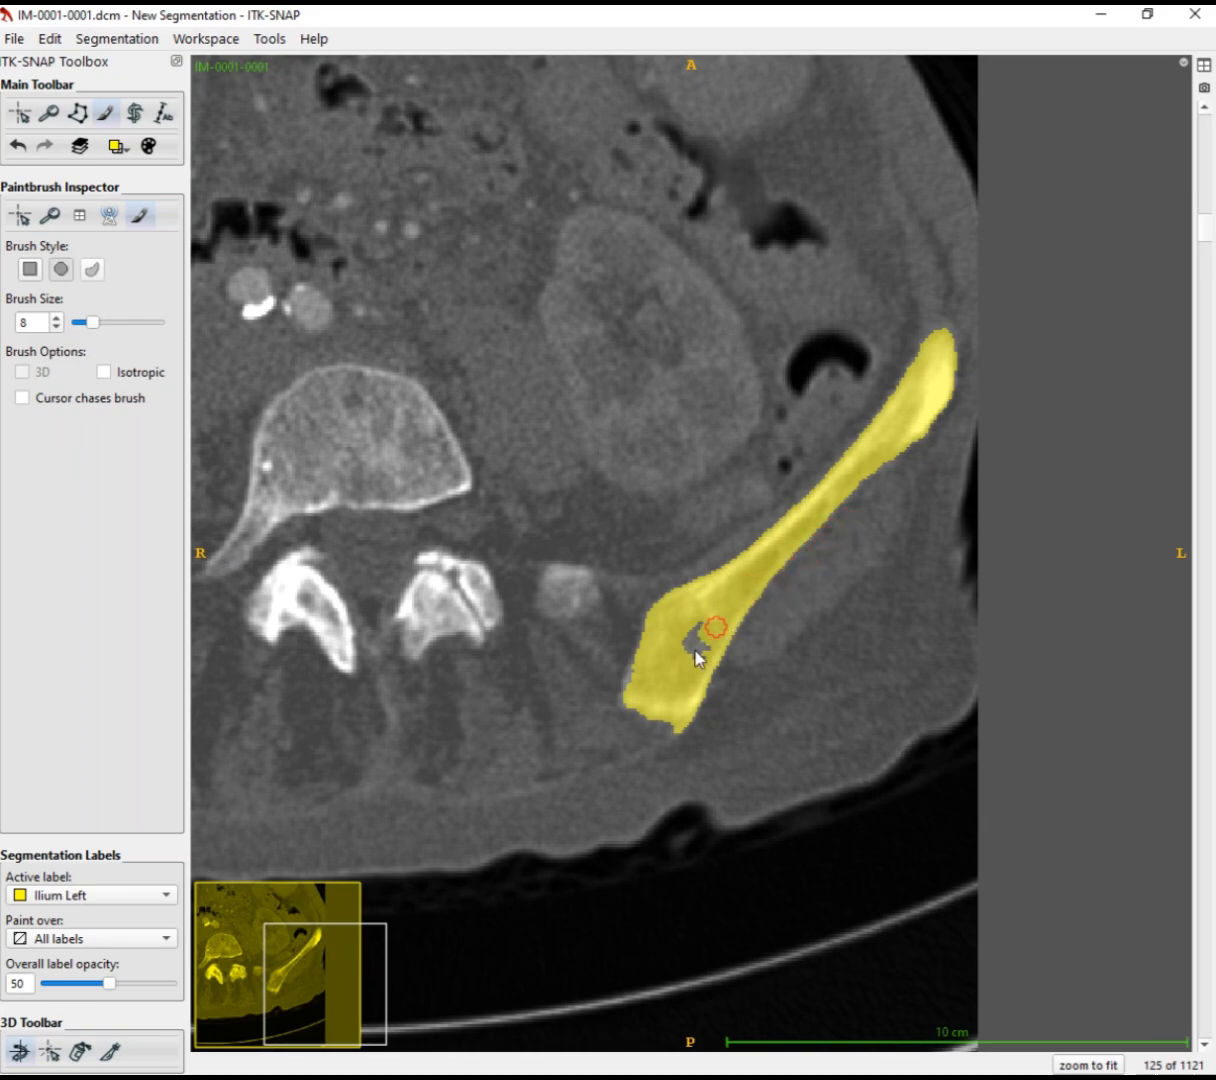
Reduce the brush size to 7 and fill the holes in the Ilium Left label on slices 126 to 129
scroll(650, 660, "up", 15)
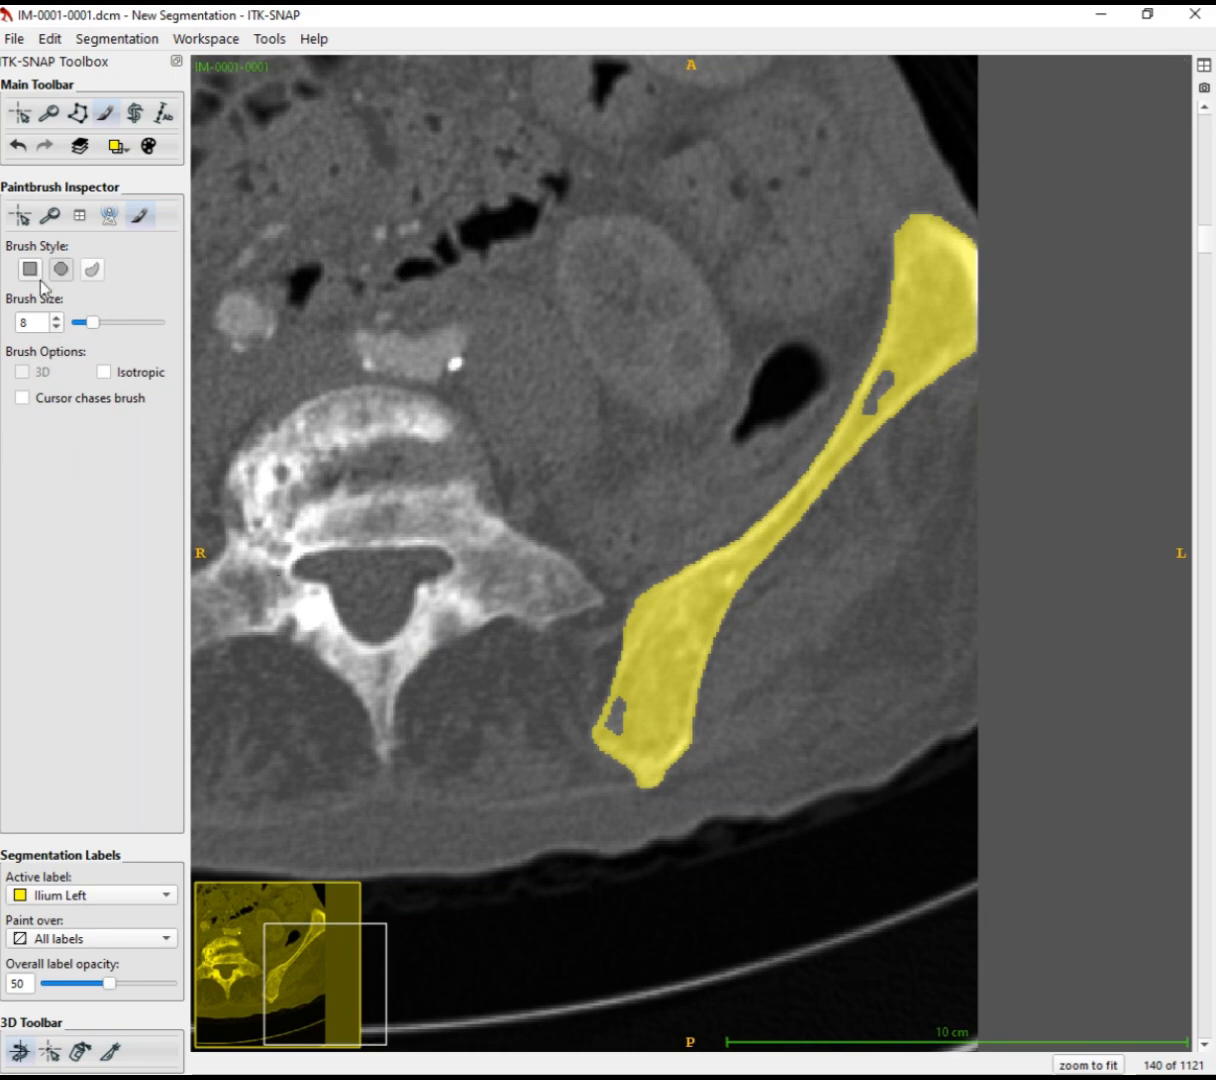
scroll(651, 662, "down", 14)
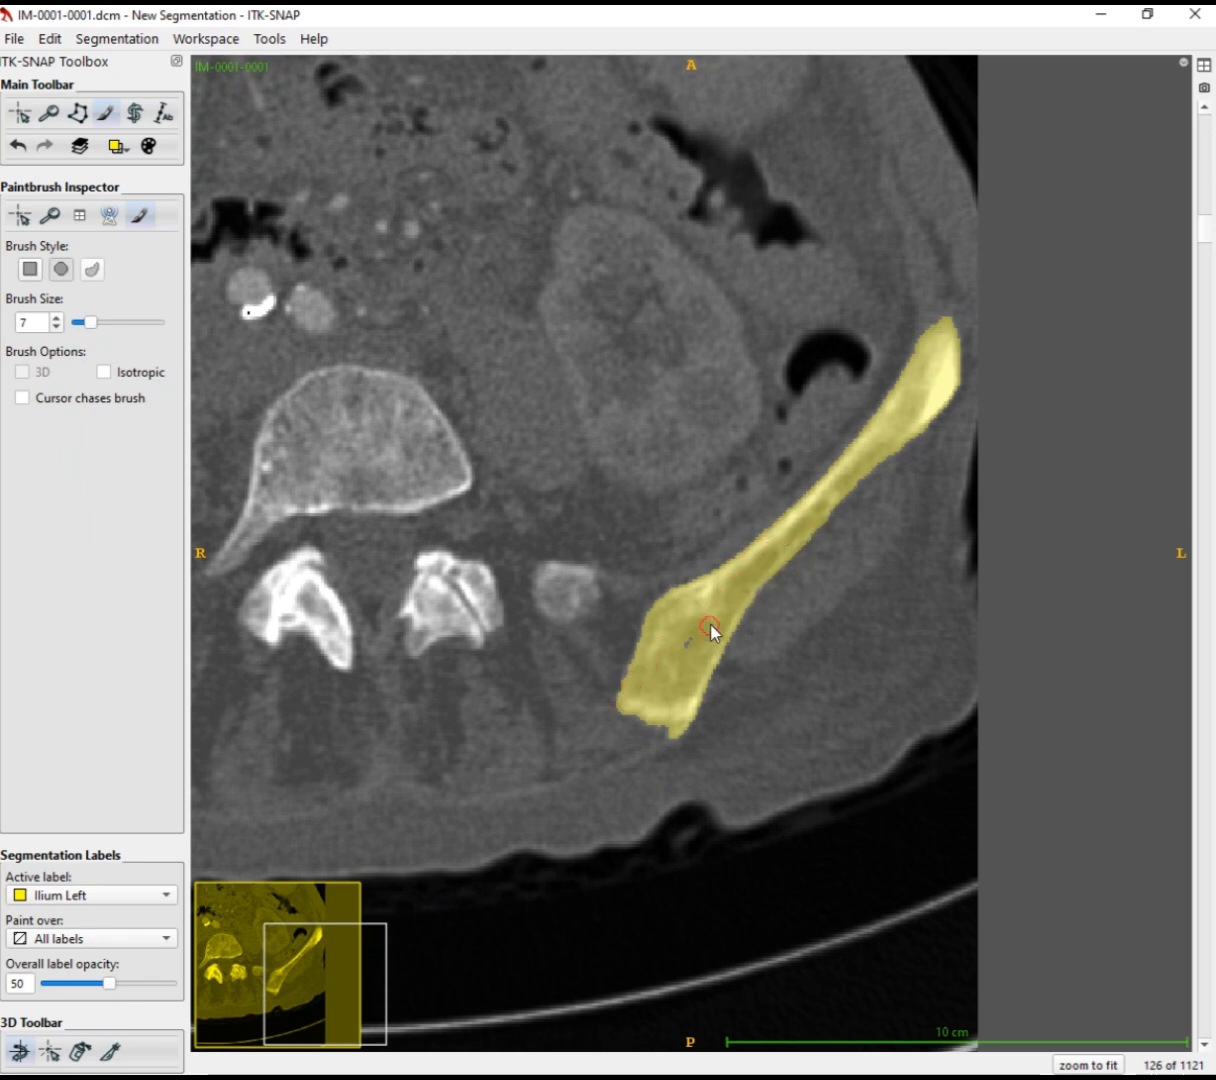
scroll(668, 676, "up", 1)
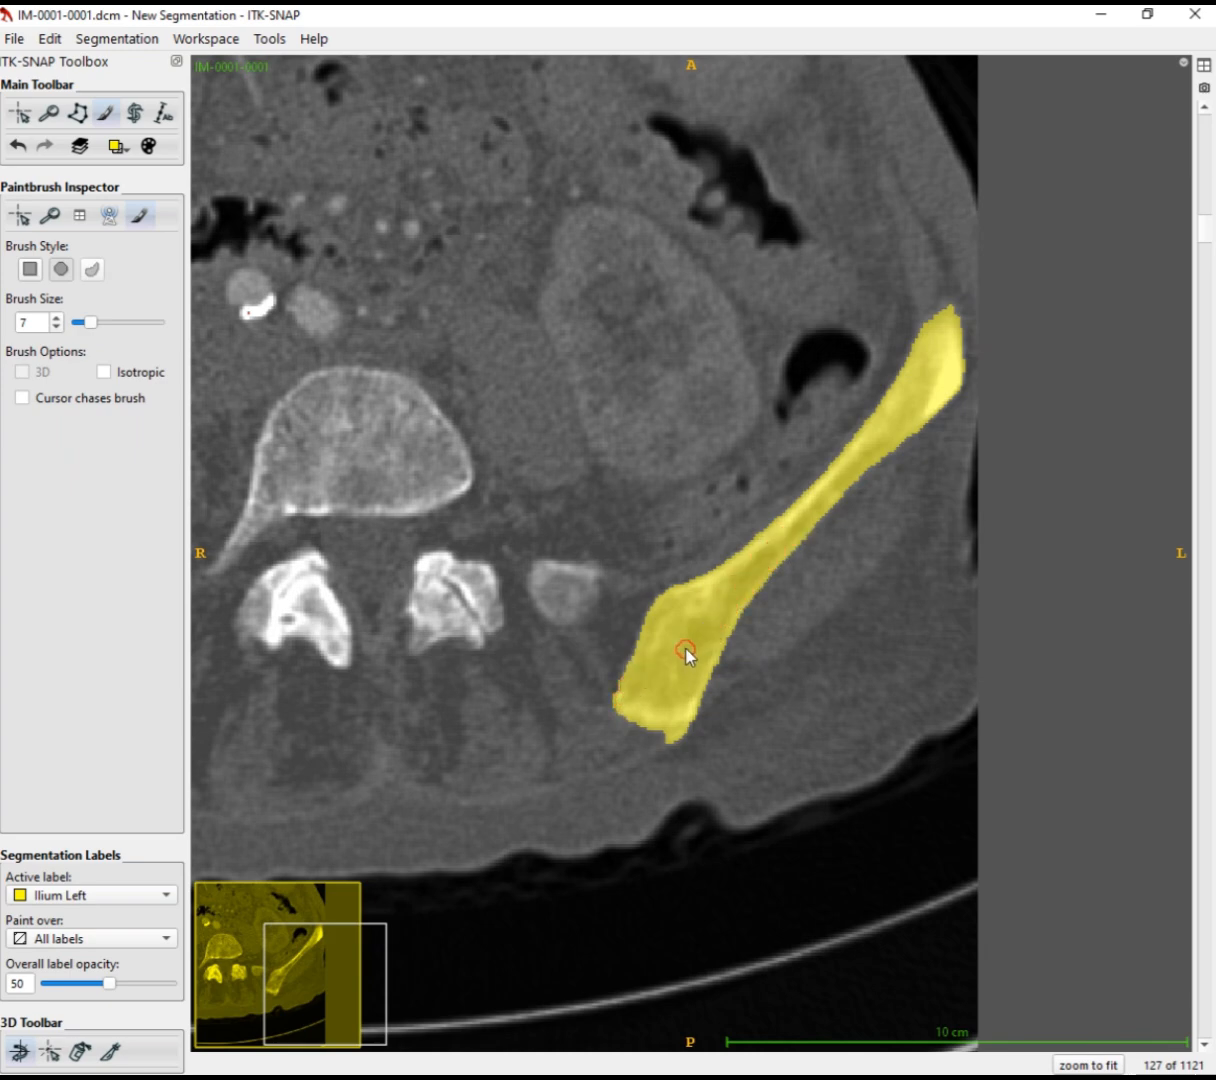
scroll(752, 558, "up", 1)
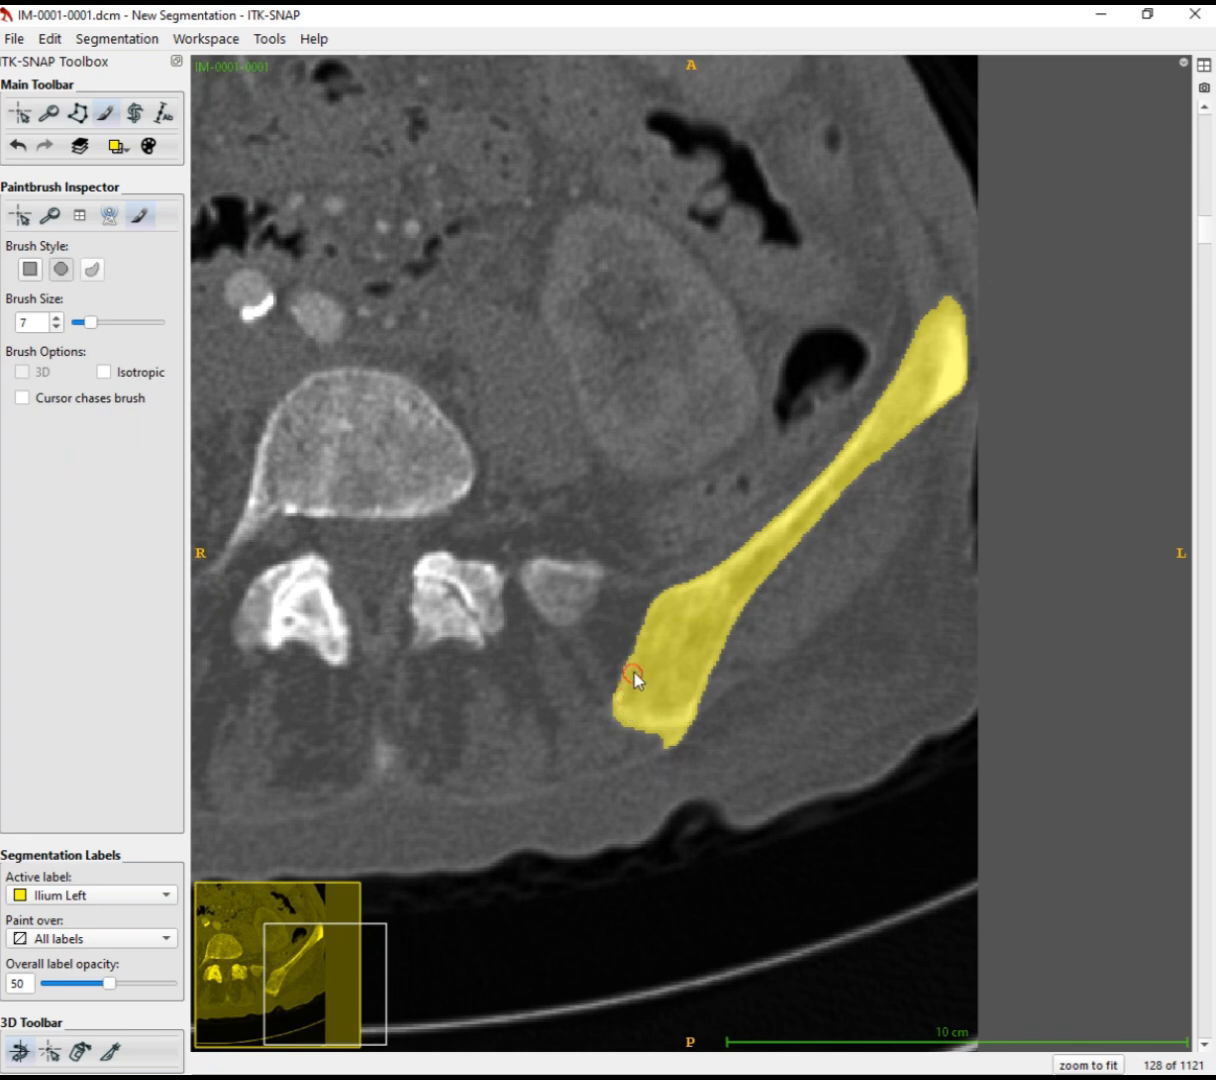
scroll(671, 646, "up", 1)
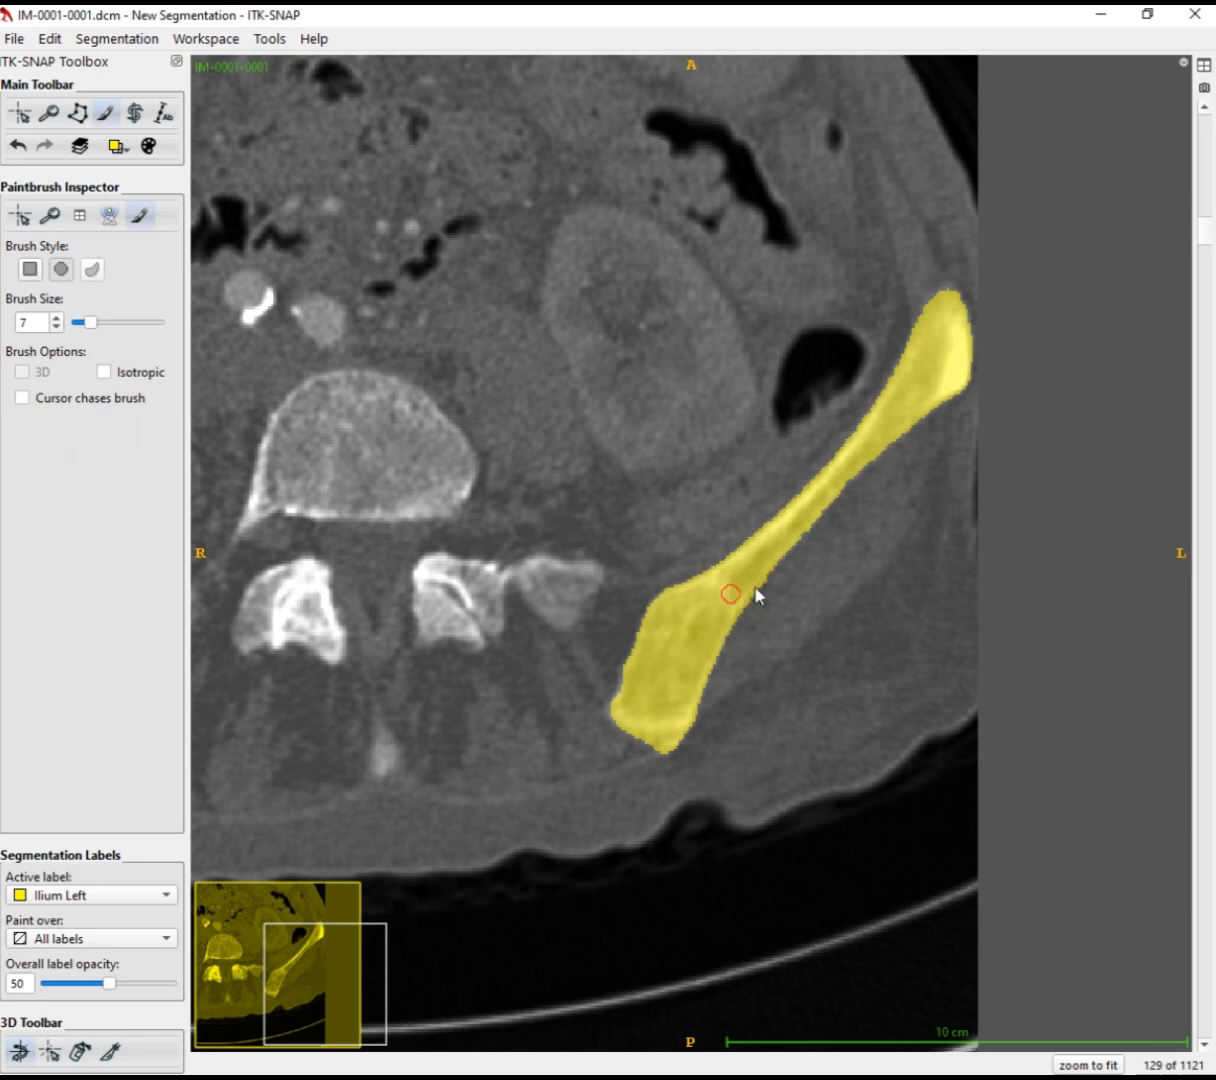
Paint in the missing posterior medial edge of the Ilium Left label on slices 130 to 133
scroll(722, 598, "up", 1)
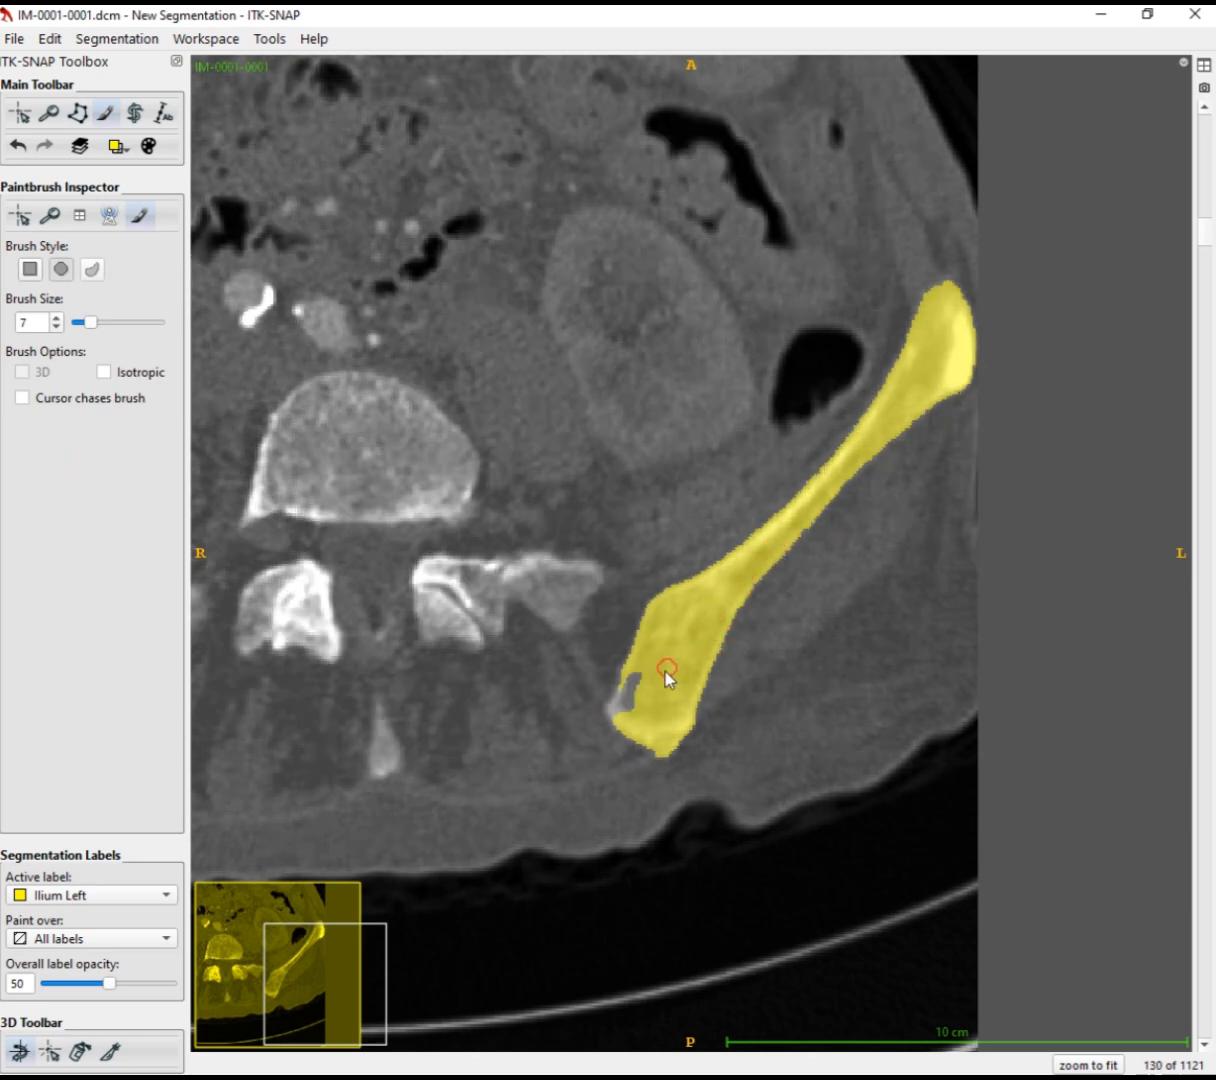
scroll(618, 714, "up", 1)
scroll(605, 709, "down", 1)
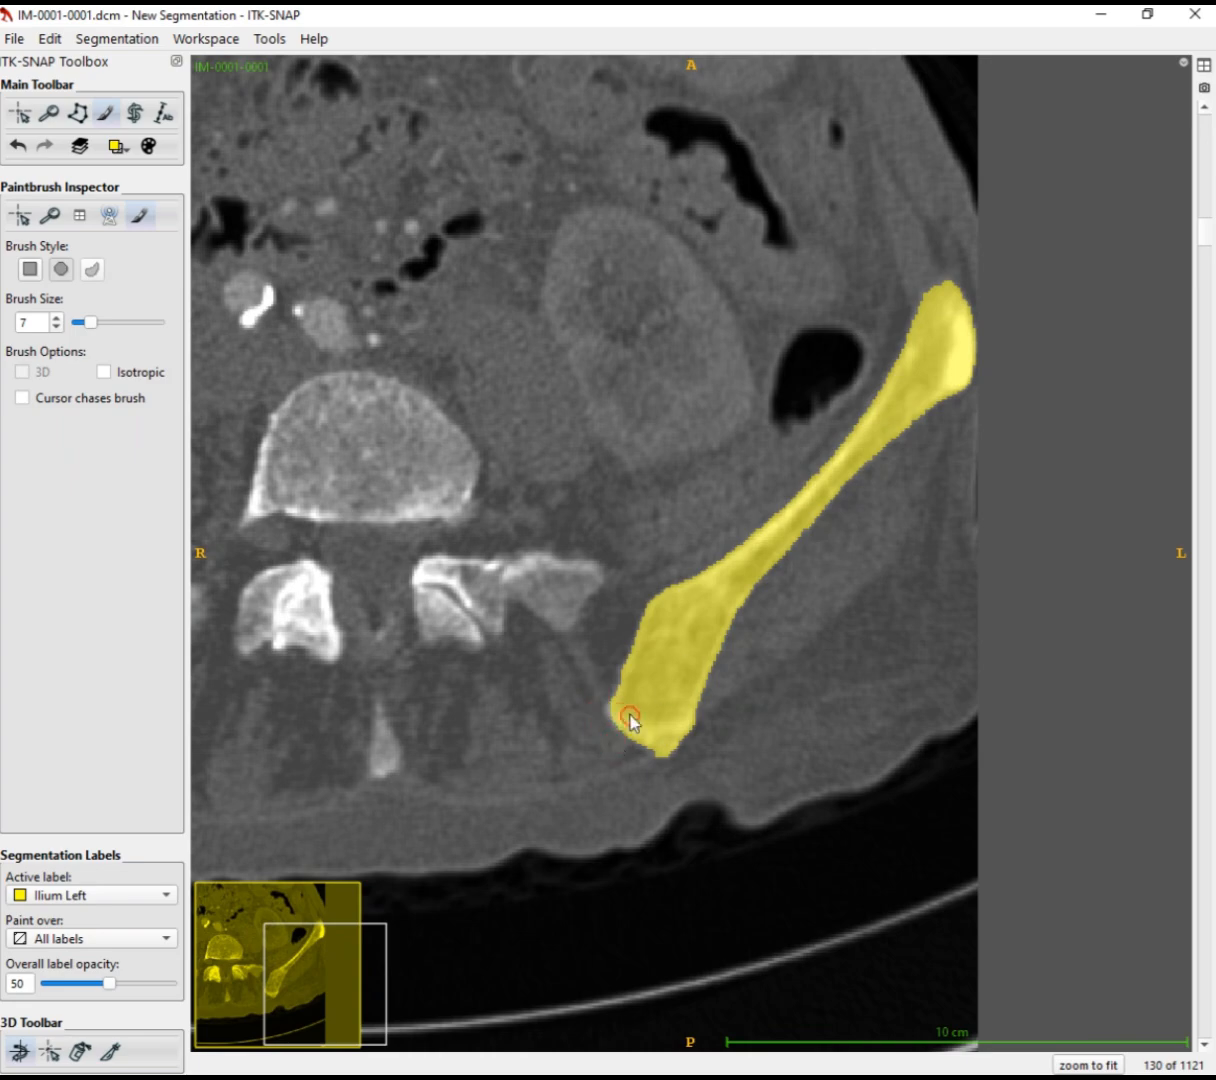
scroll(809, 507, "up", 1)
scroll(680, 668, "up", 1)
scroll(618, 714, "up", 2)
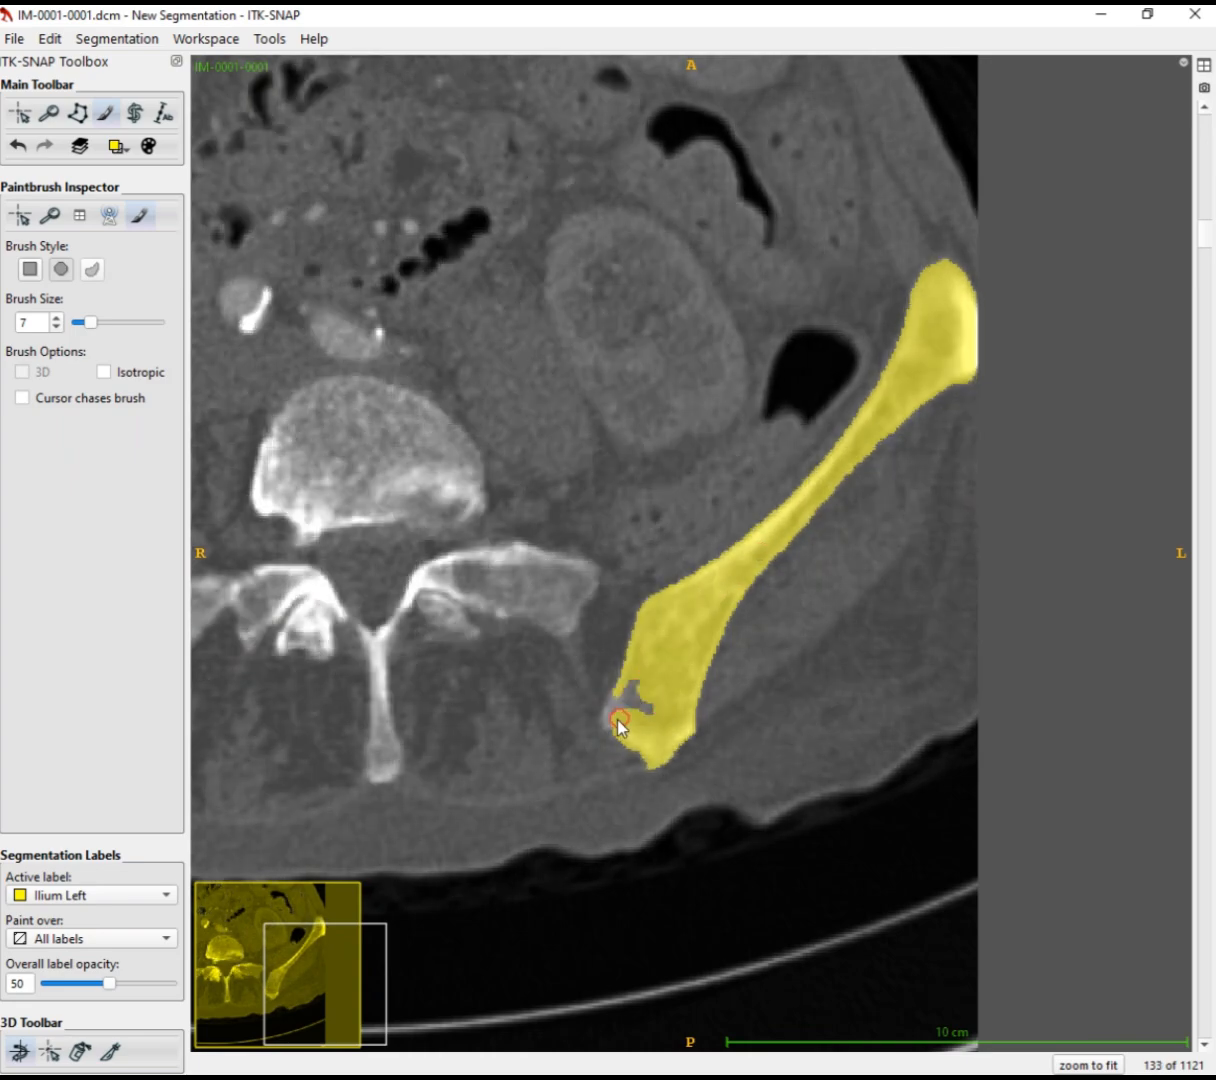
Fill the posterior medial gap and the holes below the iliac crest in Ilium Left, working up to slice 142
scroll(622, 716, "up", 2)
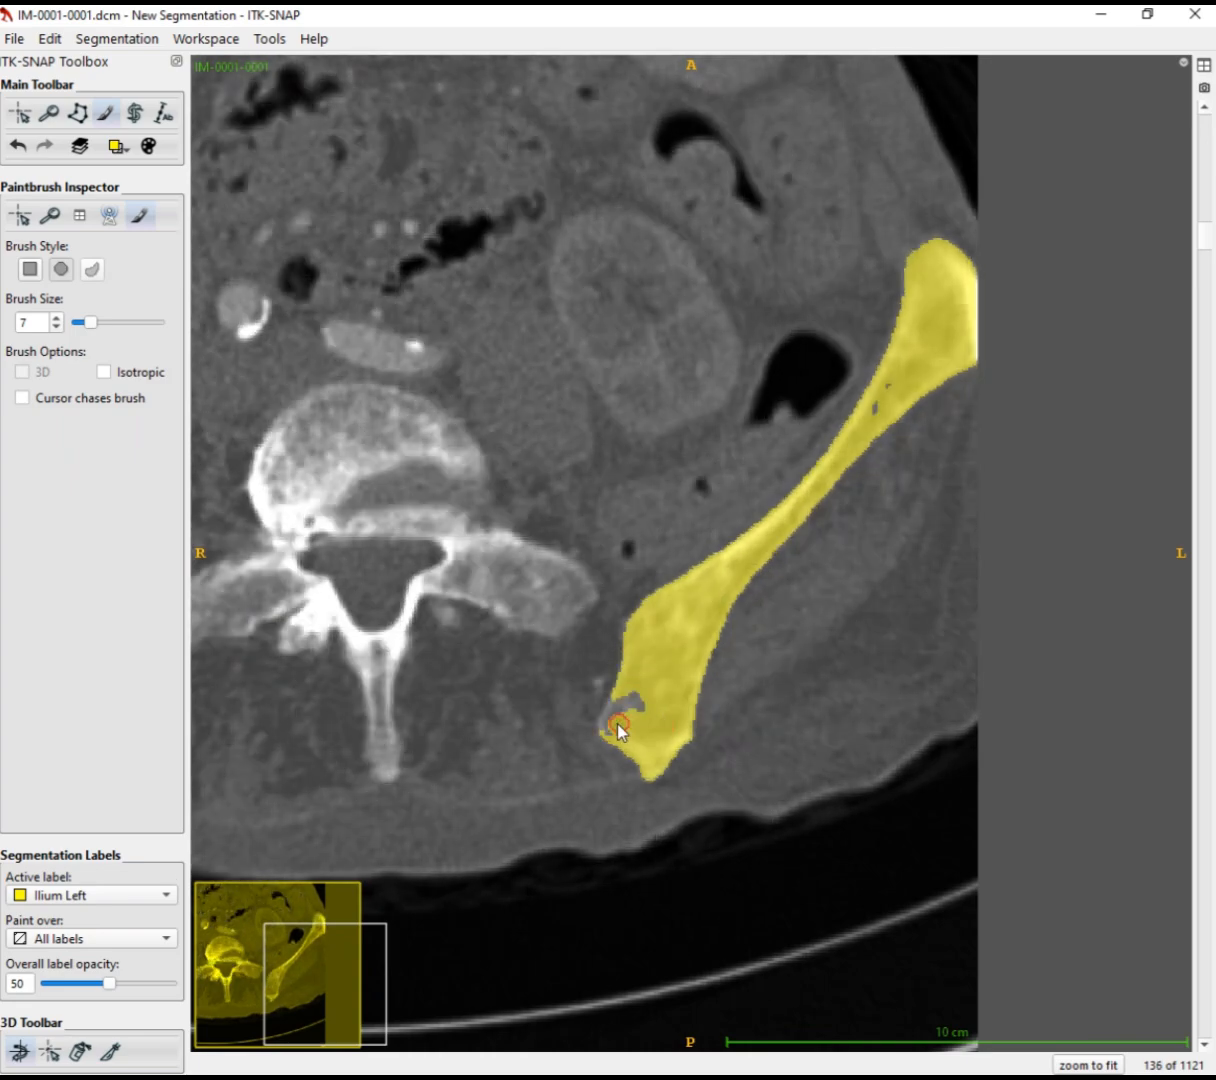
scroll(860, 427, "up", 2)
scroll(896, 375, "up", 3)
scroll(890, 382, "up", 1)
left_click_drag(885, 385, 858, 418)
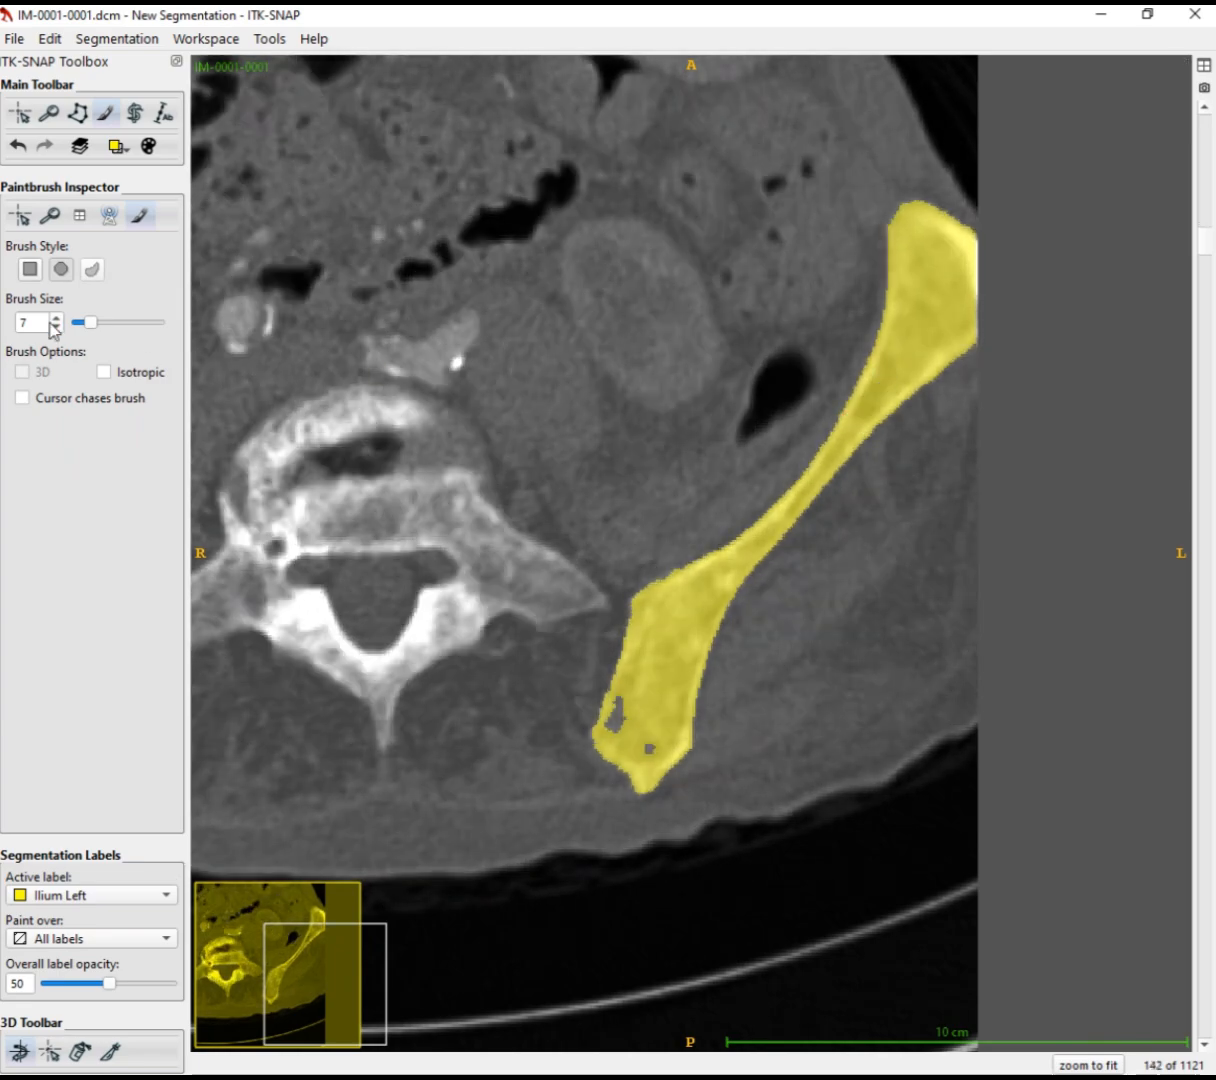
Set the brush size to 9 and fill the remaining Ilium Left holes between slices 139 and 147
left_click(55, 318)
left_click(55, 318)
scroll(859, 415, "up", 2)
scroll(646, 711, "down", 2)
left_click(632, 688)
scroll(638, 687, "down", 1)
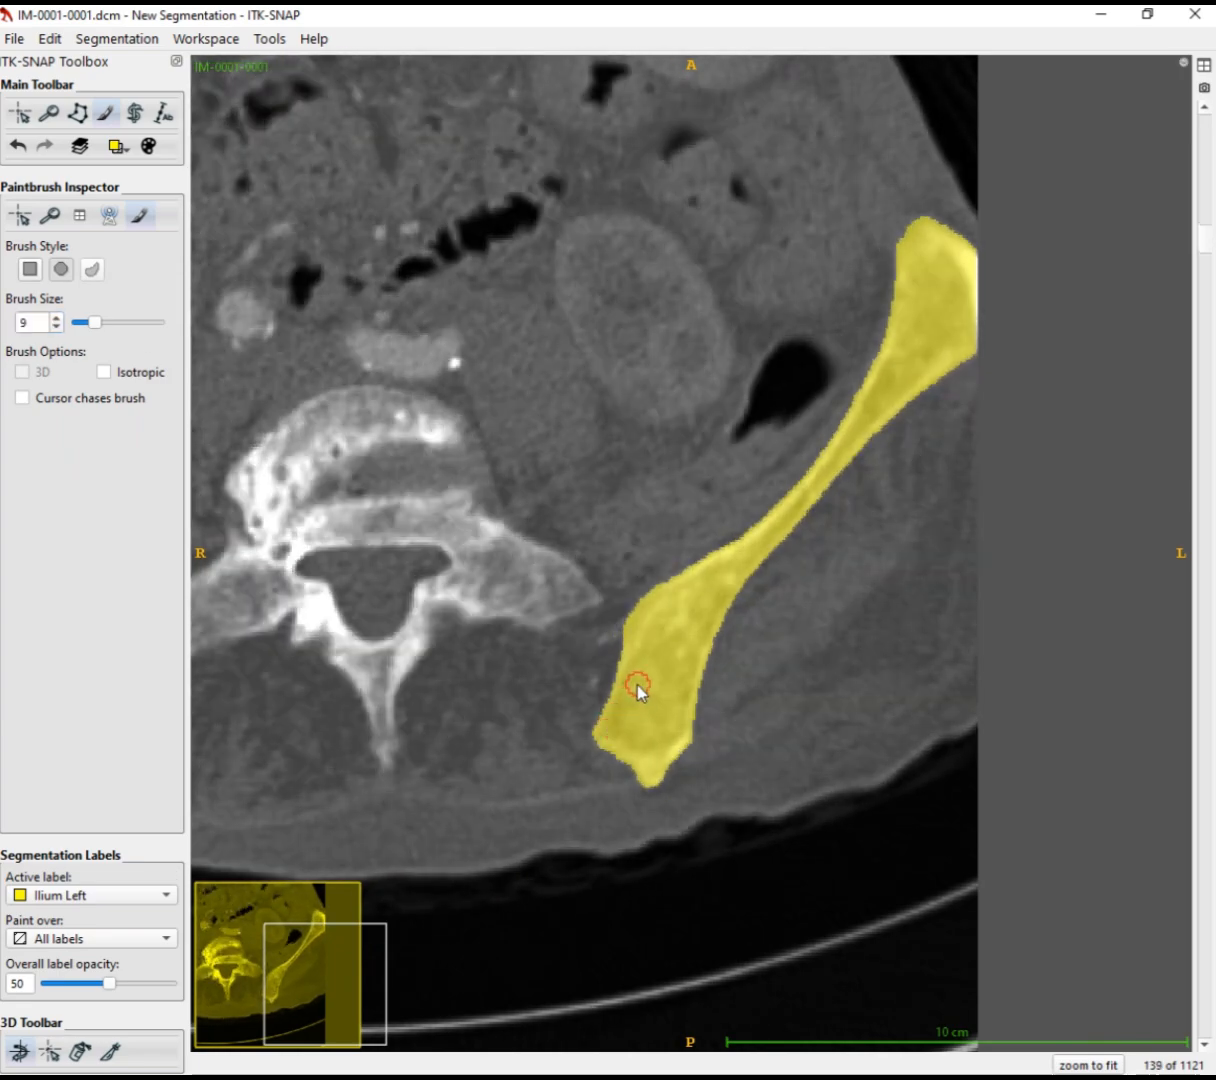
scroll(646, 752, "up", 9)
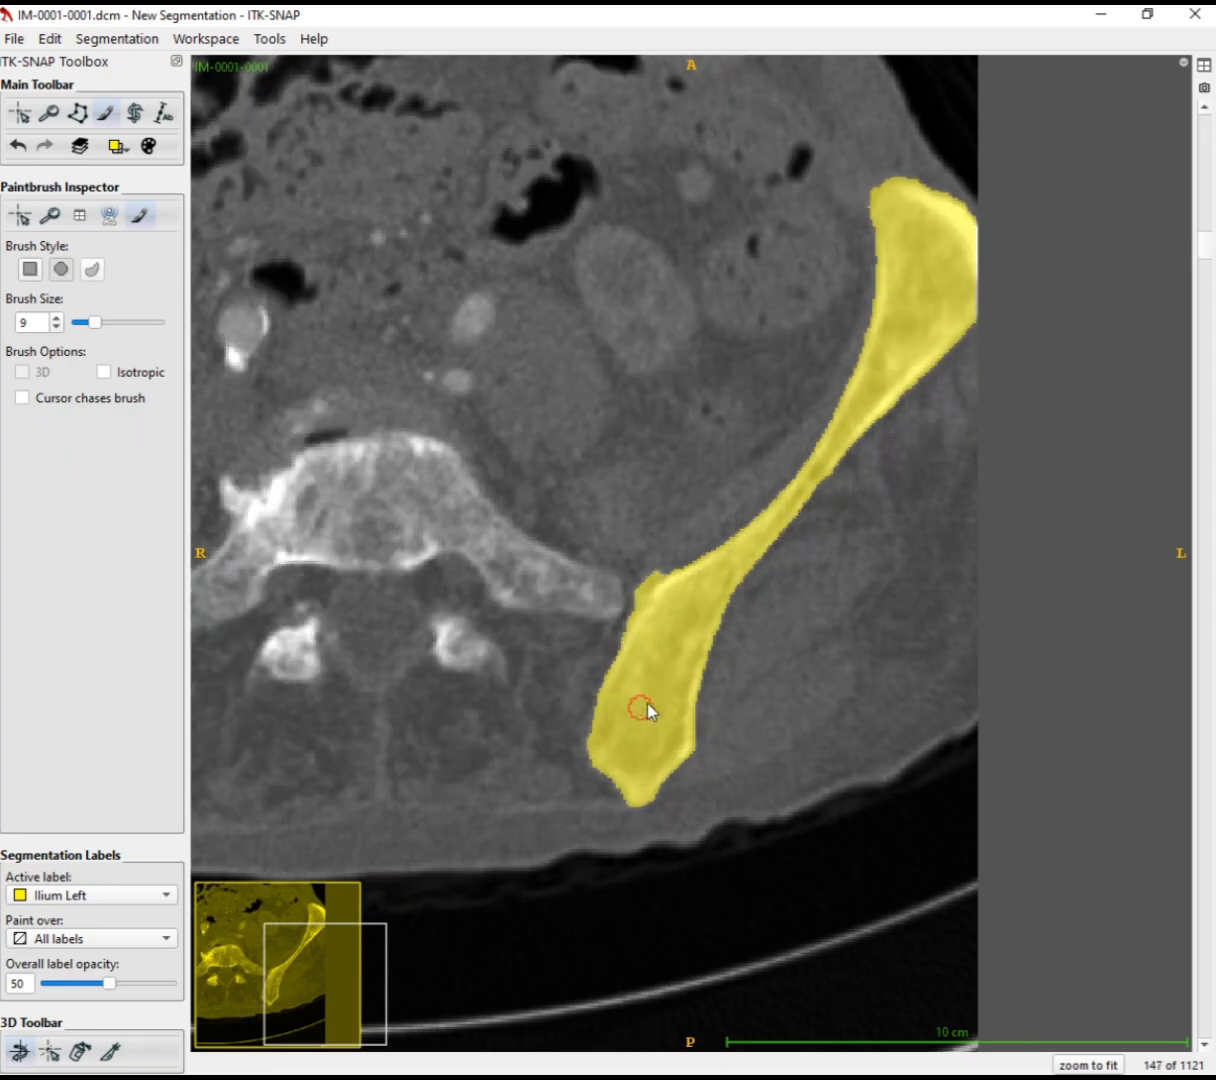
Touch up the outer edge of the iliac crest in the Ilium Left label around slice 155
scroll(630, 735, "up", 7)
scroll(966, 236, "down", 2)
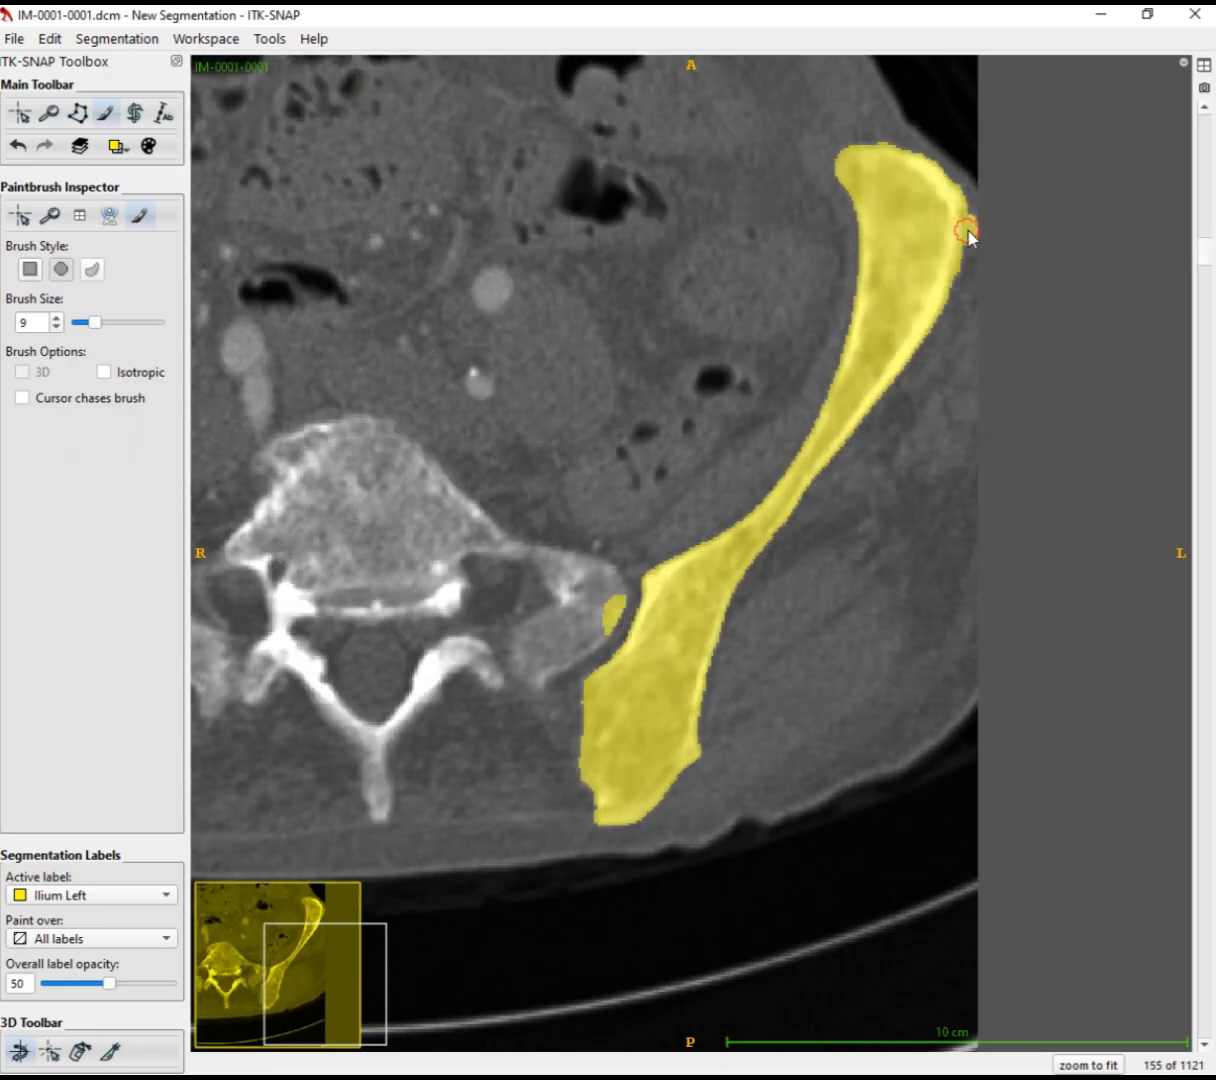
scroll(951, 205, "up", 2)
Set the brush size to 10 and fill the holes at the posterior end of Ilium Left on slices 159 to 162
scroll(877, 312, "up", 20)
key("equal")
key("equal")
key("equal")
key("equal")
key("equal")
key("equal")
scroll(798, 394, "down", 20)
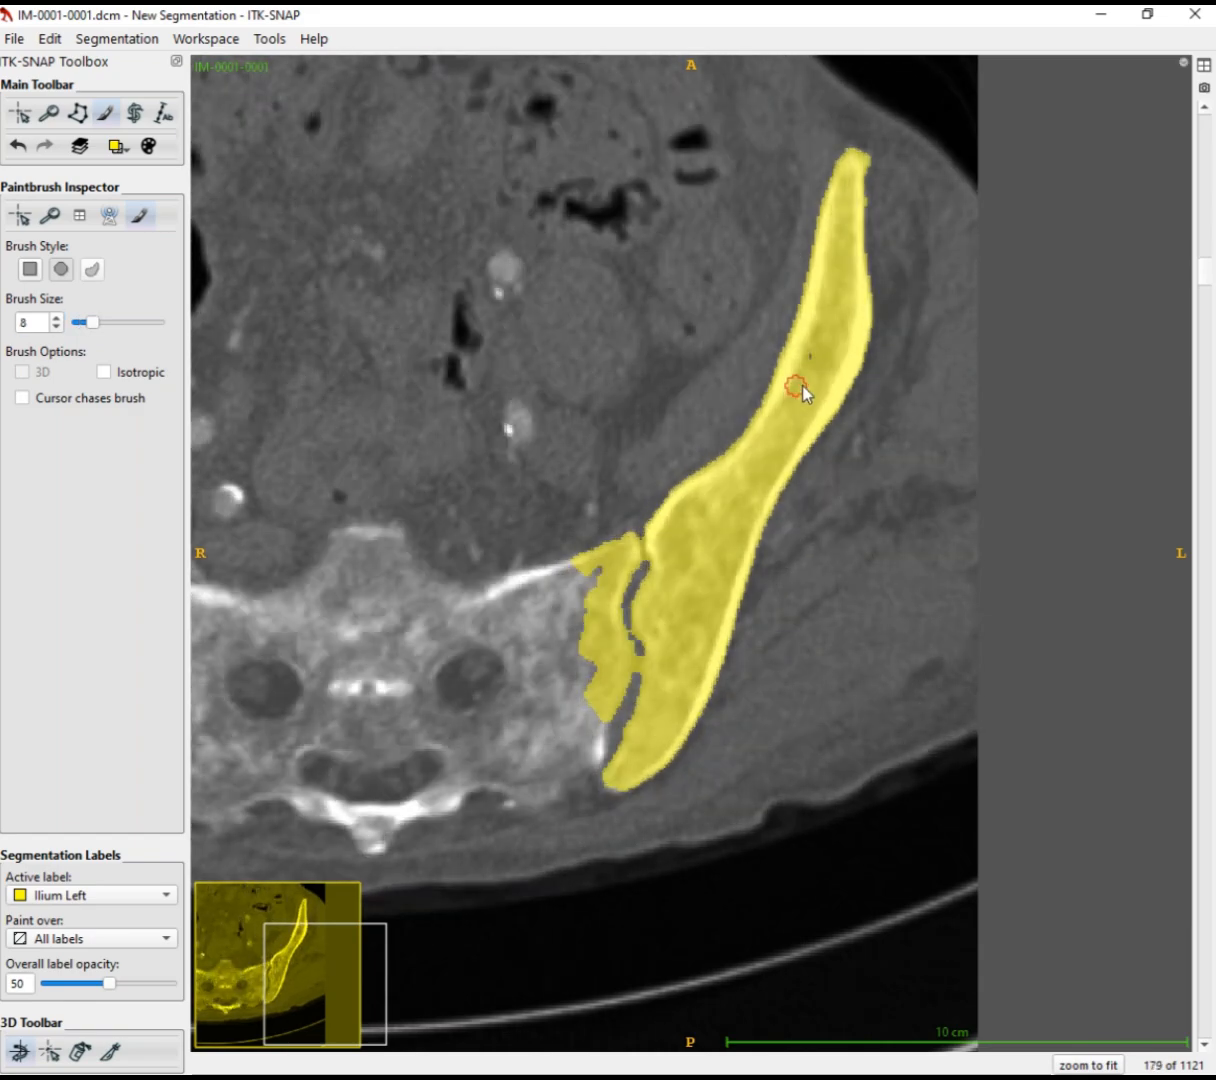
scroll(604, 720, "up", 2)
scroll(603, 718, "up", 4)
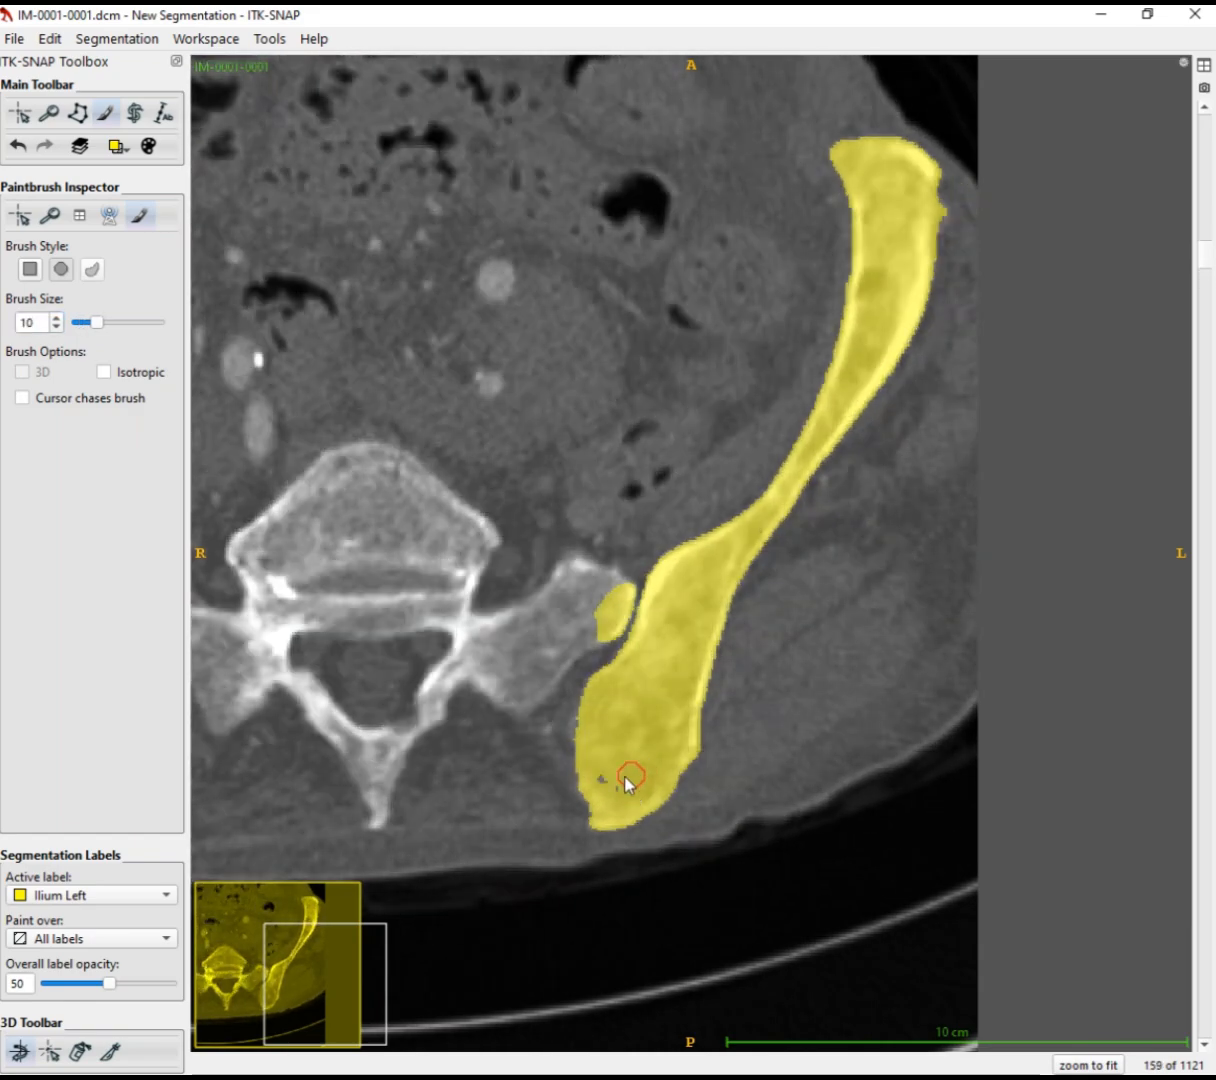
scroll(590, 792, "down", 1)
scroll(590, 792, "up", 3)
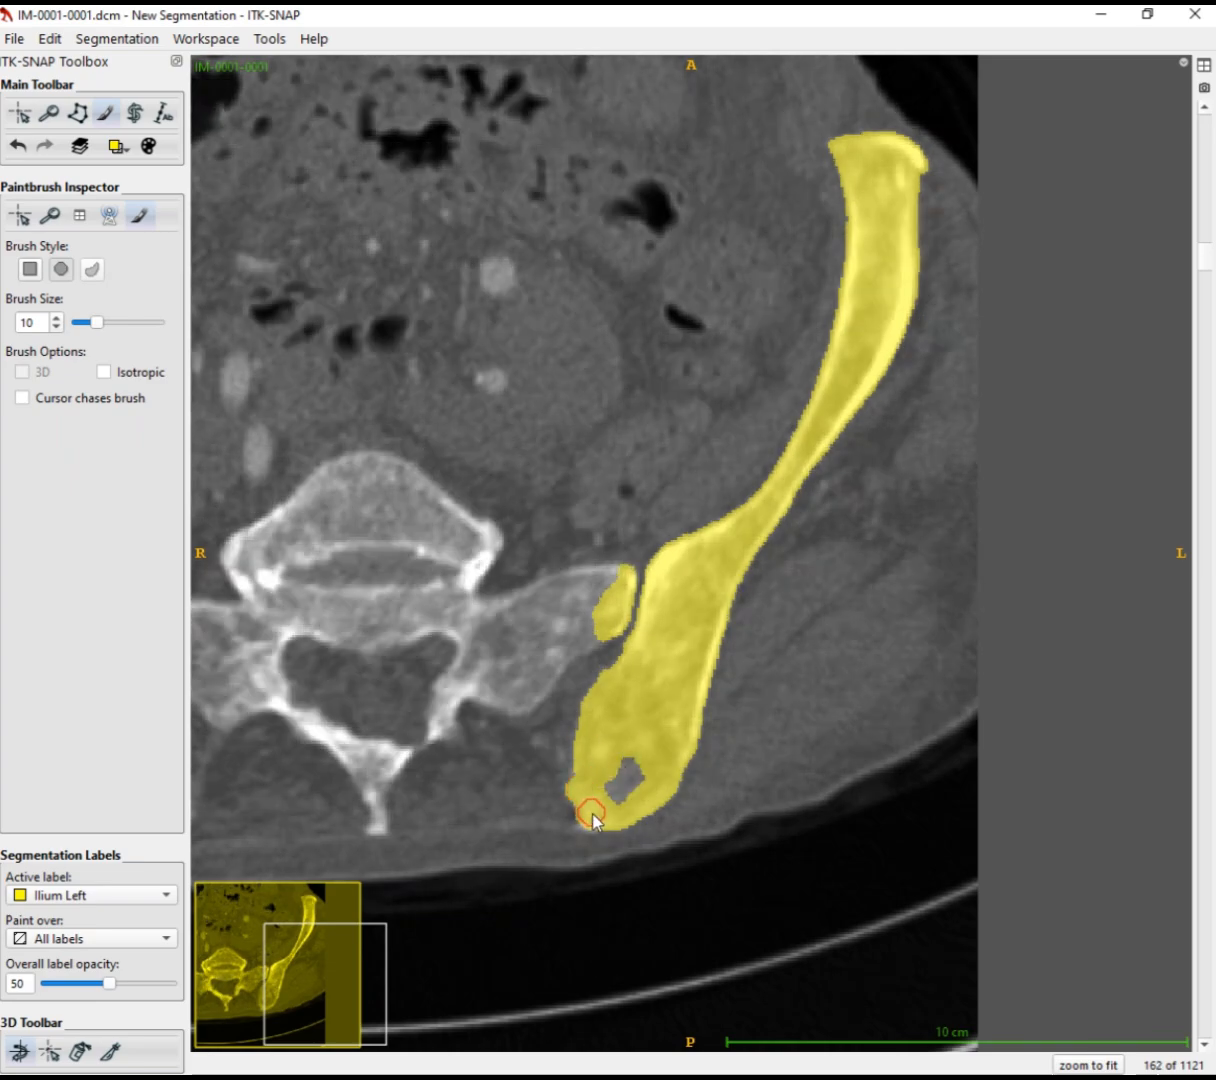
Fill the posterior holes and paint in the missing medial tip of Ilium Left on slices 165 to 168
scroll(612, 808, "up", 2)
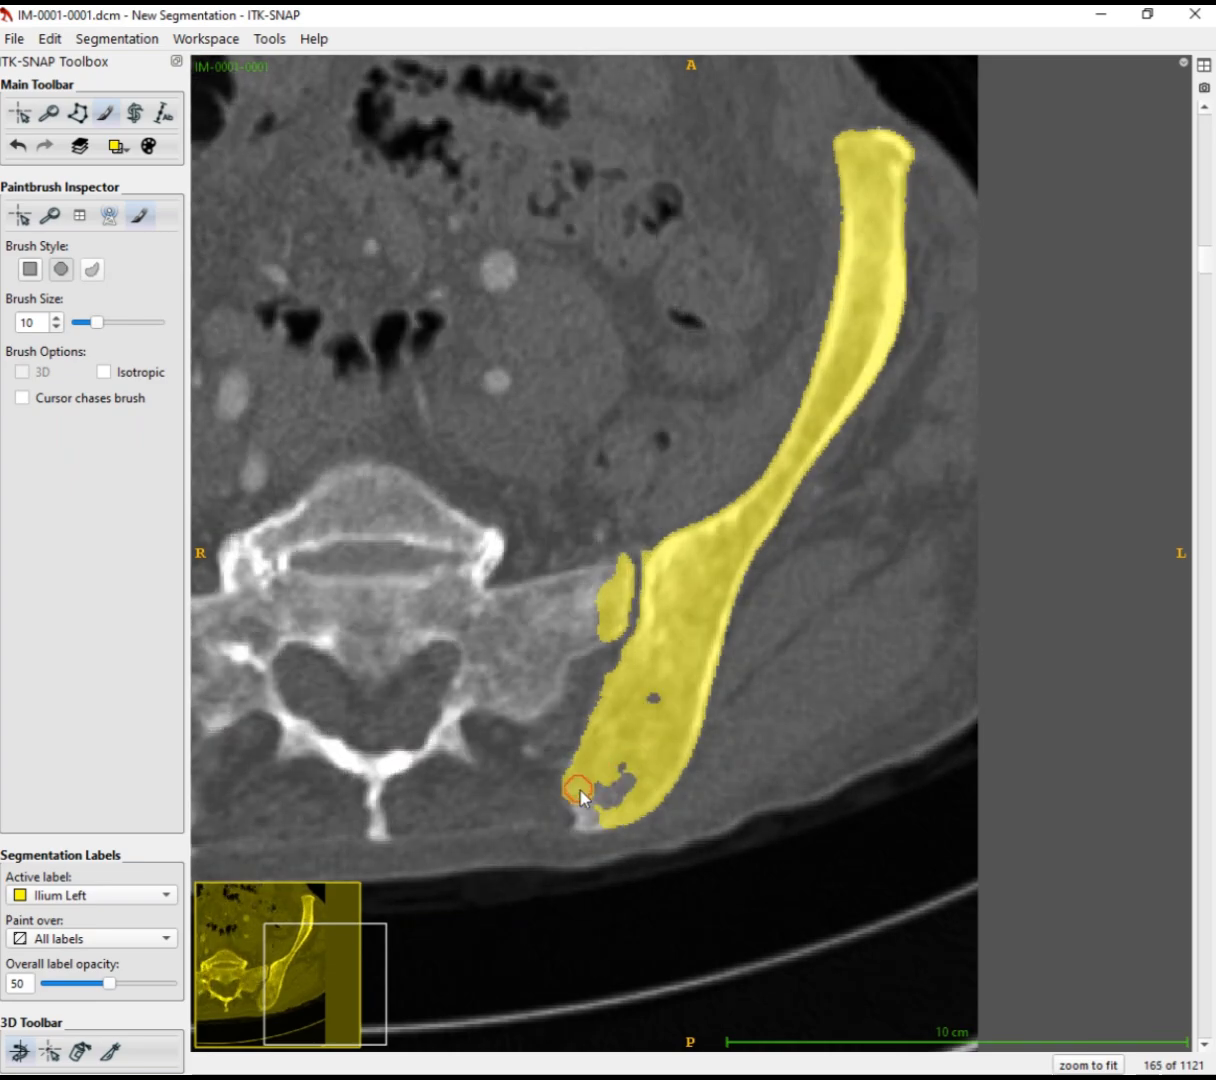
scroll(590, 822, "up", 1)
scroll(605, 745, "up", 1)
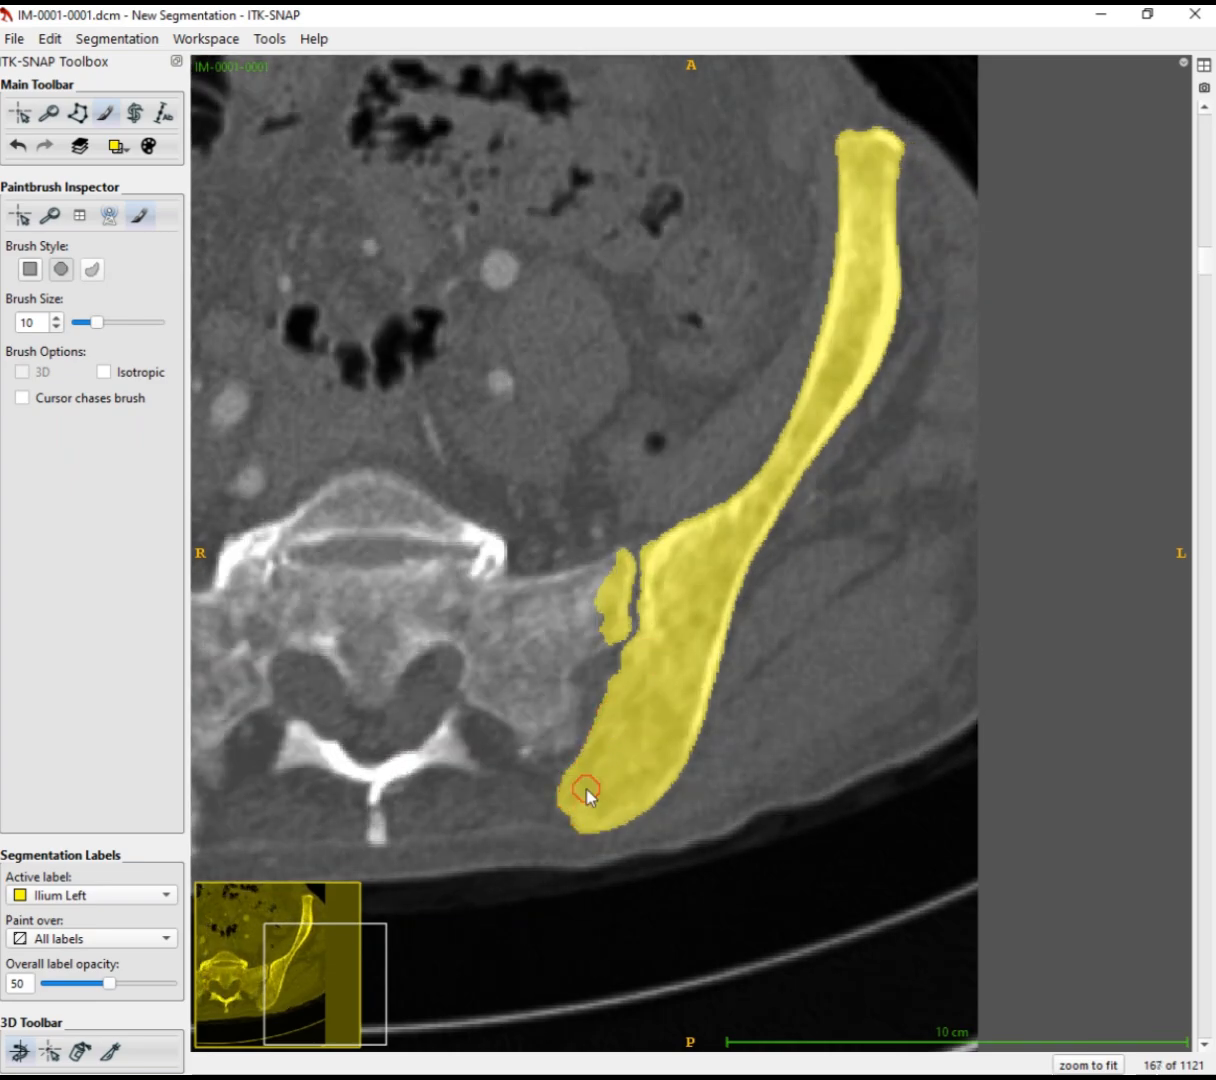
scroll(583, 802, "up", 1)
Run morphological interpolation on the single label Ilium Left, painting with Ilium Left over all labels, and close the dialog
left_click(147, 42)
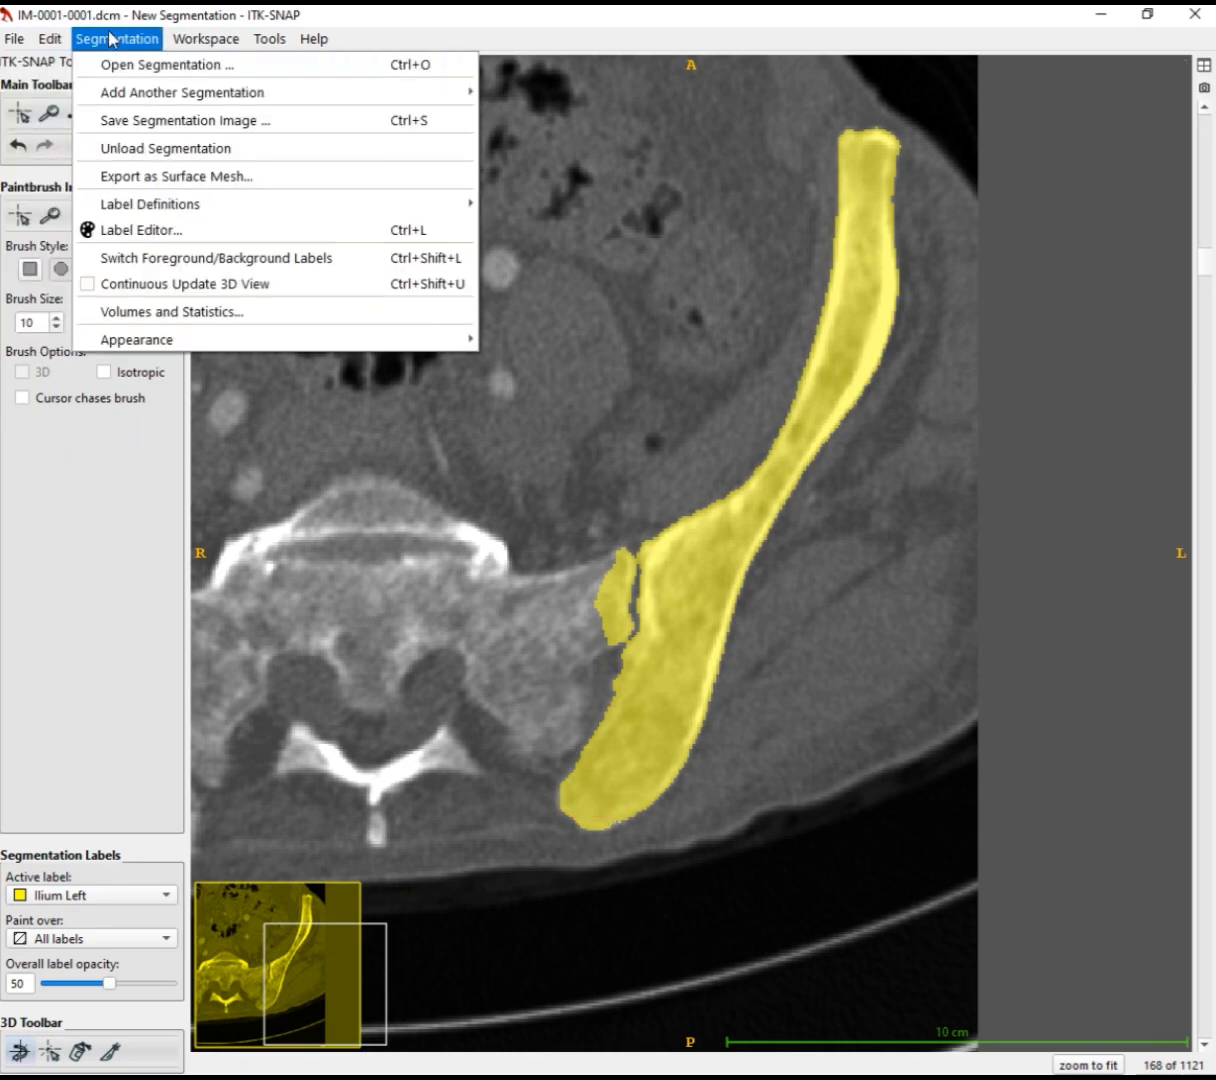
left_click(380, 333)
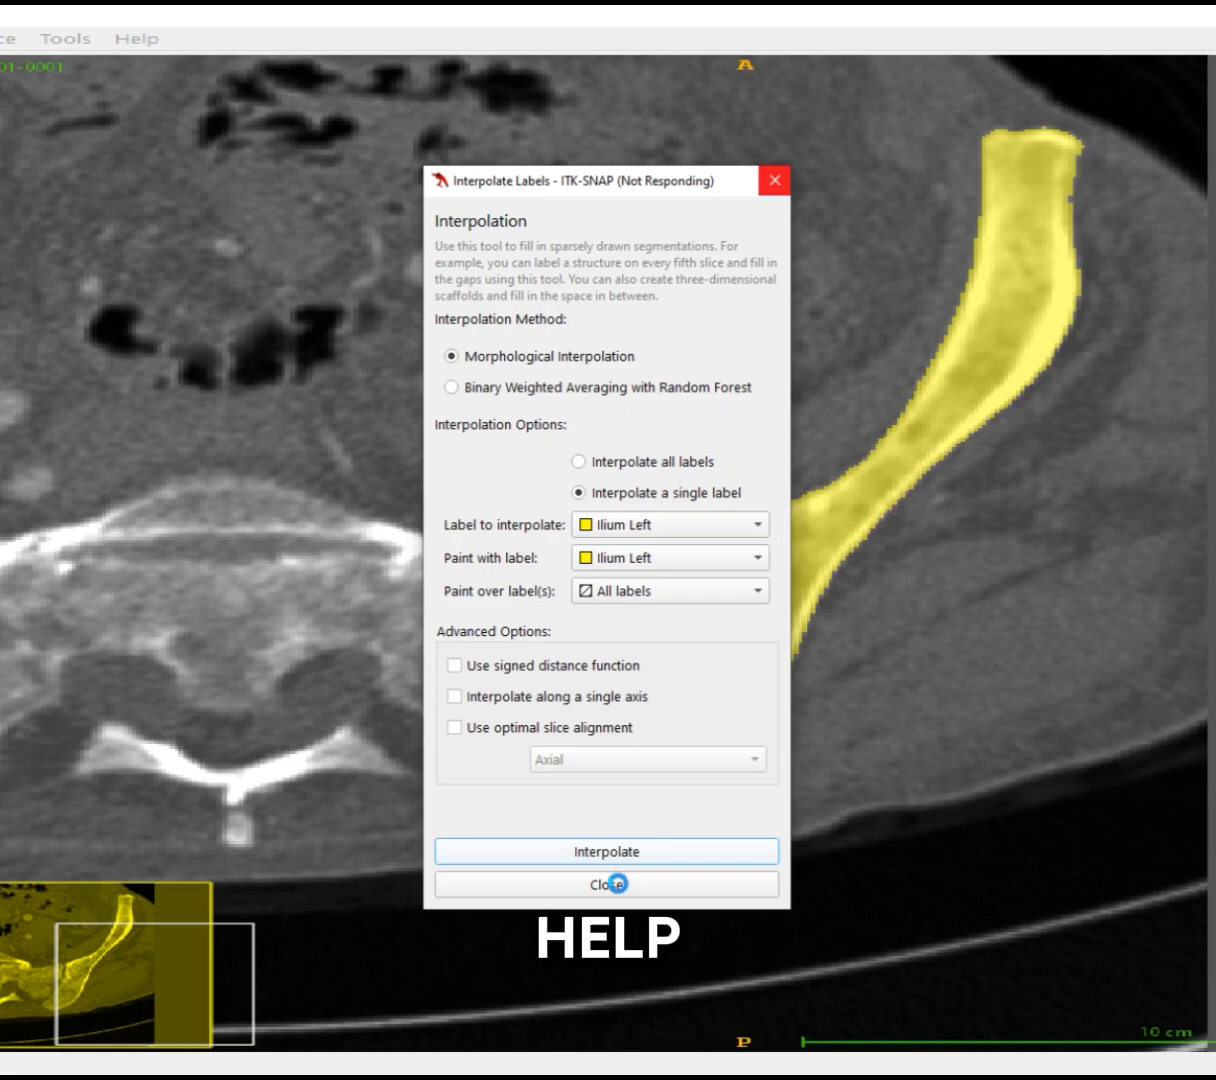
left_click(617, 884)
scroll(600, 690, "up", 20)
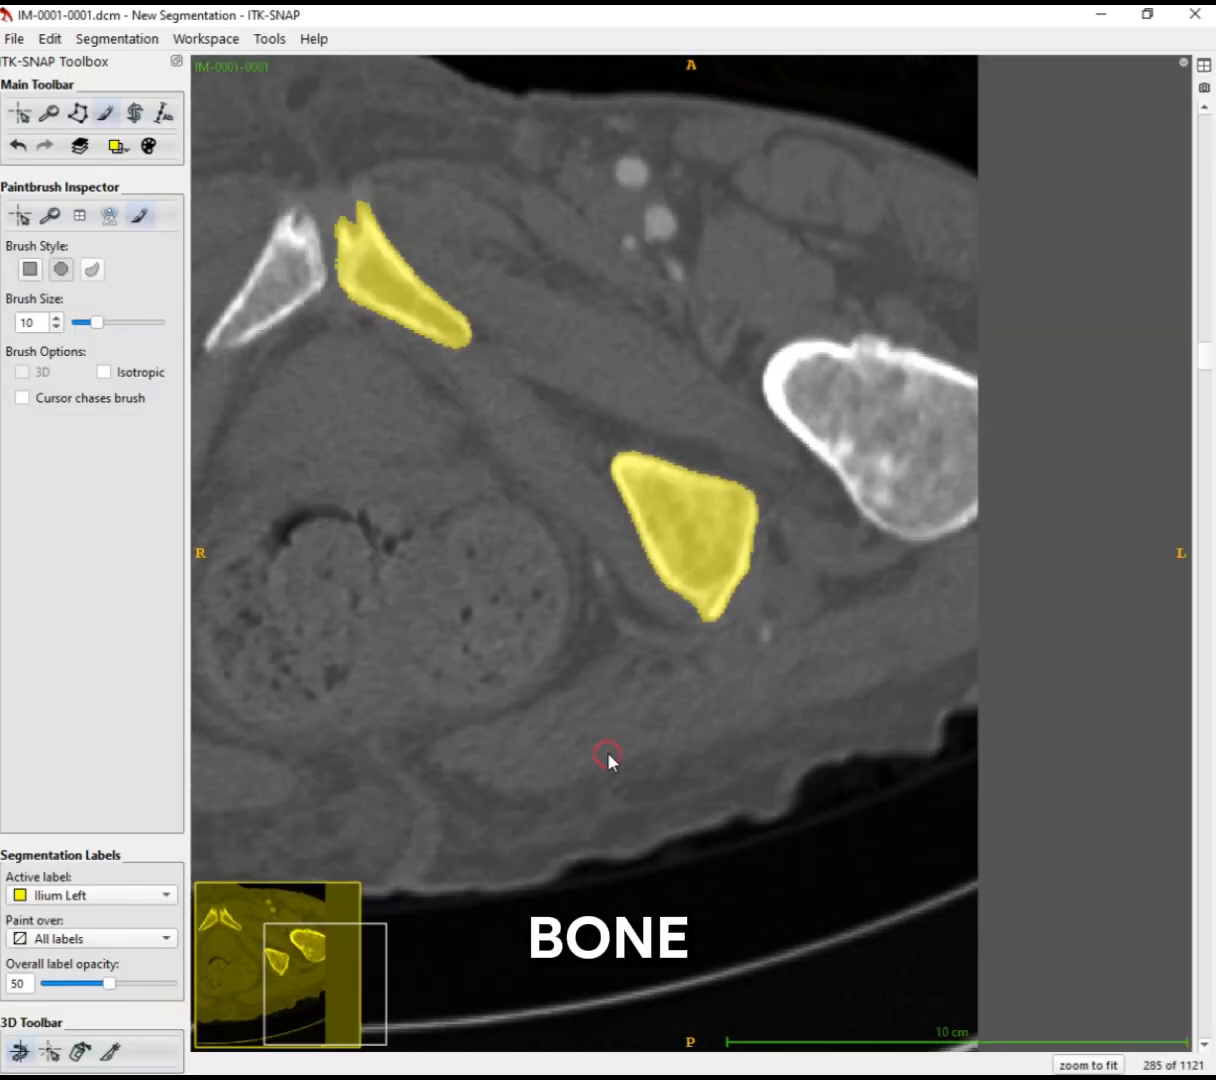
Fill the posterior hole in Ilium Left from slice 169 and refine the posterior tip up to slice 174, reducing the brush size to 8
scroll(608, 760, "down", 20)
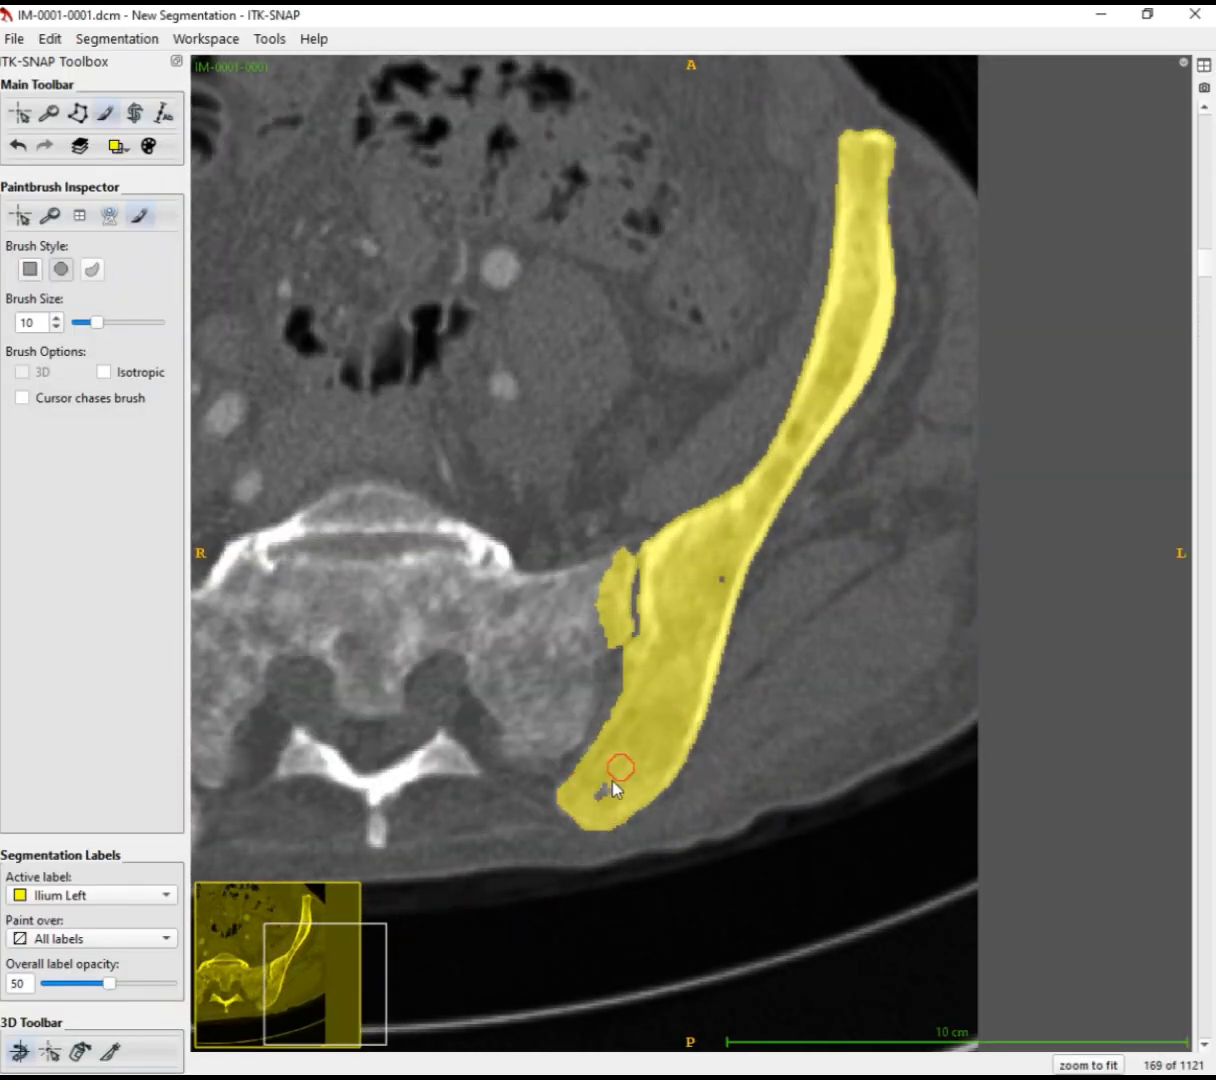
scroll(614, 790, "up", 2)
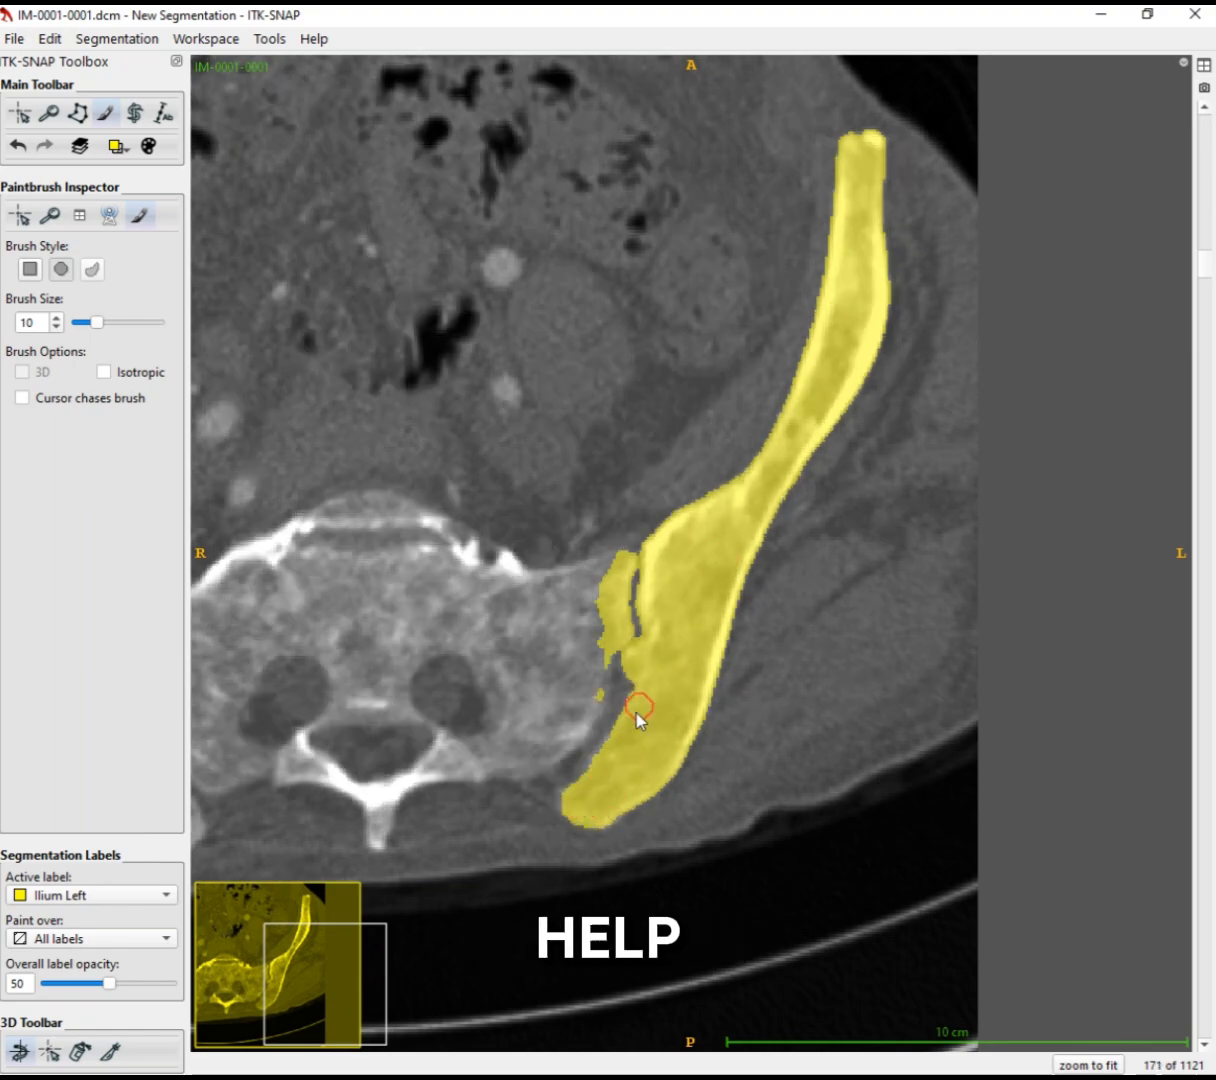
scroll(637, 718, "up", 3)
key("minus")
key("minus")
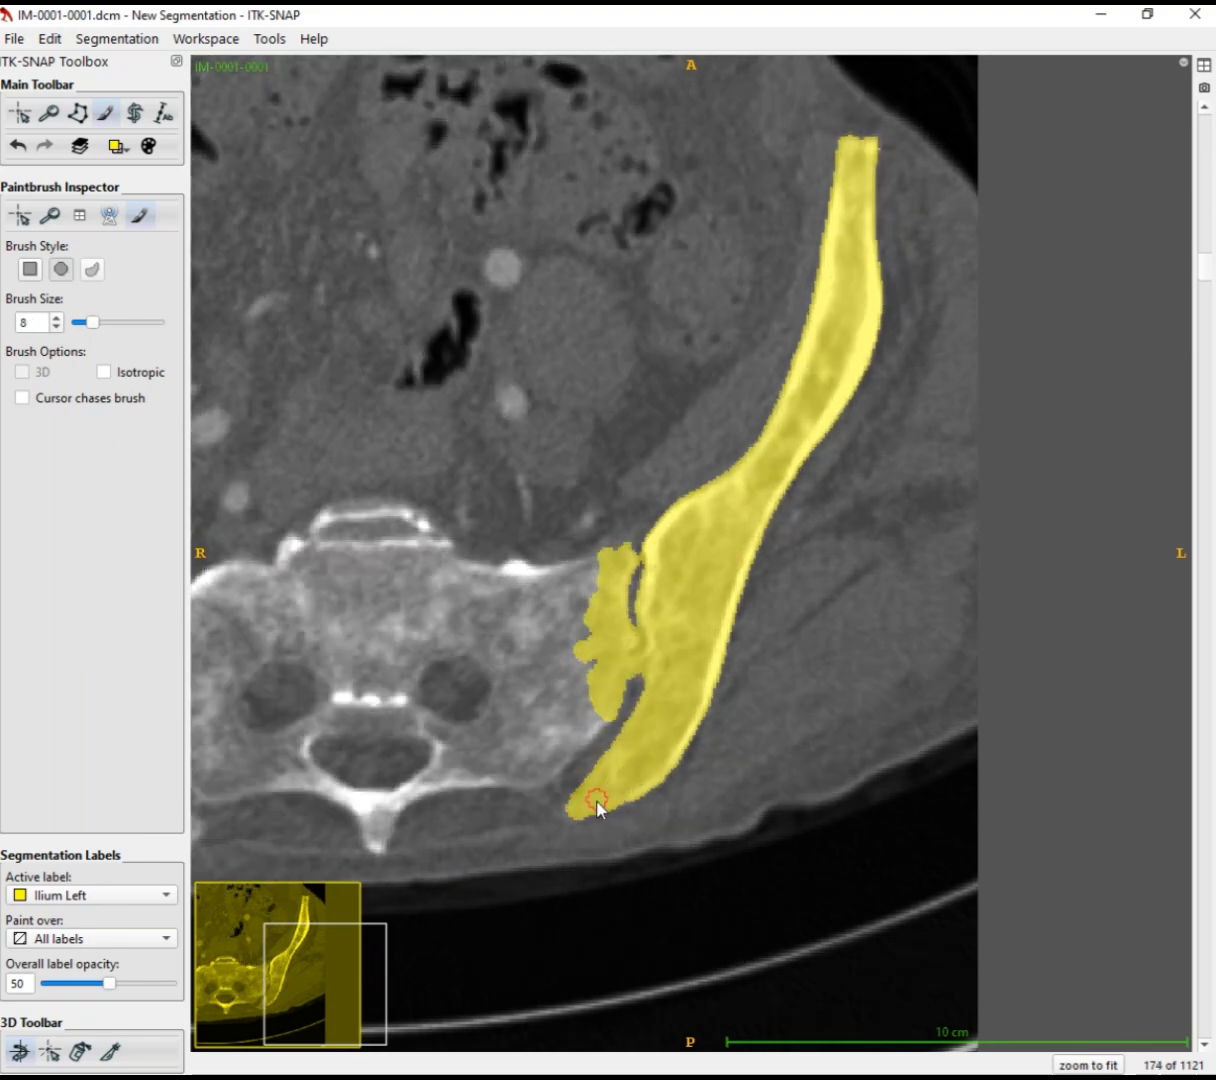
Paint in the missing posterior tip of the Ilium Left label on slices 189 and 190
scroll(597, 808, "up", 15)
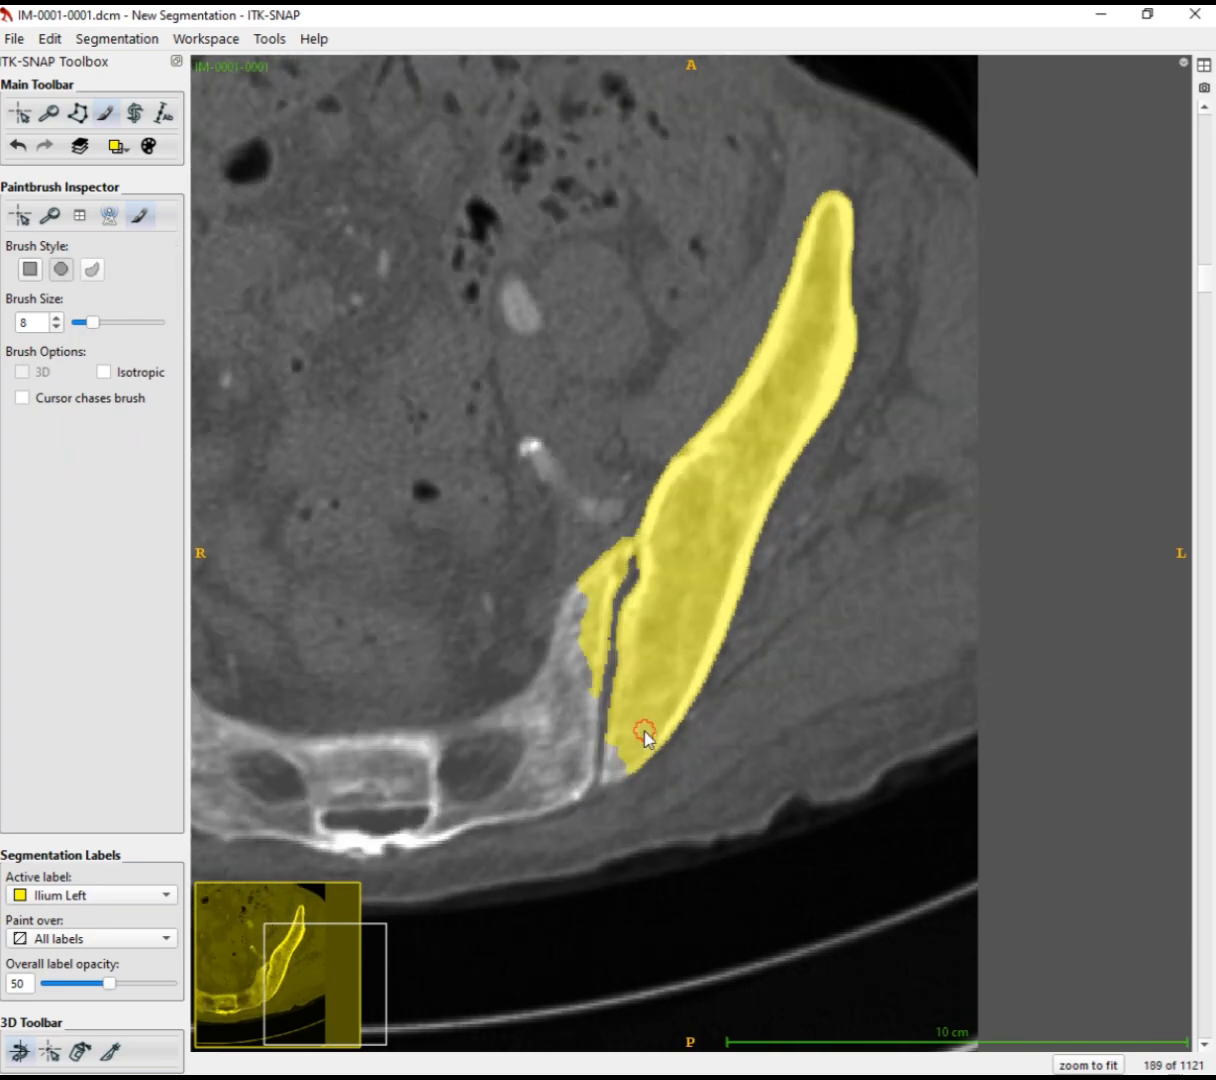
scroll(625, 755, "down", 2)
scroll(613, 770, "up", 1)
mouse_move(615, 754)
left_mouse_down()
mouse_move(613, 770)
mouse_move(620, 762)
left_mouse_up()
scroll(613, 770, "up", 1)
scroll(620, 790, "up", 1)
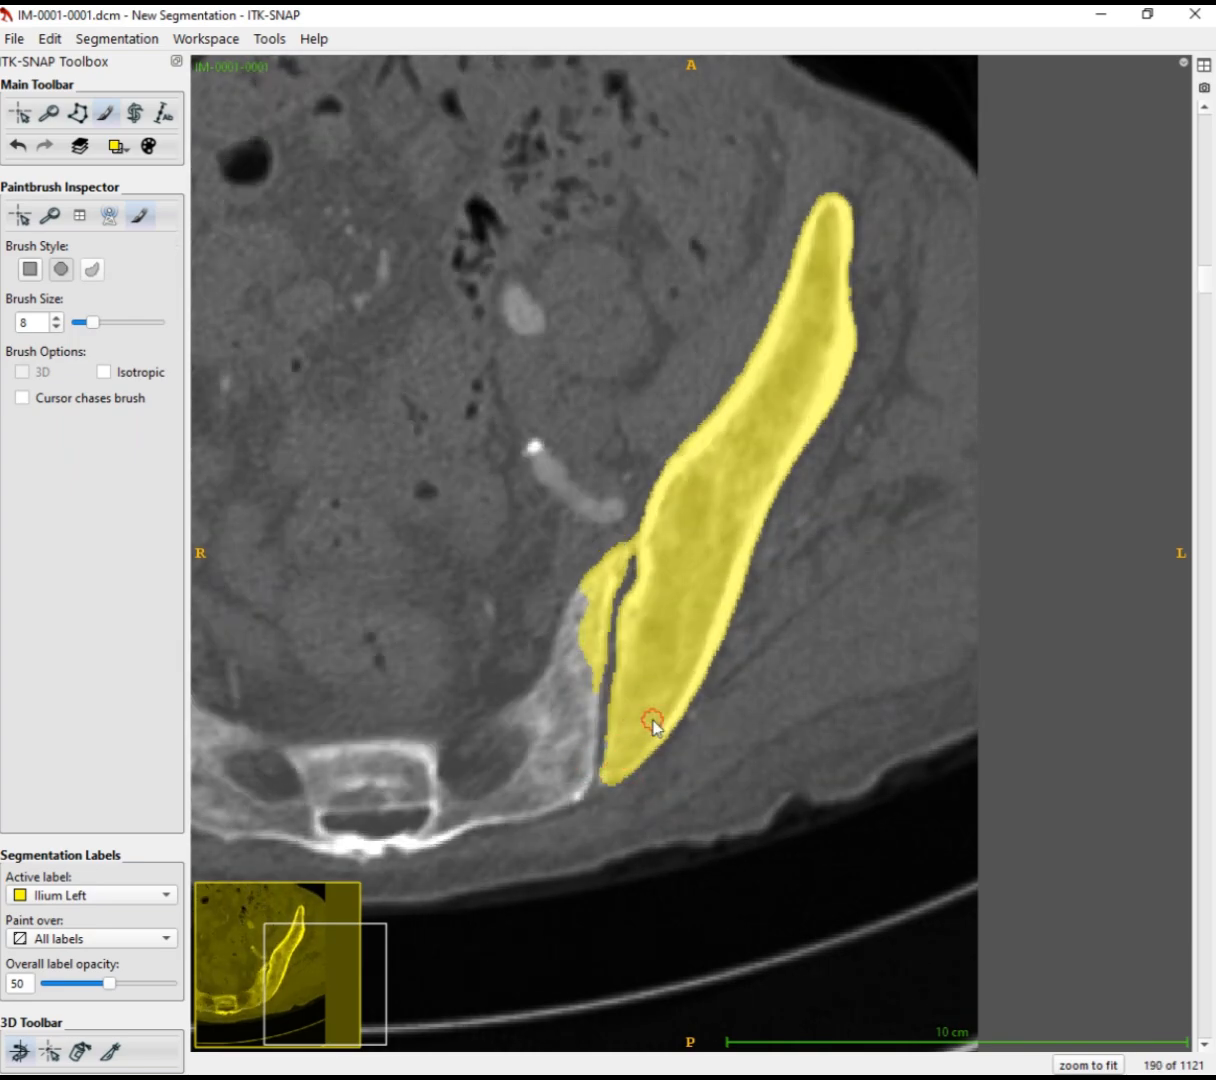
Clean up the posterior end of Ilium Left near the sacrum, removing the stray spur between slices 196 and 205
scroll(630, 745, "up", 6)
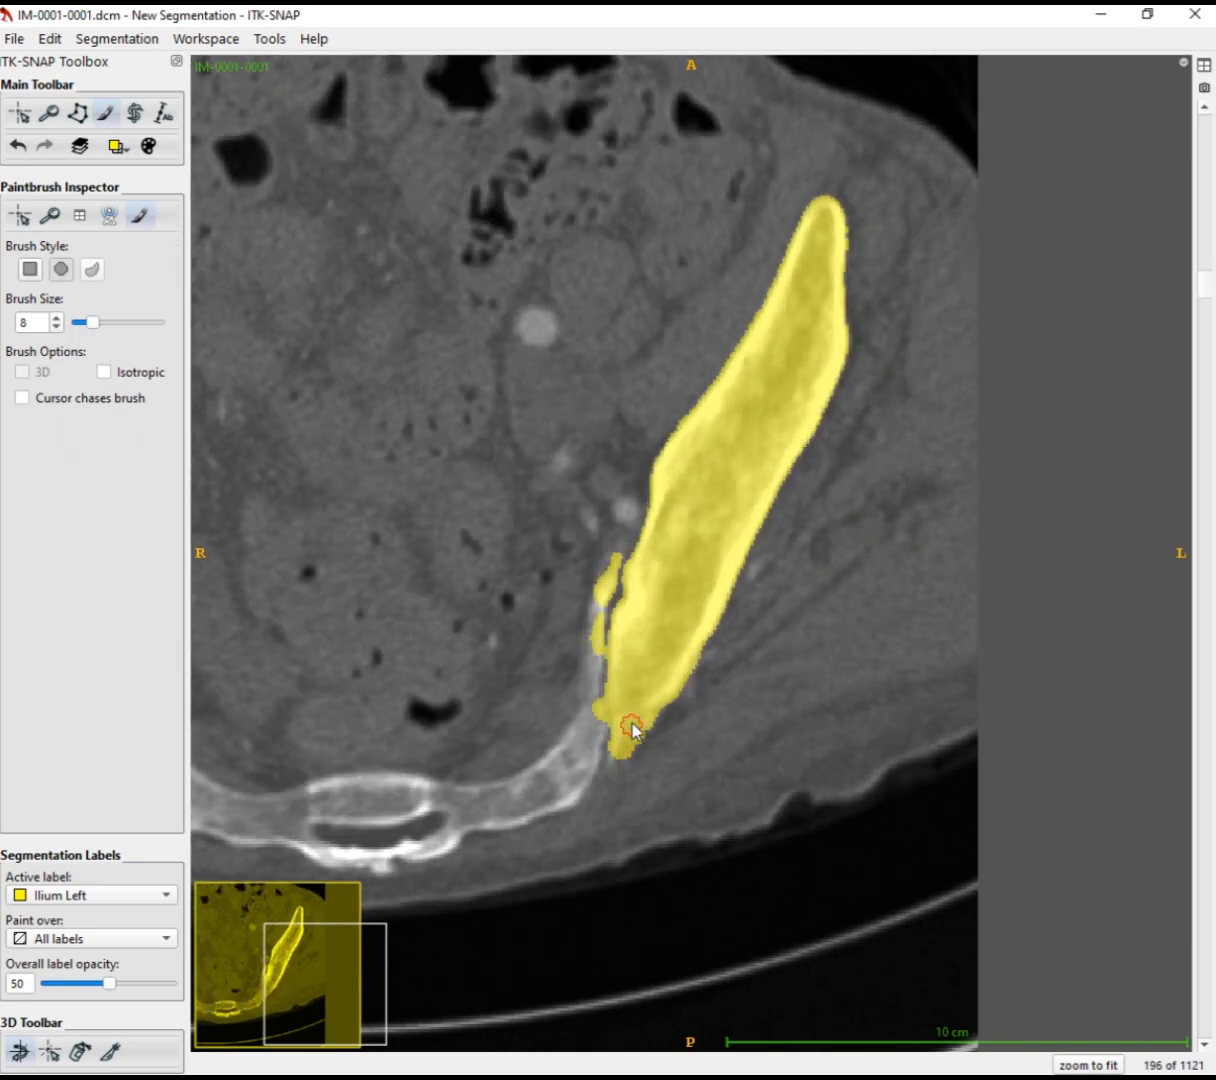
scroll(650, 710, "up", 4)
scroll(705, 610, "up", 1)
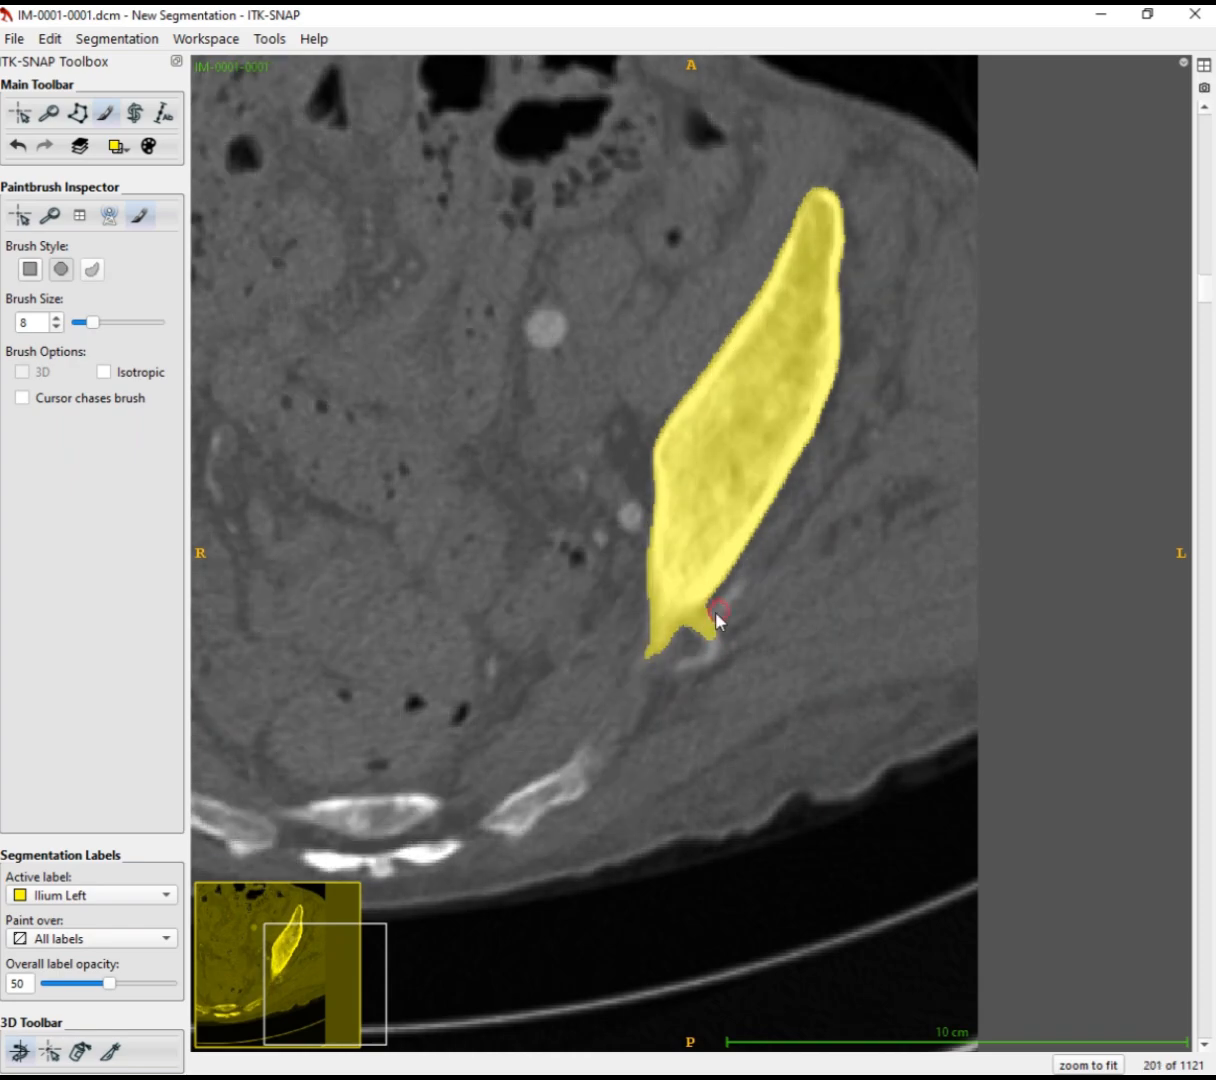
scroll(641, 646, "up", 5)
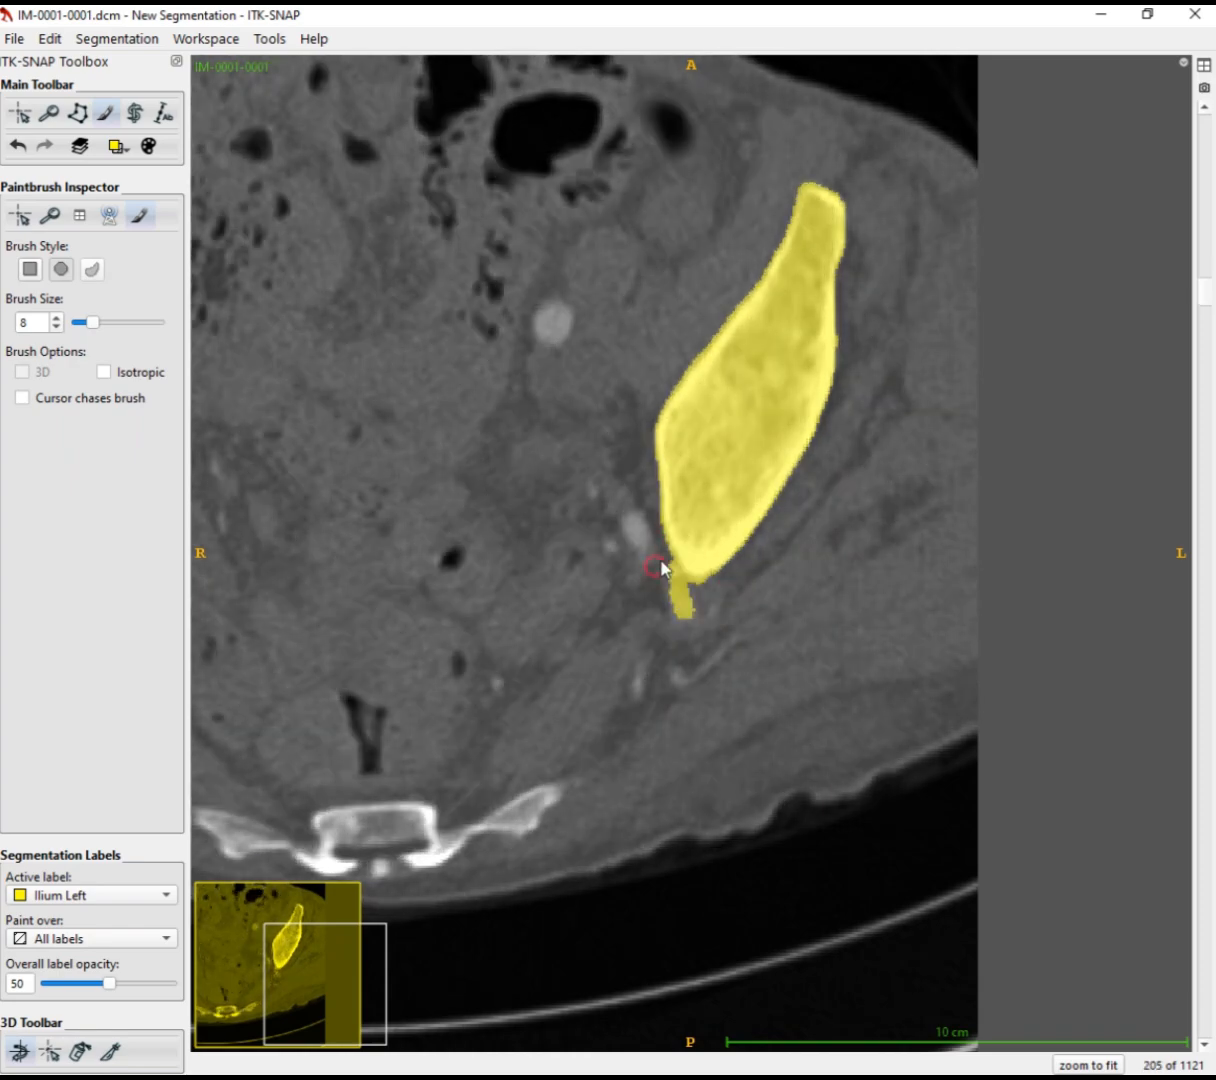
scroll(668, 562, "up", 3)
scroll(670, 568, "down", 7)
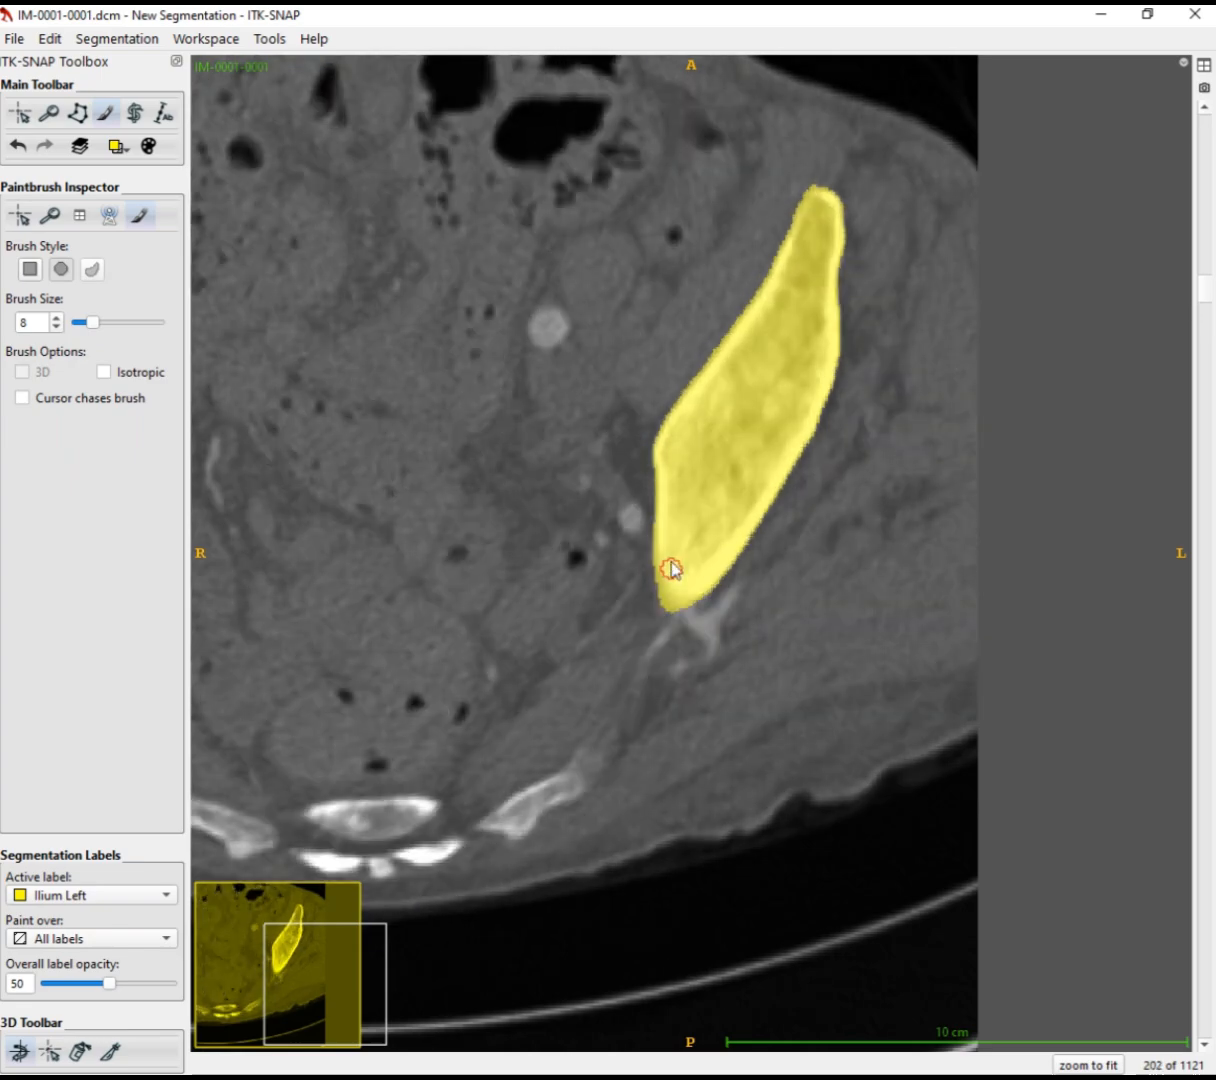
Set the brush size to 6 and paint the pointed ischial spine tip of Ilium Left around slice 253
scroll(755, 490, "up", 20)
scroll(757, 490, "down", 9)
mouse_move(92, 322)
left_mouse_down()
mouse_move(121, 334)
mouse_move(90, 323)
left_mouse_up()
scroll(592, 651, "up", 20)
scroll(592, 651, "up", 9)
left_click(56, 327)
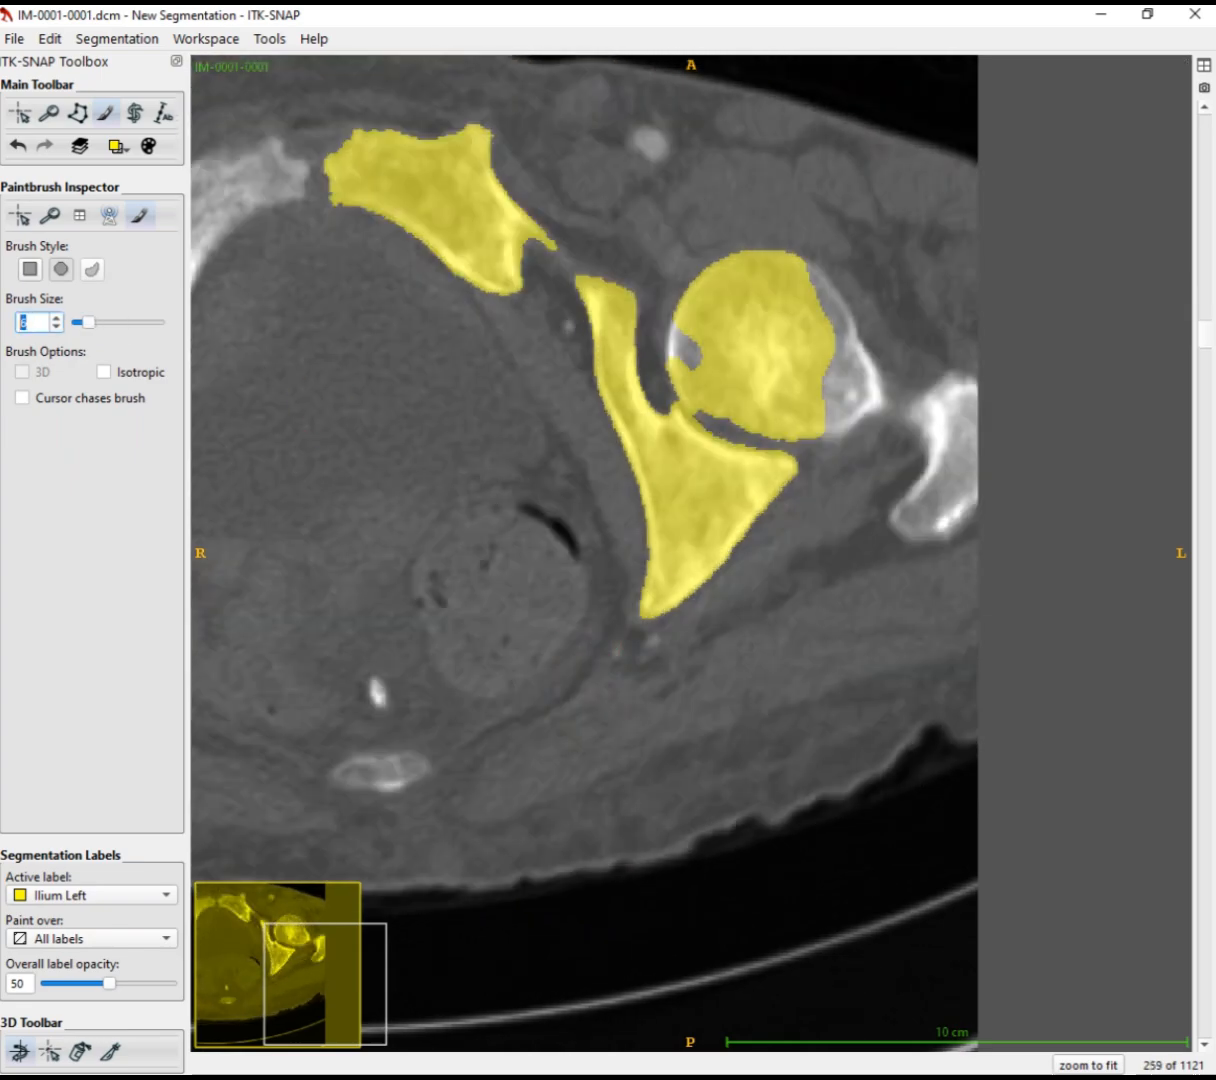
scroll(646, 616, "down", 8)
scroll(646, 616, "up", 6)
scroll(649, 612, "down", 2)
scroll(650, 612, "down", 5)
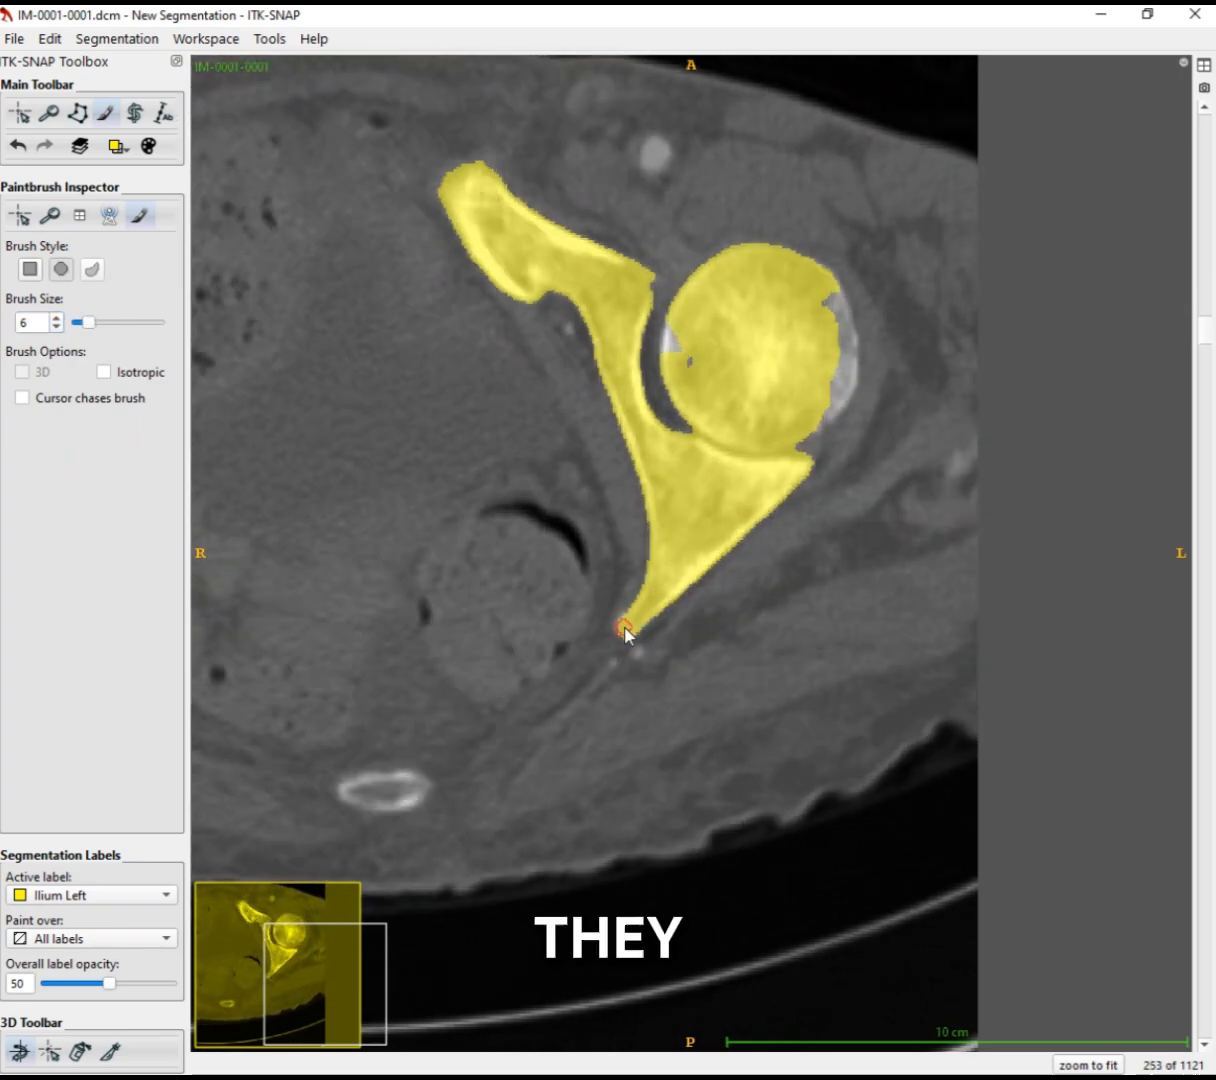
scroll(643, 642, "down", 1)
Erase the stray blob beside the ischial spine on slice 249 and refine the tip down to slice 245 with brush size 5
left_click(655, 630)
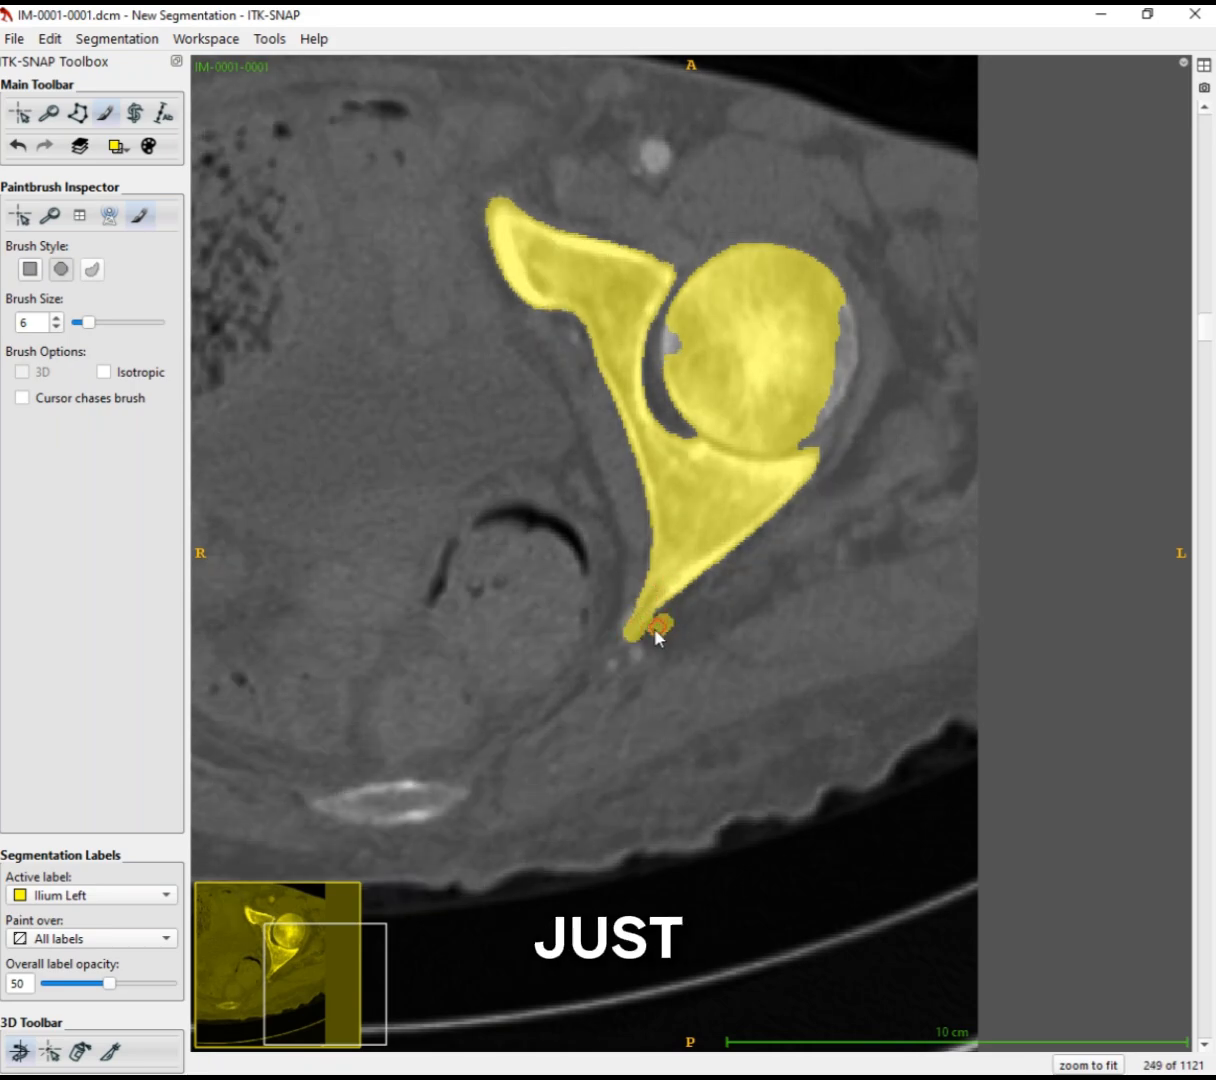
right_click_drag(655, 630, 639, 623)
key("minus")
scroll(646, 616, "down", 5)
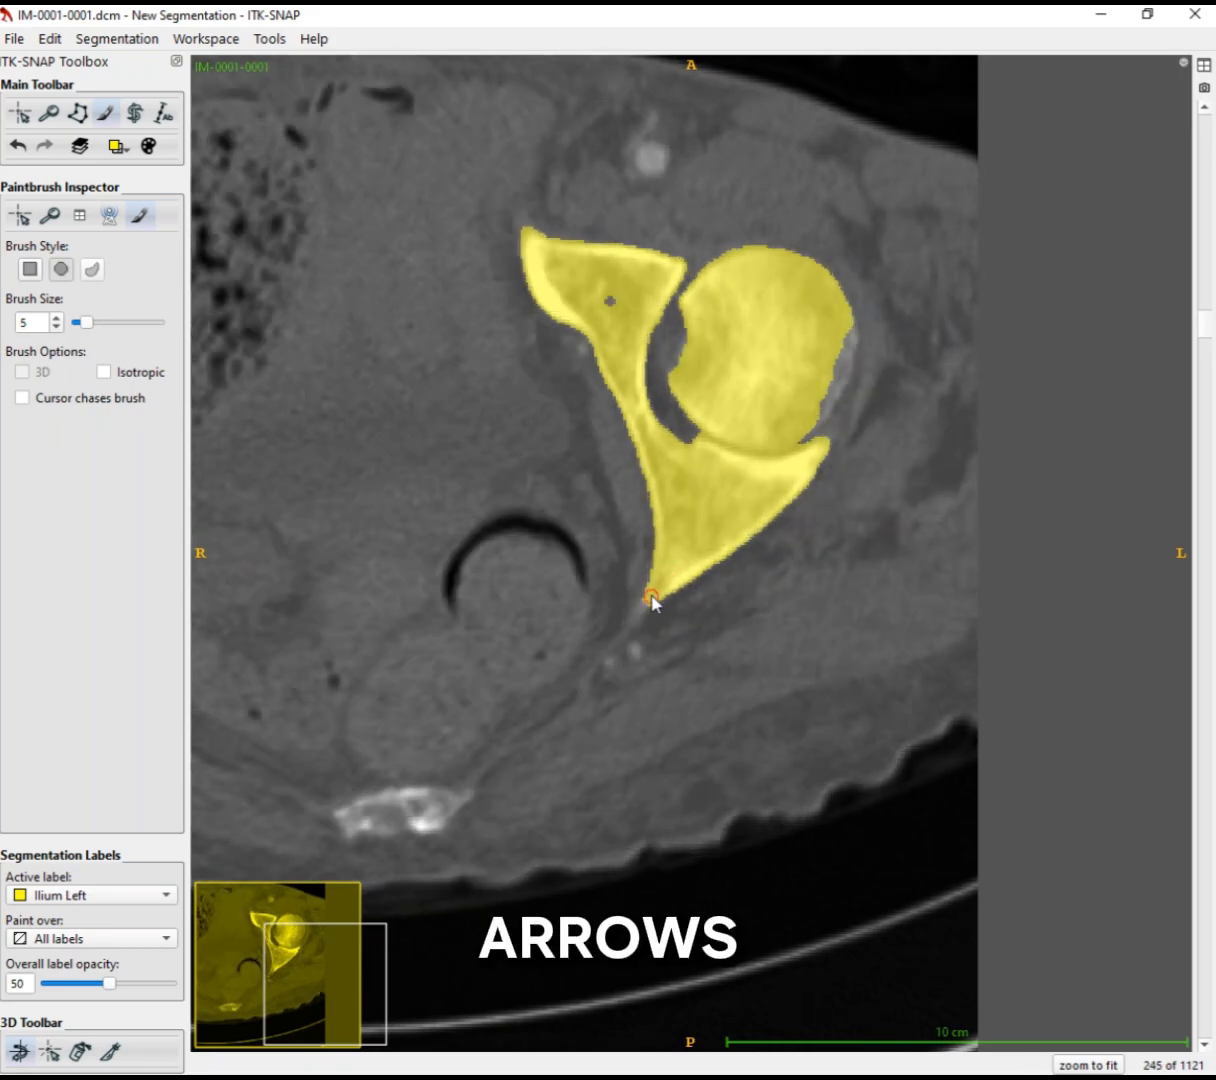
Set the brush size to 16 and fill the interior of the pubic part of Ilium Left on slices 240 to 266
left_click(56, 318)
scroll(614, 305, "down", 8)
scroll(614, 311, "up", 20)
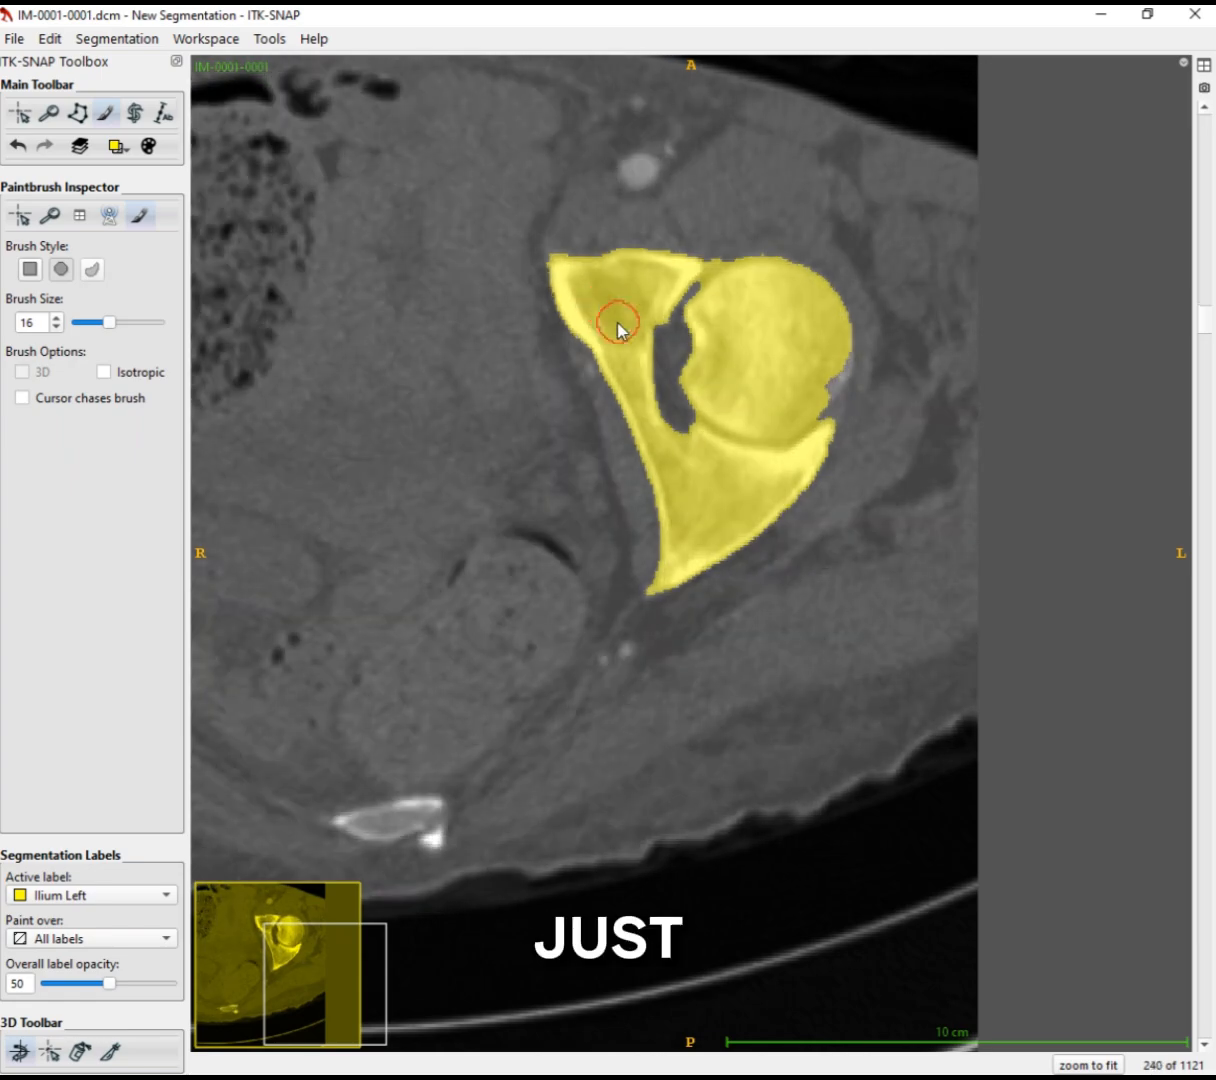
scroll(418, 205, "up", 14)
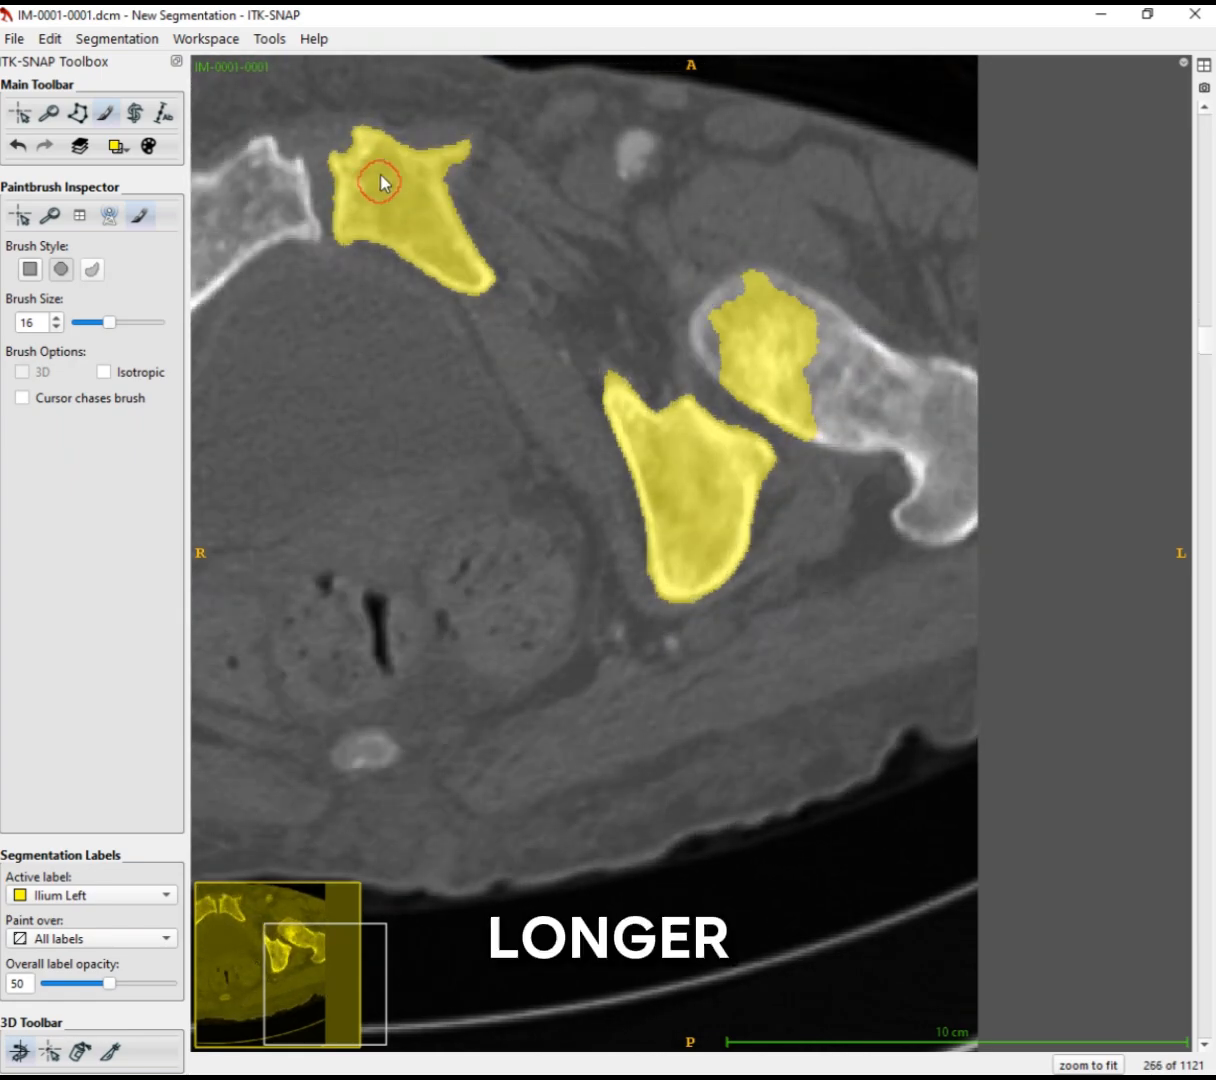
Touch up the thin ramus and ischium edges of Ilium Left on slices 292 to 295, using brush size 4 for the narrow junction
scroll(722, 554, "up", 16)
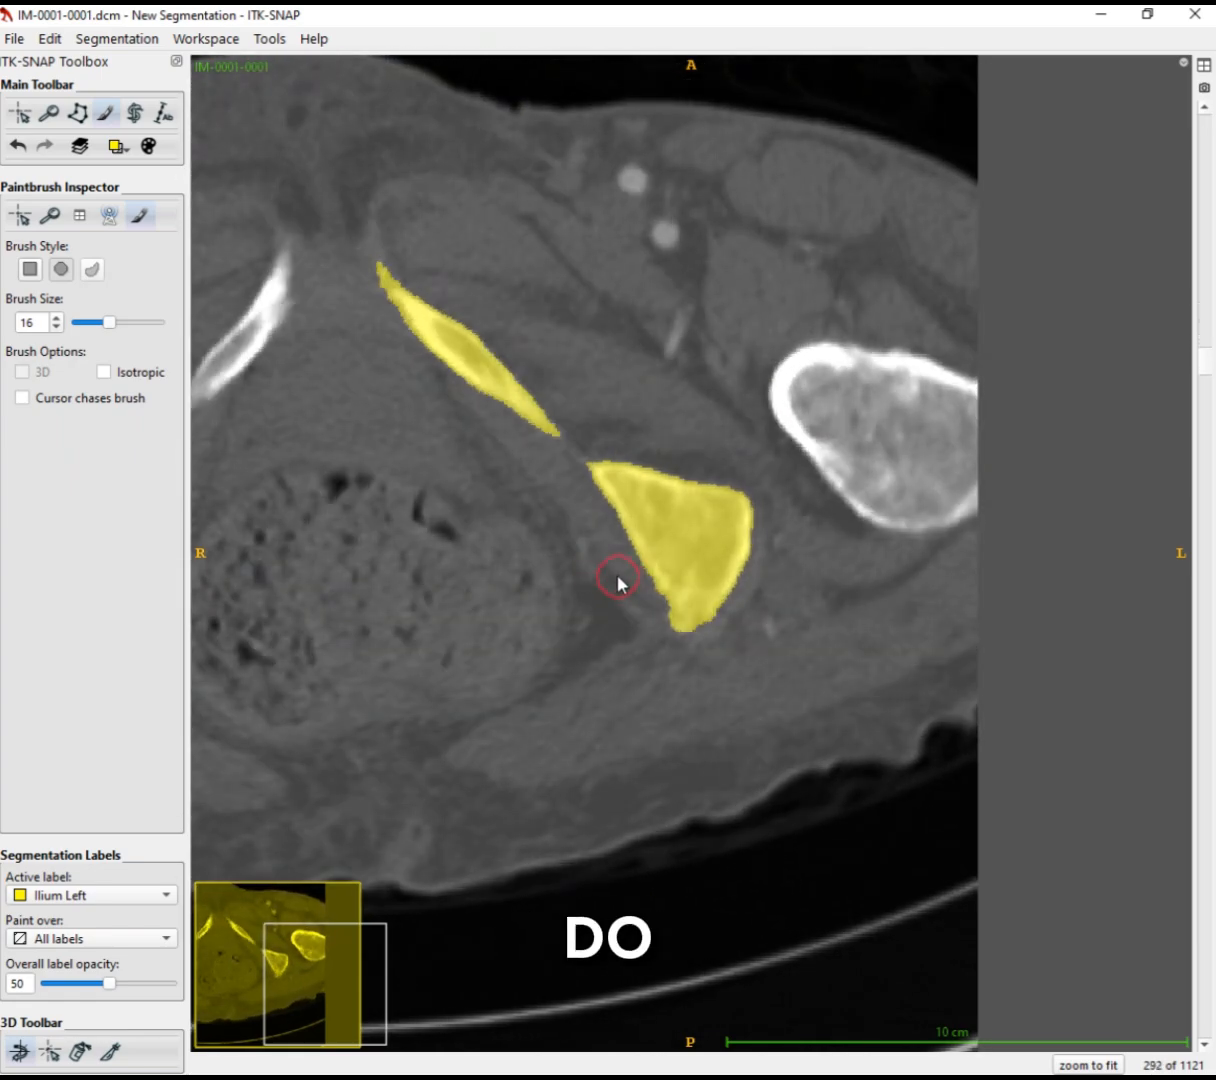
scroll(103, 322, "down", 4)
scroll(411, 303, "up", 3)
scroll(630, 515, "up", 19)
scroll(597, 499, "down", 20)
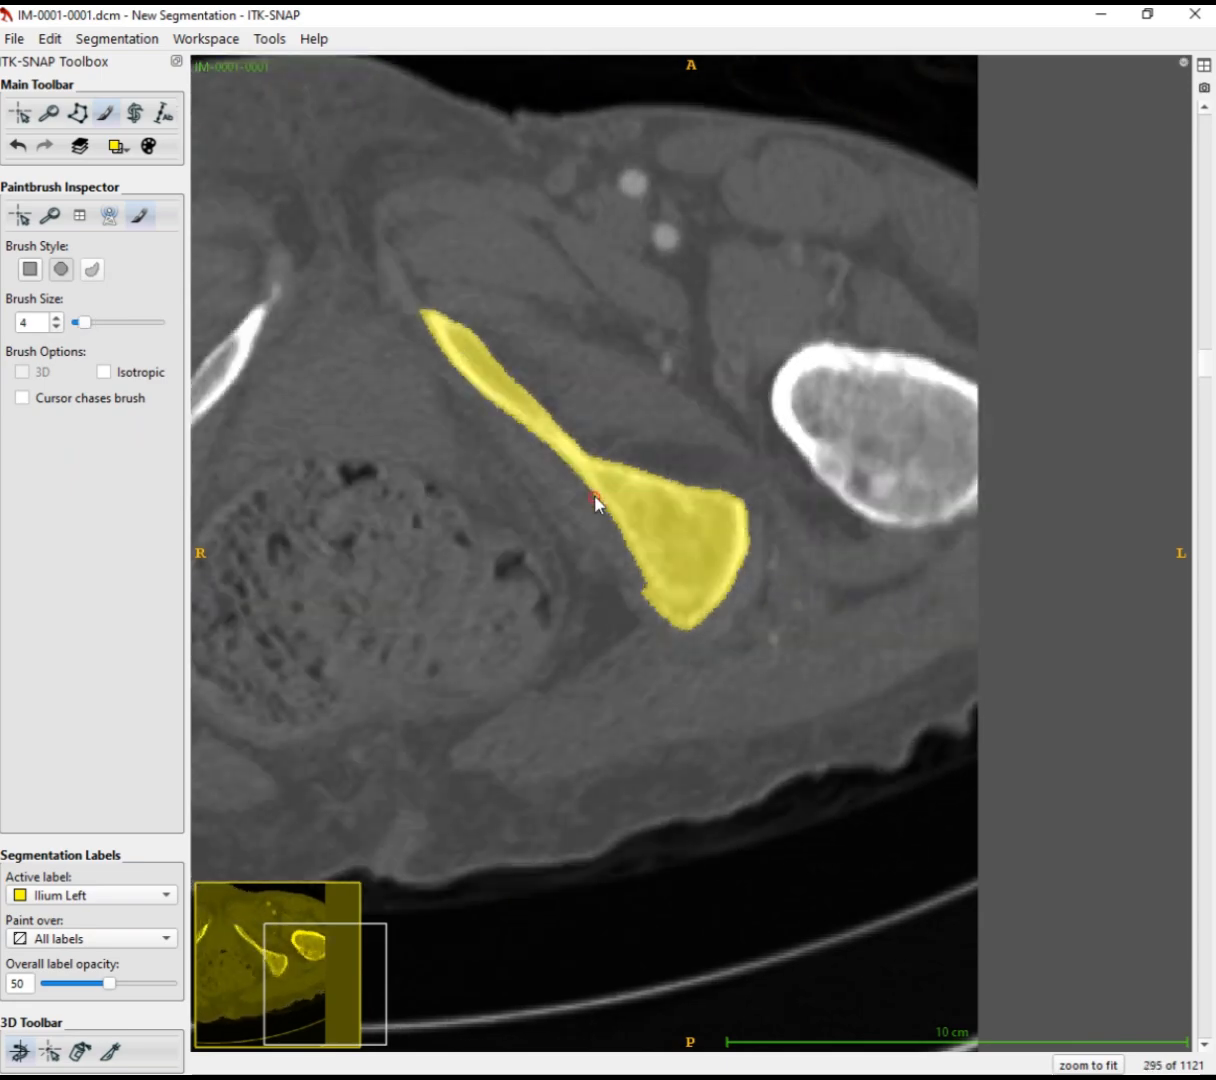
Enlarge the brush to about size 14 and erase the femoral head from Ilium Left slice by slice up to slice 233
left_click_drag(85, 322, 105, 322)
right_click_drag(762, 338, 777, 360)
scroll(758, 347, "up", 1)
mouse_move(757, 343)
right_mouse_down()
mouse_move(788, 357)
mouse_move(766, 374)
right_mouse_up()
scroll(764, 350, "up", 1)
mouse_move(763, 343)
right_mouse_down()
mouse_move(775, 373)
mouse_move(736, 350)
right_mouse_up()
scroll(750, 340, "up", 1)
mouse_move(757, 326)
right_mouse_down()
mouse_move(733, 353)
mouse_move(765, 319)
mouse_move(770, 383)
mouse_move(750, 316)
mouse_move(813, 350)
right_mouse_up()
scroll(785, 350, "up", 1)
scroll(760, 362, "up", 1)
right_click_drag(757, 400, 705, 300)
scroll(757, 316, "up", 1)
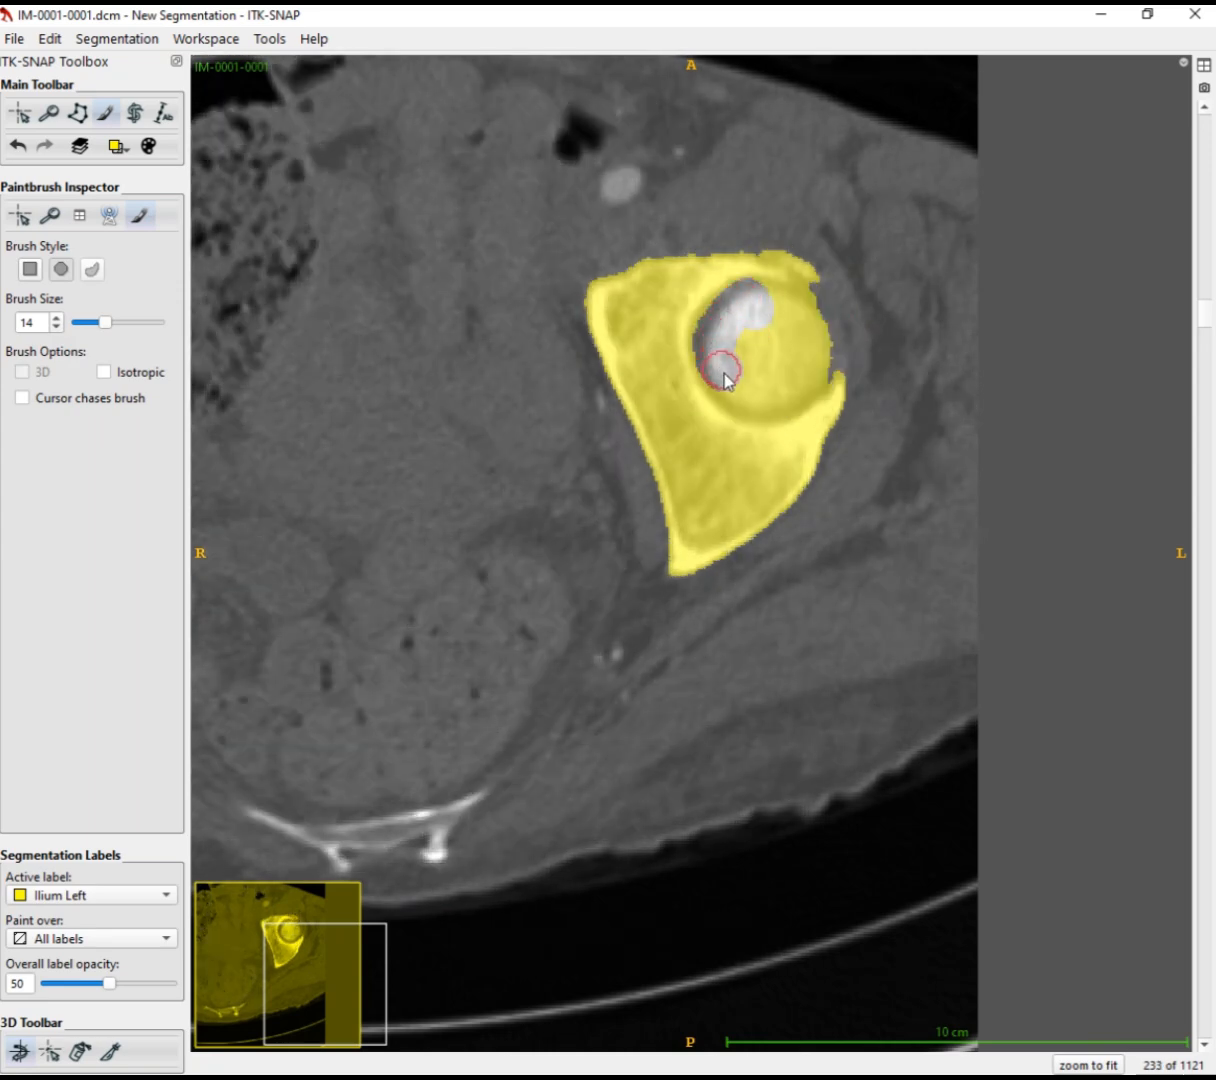
Erase the femoral head inside the acetabulum from Ilium Left on slices 234 and 235 with brush size 21
scroll(760, 330, "up", 1)
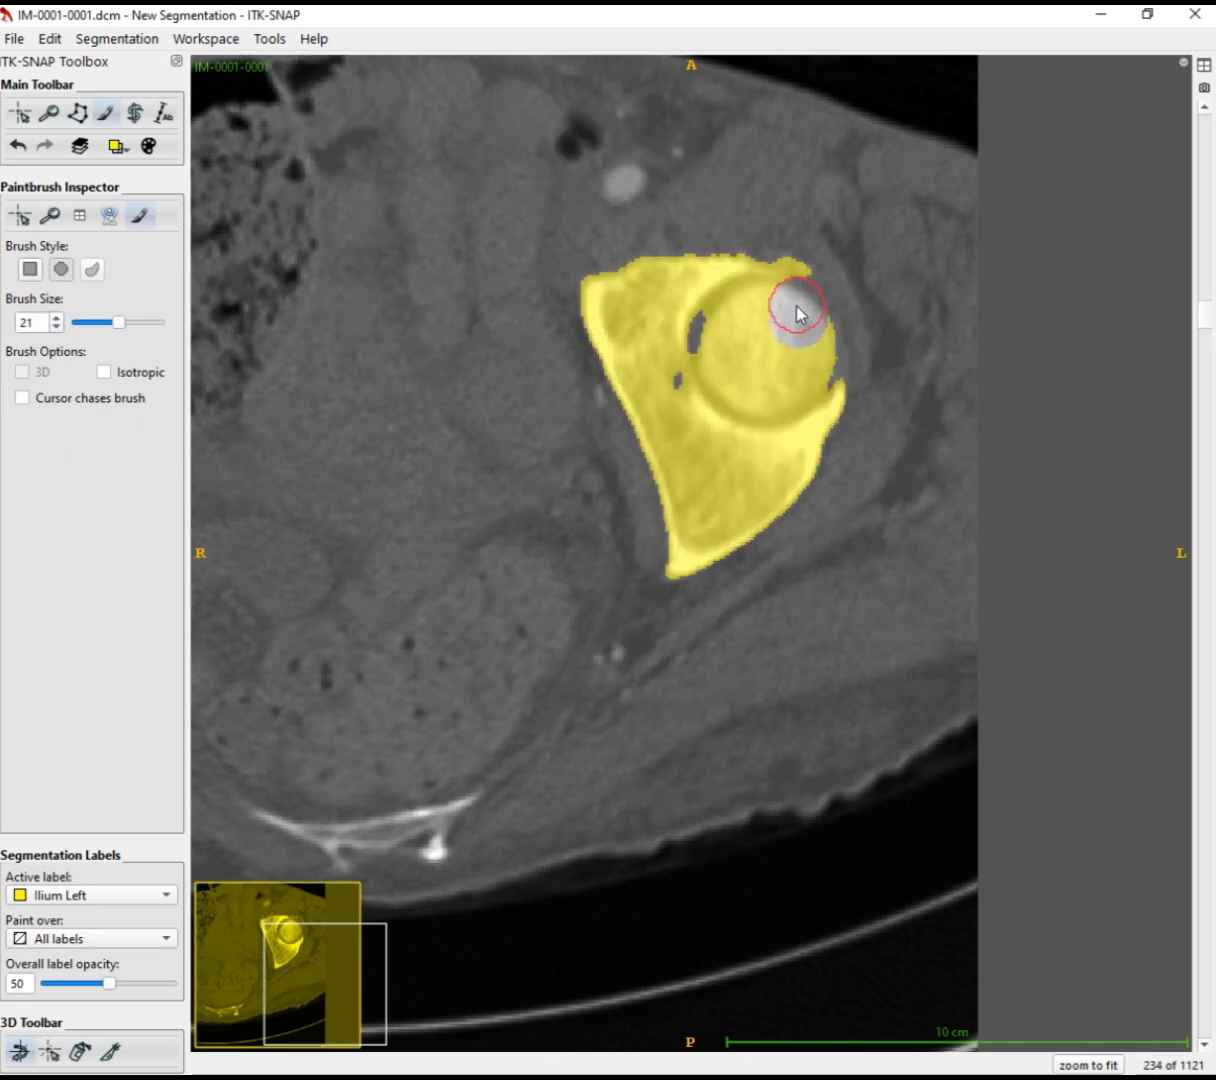
right_click_drag(787, 307, 772, 402)
scroll(820, 350, "up", 1)
right_click(840, 338)
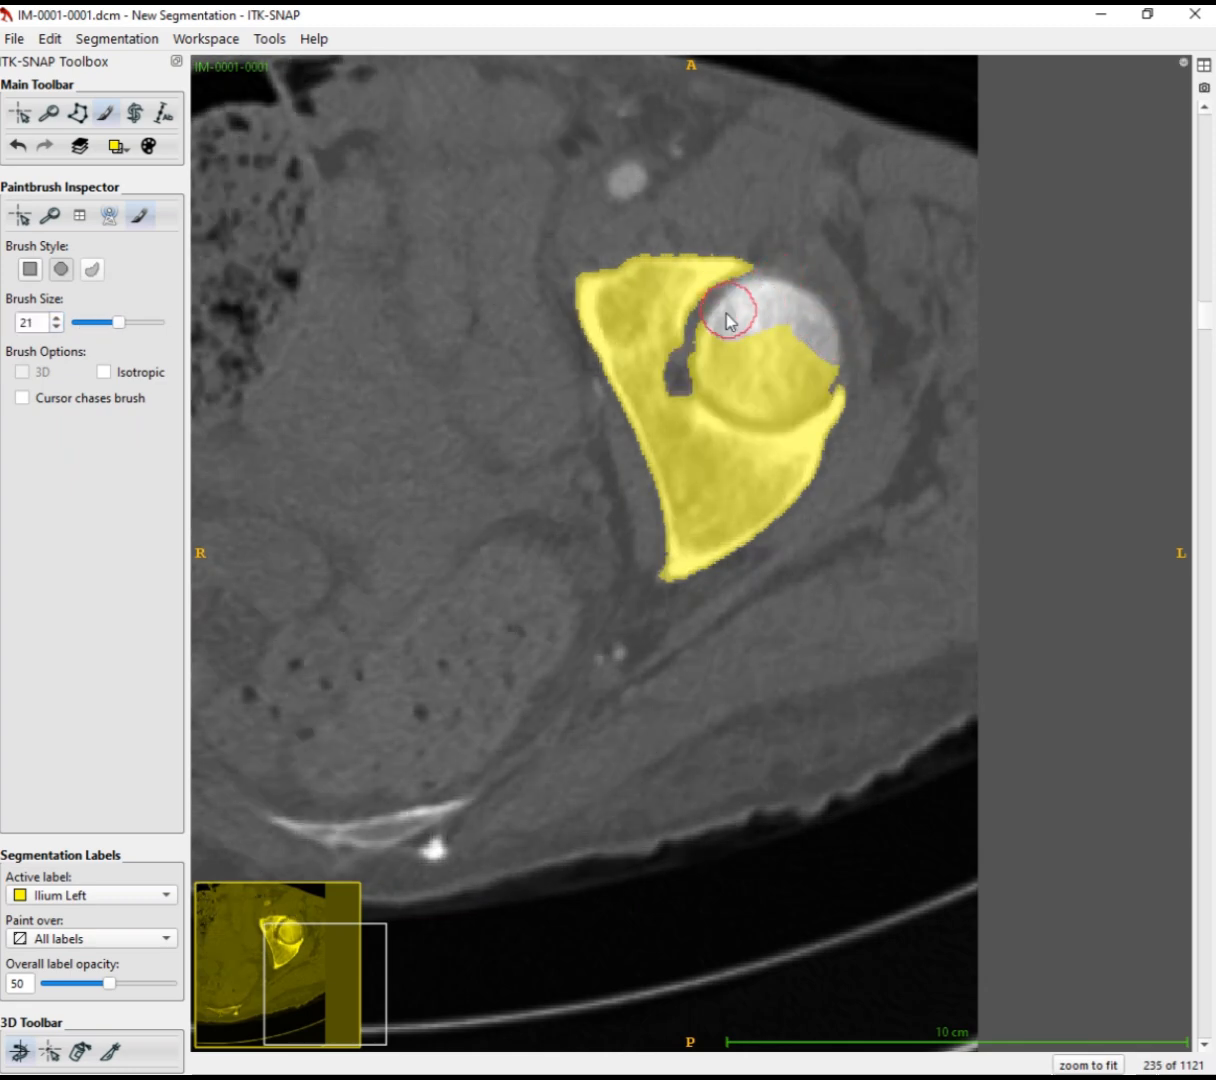
mouse_move(727, 320)
right_mouse_down()
mouse_move(792, 394)
mouse_move(718, 362)
mouse_move(711, 347)
mouse_move(752, 376)
mouse_move(774, 339)
mouse_move(738, 307)
mouse_move(719, 380)
mouse_move(739, 369)
mouse_move(722, 388)
right_mouse_up()
Continue erasing the femoral head from Ilium Left on slices 236 to 240, adjusting the brush size to follow the joint space
scroll(719, 318, "up", 1)
scroll(718, 362, "up", 1)
scroll(740, 318, "up", 1)
key("plus")
key("plus")
key("plus")
key("plus")
key("plus")
key("plus")
scroll(770, 335, "up", 1)
scroll(738, 375, "up", 1)
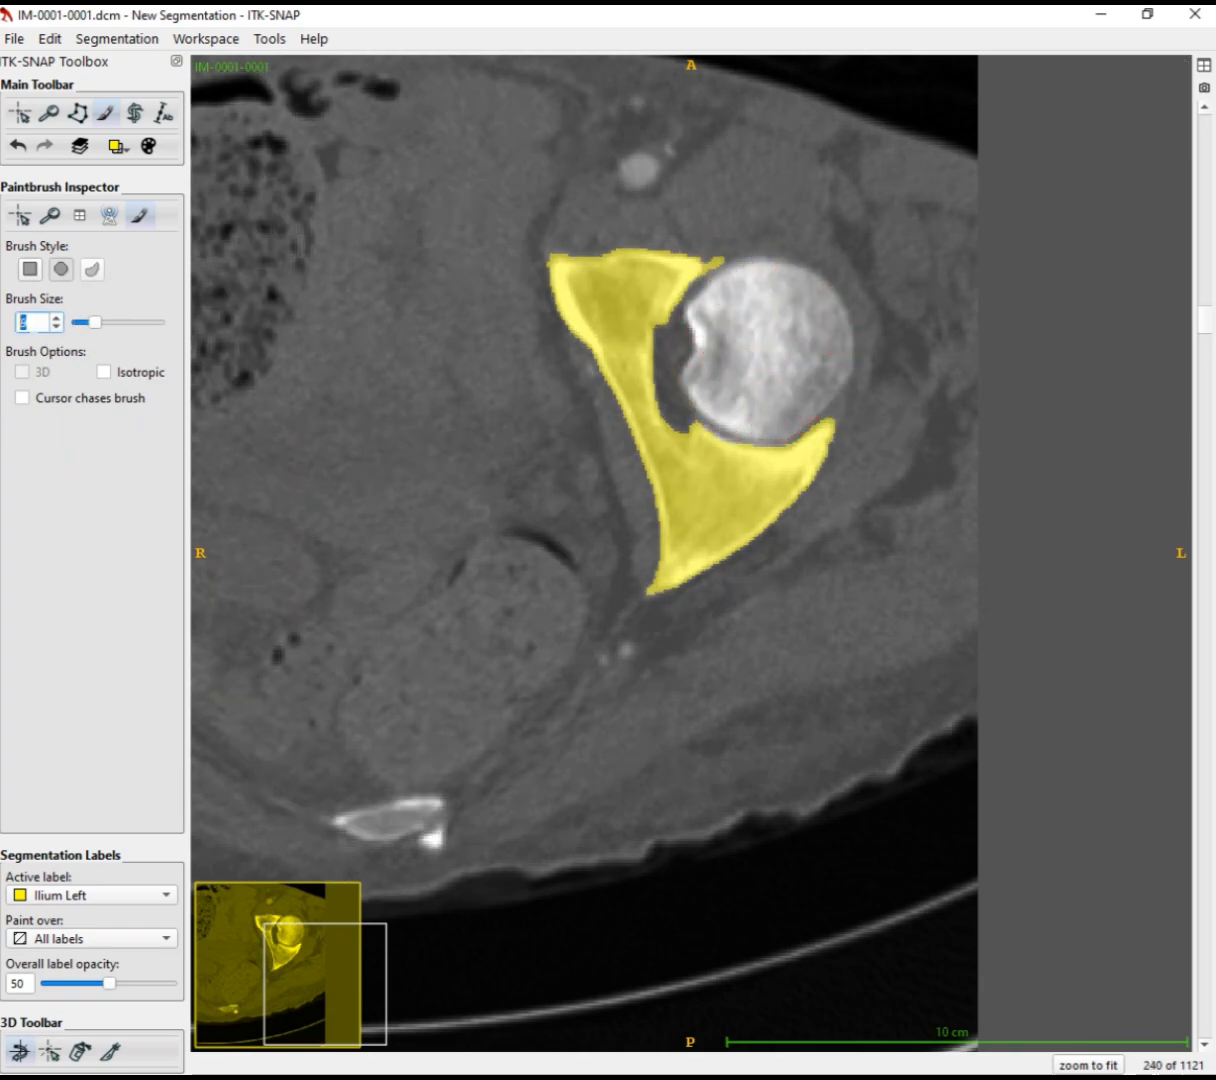
Set the brush size to 37 and erase the femoral head from Ilium Left on slices 241 to 243
scroll(785, 321, "up", 1)
right_click_drag(785, 321, 727, 380)
scroll(811, 307, "up", 1)
right_click_drag(811, 307, 733, 385)
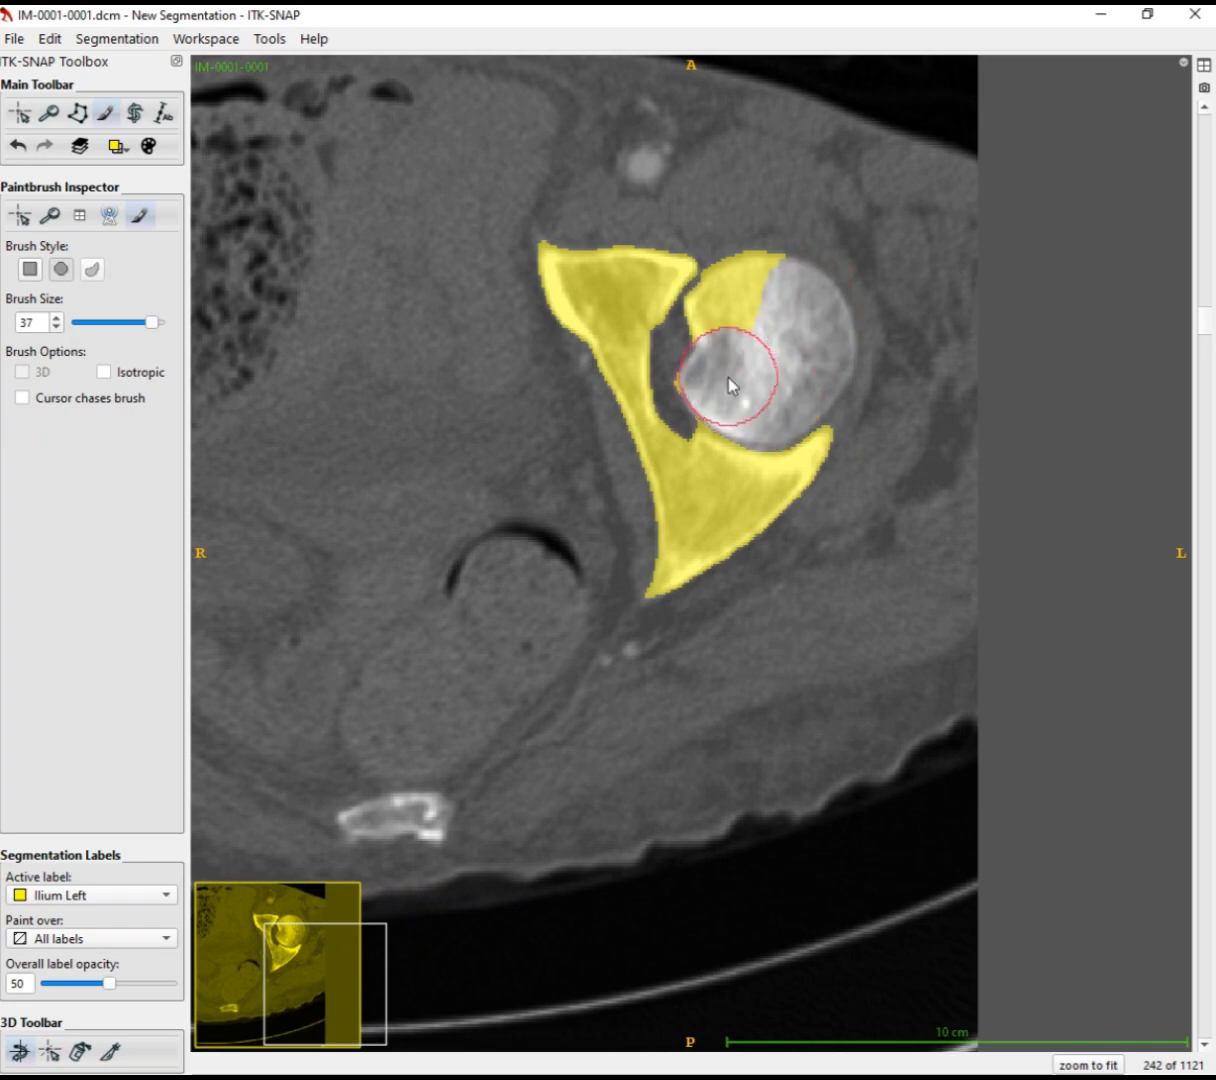
scroll(784, 284, "up", 1)
mouse_move(784, 284)
right_mouse_down()
mouse_move(741, 394)
mouse_move(795, 353)
mouse_move(714, 372)
mouse_move(767, 398)
right_mouse_up()
scroll(795, 353, "up", 1)
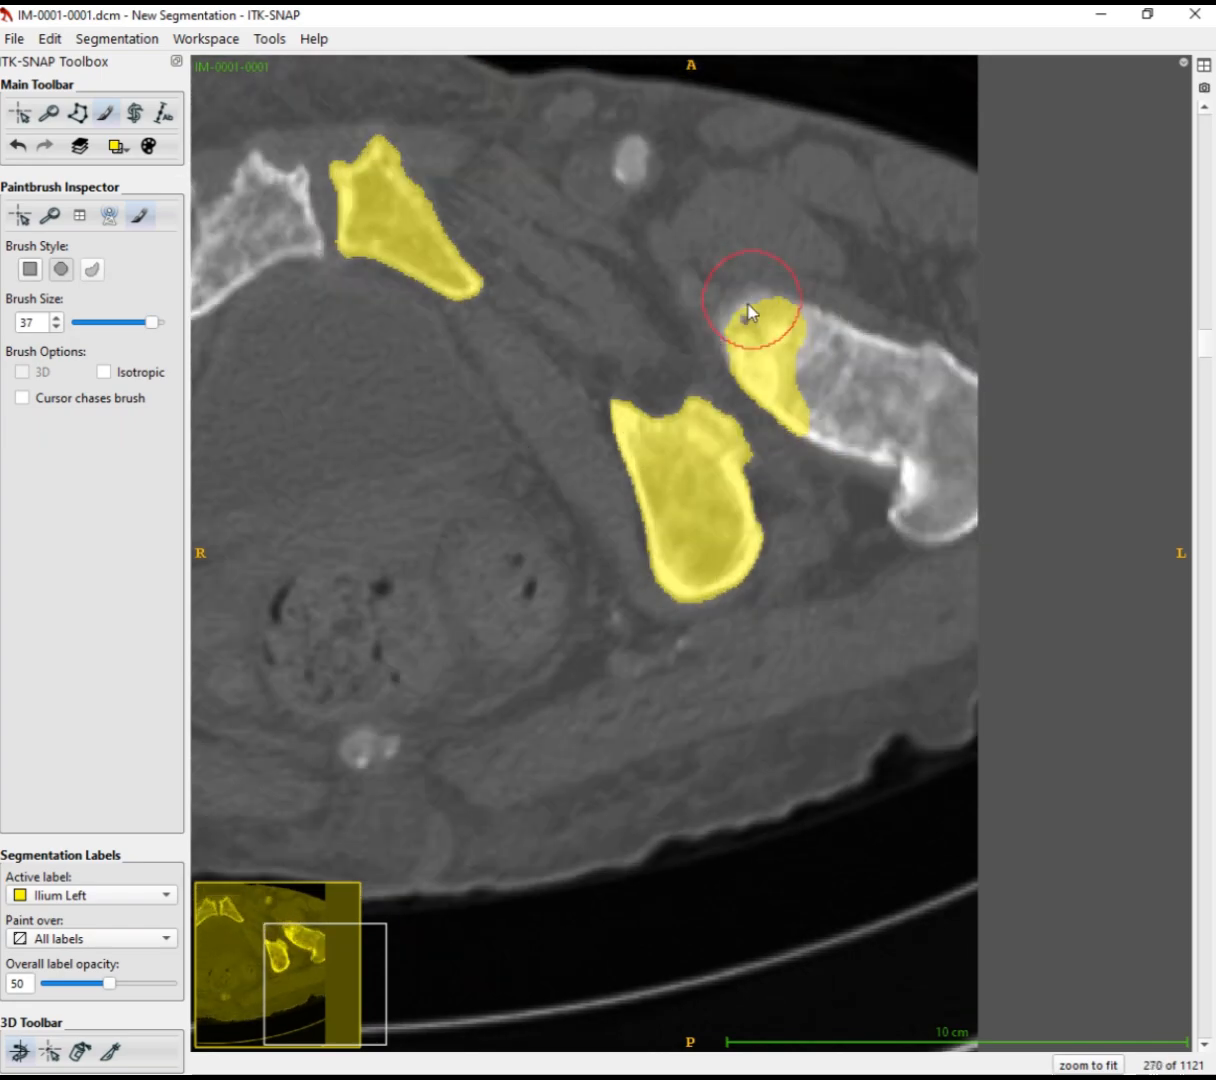
Erase the femoral head and neck from Ilium Left on slices 274 to 257 with brush size 37
scroll(749, 312, "up", 1)
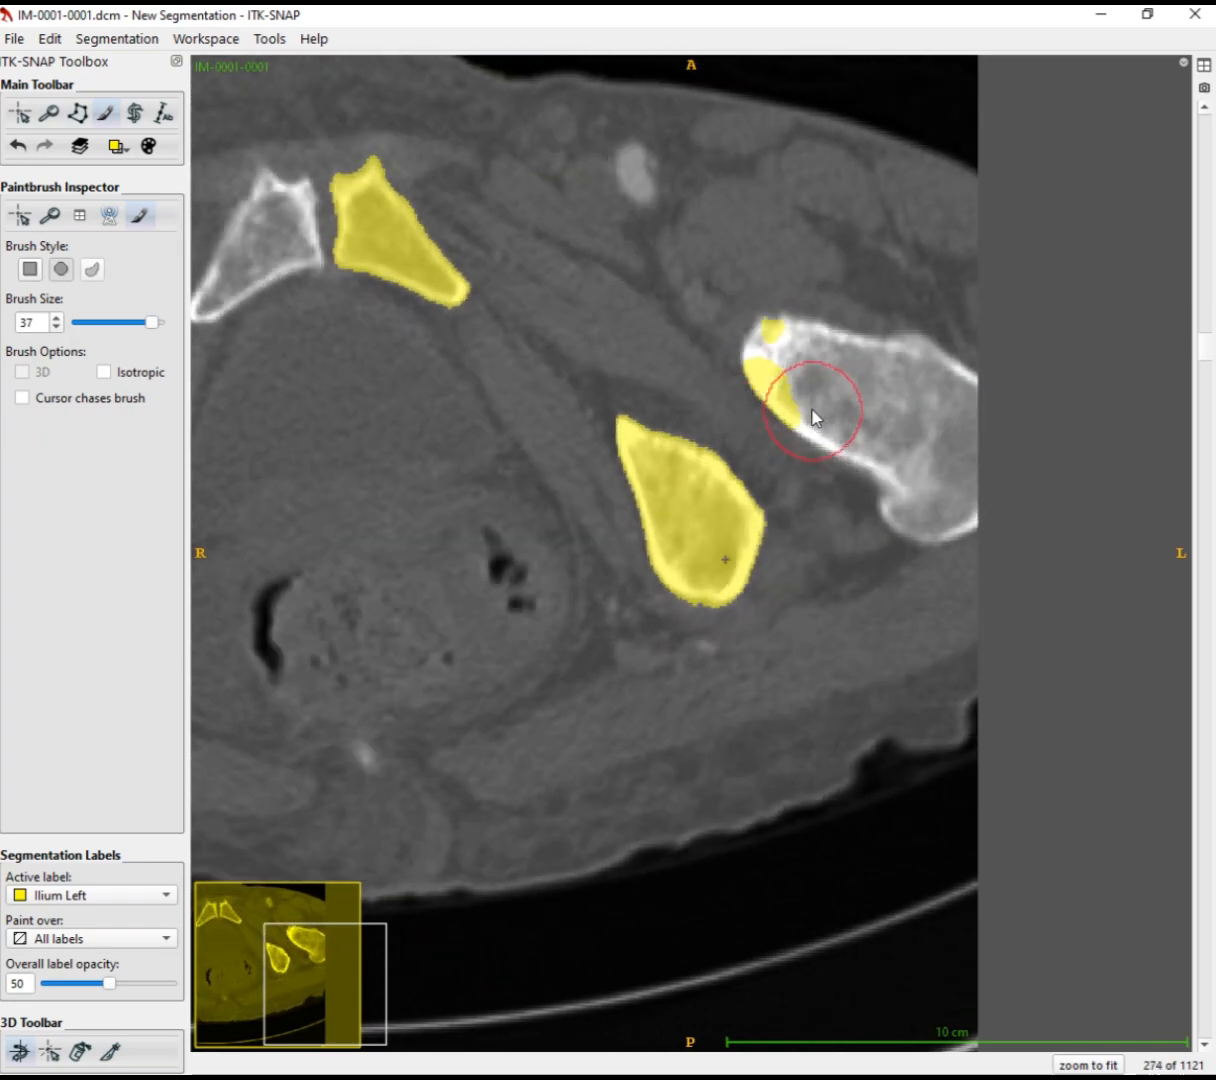
scroll(757, 330, "down", 8)
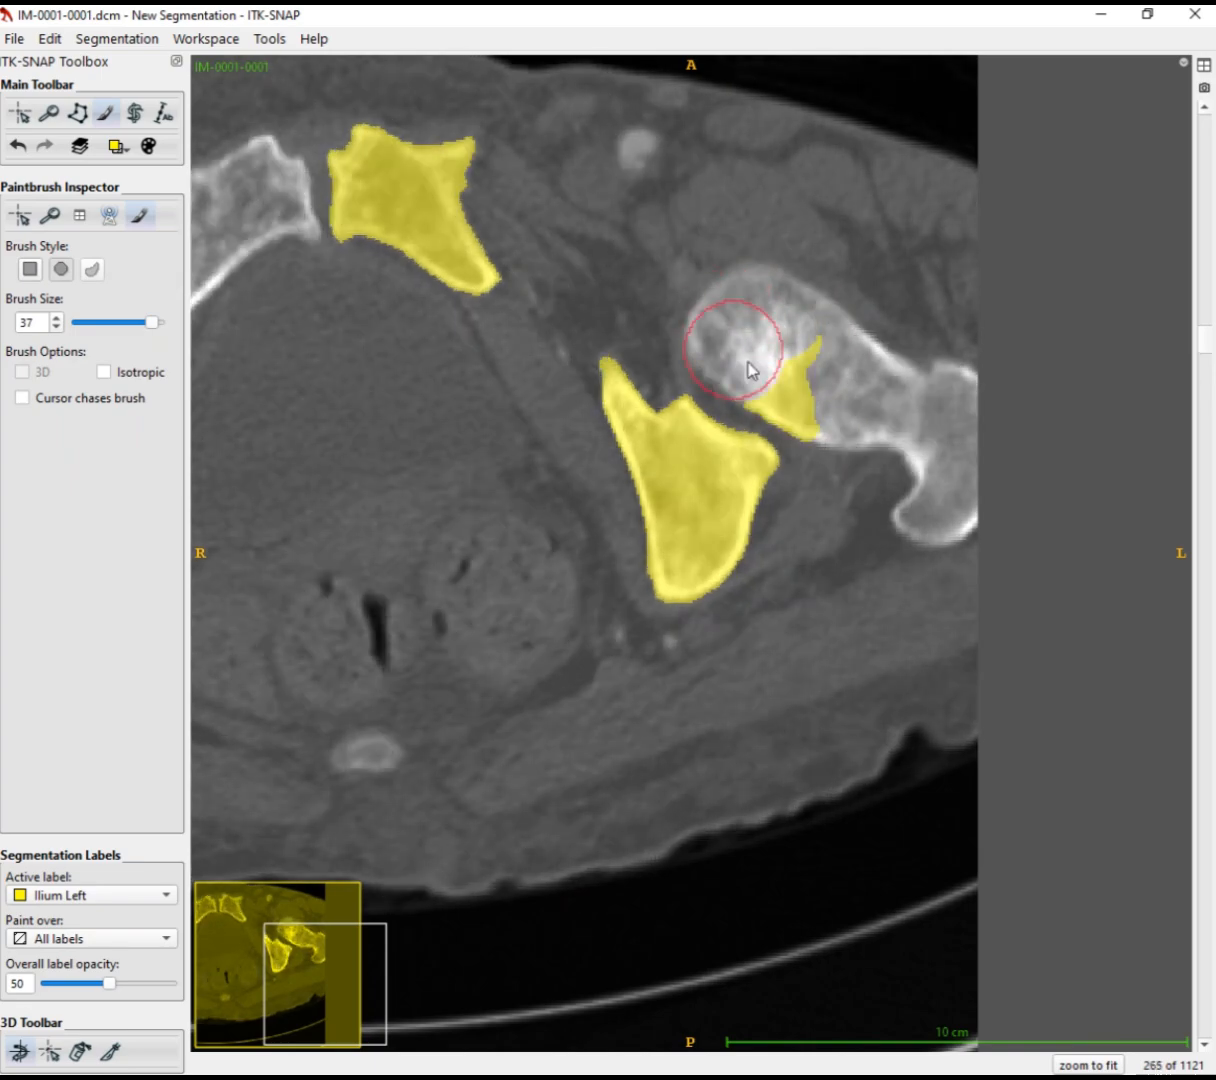
scroll(757, 303, "down", 4)
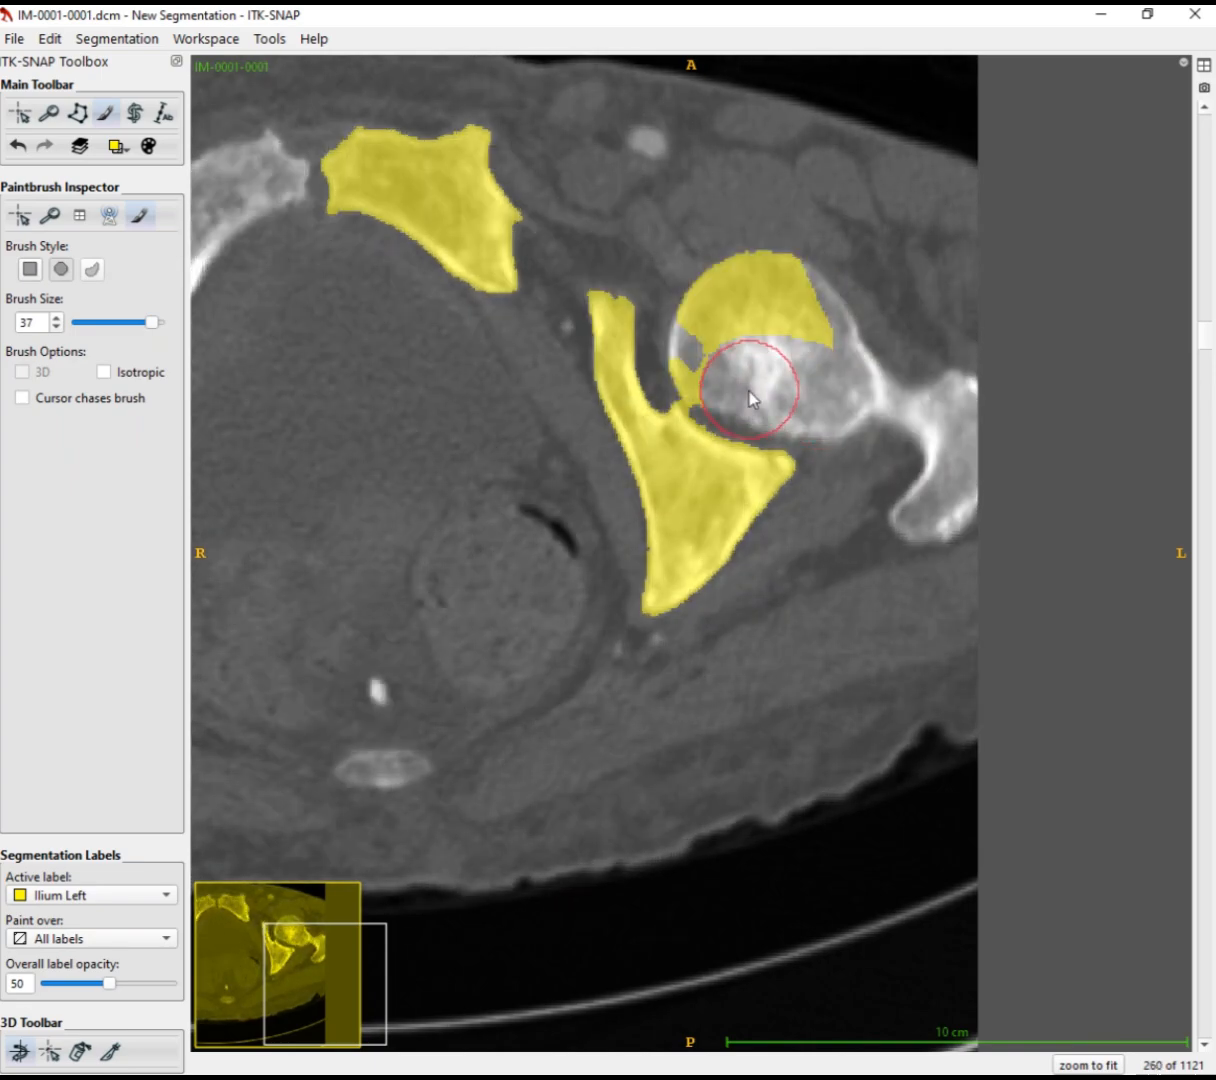
scroll(752, 342, "down", 4)
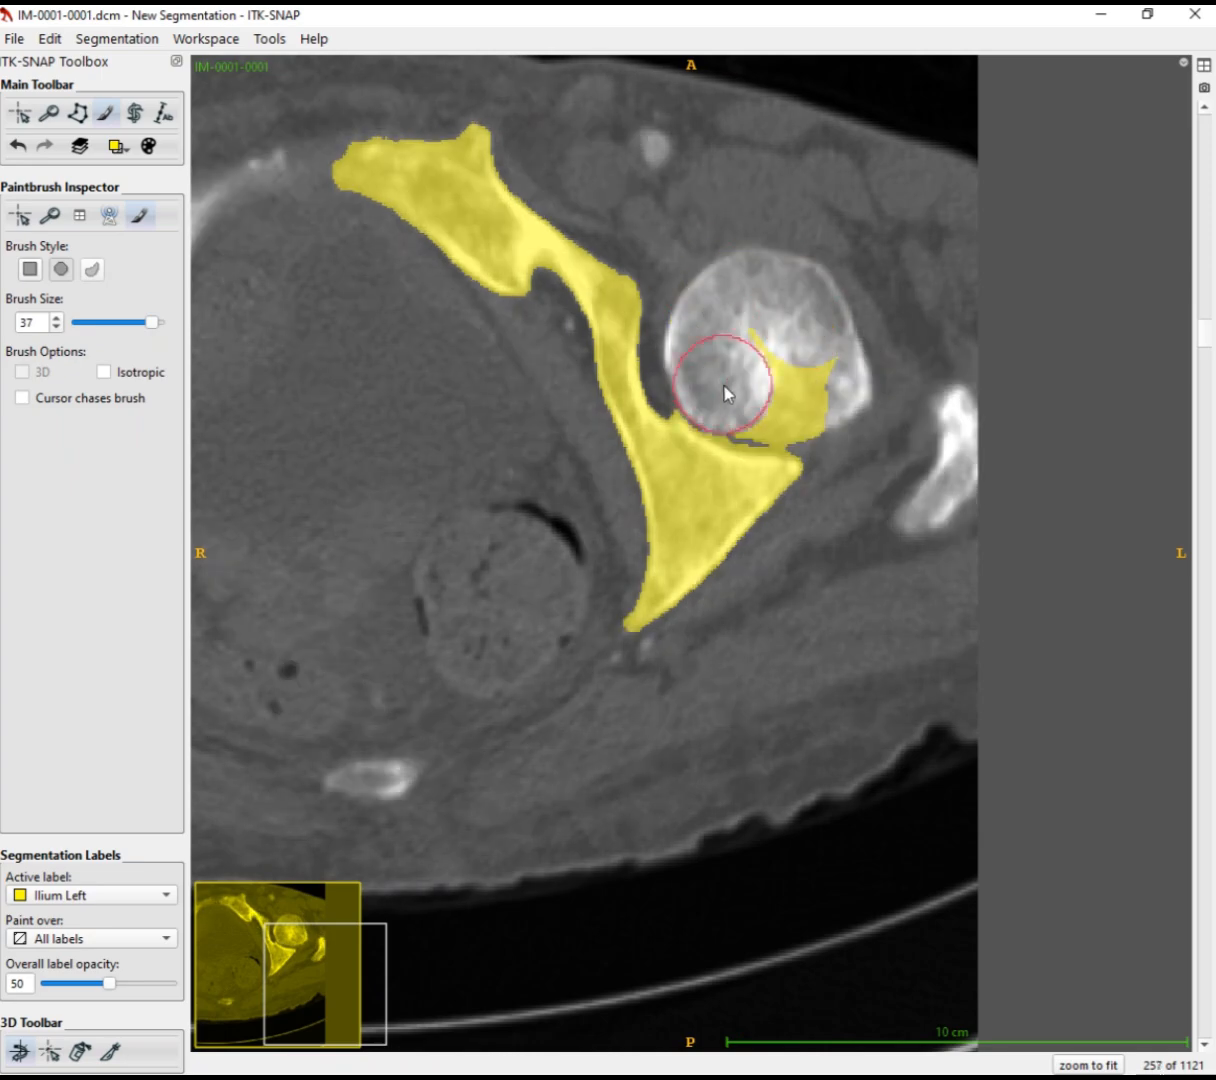
scroll(790, 370, "down", 2)
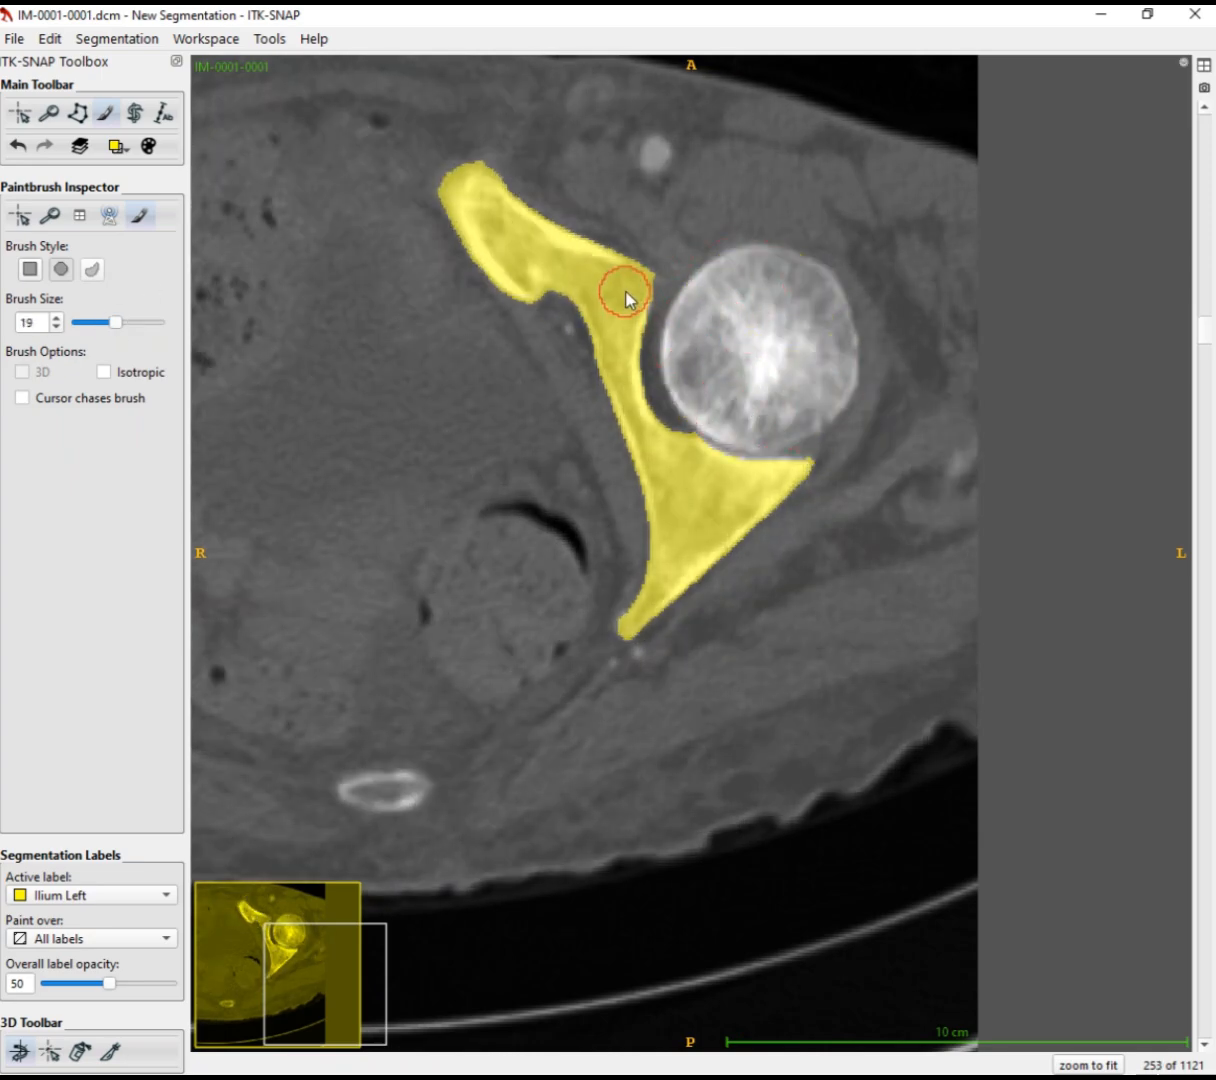
Set the brush size to 40 and erase the femoral head from Ilium Left on the slices just above slice 253
left_click_drag(115, 322, 158, 322)
scroll(793, 271, "down", 1)
mouse_move(793, 271)
right_mouse_down()
mouse_move(755, 399)
mouse_move(812, 370)
right_mouse_up()
scroll(812, 340, "down", 1)
mouse_move(826, 325)
right_mouse_down()
mouse_move(820, 312)
mouse_move(775, 403)
mouse_move(716, 374)
right_mouse_up()
scroll(776, 402, "down", 1)
Restore brush size 40 and erase the remaining femoral head from Ilium Left slice by slice up to slice 244
left_click_drag(84, 322, 158, 322)
scroll(801, 350, "down", 1)
mouse_move(803, 310)
right_mouse_down()
mouse_move(722, 308)
mouse_move(767, 403)
mouse_move(712, 340)
mouse_move(768, 403)
mouse_move(740, 400)
mouse_move(780, 400)
right_mouse_up()
scroll(767, 403, "down", 1)
scroll(815, 368, "down", 1)
scroll(790, 385, "down", 1)
mouse_move(810, 318)
right_mouse_down()
mouse_move(716, 340)
mouse_move(768, 402)
right_mouse_up()
scroll(780, 395, "down", 1)
right_click_drag(820, 328, 770, 287)
right_click_drag(766, 399, 803, 407)
scroll(795, 328, "down", 15)
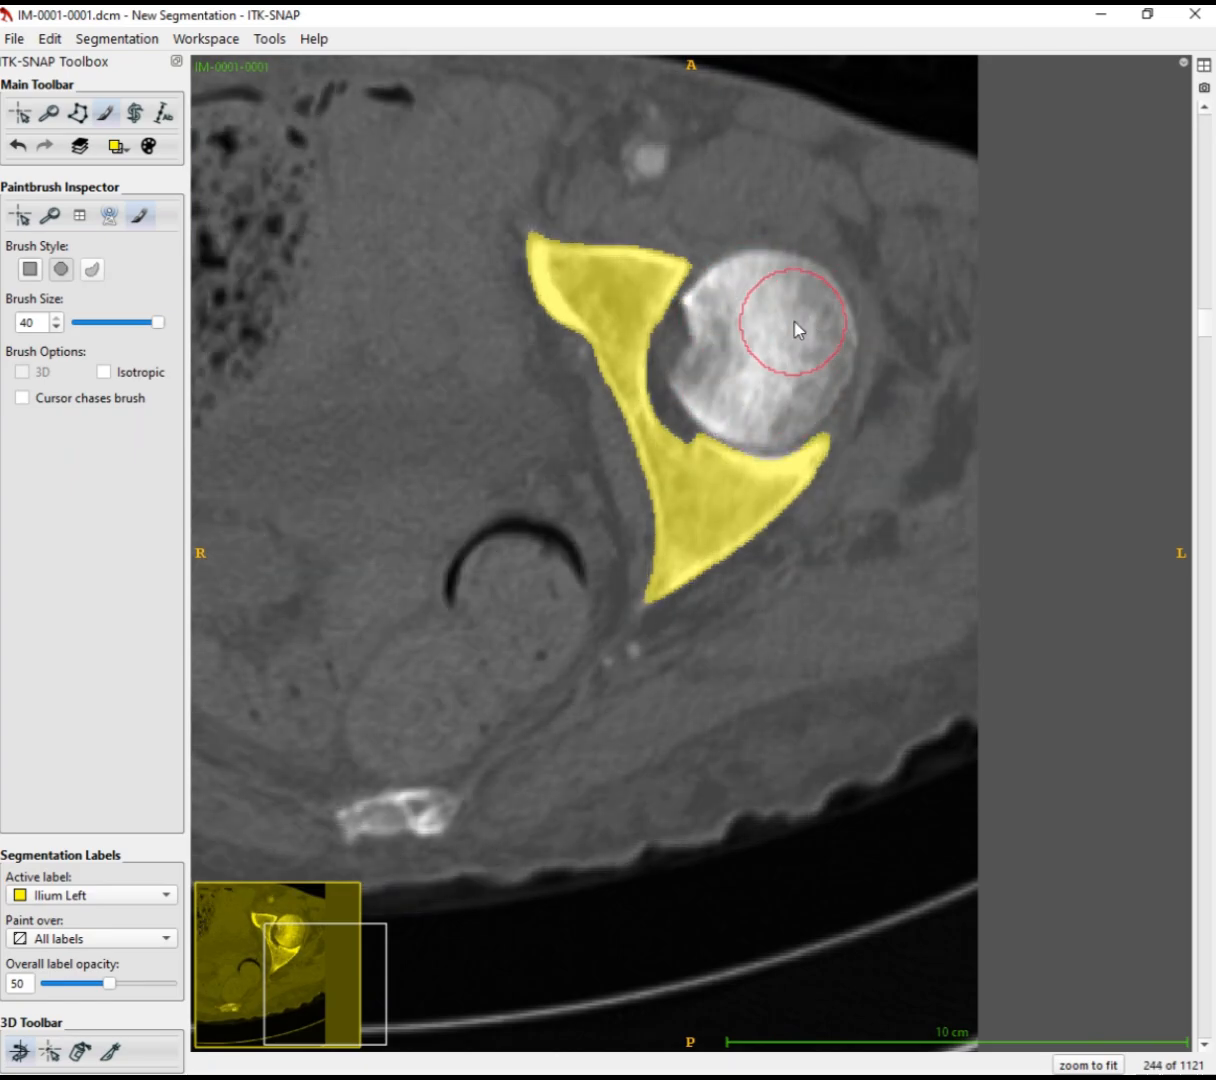
Set the brush size to 19 and erase the sacrum from Ilium Left along the sacroiliac joint on slices 196 to 183
scroll(766, 290, "up", 20)
left_click_drag(1208, 368, 1200, 292)
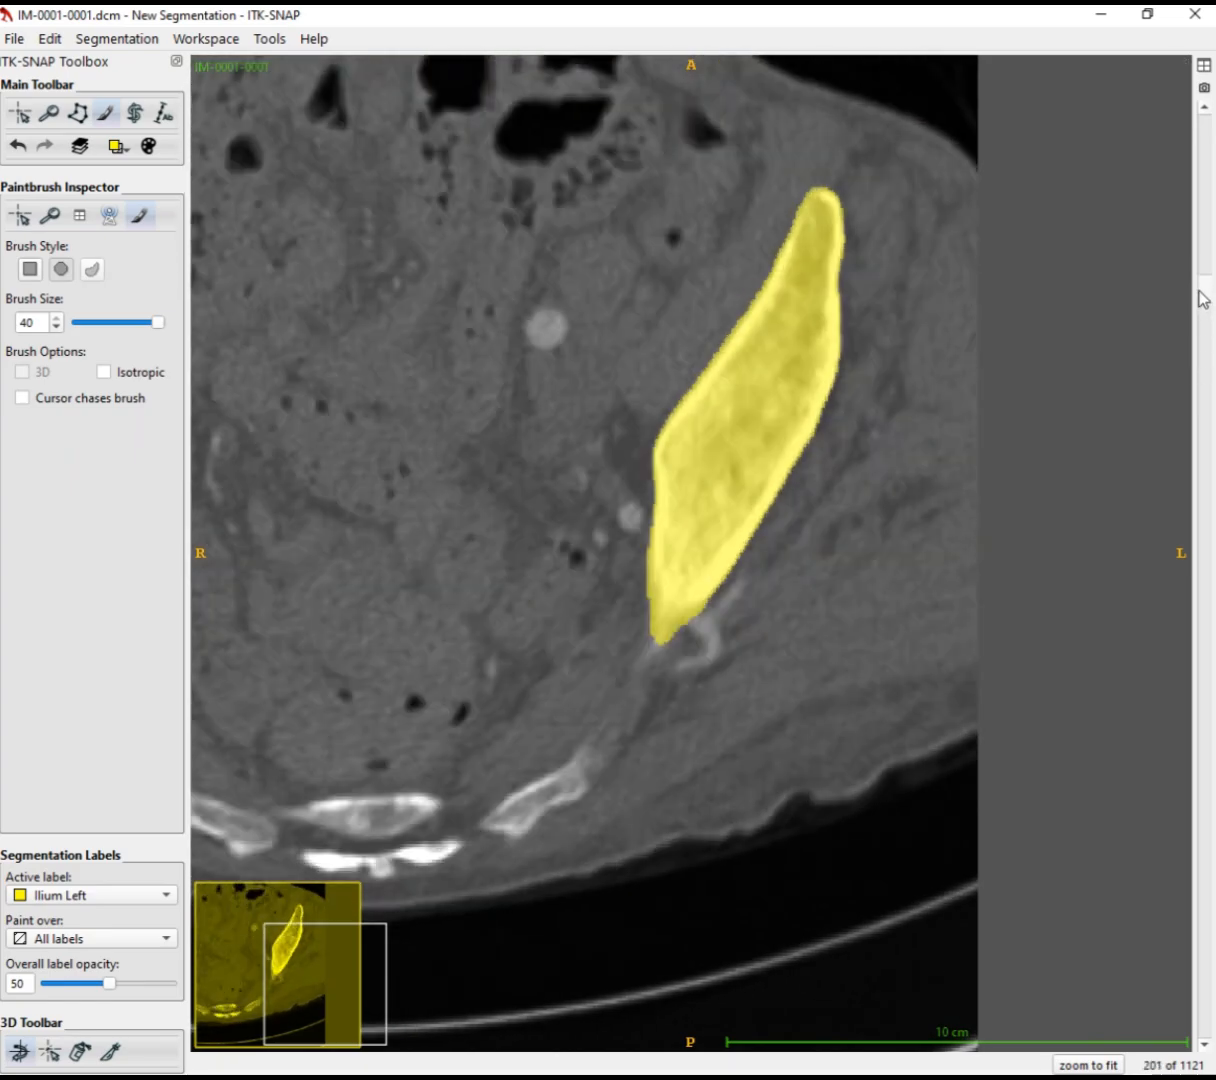
scroll(657, 617, "up", 6)
scroll(657, 617, "down", 8)
scroll(95, 325, "down", 7)
scroll(596, 569, "down", 2)
scroll(596, 573, "down", 3)
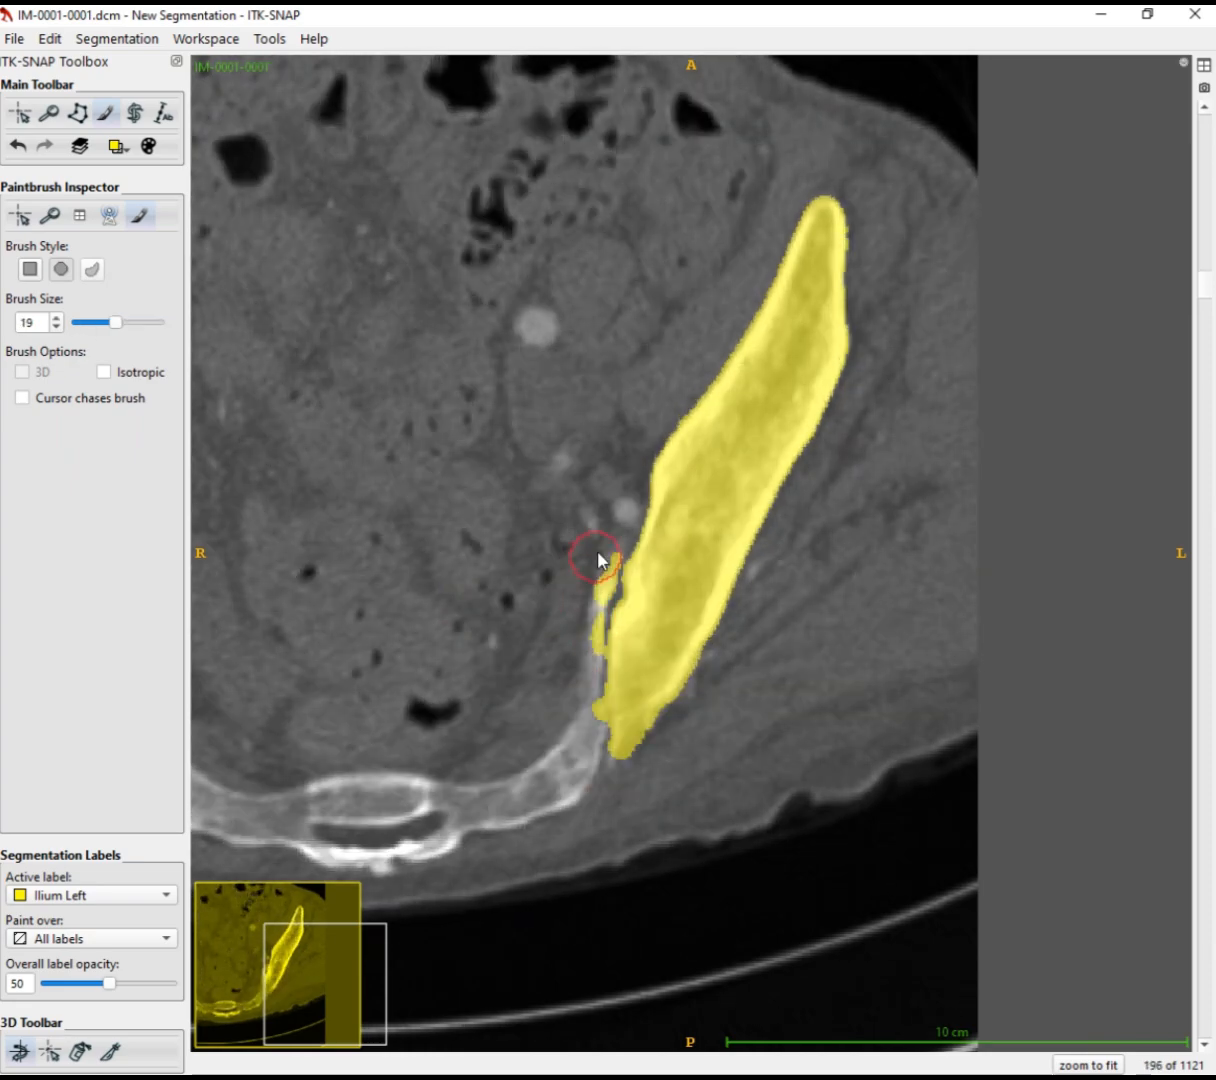
scroll(583, 696, "down", 3)
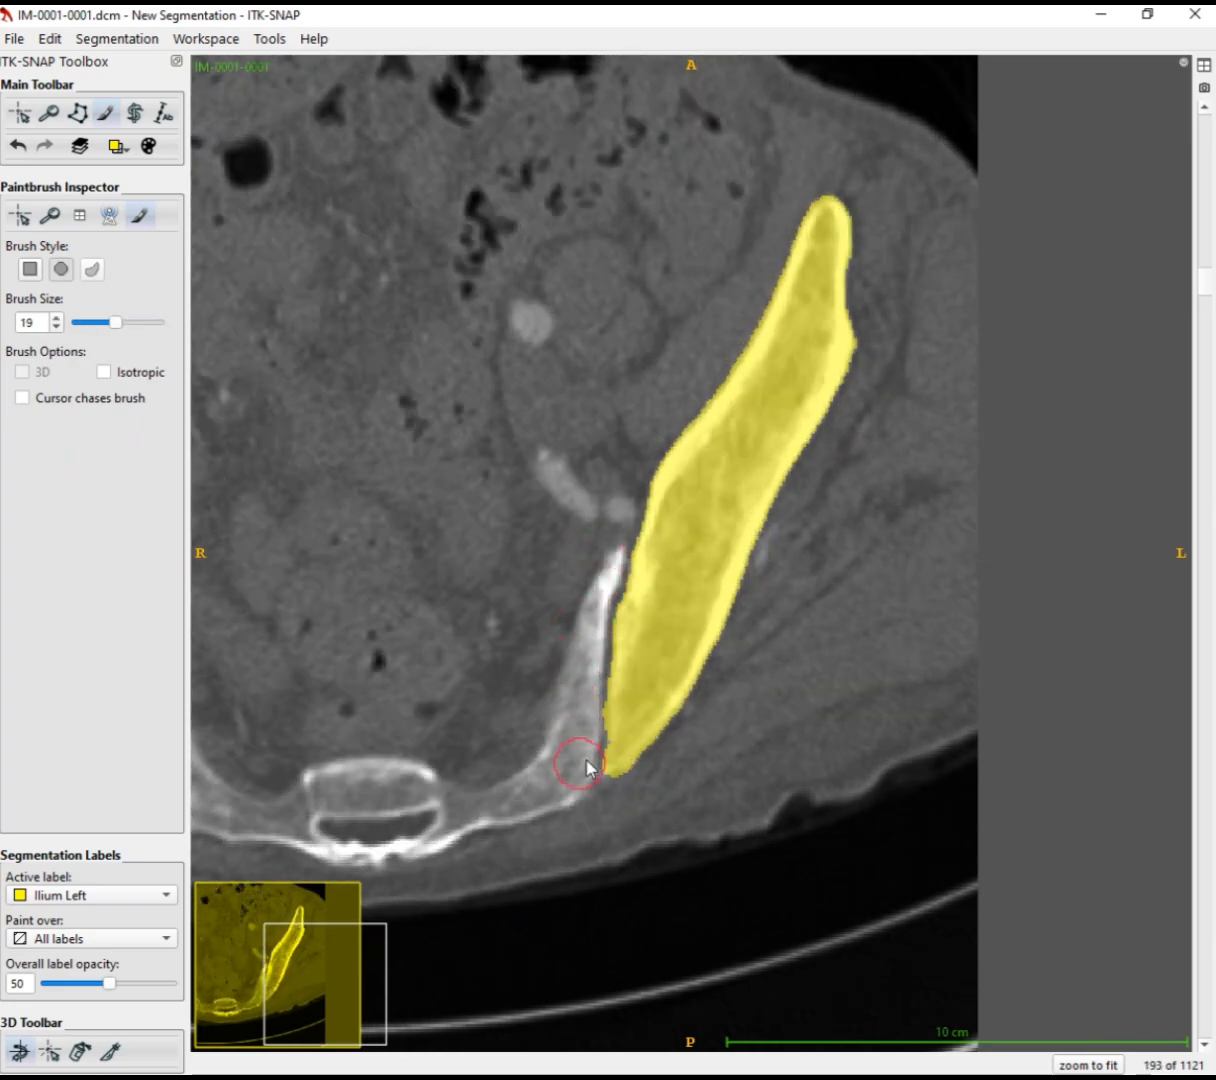
scroll(603, 553, "down", 5)
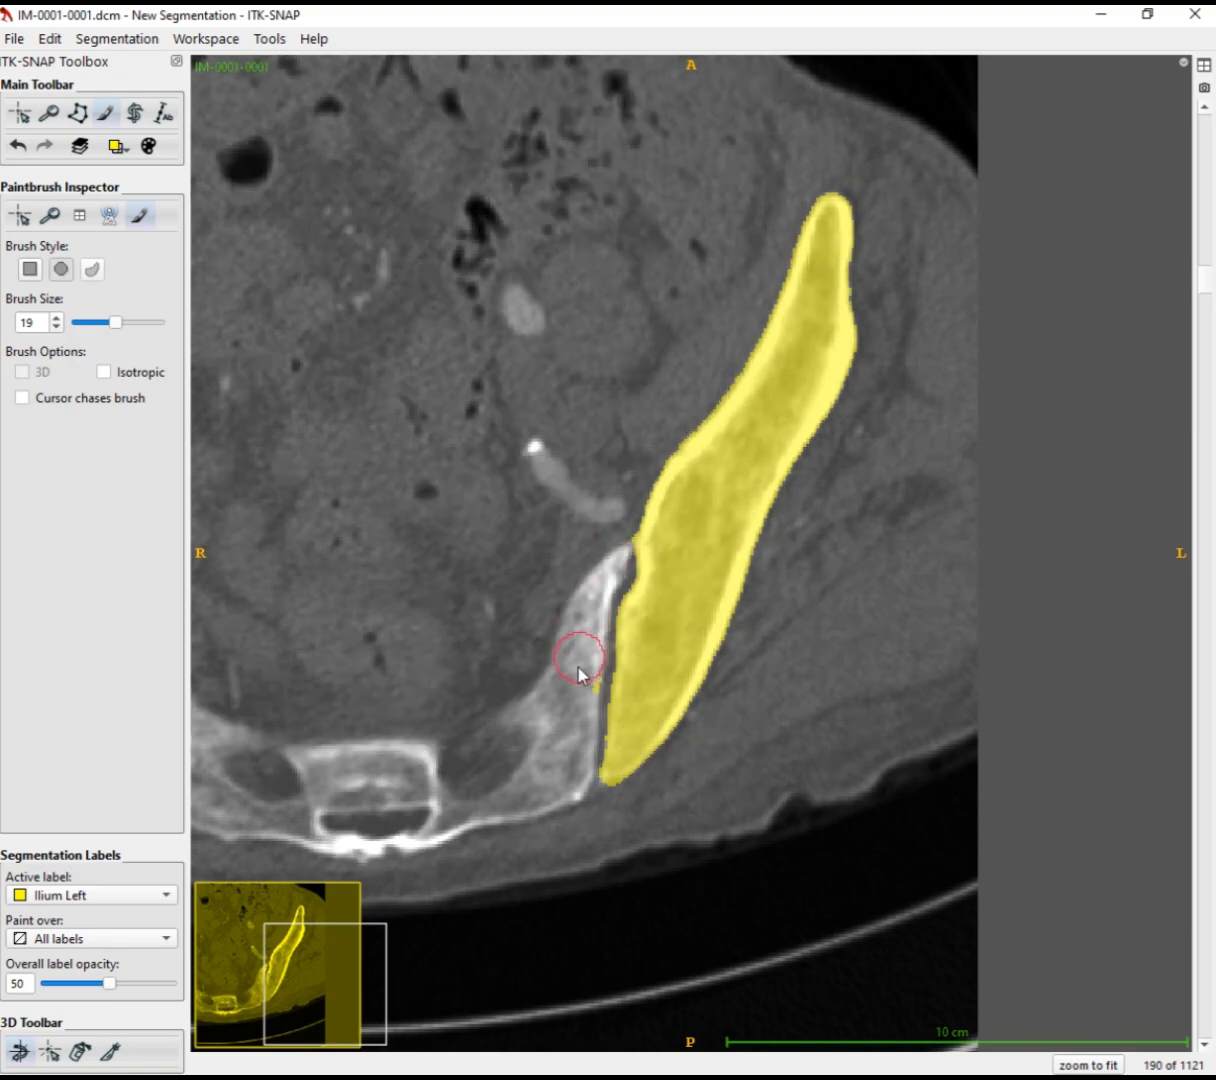
scroll(586, 650, "down", 3)
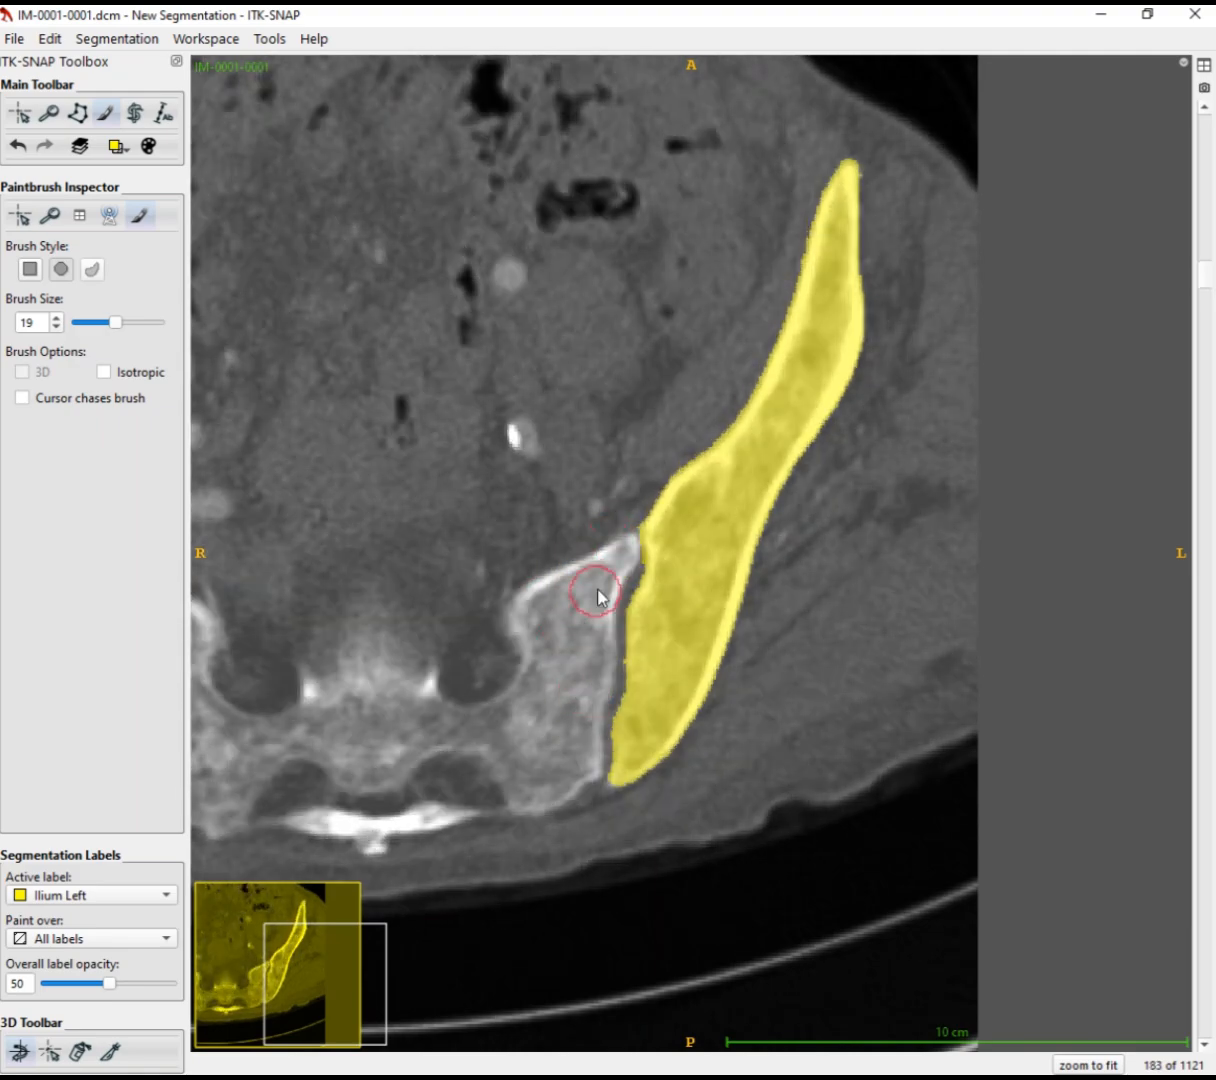
Erase the sacral part of Ilium Left on slices 180 to 175, reducing the brush size to 7 near the joint
scroll(600, 598, "down", 2)
scroll(604, 653, "down", 2)
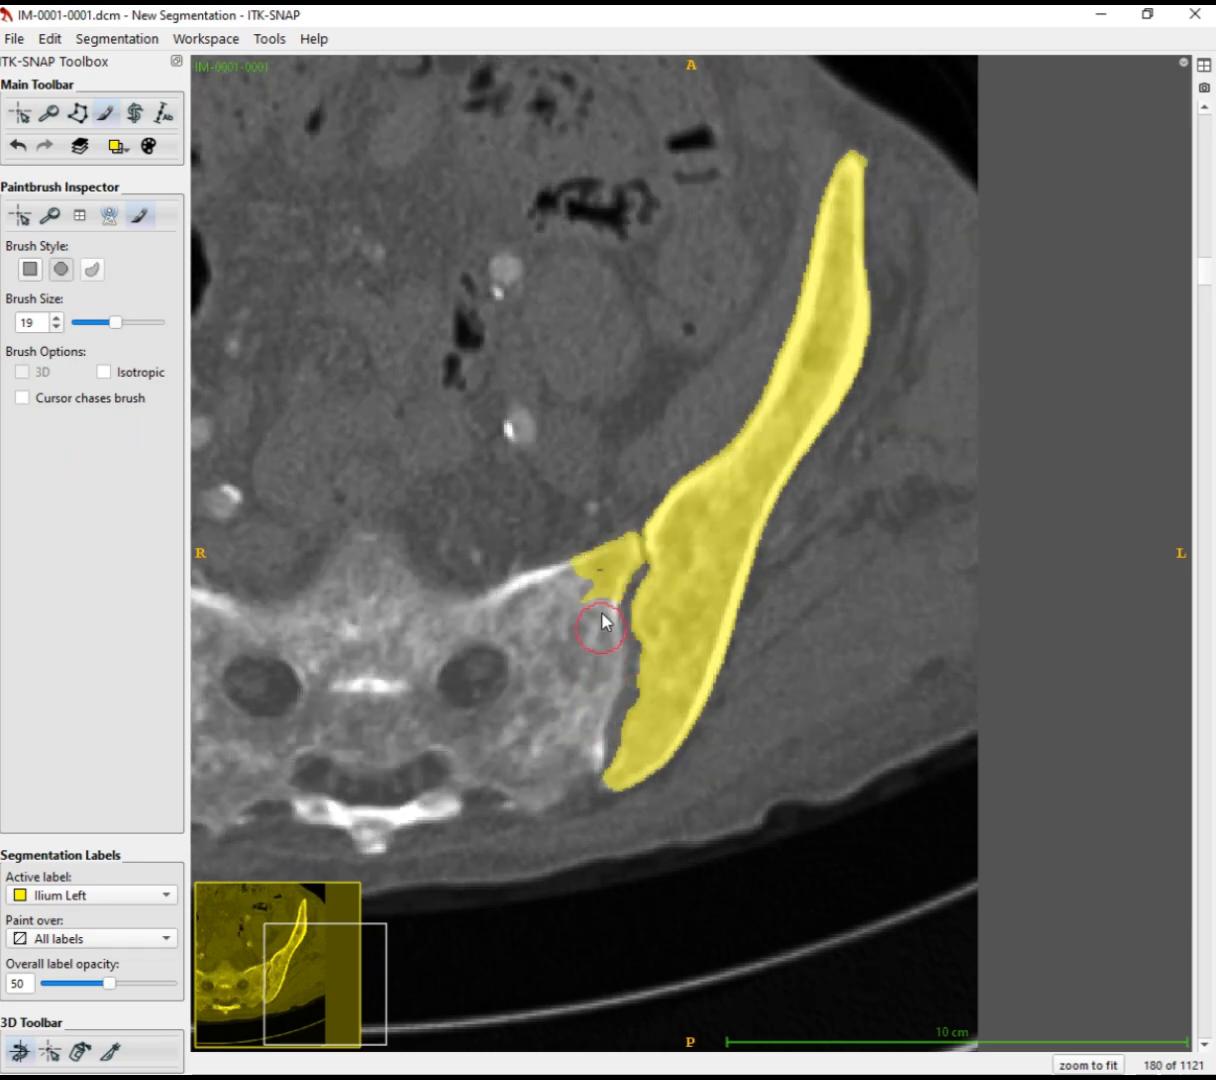
scroll(600, 708, "down", 4)
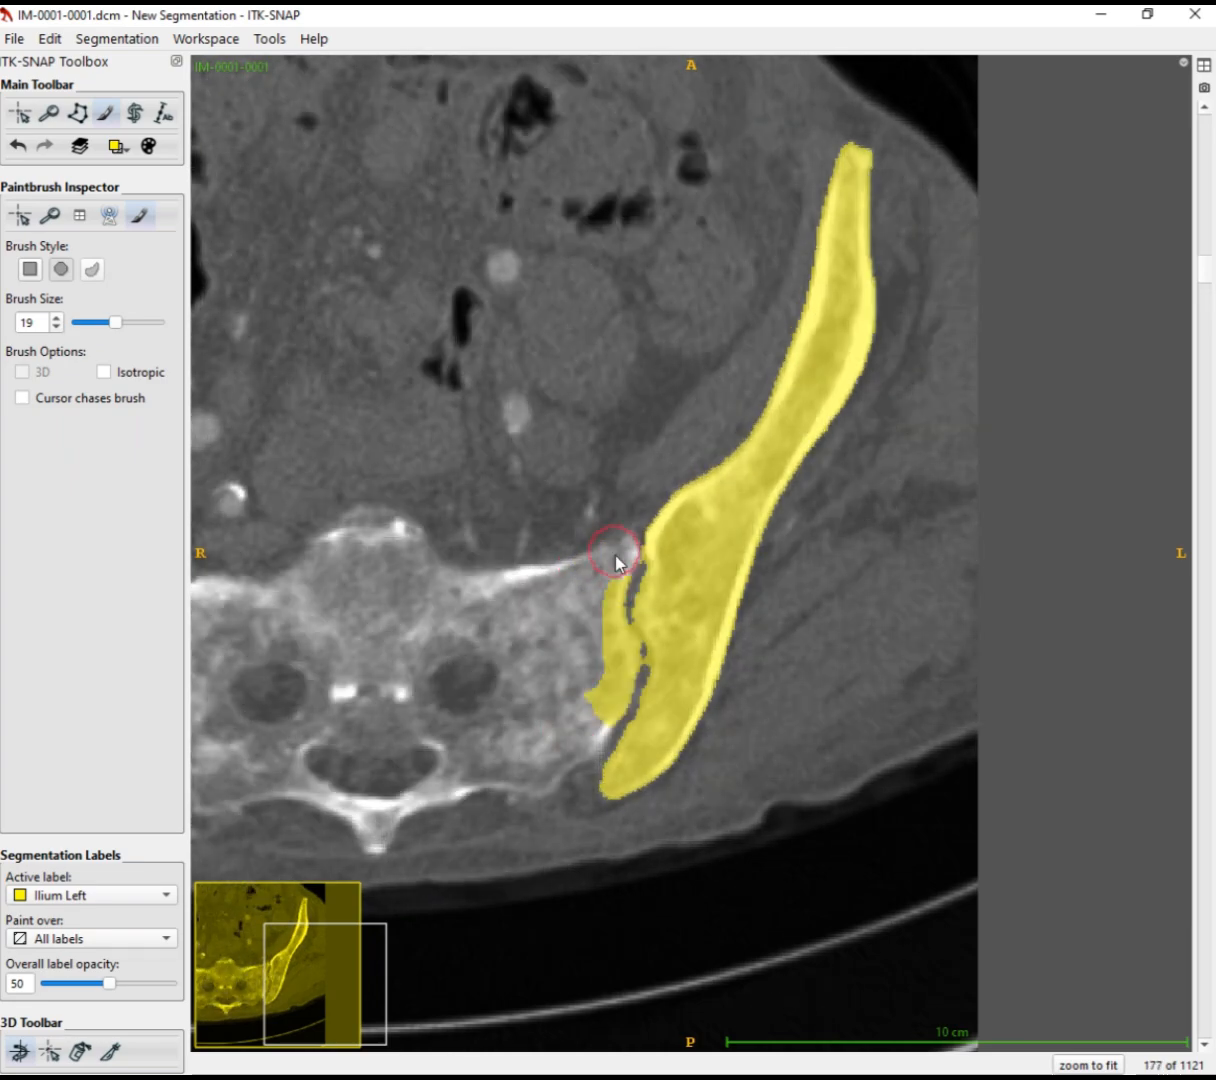
scroll(610, 680, "down", 2)
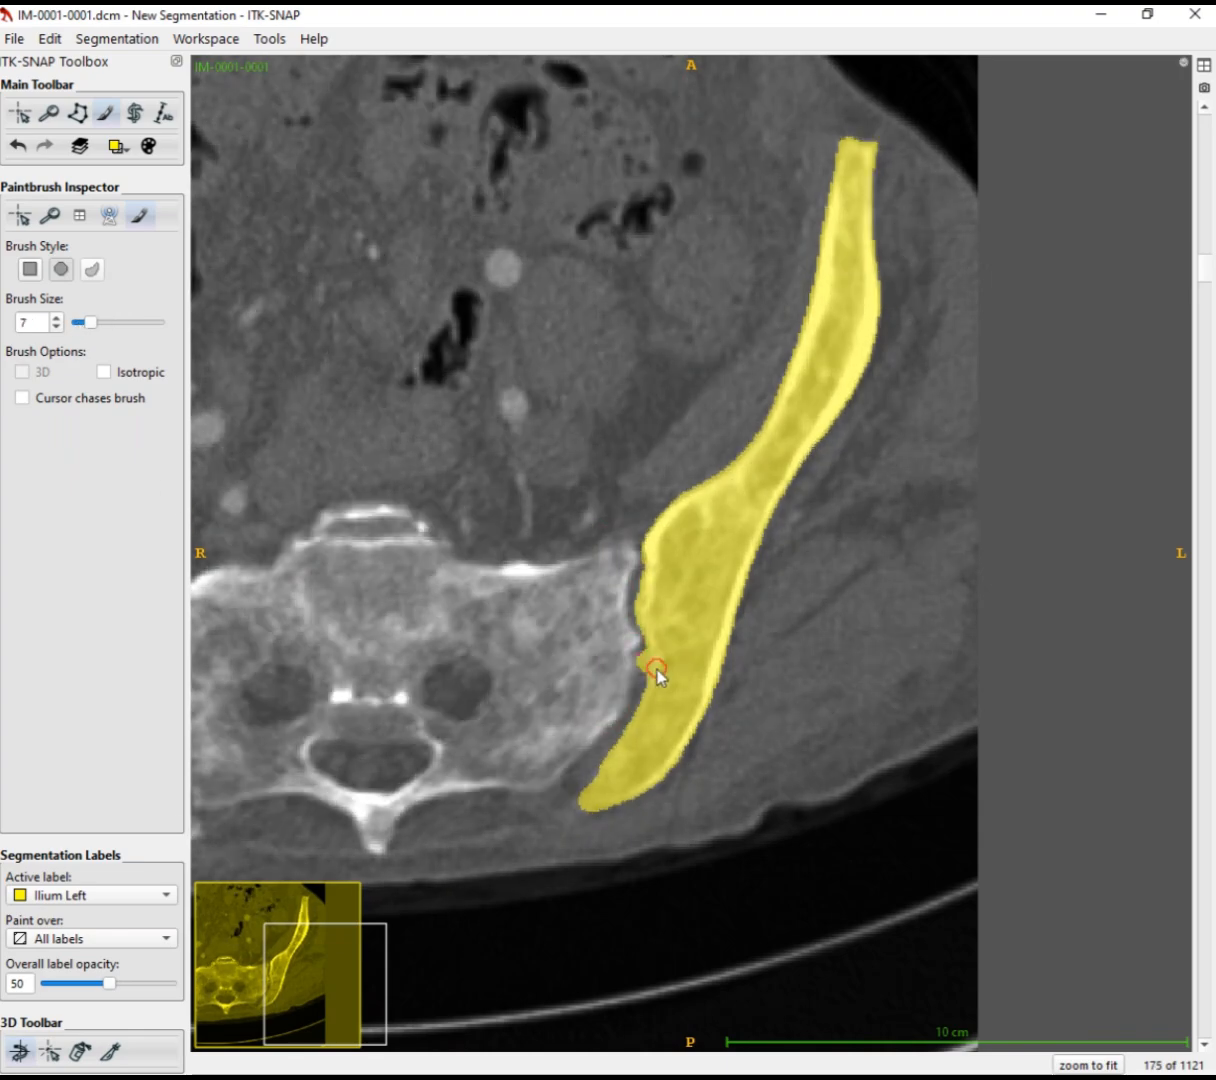
Set the brush size to 25 and erase the sacral wing from Ilium Left on slices 171 to 154
scroll(630, 625, "down", 1)
left_click_drag(91, 322, 127, 322)
scroll(523, 543, "down", 1)
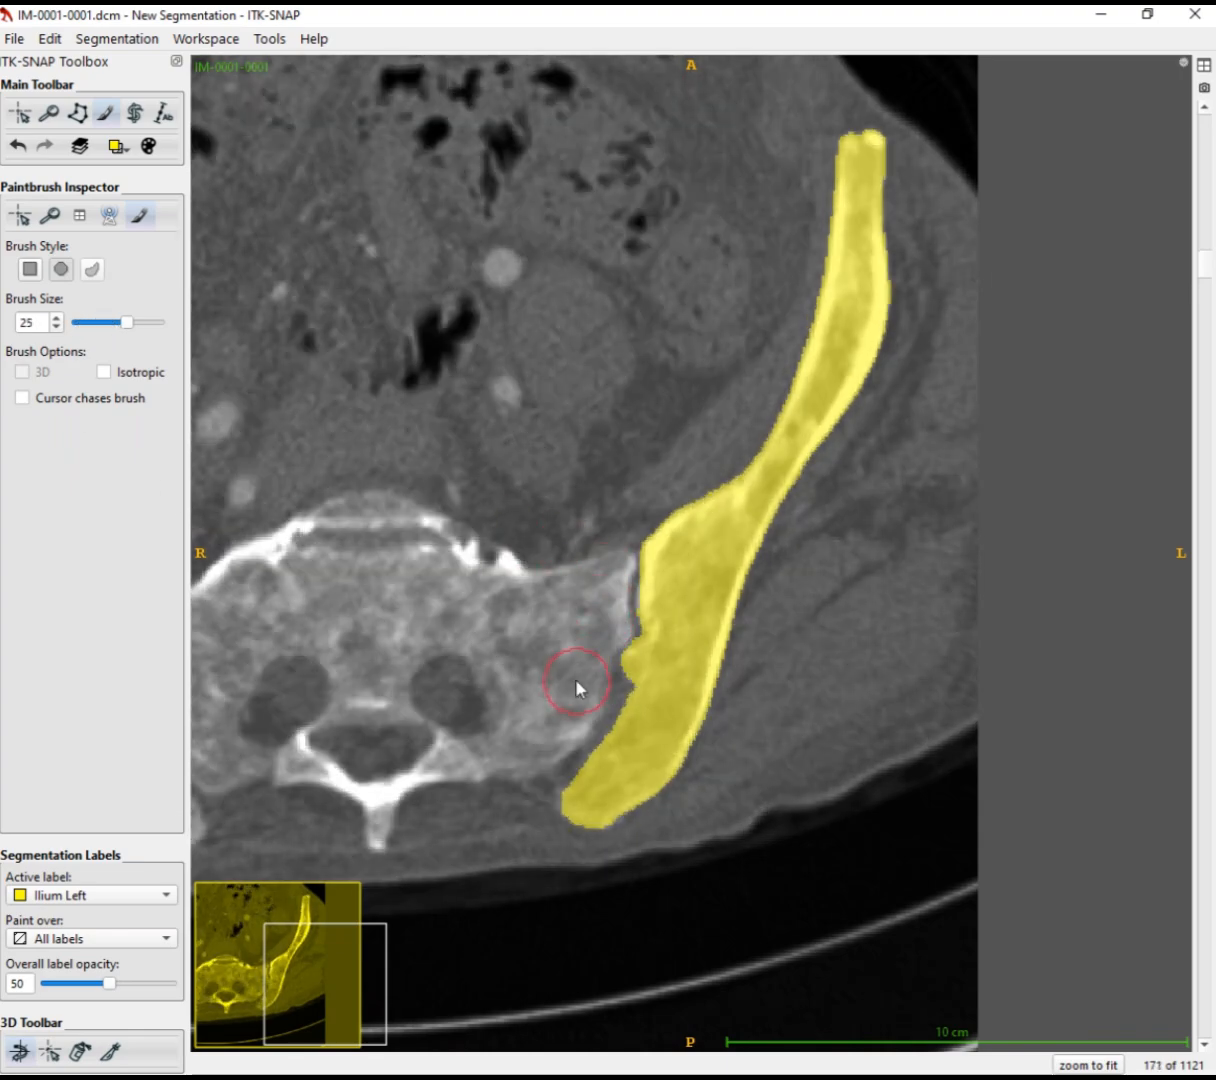
scroll(577, 688, "down", 8)
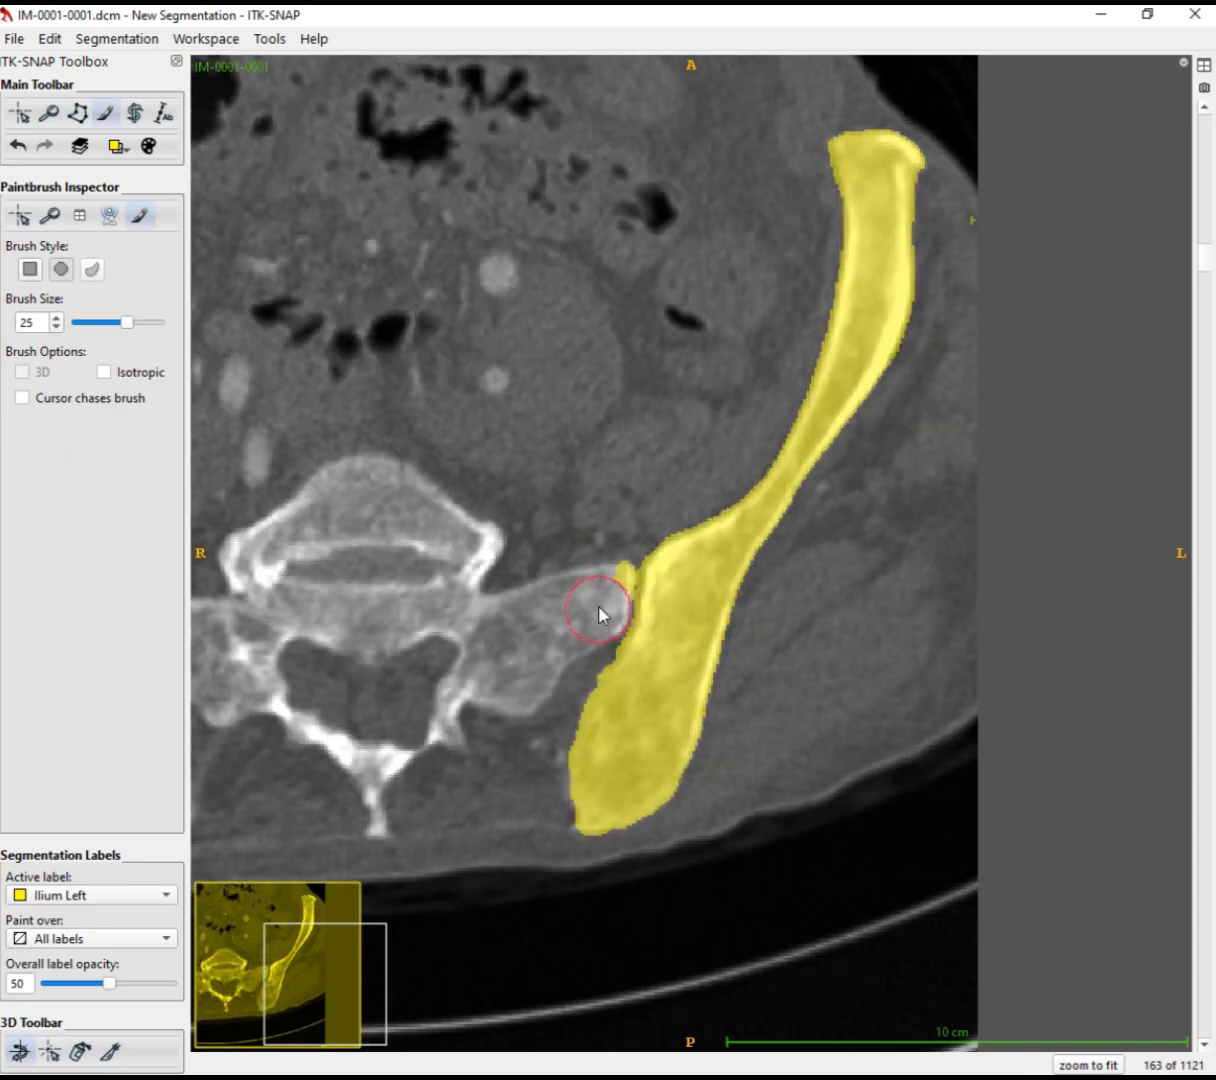
scroll(601, 614, "down", 3)
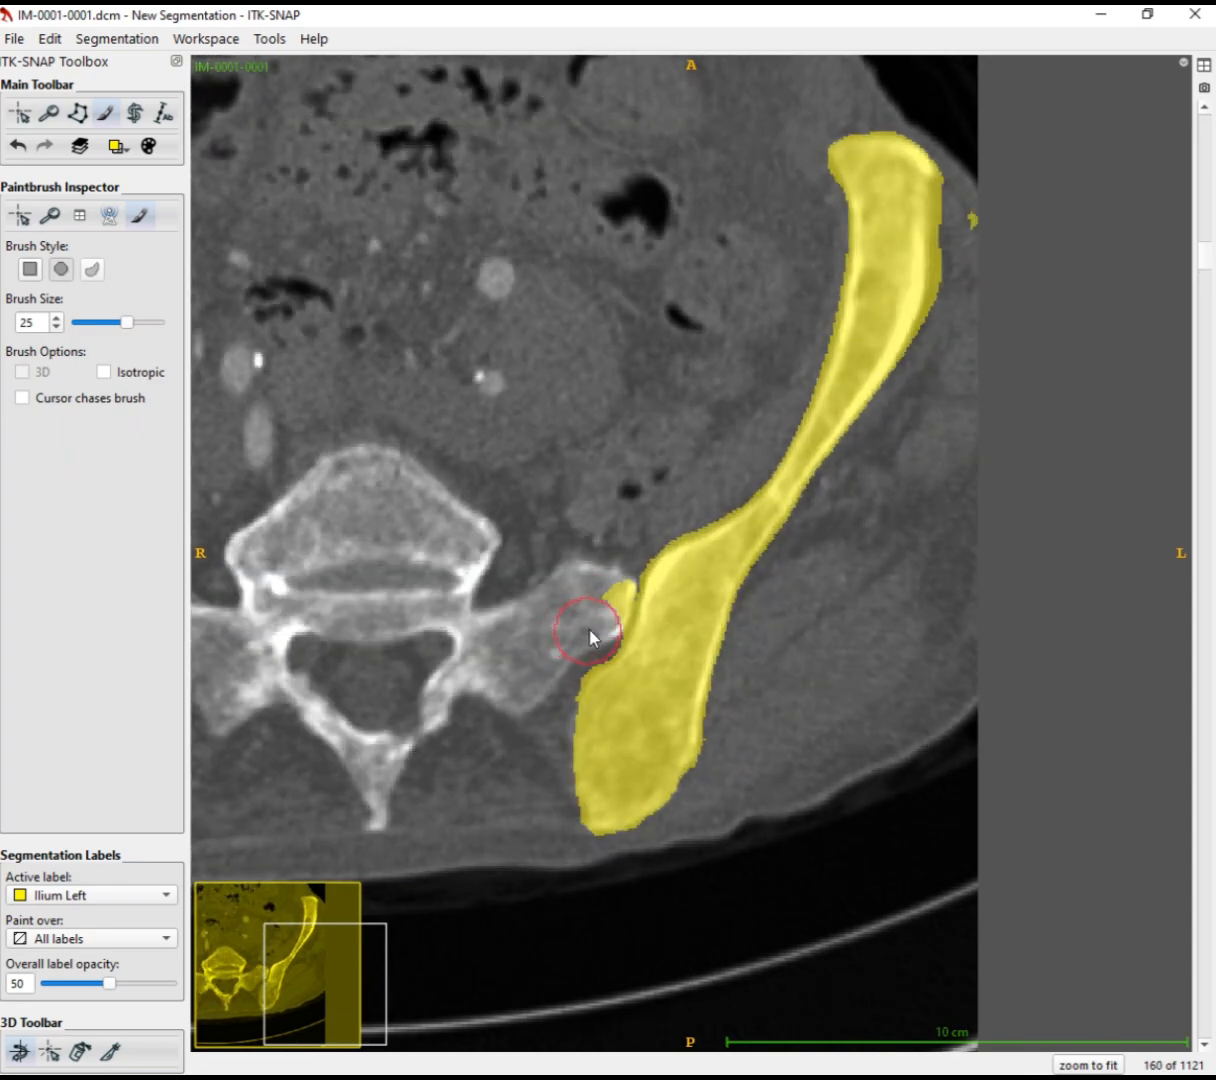
scroll(590, 637, "down", 6)
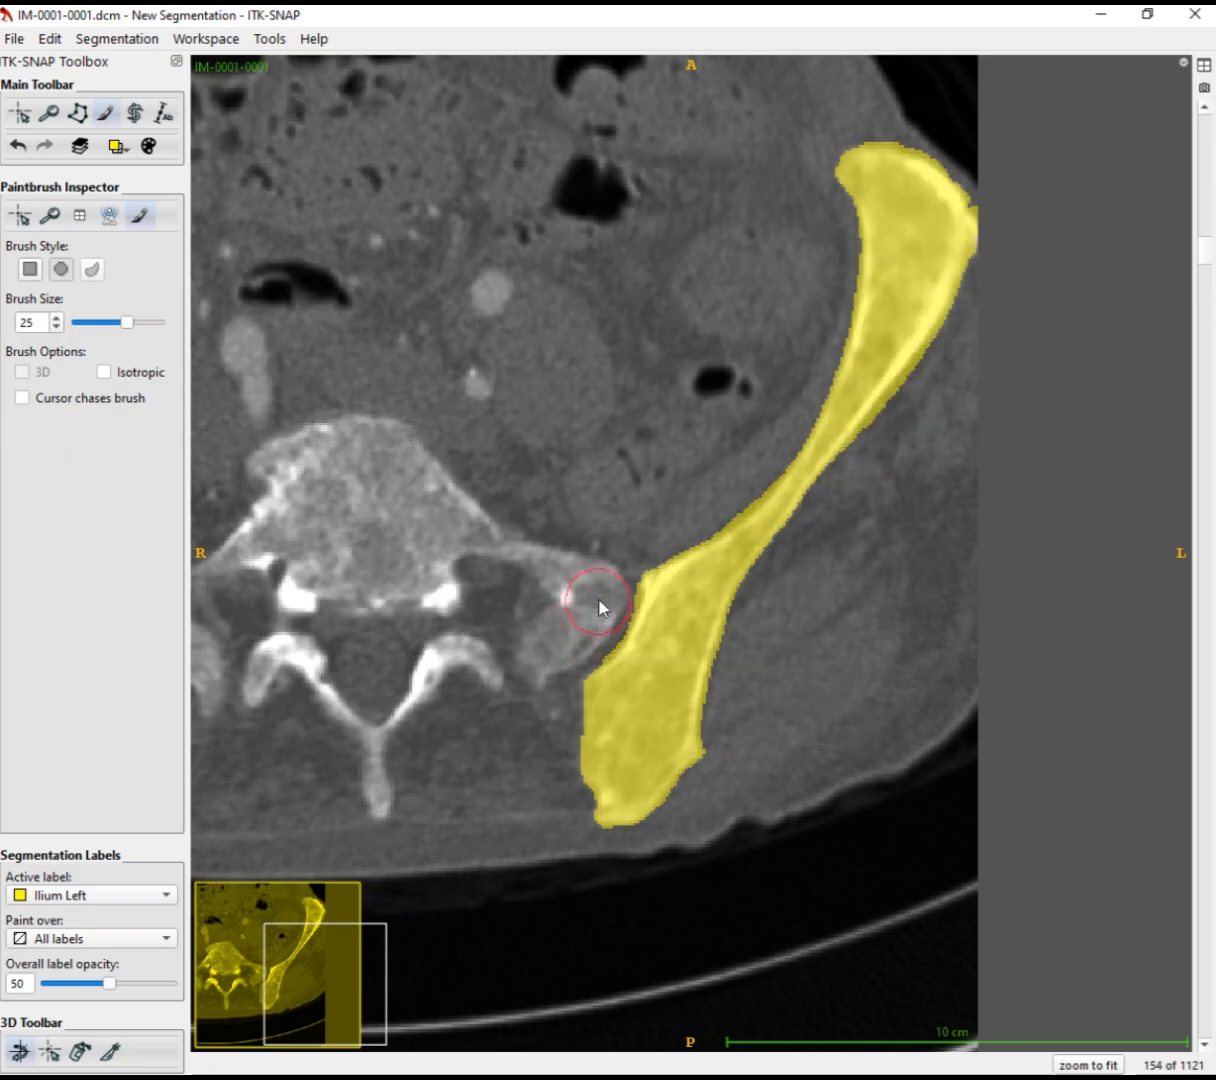
scroll(597, 618, "down", 2)
Reduce the brush size to 20 and erase the stray Ilium Left patches outside the iliac crest on slices 163 to 157
scroll(612, 538, "up", 11)
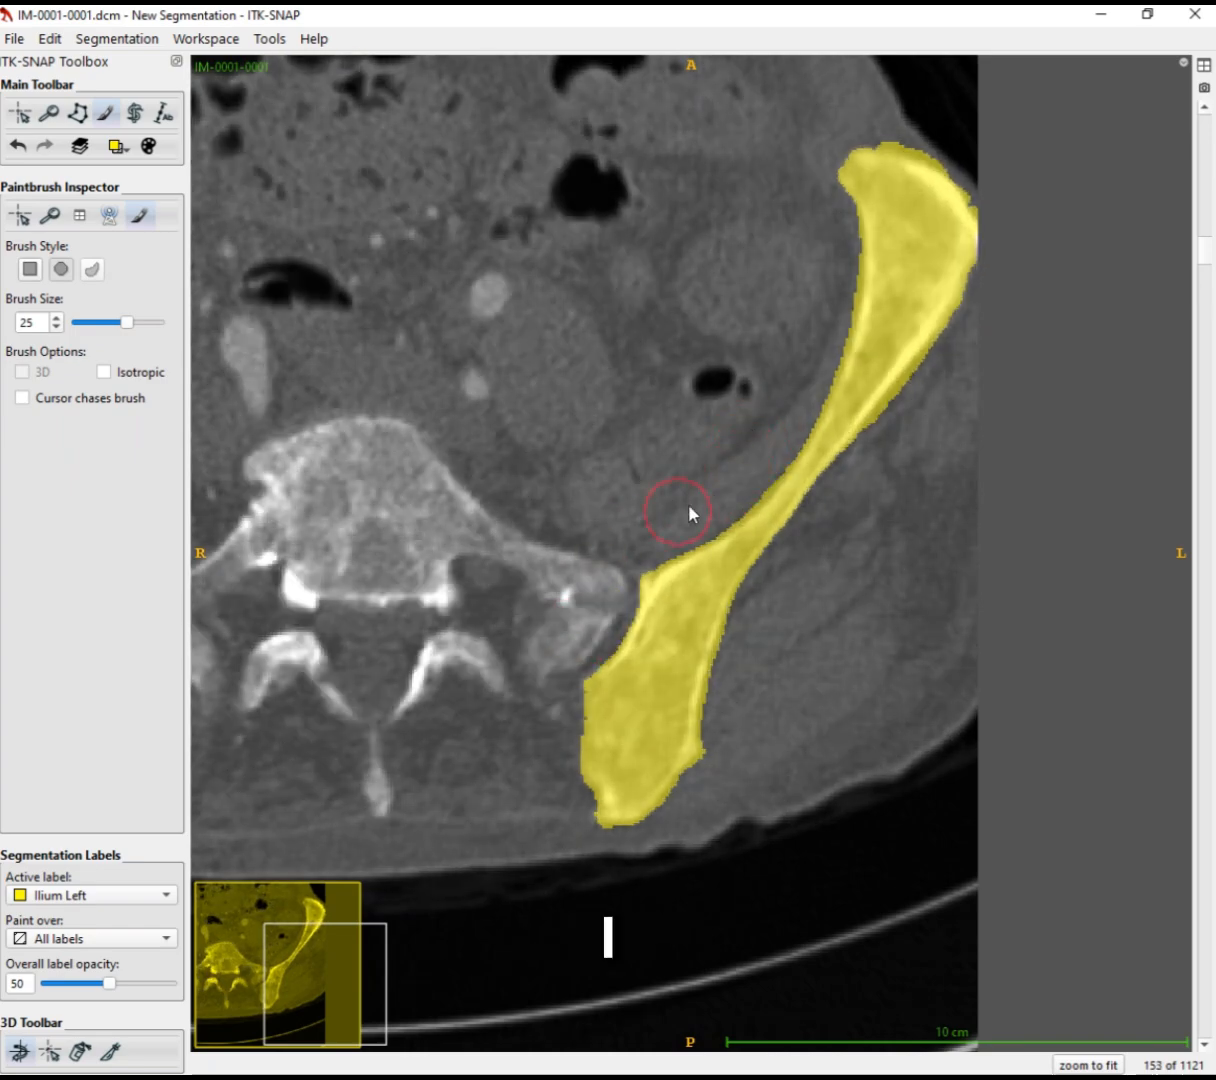
scroll(655, 504, "down", 20)
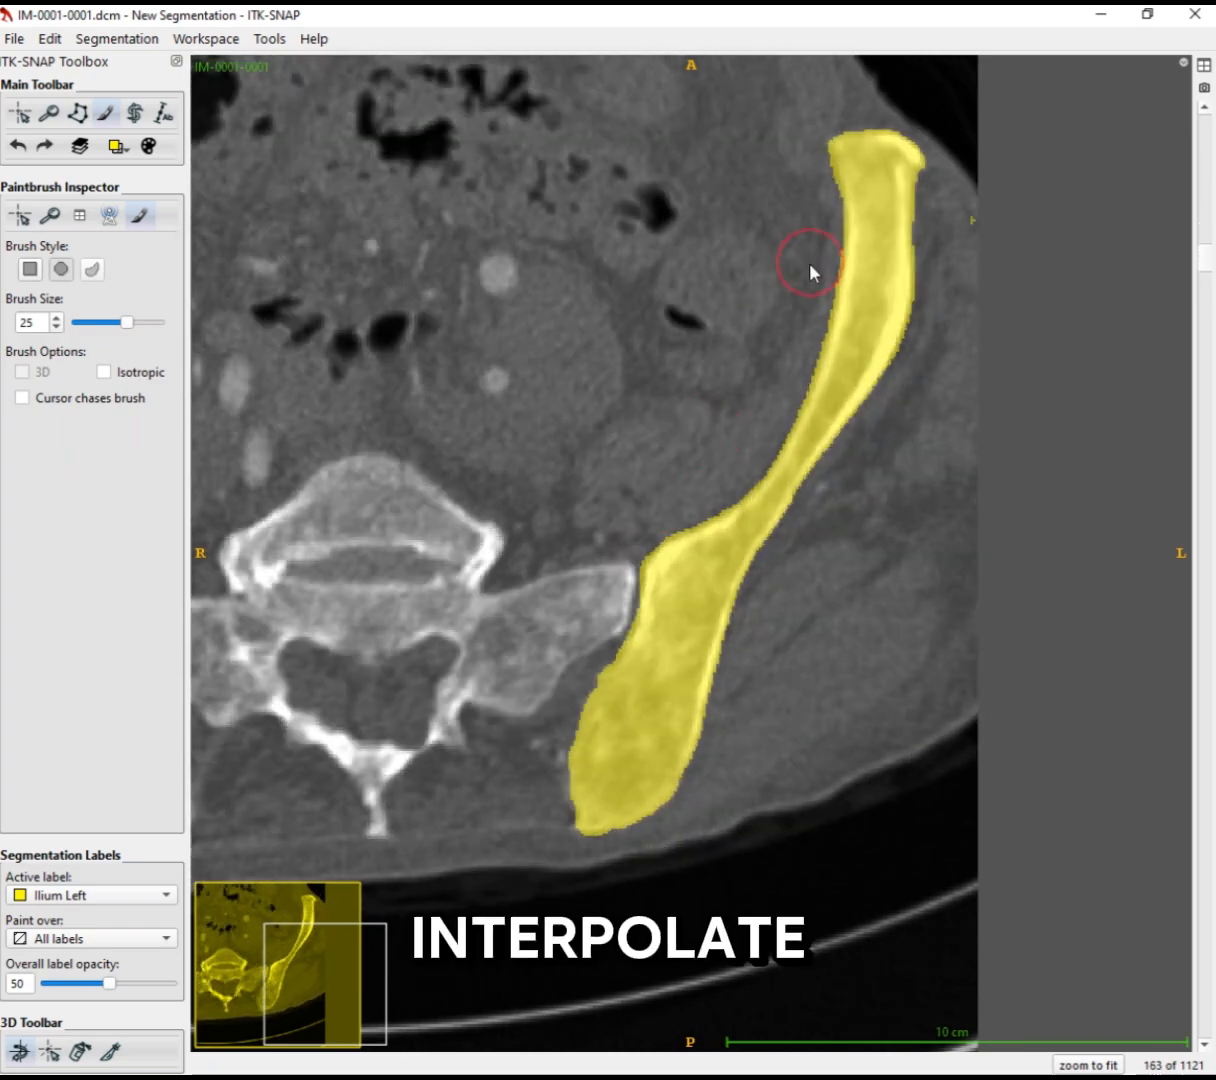
scroll(944, 266, "down", 1)
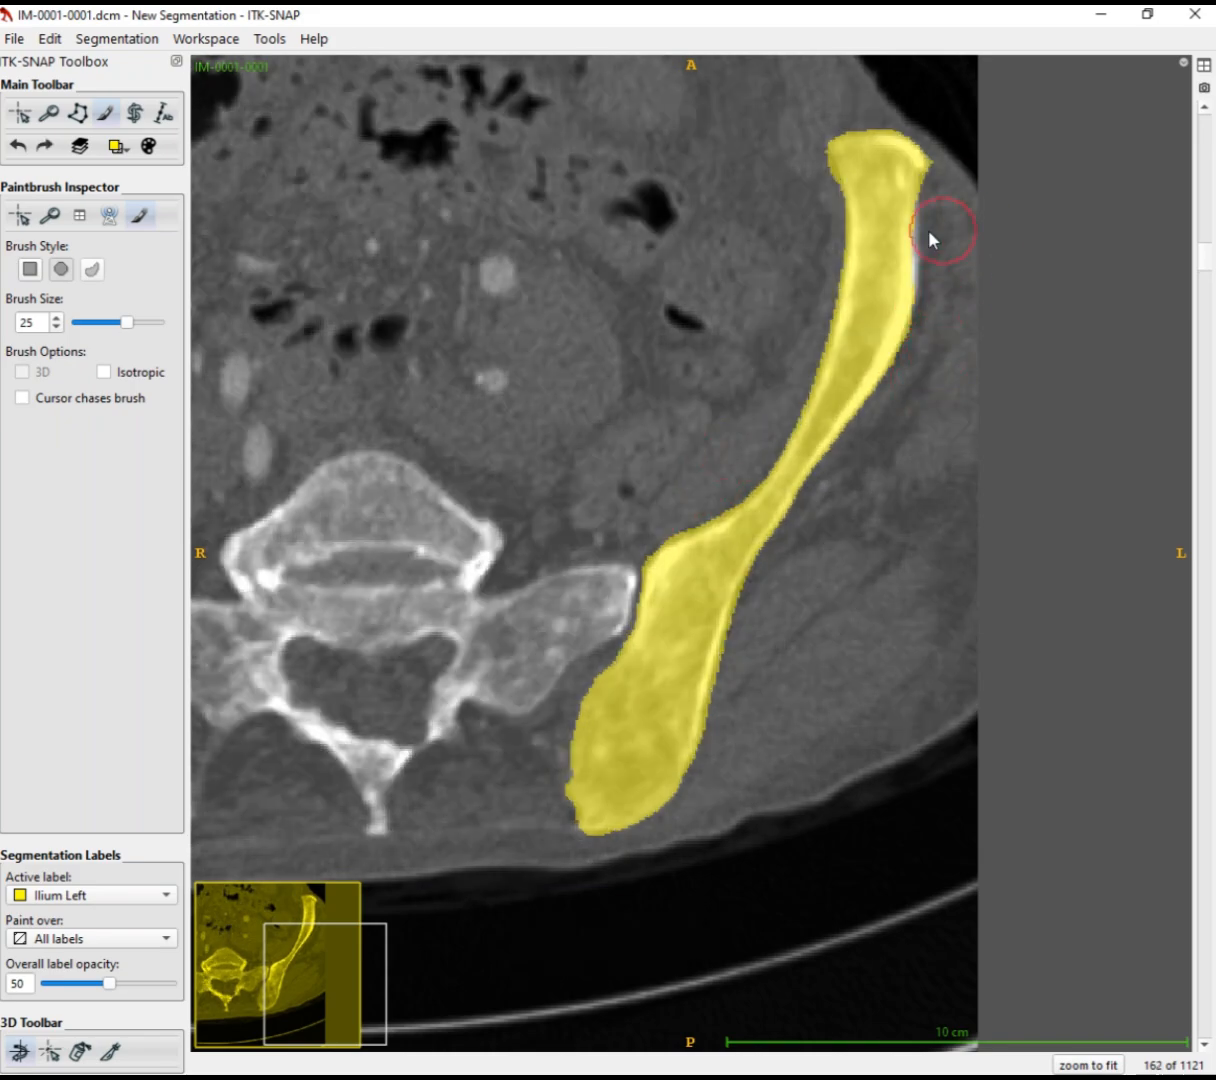
scroll(944, 264, "down", 2)
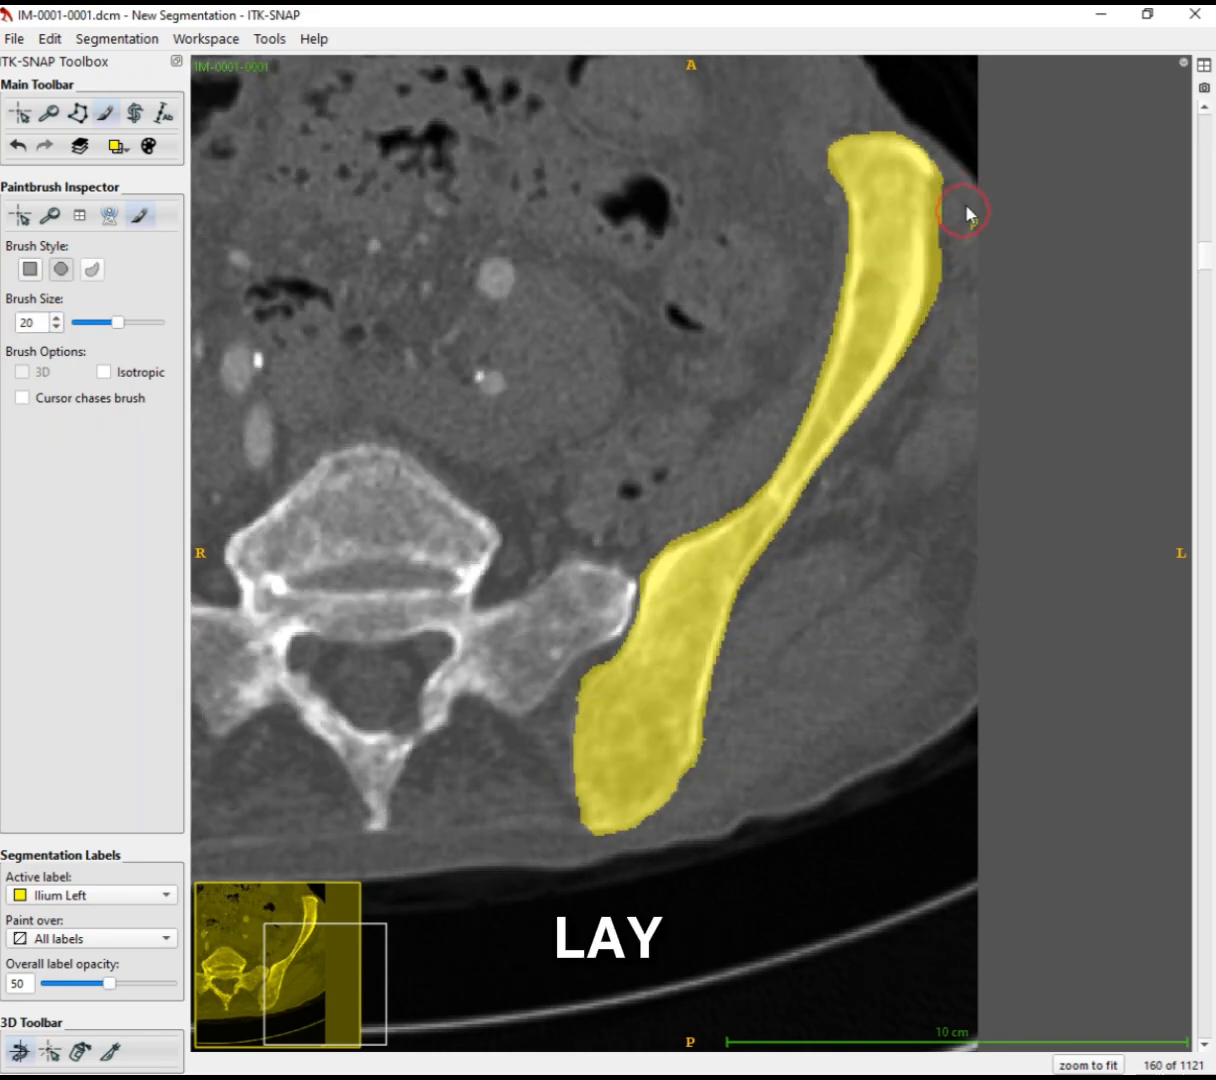
scroll(928, 365, "down", 2)
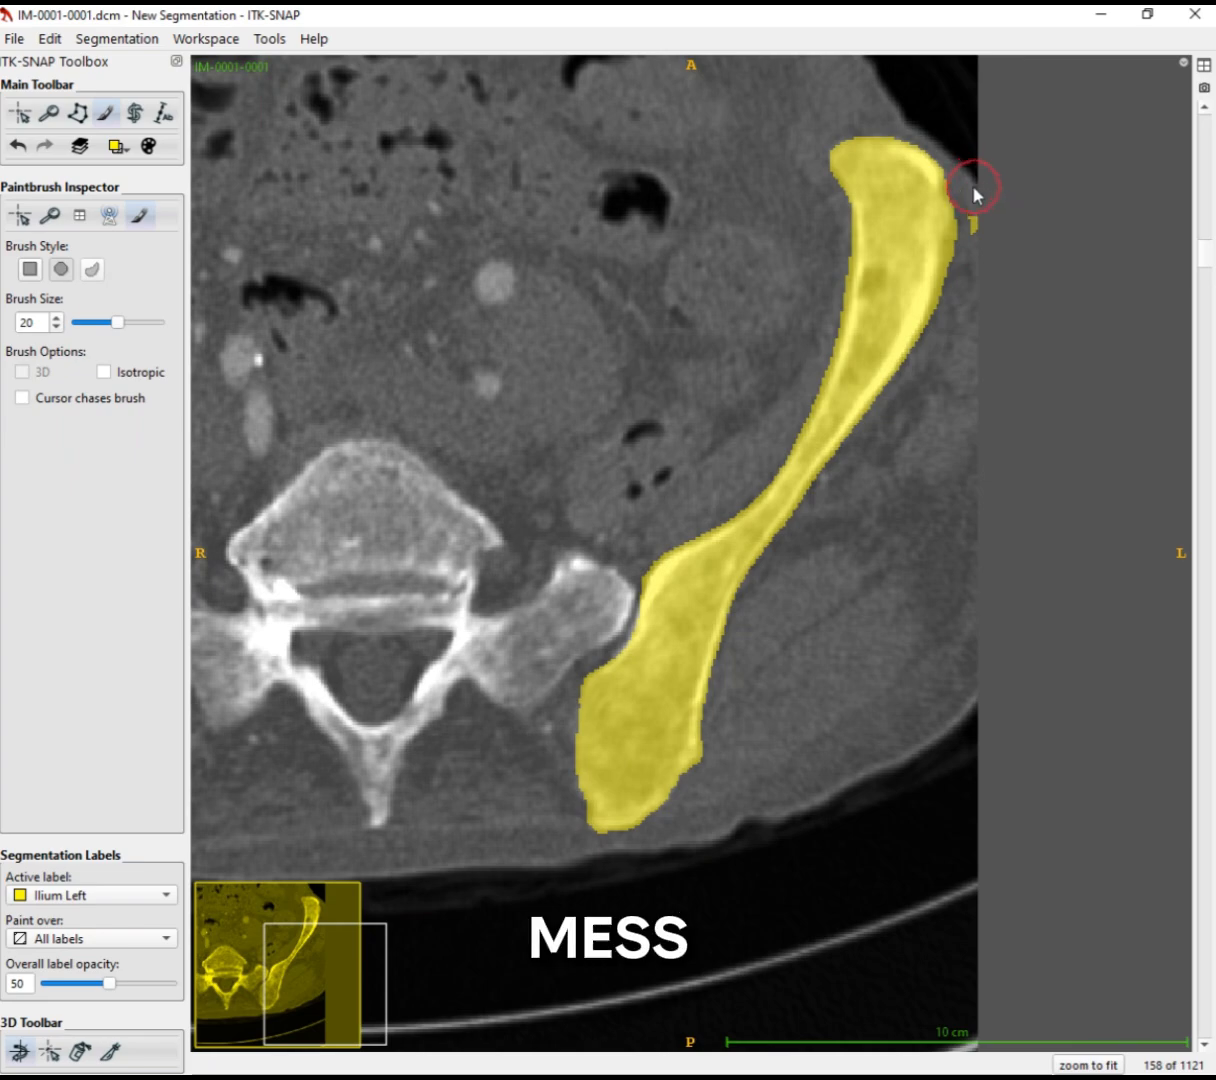
scroll(990, 280, "down", 1)
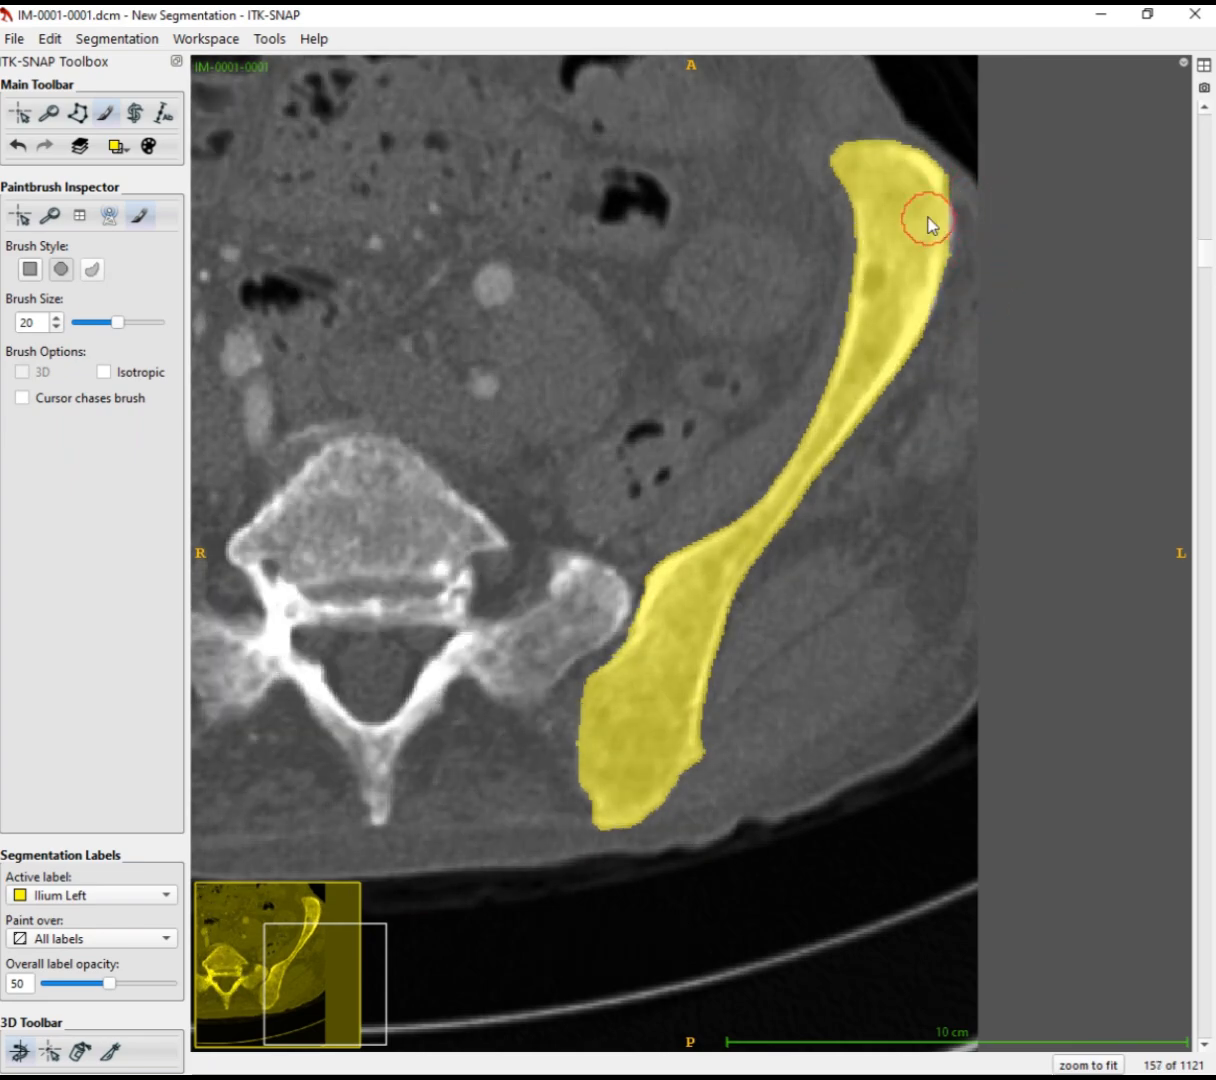
Trim the excess Ilium Left label around the outer iliac crest on slices 154 to 142, reducing the brush size to 14
scroll(868, 136, "down", 3)
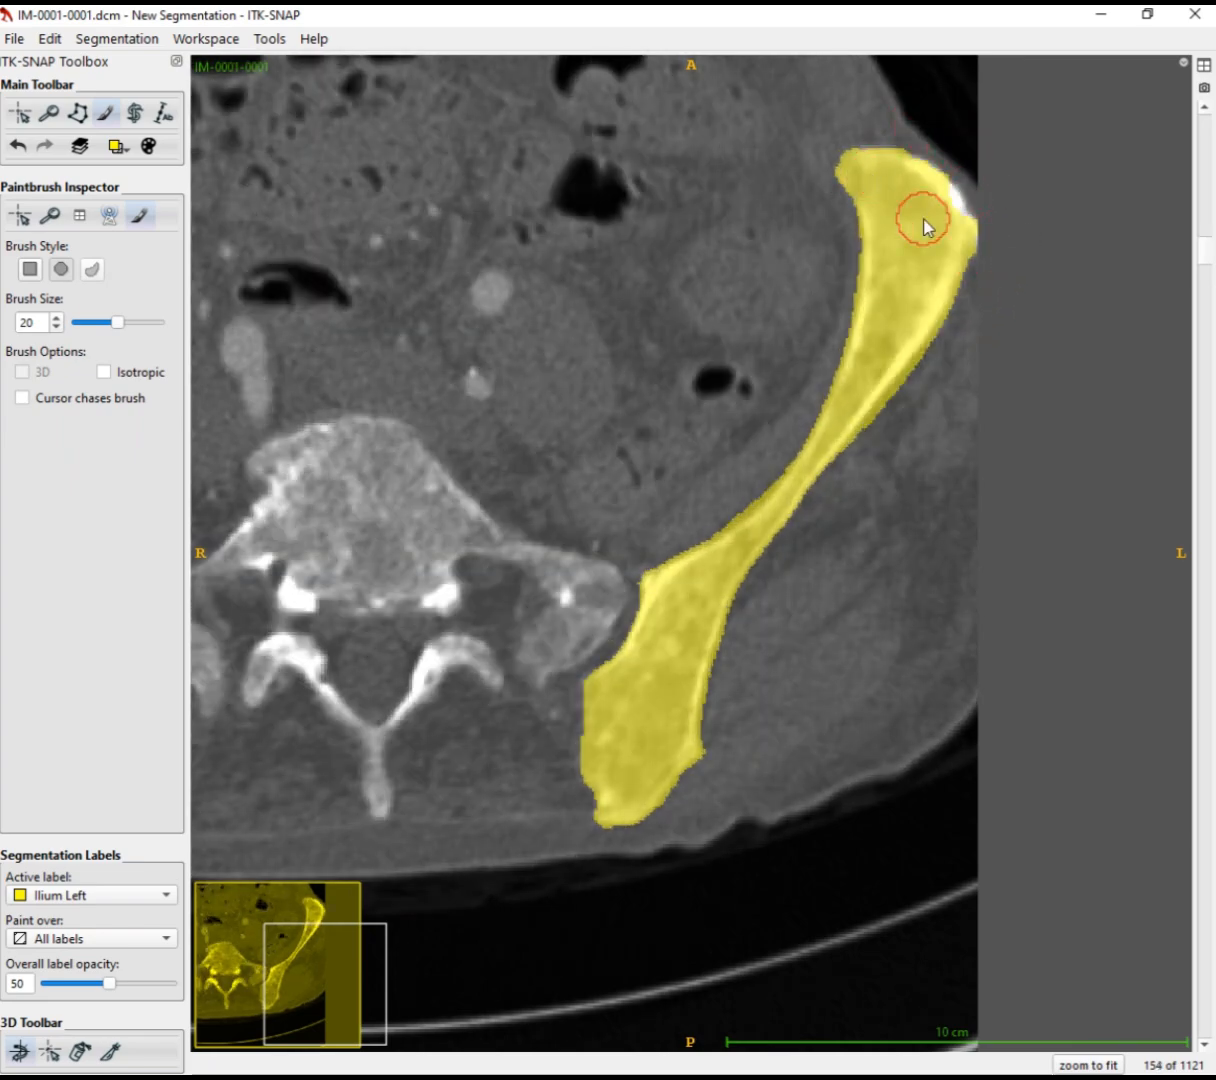
scroll(952, 218, "down", 5)
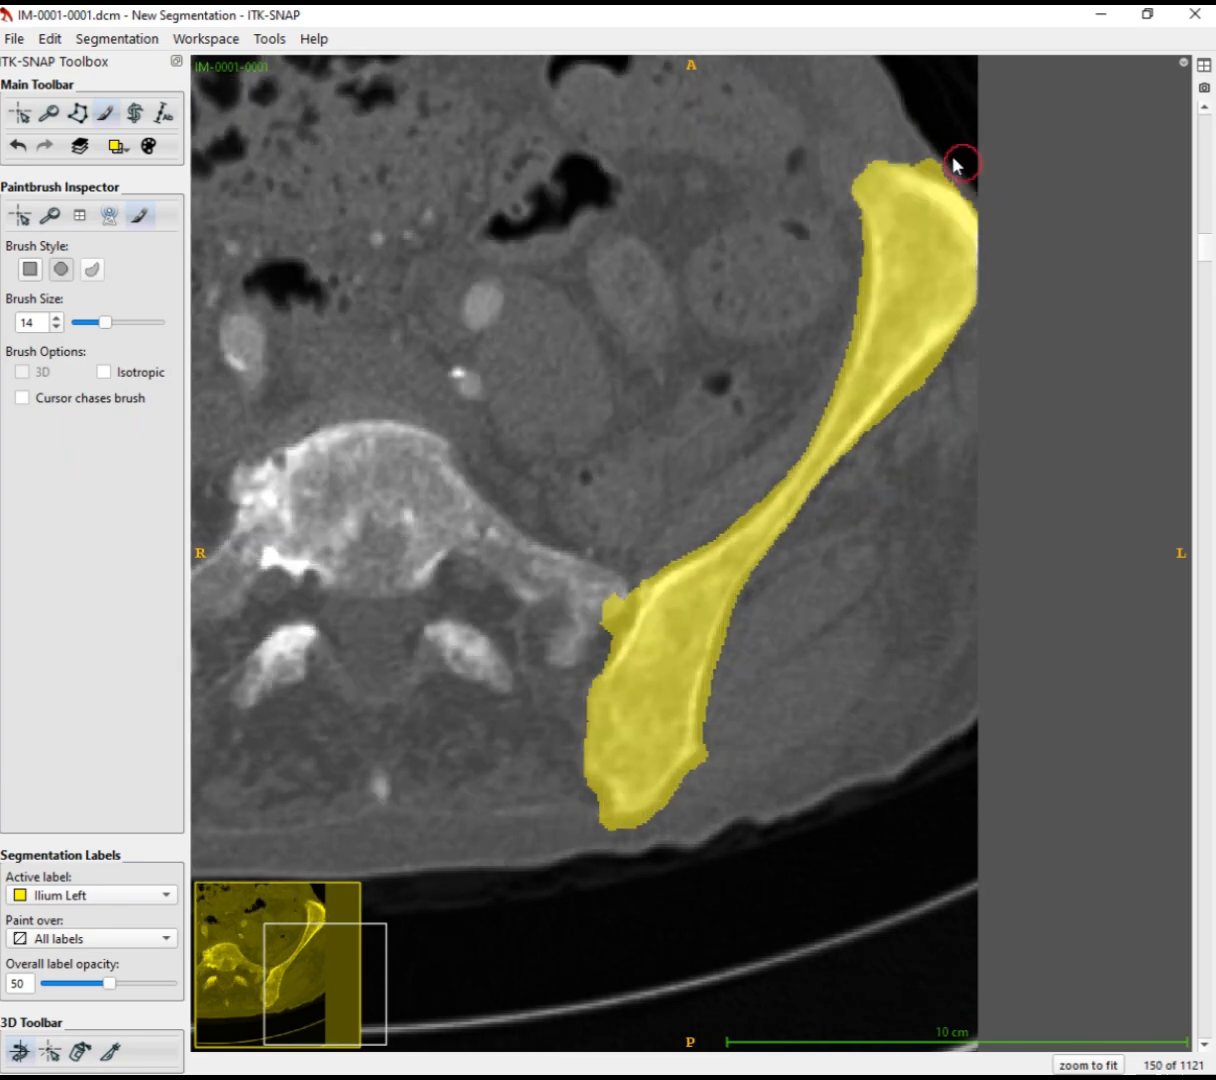
scroll(981, 188, "down", 8)
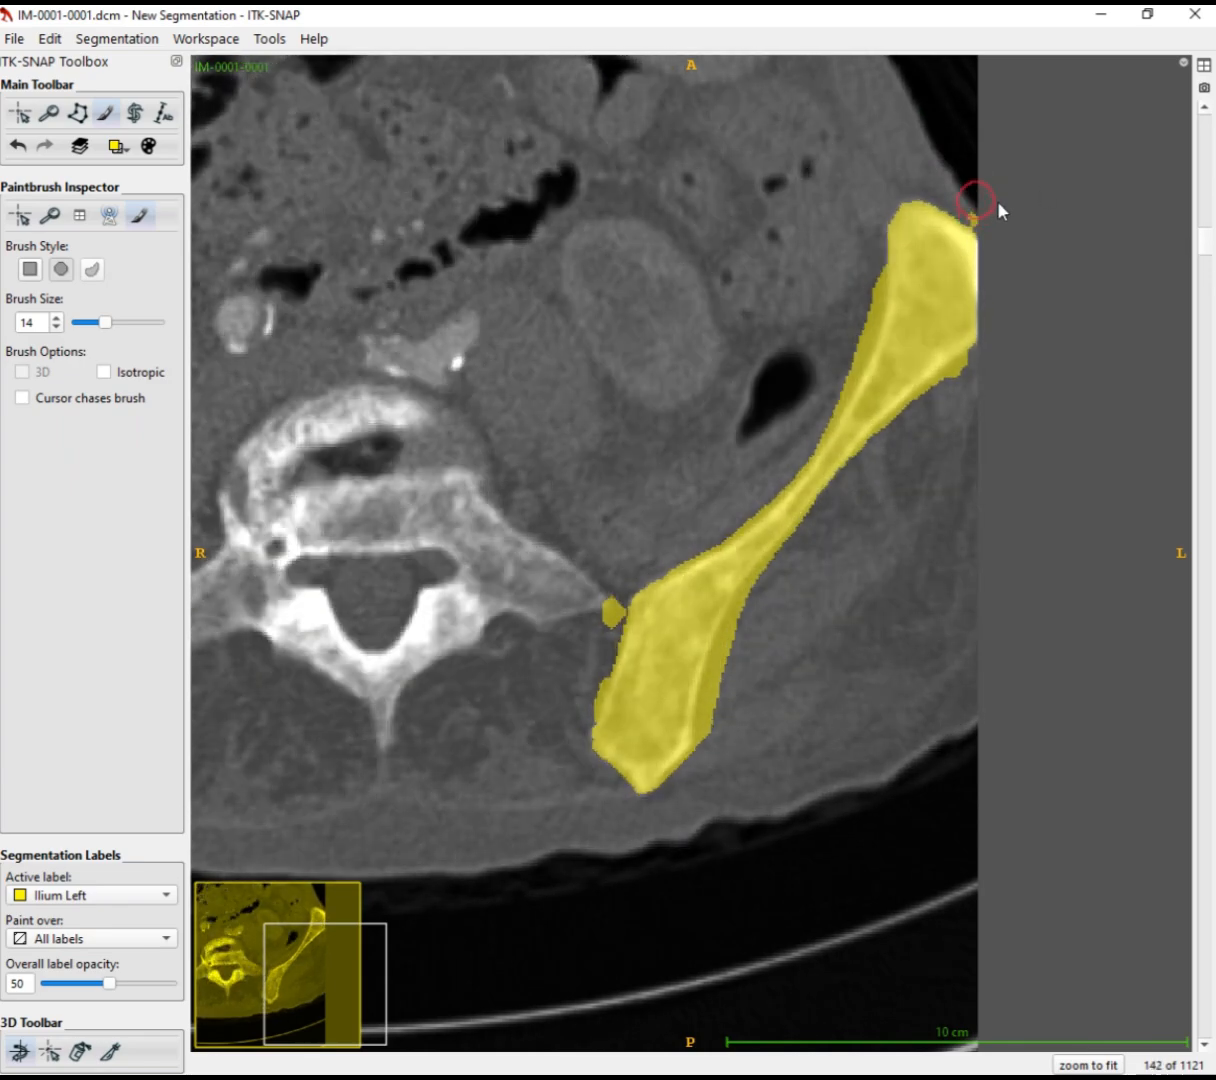
scroll(996, 213, "down", 6)
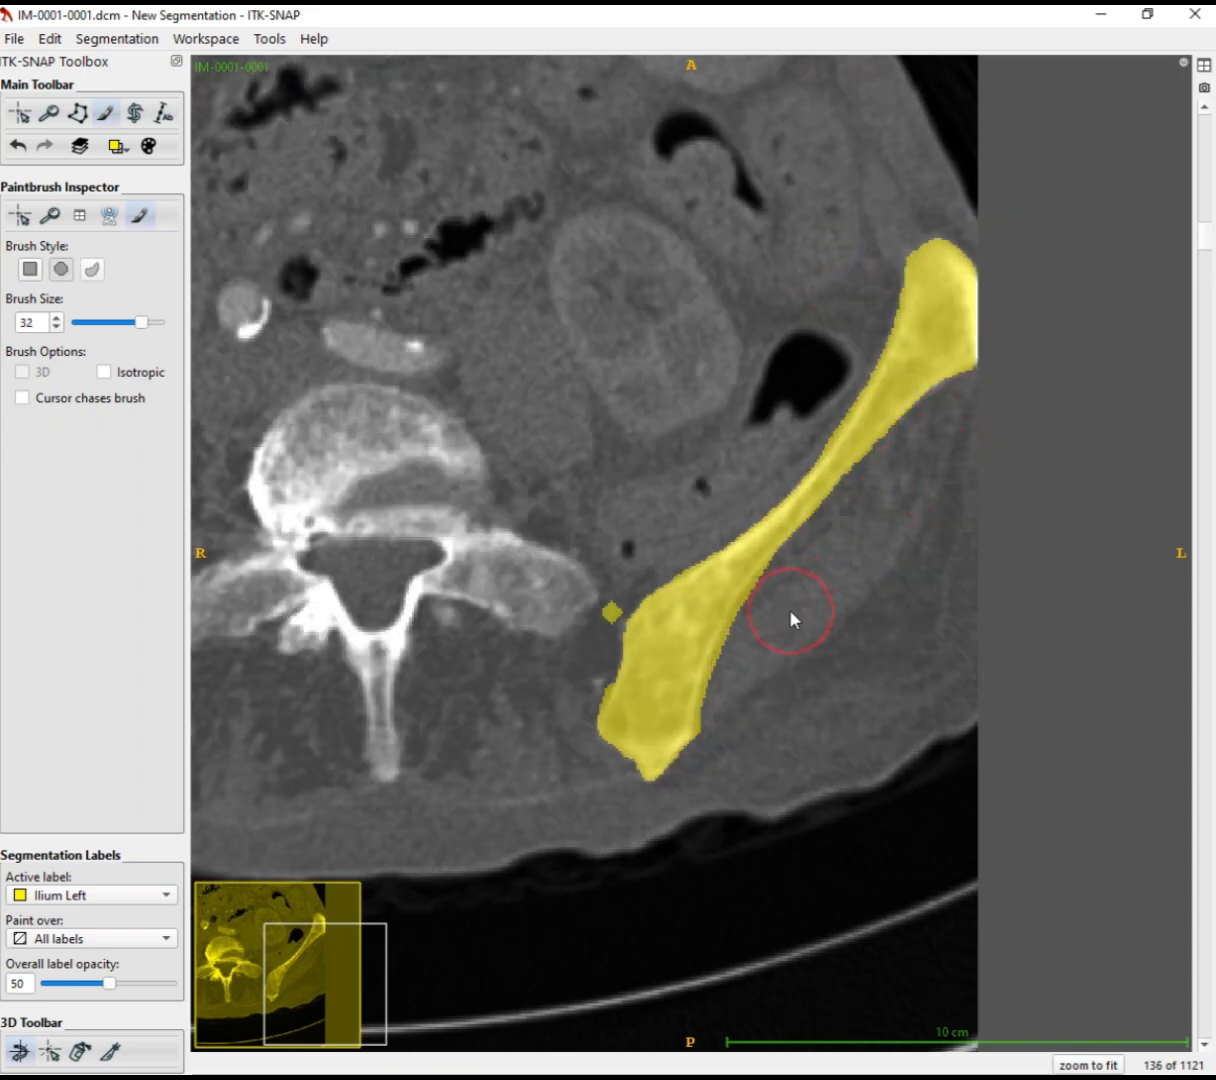
Erase the stray Ilium Left patch beside the vertebra's transverse process on slices 133 to 150 with brush size 32
scroll(552, 567, "down", 1)
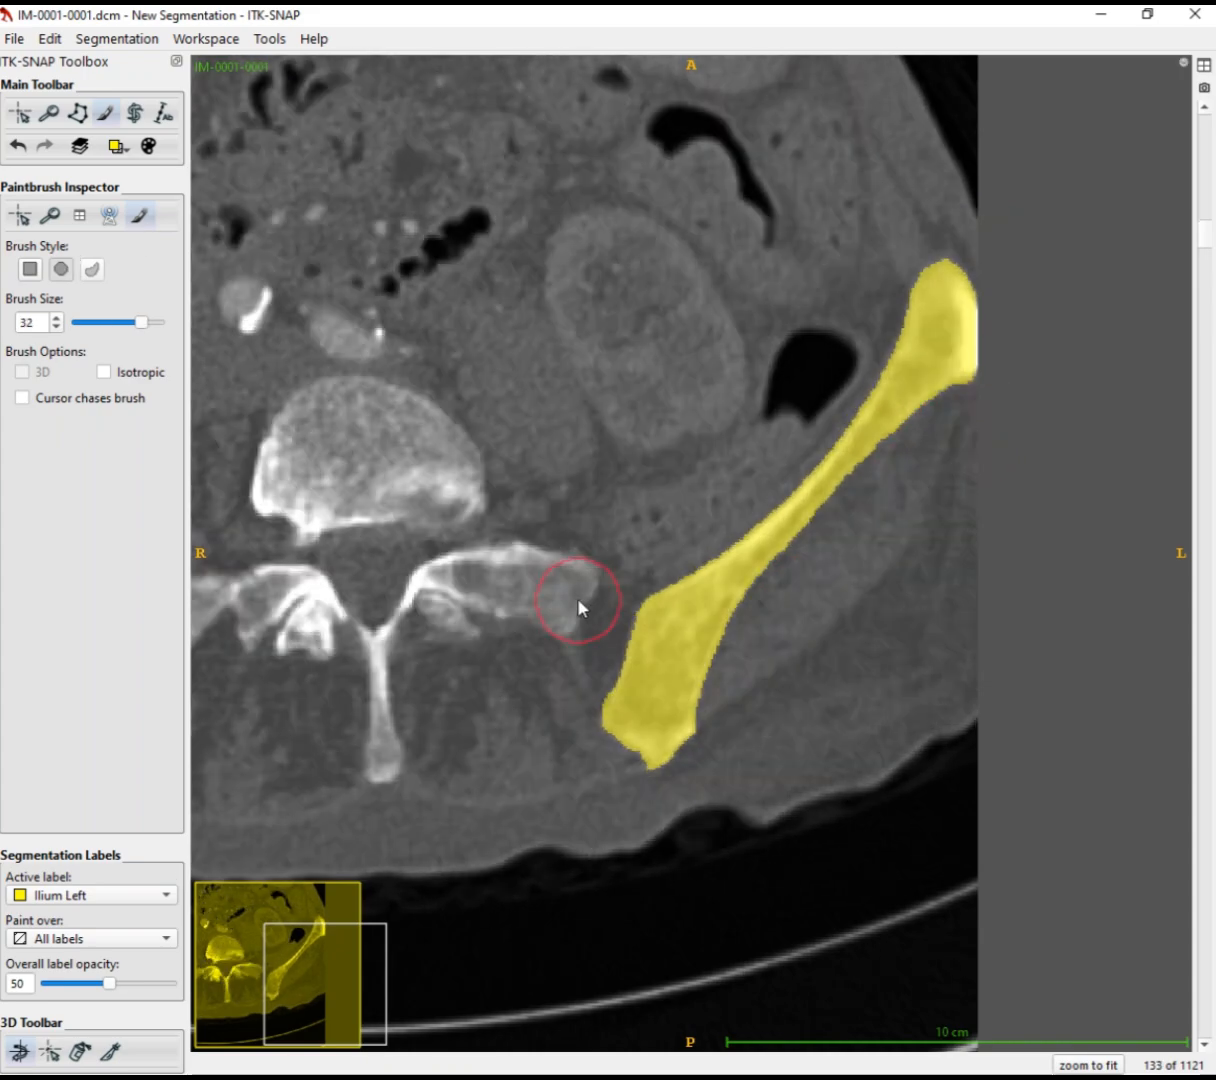
scroll(555, 567, "up", 5)
scroll(577, 607, "up", 7)
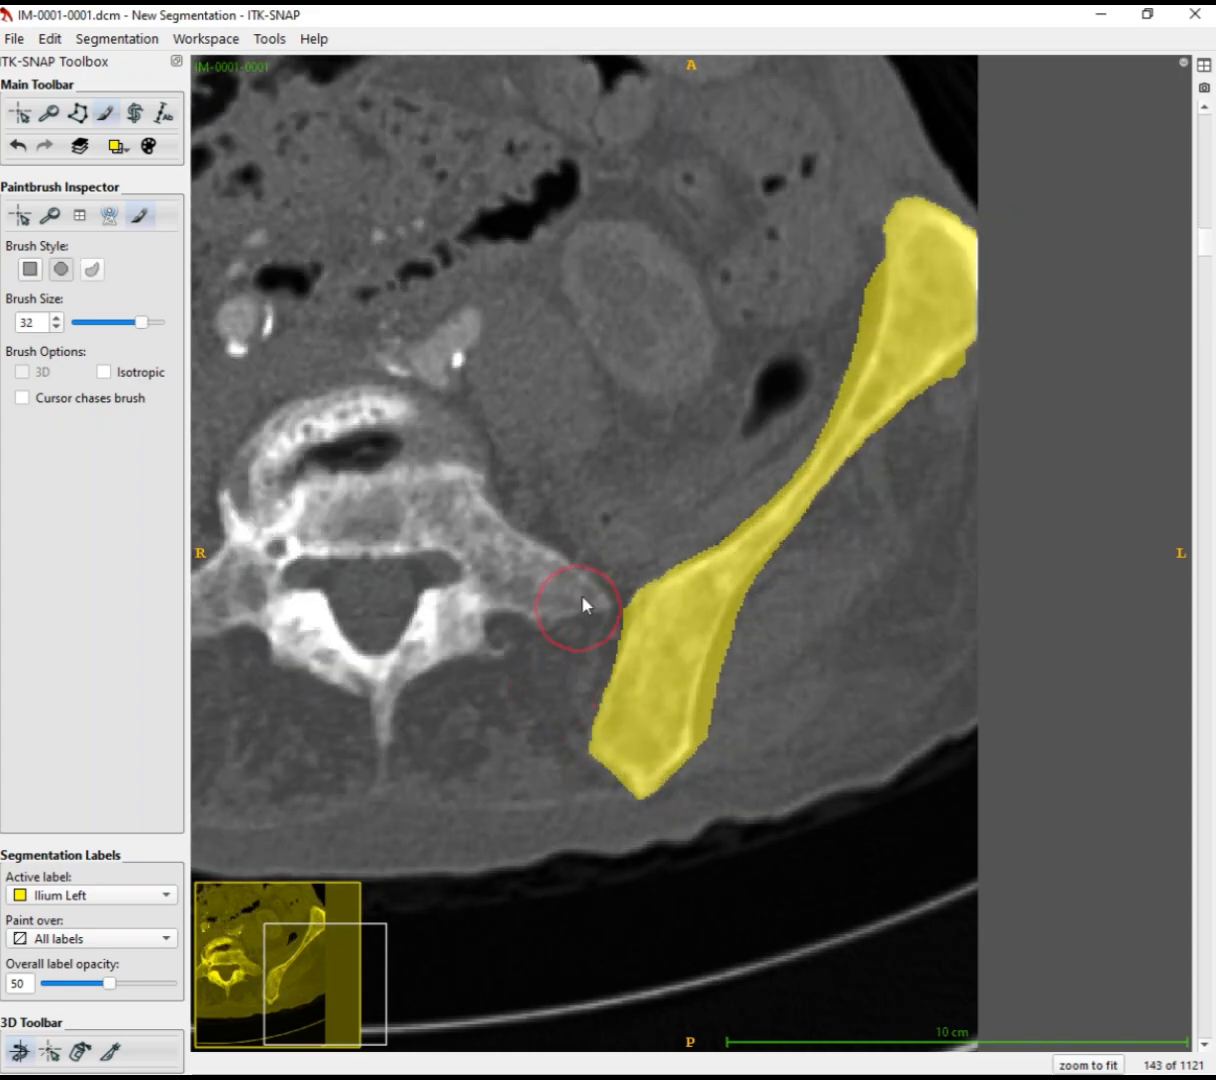
scroll(557, 695, "up", 4)
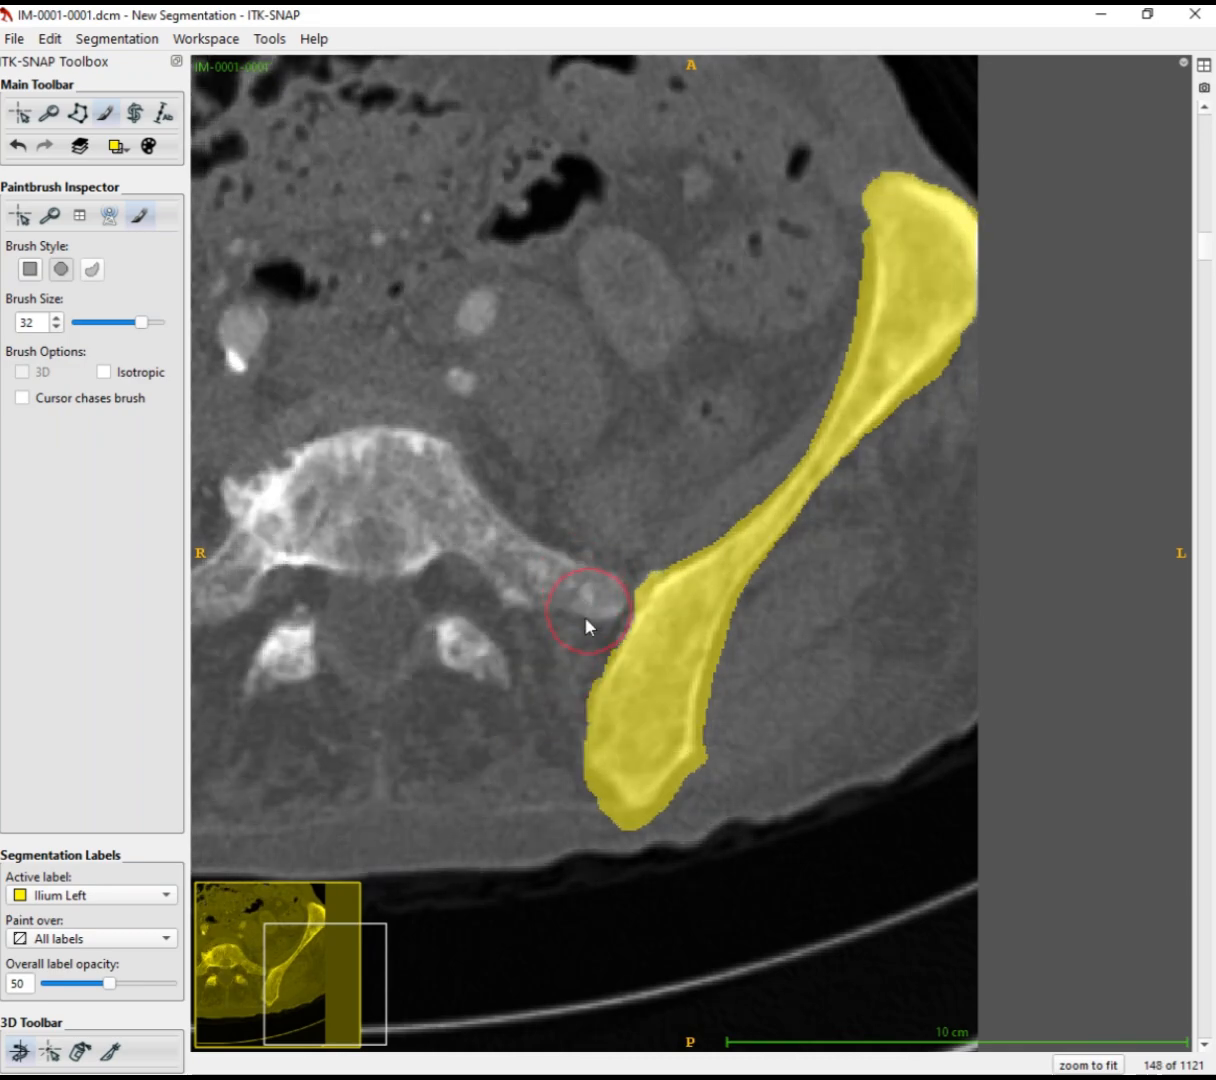
scroll(820, 241, "down", 1)
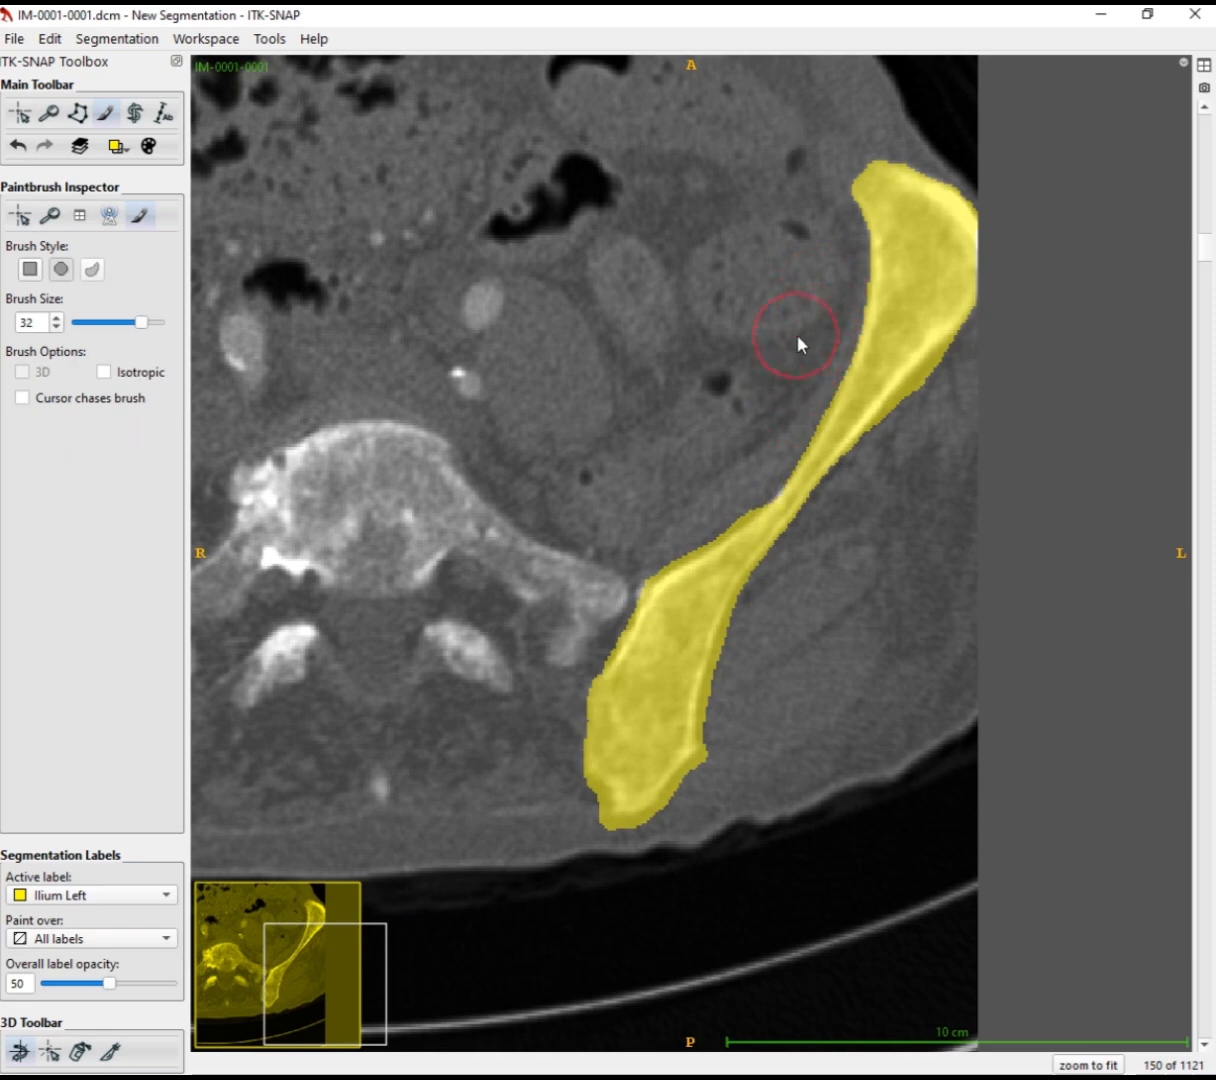
Trim the excess Ilium Left label along the inner iliac surface on slices 150 to 138, varying the brush size between 14 and 38
scroll(739, 442, "down", 1)
scroll(700, 460, "down", 1)
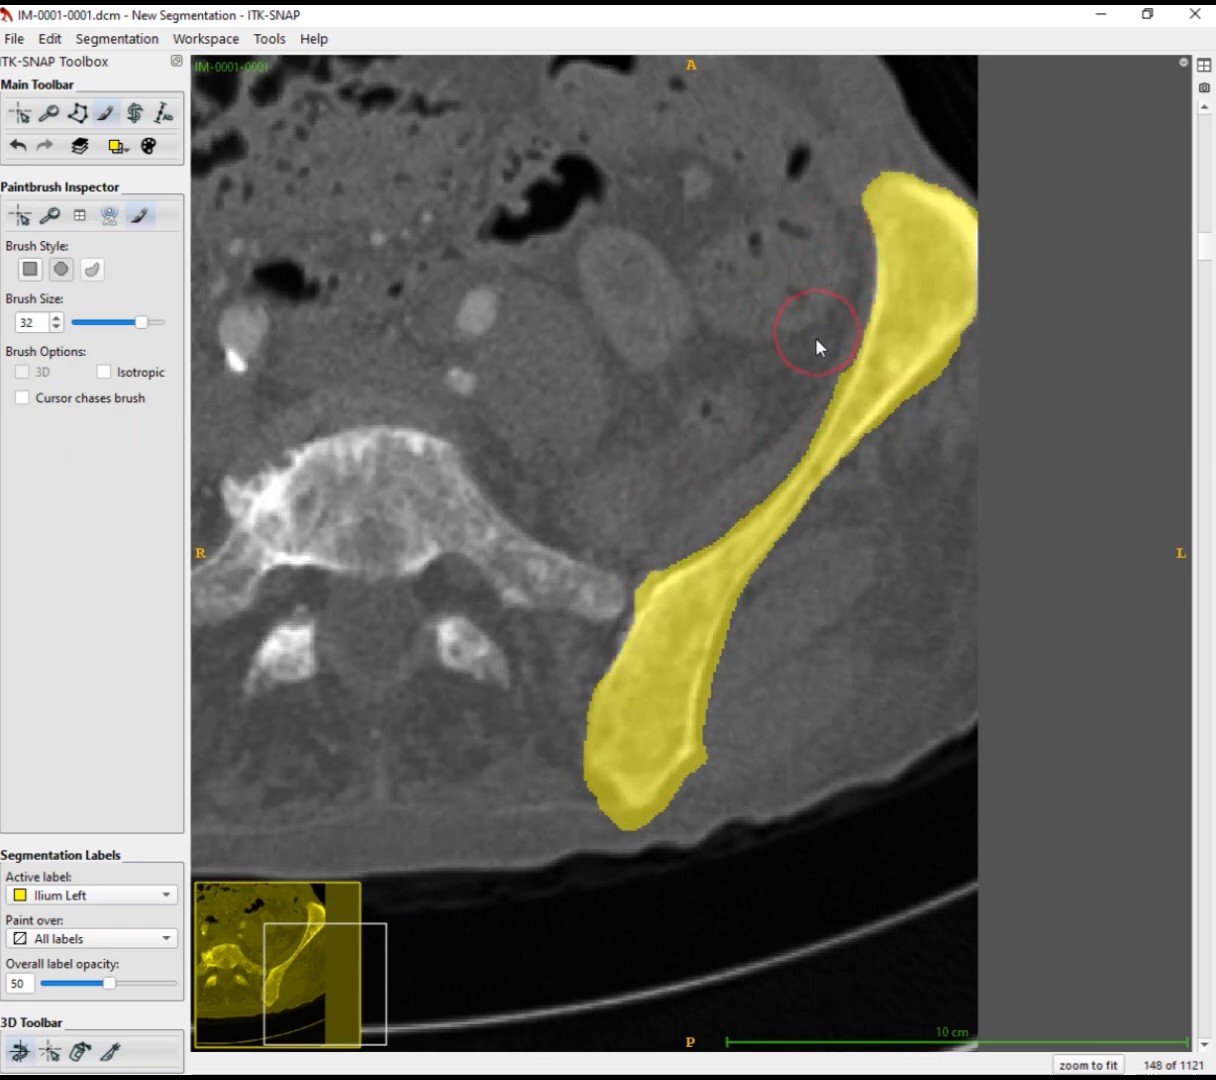
scroll(621, 559, "down", 1)
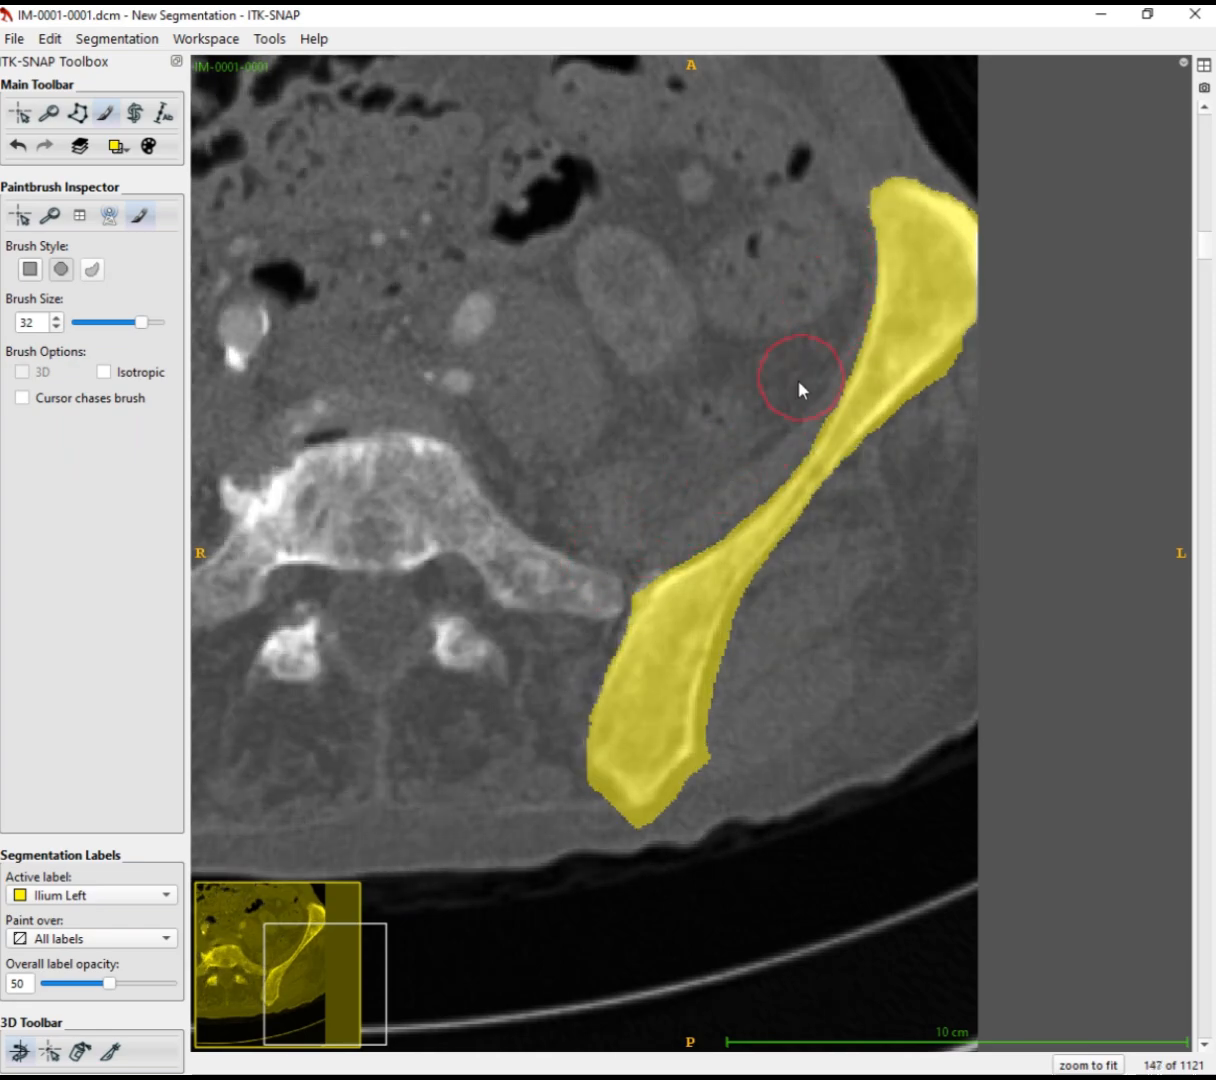
scroll(760, 430, "down", 1)
scroll(680, 510, "down", 1)
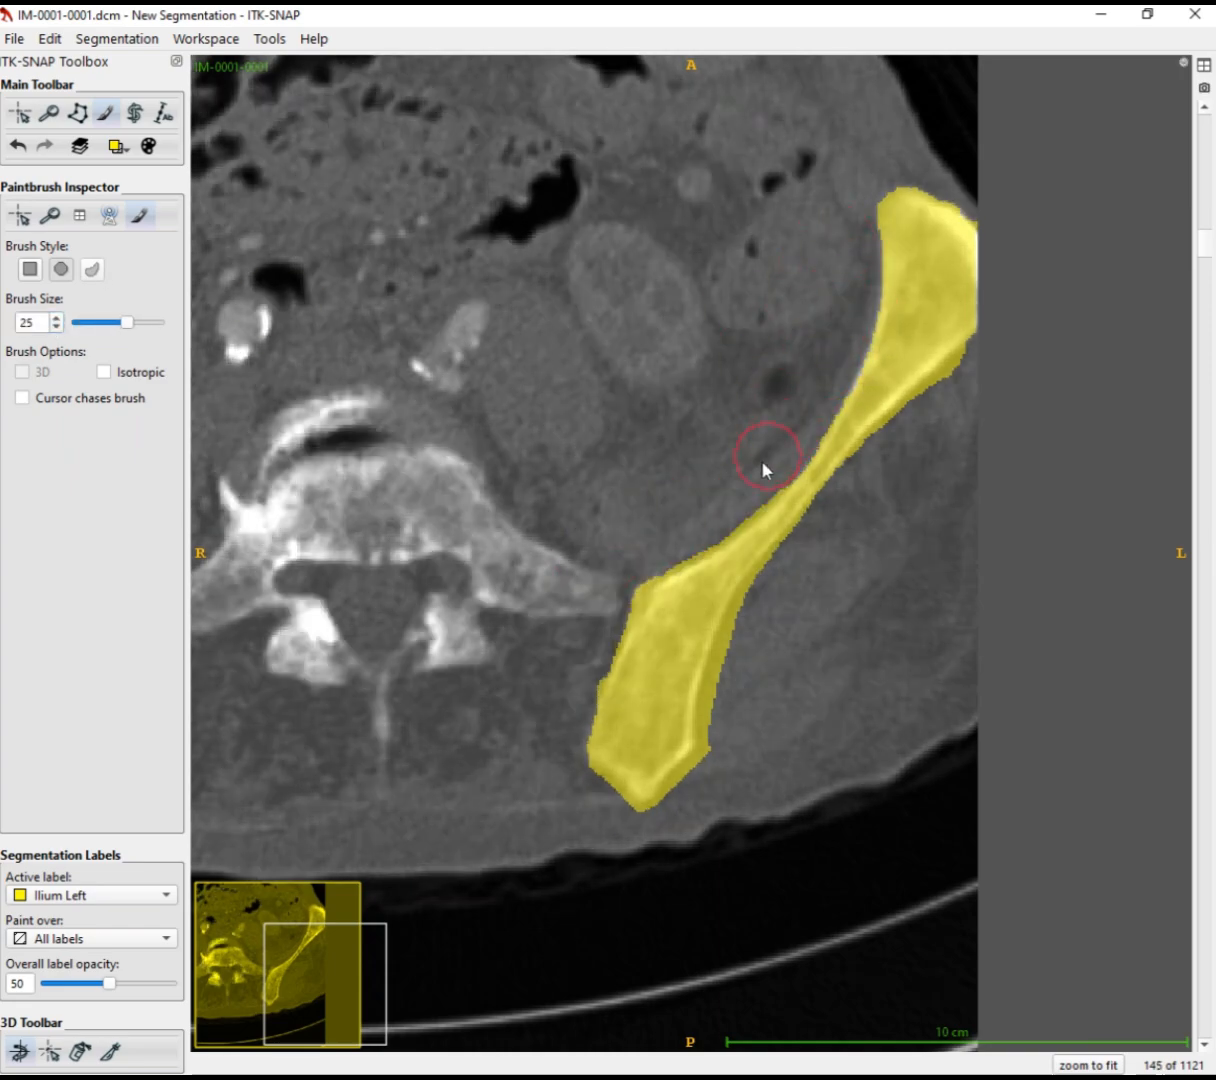
scroll(713, 513, "down", 1)
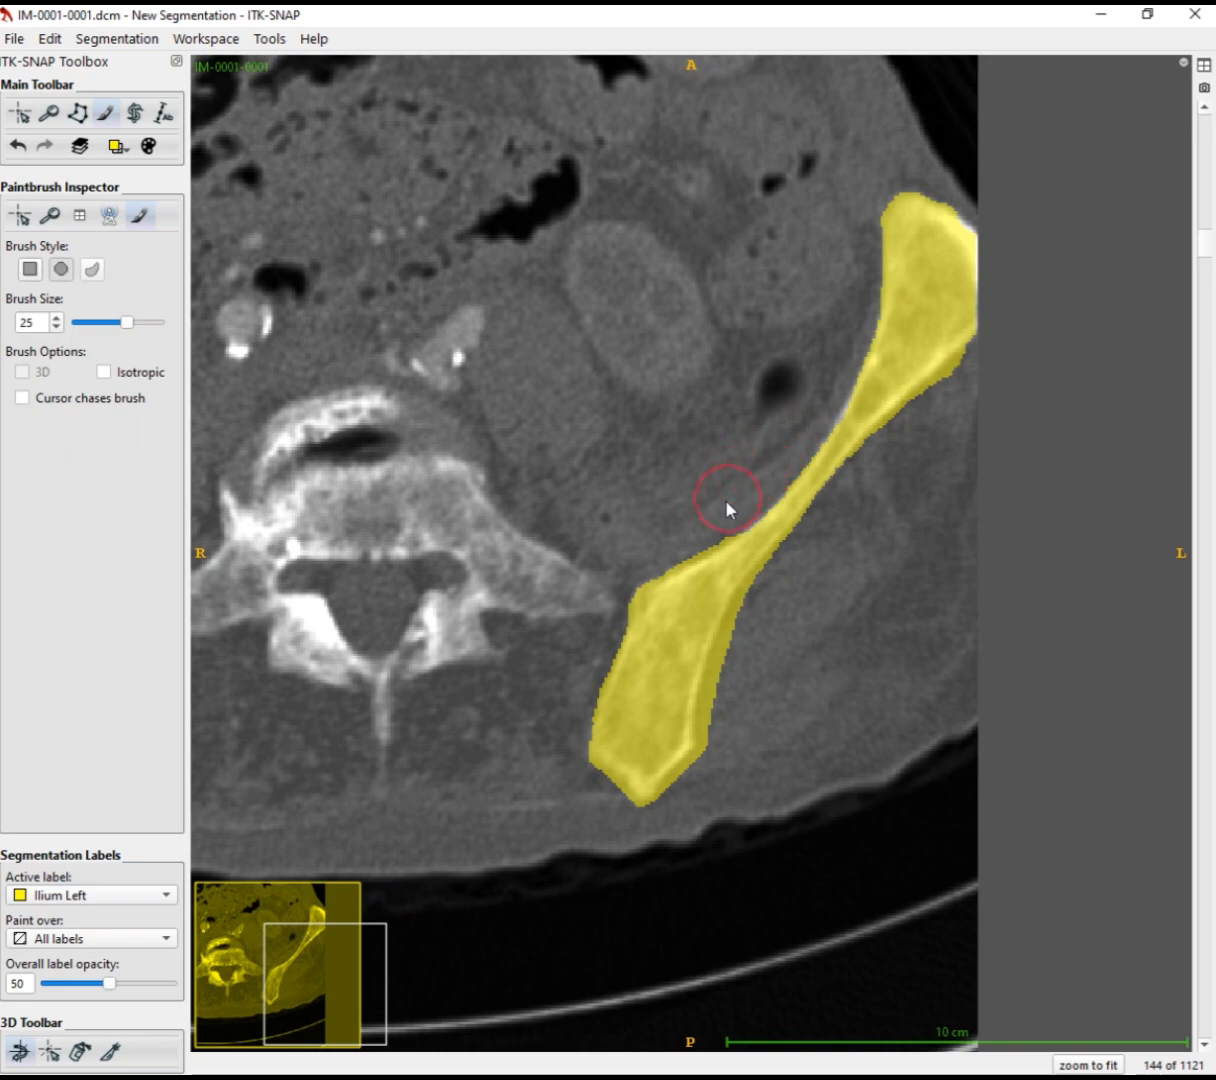
scroll(727, 510, "down", 1)
scroll(755, 478, "down", 1)
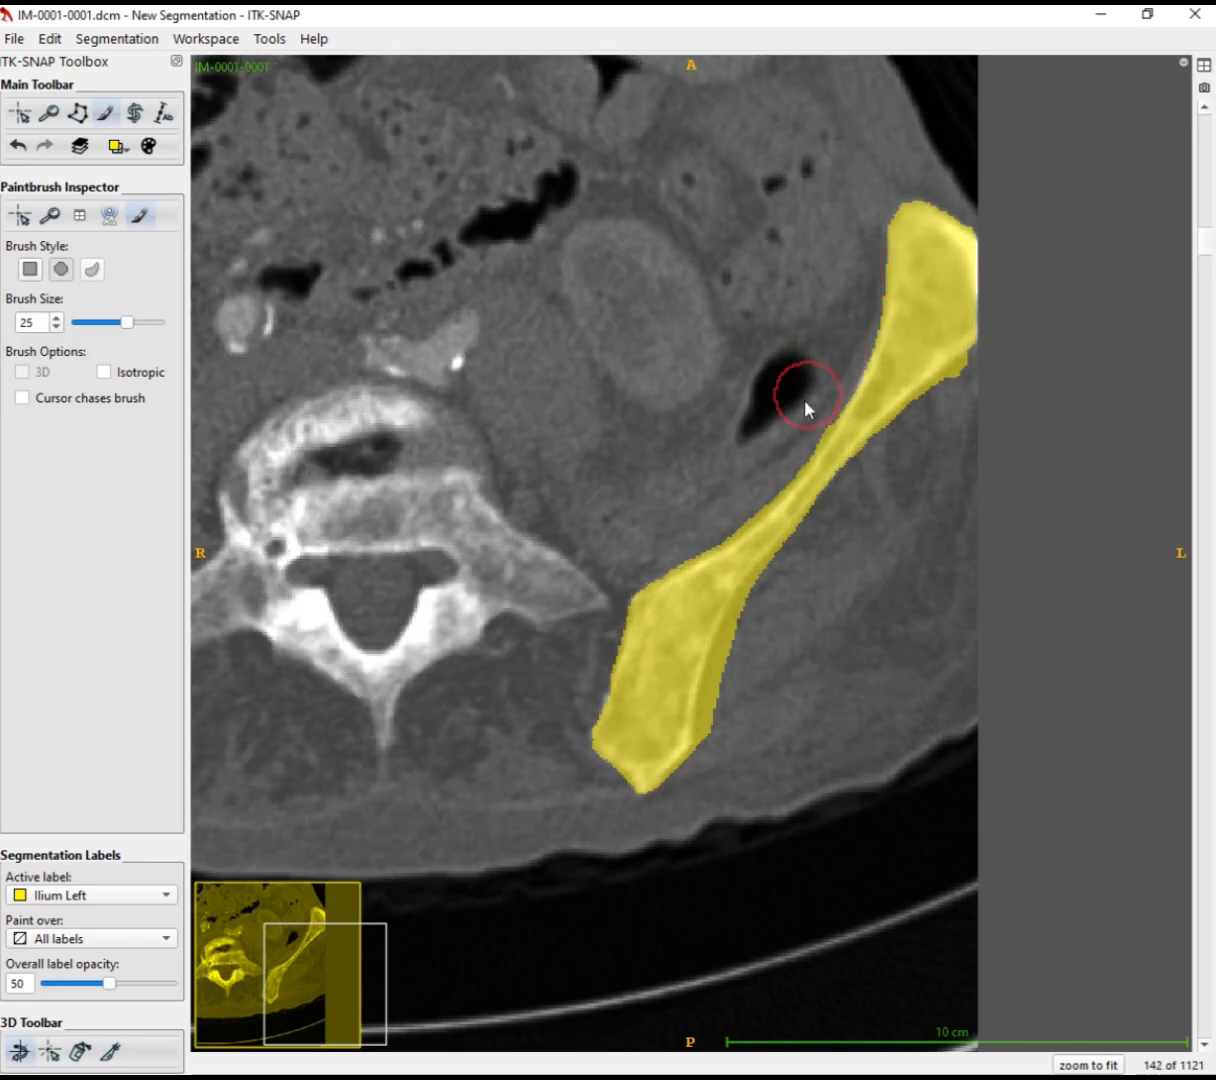
scroll(825, 340, "down", 1)
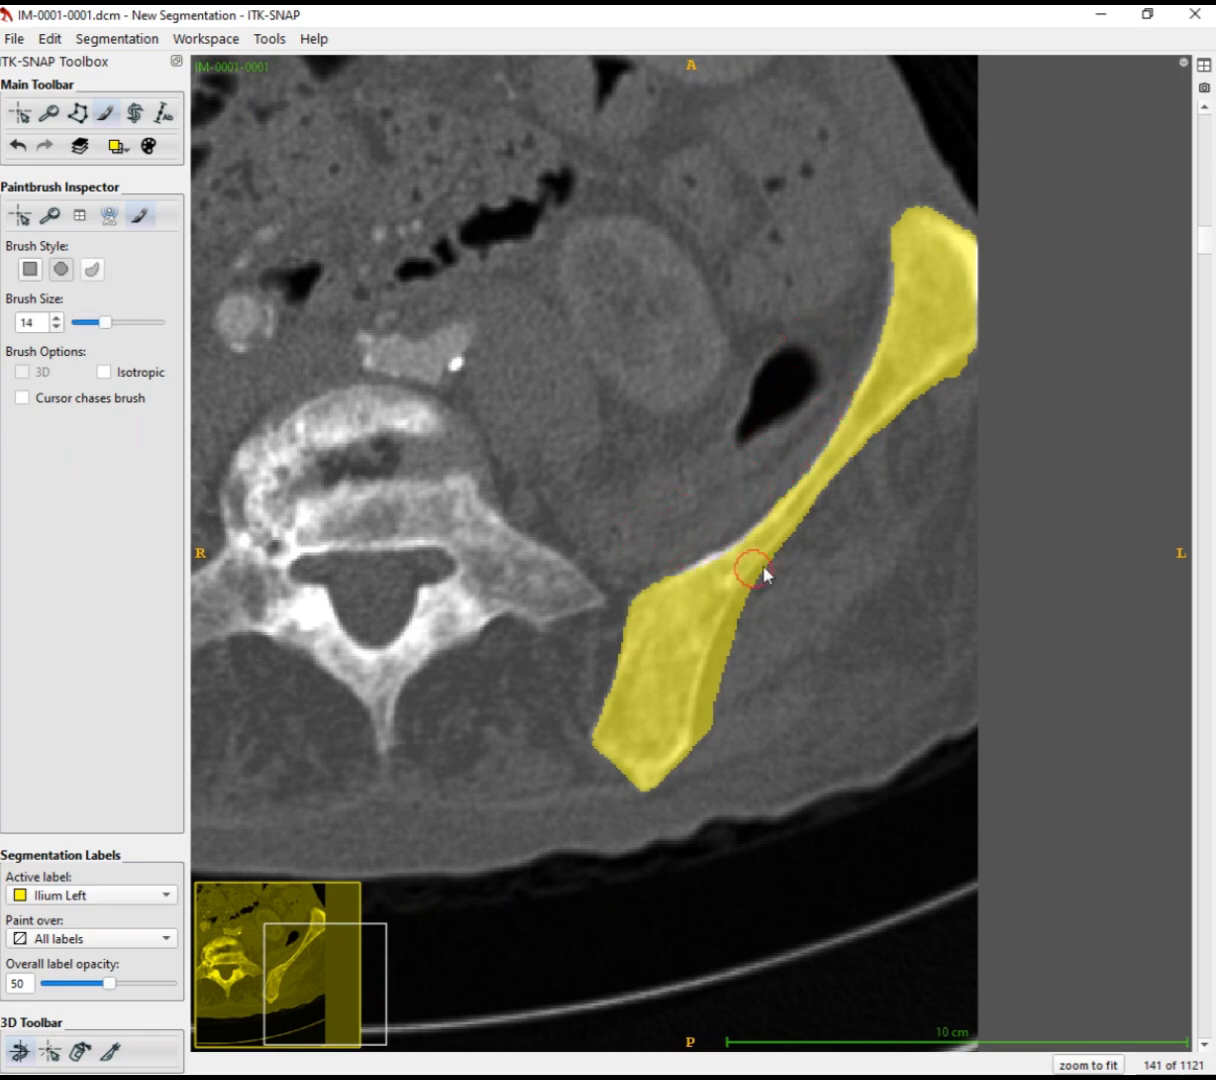
scroll(638, 480, "down", 1)
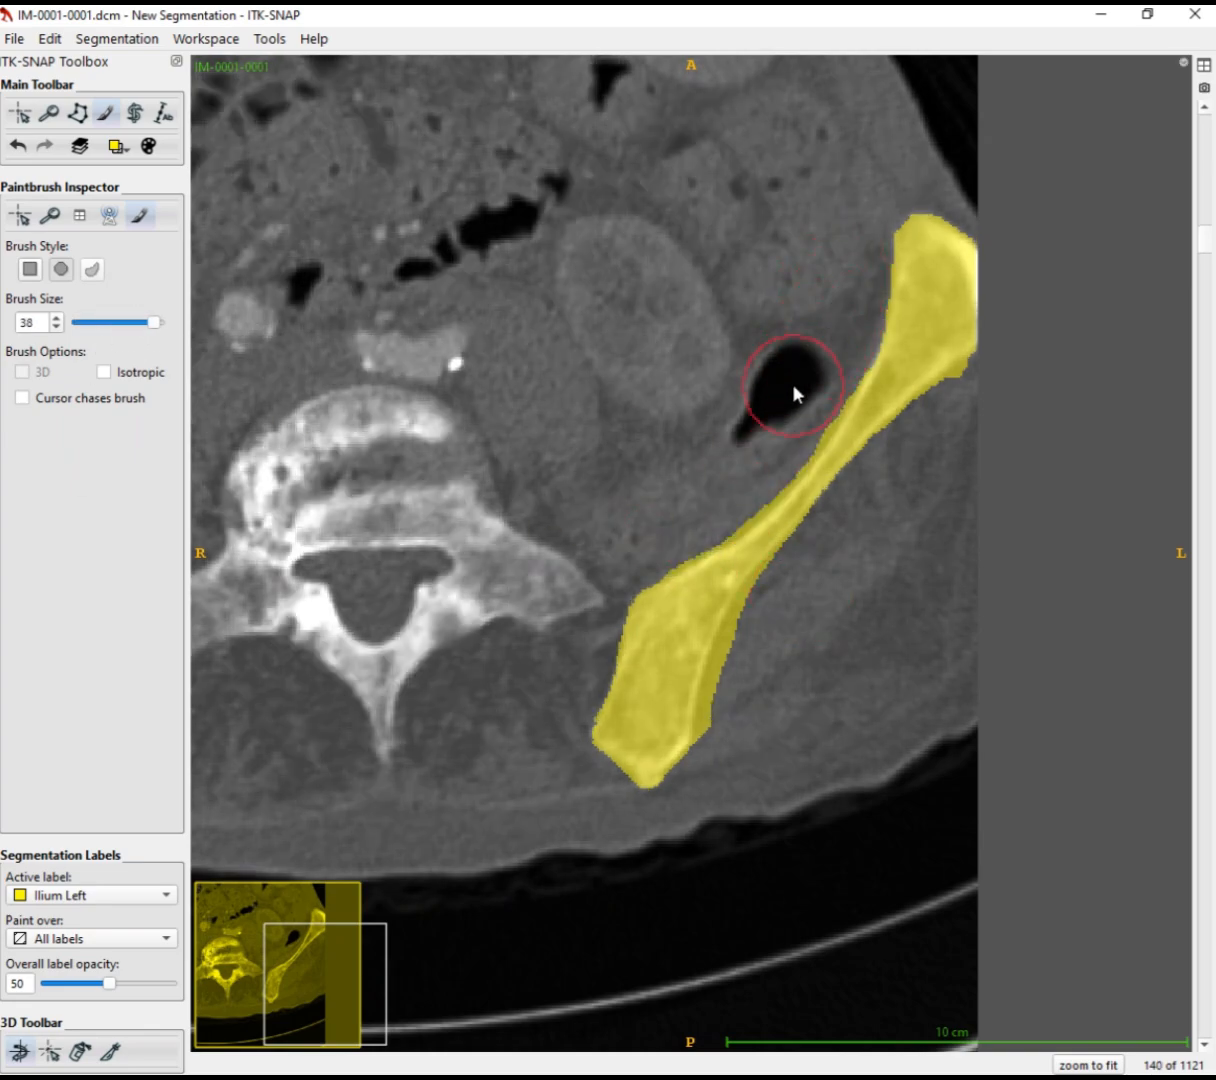
scroll(665, 523, "down", 1)
scroll(770, 405, "down", 9)
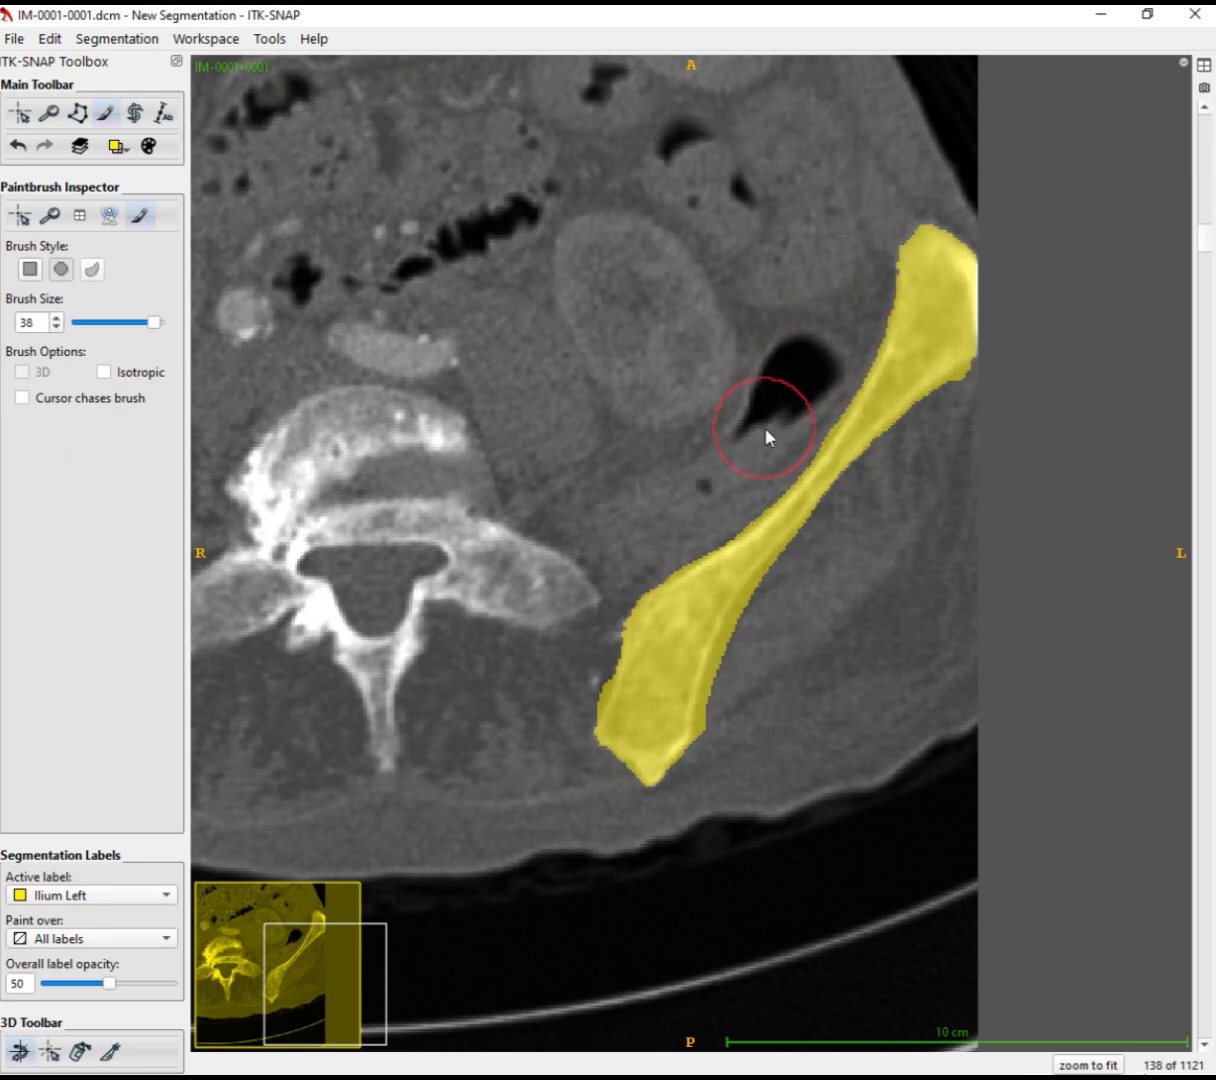
Set the brush size to 17 and erase the excess Ilium Left label along the outer iliac surface on slices 135 to 139
left_click_drag(154, 322, 111, 322)
scroll(947, 428, "up", 5)
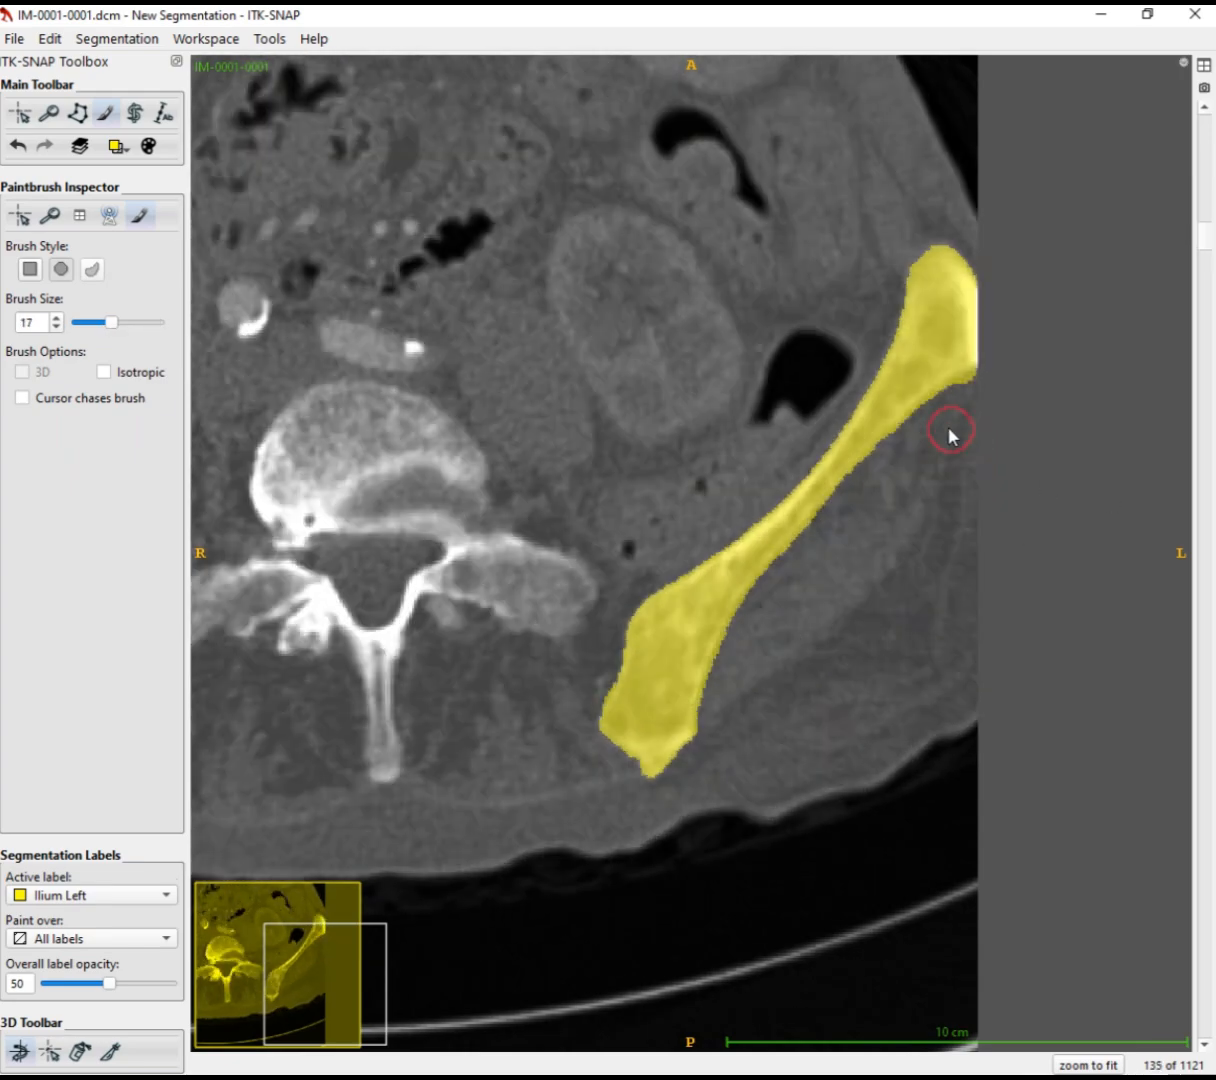
mouse_move(947, 428)
right_mouse_down()
mouse_move(867, 488)
mouse_move(740, 660)
mouse_move(734, 690)
mouse_move(829, 519)
mouse_move(728, 672)
mouse_move(721, 711)
right_mouse_up()
scroll(902, 466, "up", 3)
scroll(905, 462, "down", 1)
scroll(721, 711, "up", 1)
mouse_move(721, 711)
right_mouse_down()
mouse_move(756, 618)
mouse_move(953, 399)
mouse_move(768, 602)
mouse_move(726, 696)
right_mouse_up()
scroll(954, 402, "up", 1)
Increase the brush size to 32 and erase the surplus Ilium Left at the anterior crest's outer corner up to slice 141
left_click_drag(111, 322, 141, 322)
scroll(969, 410, "up", 1)
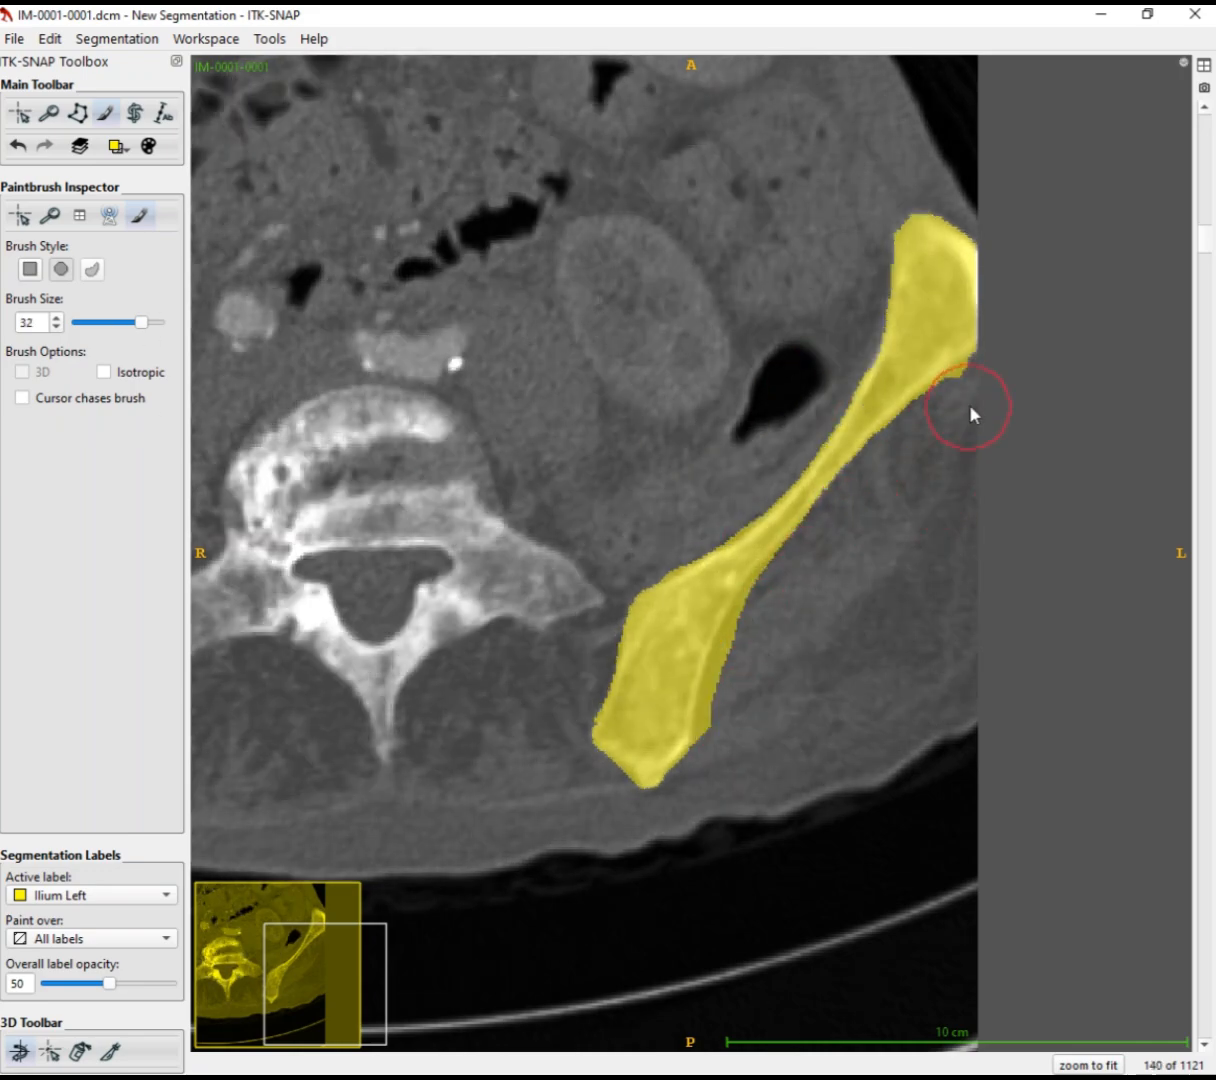
mouse_move(969, 410)
right_mouse_down()
mouse_move(786, 606)
mouse_move(748, 745)
mouse_move(742, 713)
mouse_move(993, 404)
right_mouse_up()
scroll(750, 758, "up", 1)
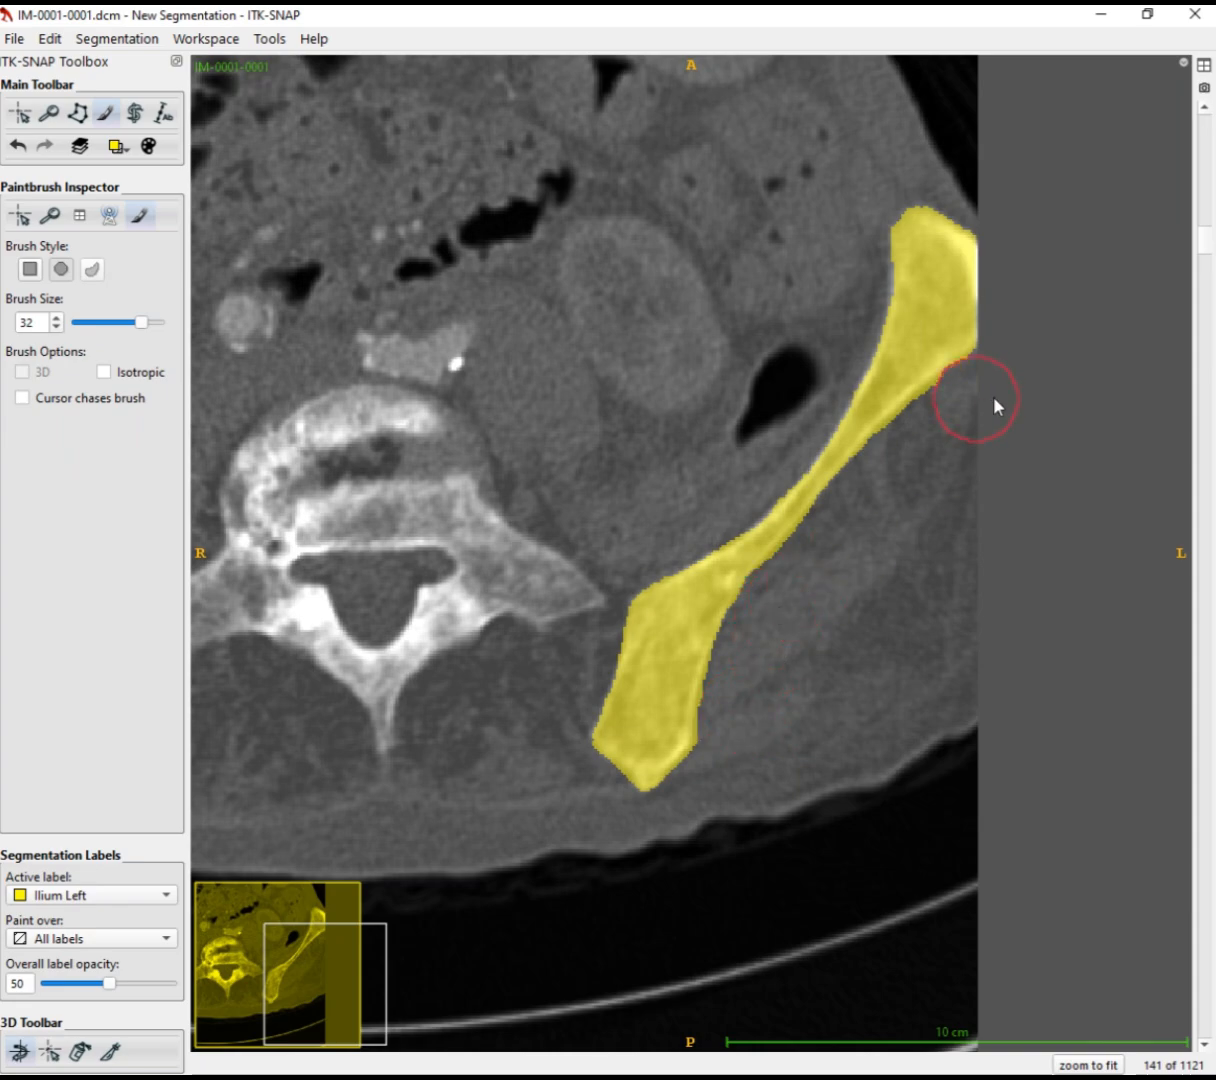
Reduce the brush size to 14 and trim Ilium Left along the outer edge of the anterior iliac wing on slices 154 to 142
scroll(885, 505, "up", 13)
key("minus")
key("minus")
key("minus")
key("minus")
key("minus")
key("minus")
key("minus")
key("minus")
key("minus")
key("minus")
key("minus")
key("minus")
key("minus")
key("minus")
key("minus")
key("minus")
key("minus")
key("minus")
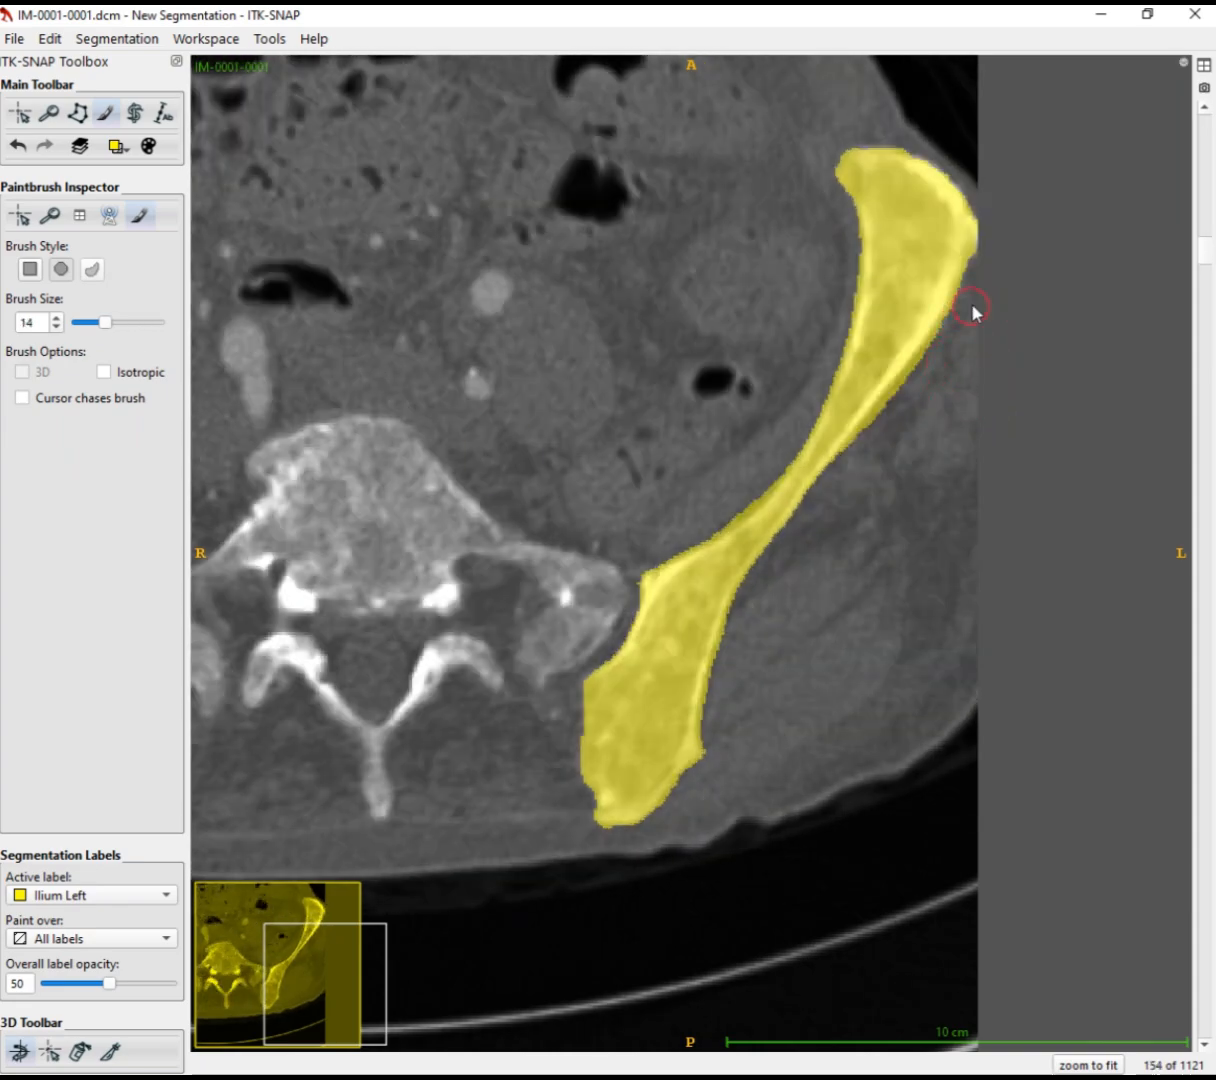
scroll(966, 339, "down", 2)
scroll(940, 380, "down", 1)
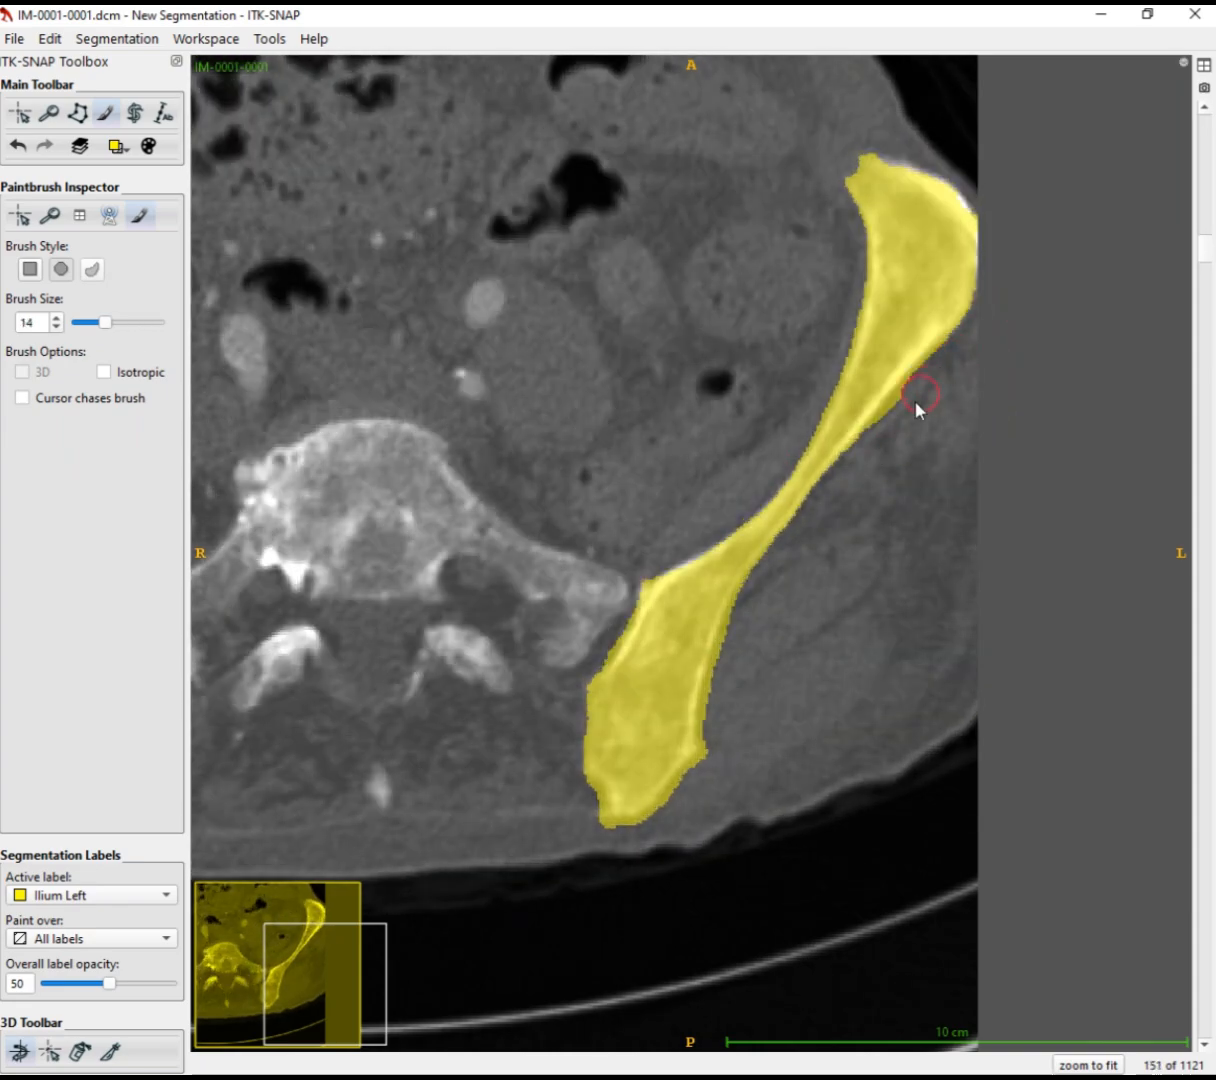
scroll(905, 430, "down", 1)
scroll(895, 440, "down", 1)
scroll(920, 400, "down", 2)
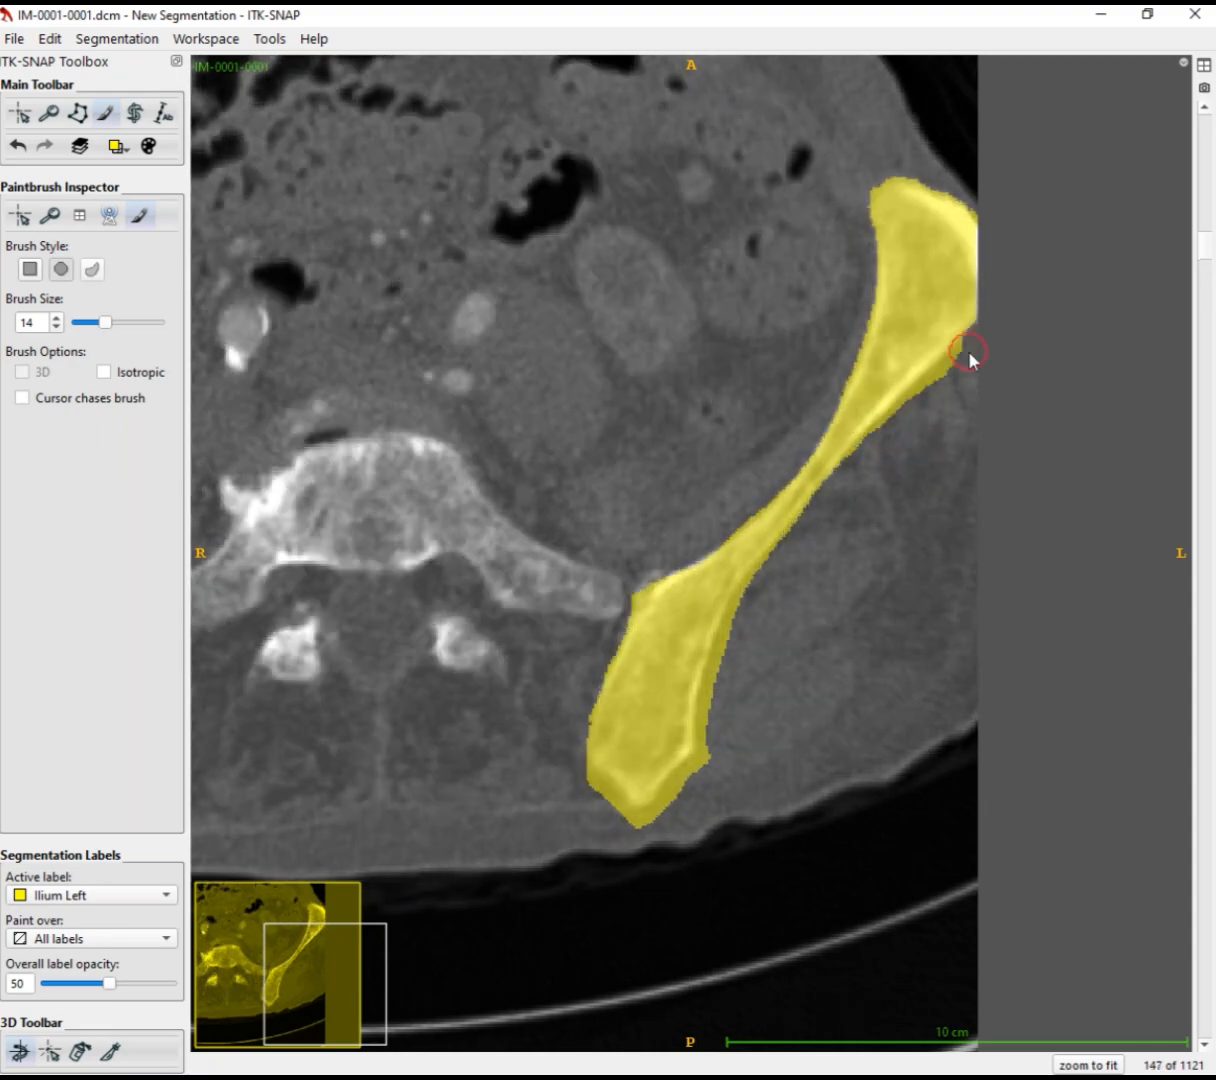
scroll(870, 470, "down", 1)
scroll(885, 455, "down", 1)
scroll(958, 378, "down", 1)
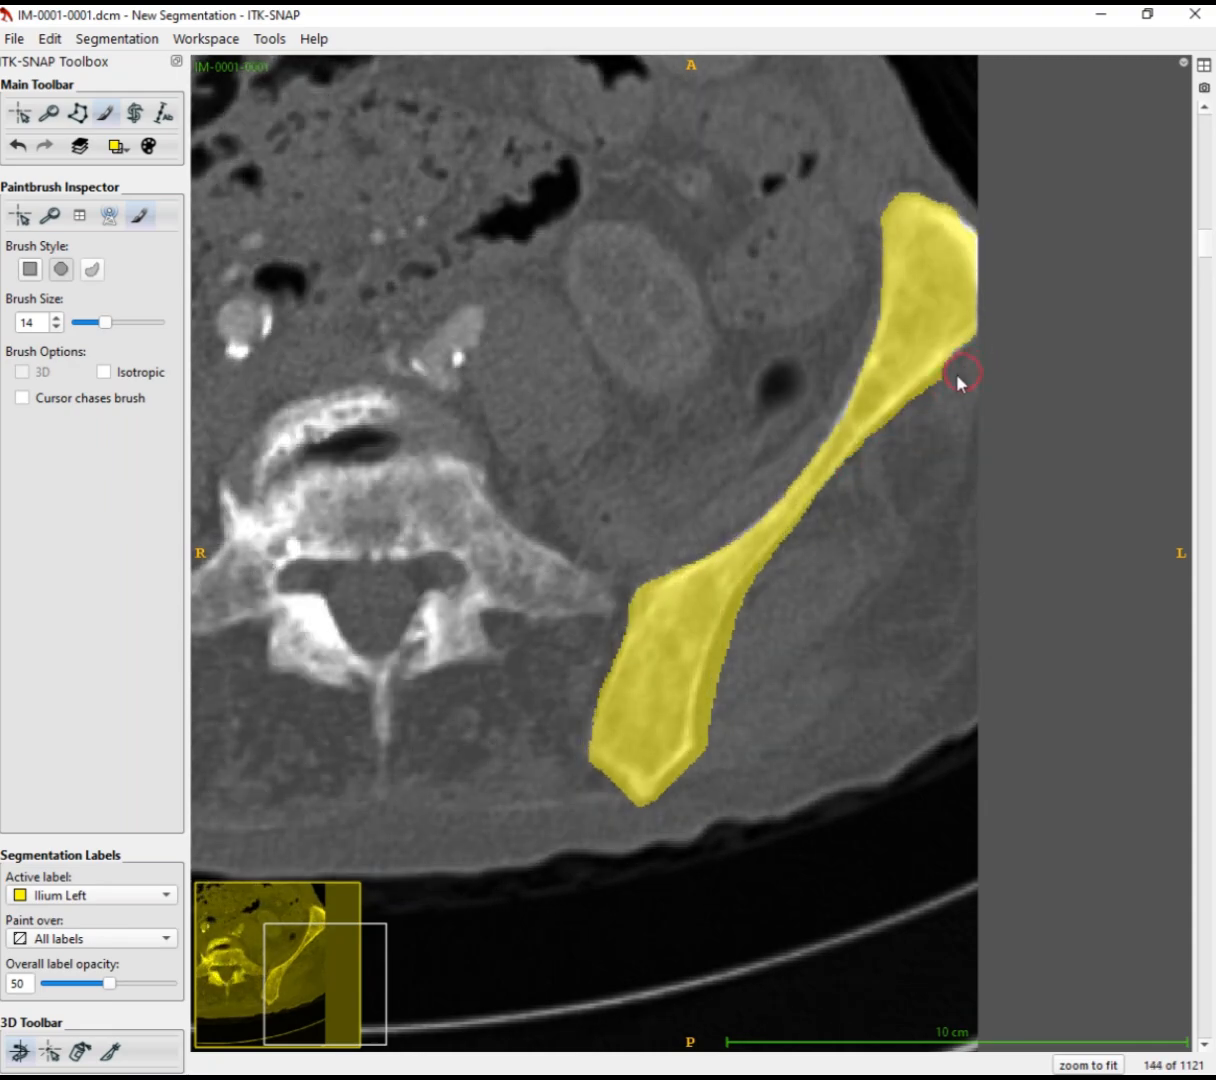
scroll(901, 433, "down", 1)
scroll(890, 448, "down", 1)
scroll(842, 505, "down", 1)
Erase the excess Ilium Left label along the outer edge of the posterior ilium on slices 142 to 152
scroll(818, 537, "up", 1)
scroll(765, 614, "up", 1)
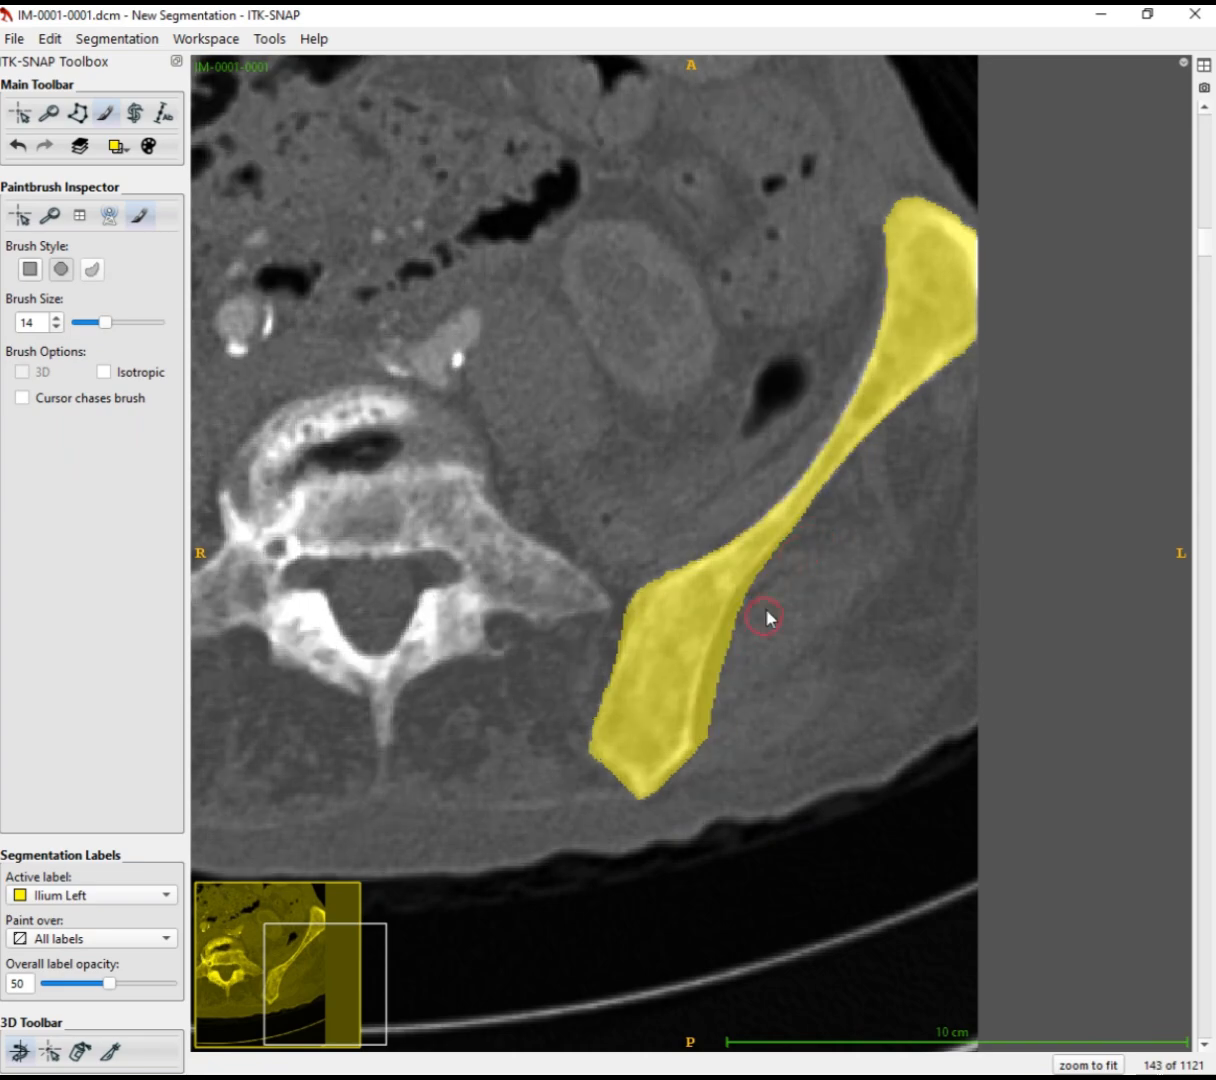
scroll(730, 658, "up", 1)
scroll(800, 560, "up", 1)
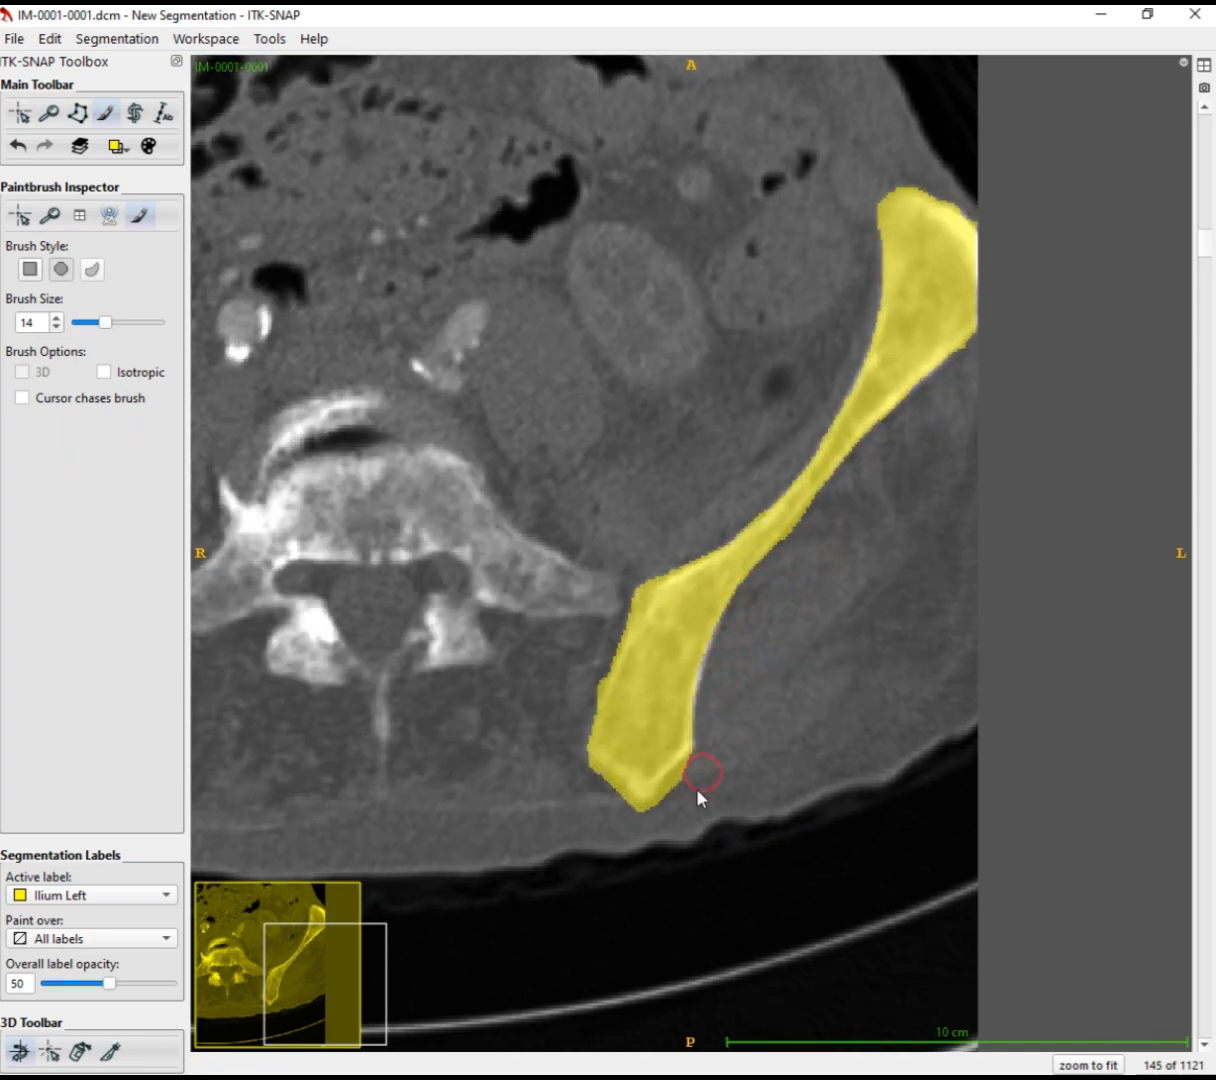
scroll(730, 720, "up", 1)
scroll(725, 690, "up", 1)
scroll(733, 634, "up", 1)
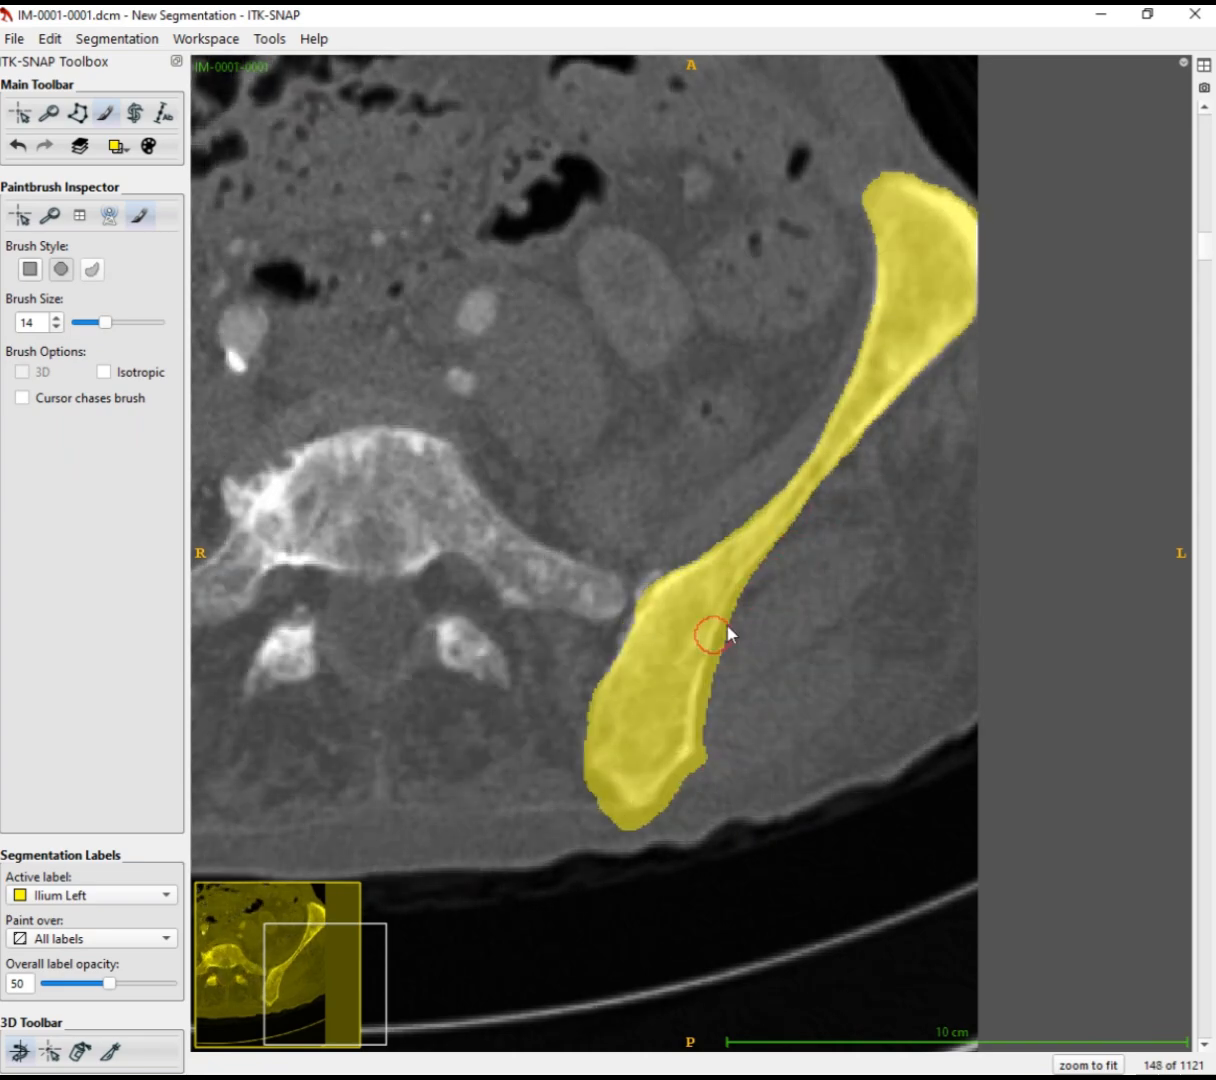
scroll(715, 680, "up", 1)
scroll(720, 745, "up", 1)
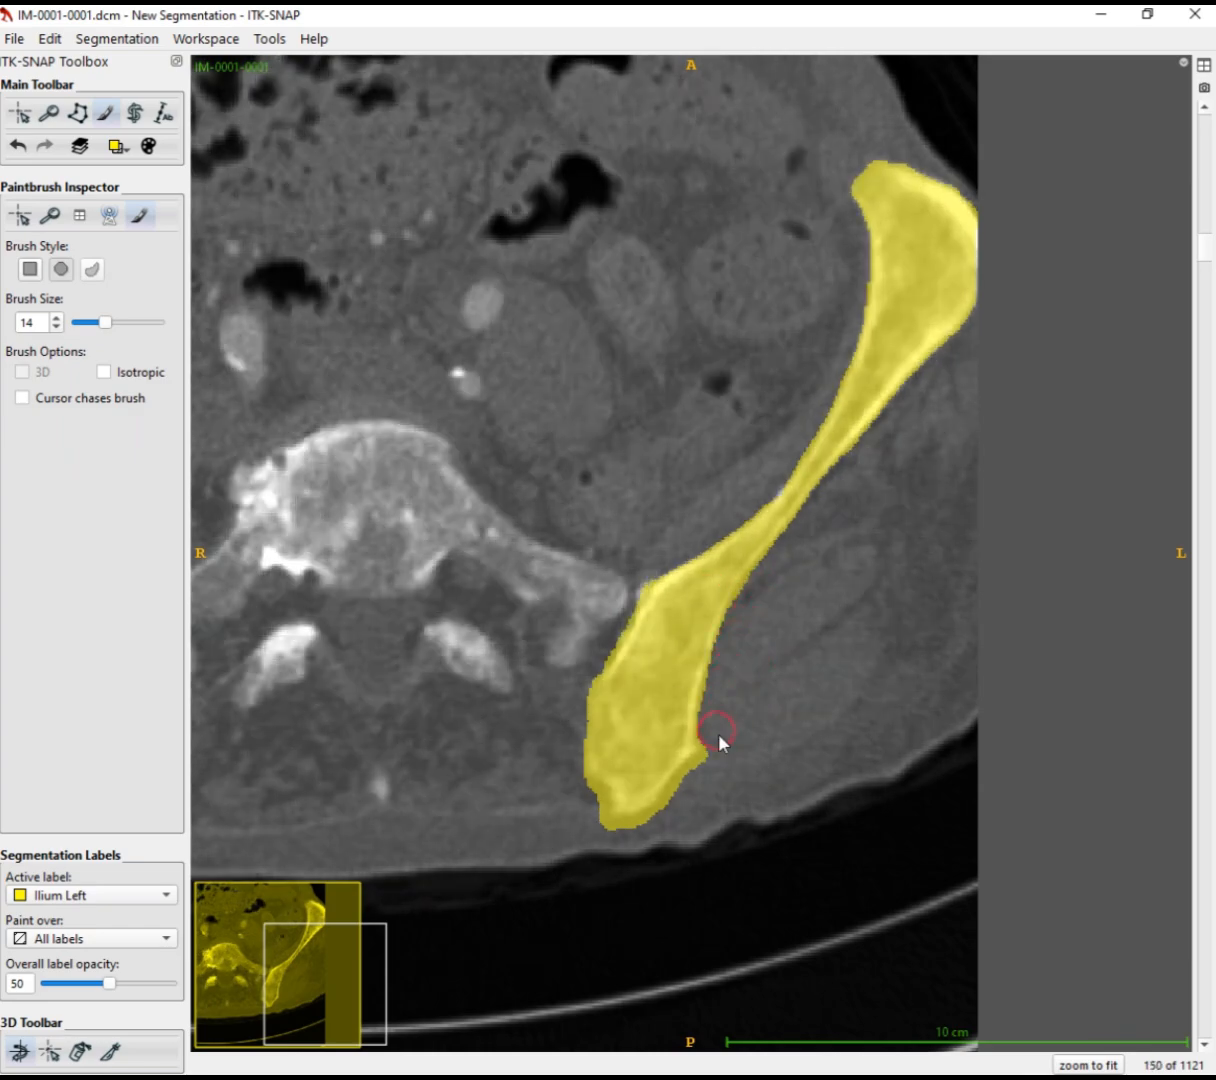
scroll(719, 750, "up", 1)
scroll(640, 787, "up", 1)
Trim the Ilium Left label around the posterior tip of the ilium on slices 150 to 144
scroll(708, 777, "down", 2)
scroll(650, 795, "down", 1)
scroll(690, 770, "down", 1)
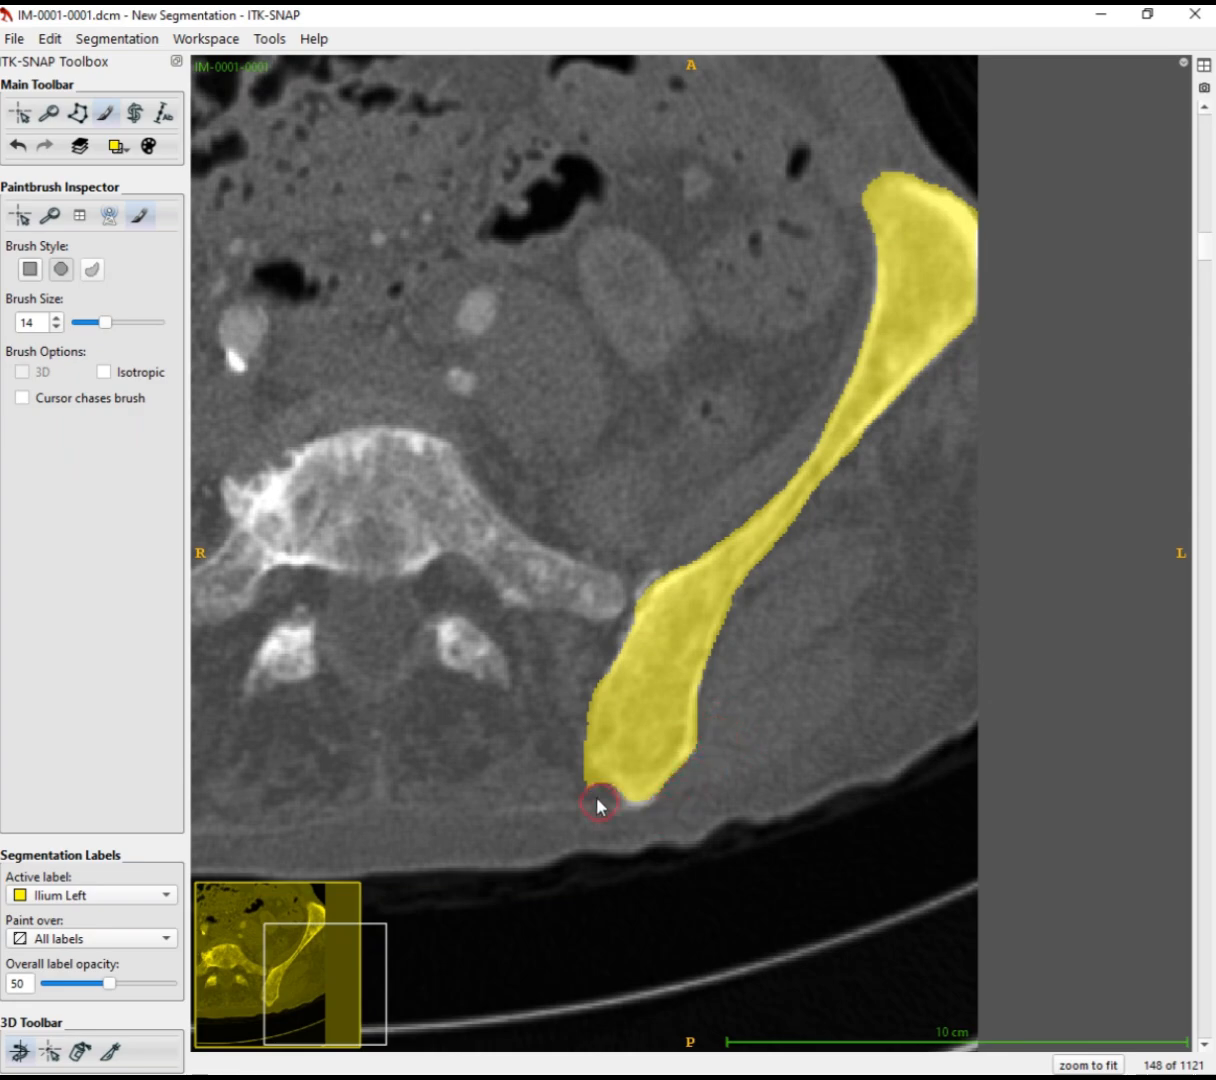
scroll(711, 774, "down", 1)
scroll(697, 786, "down", 1)
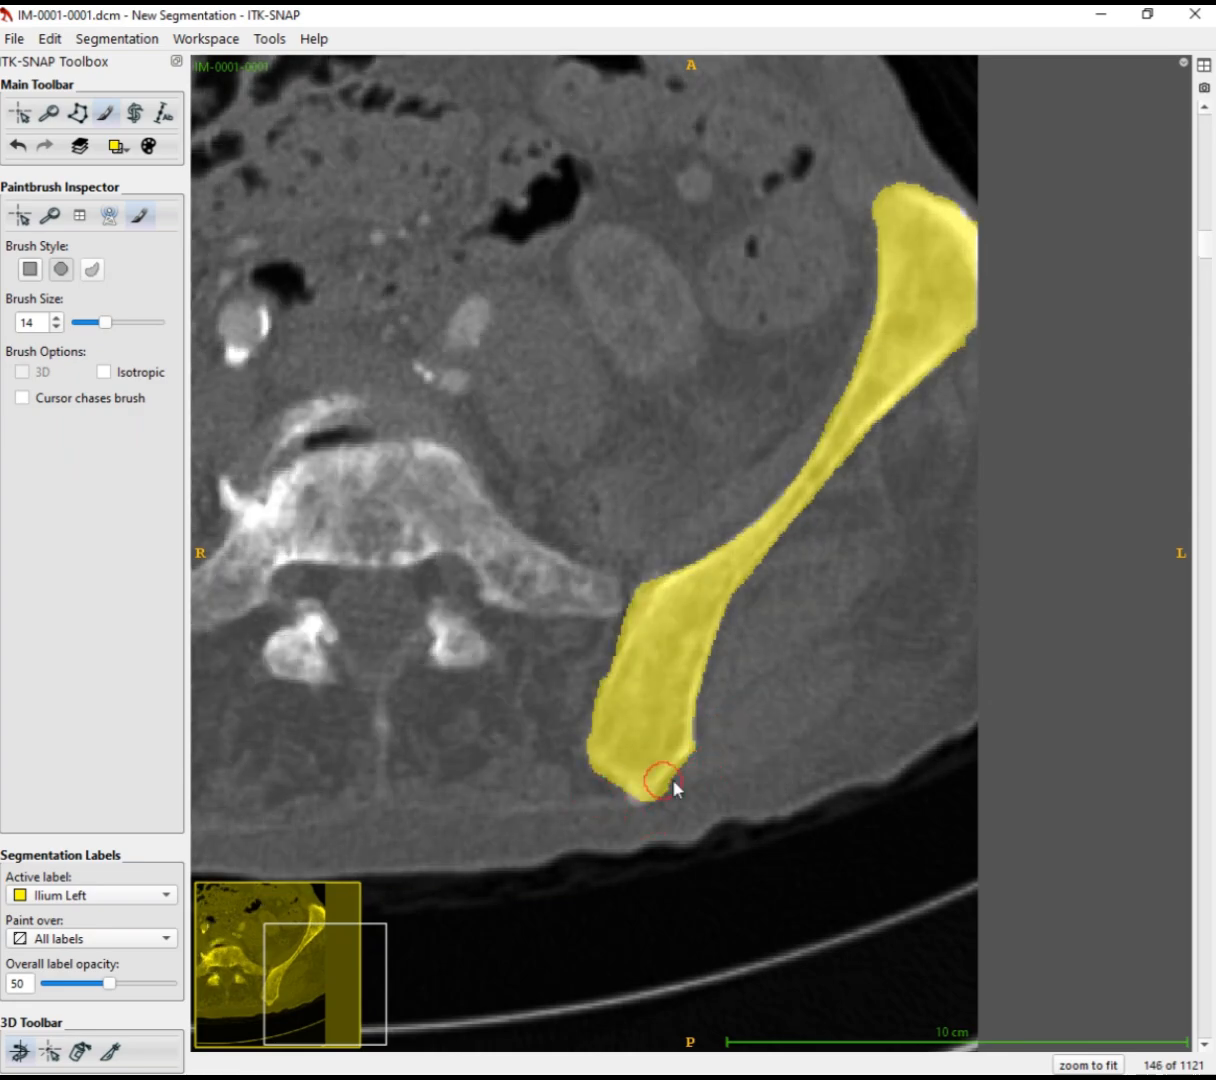
scroll(700, 760, "down", 2)
scroll(636, 770, "up", 2)
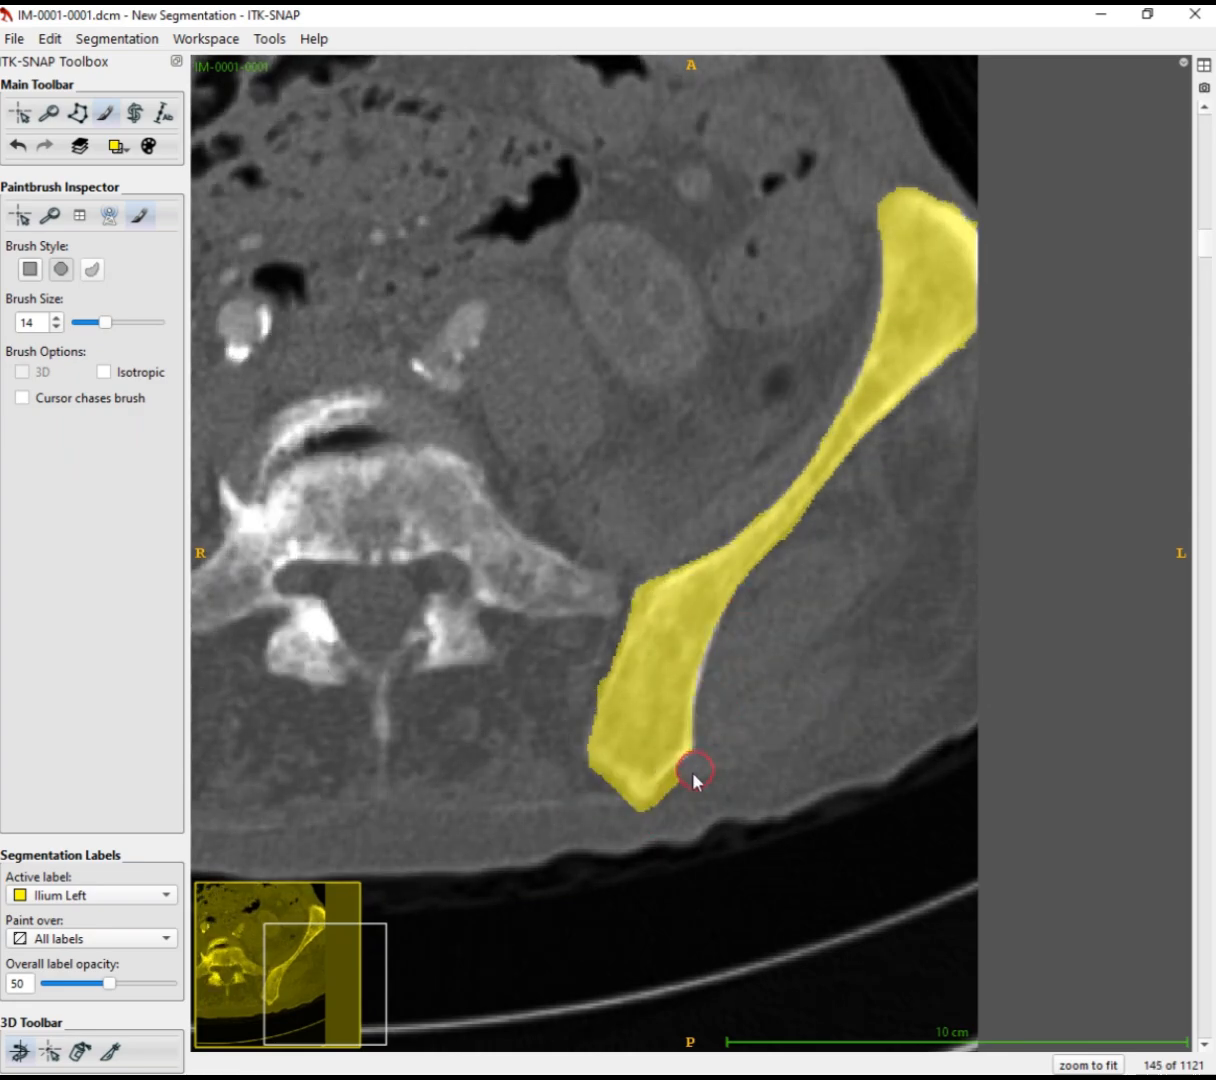
scroll(688, 797, "down", 5)
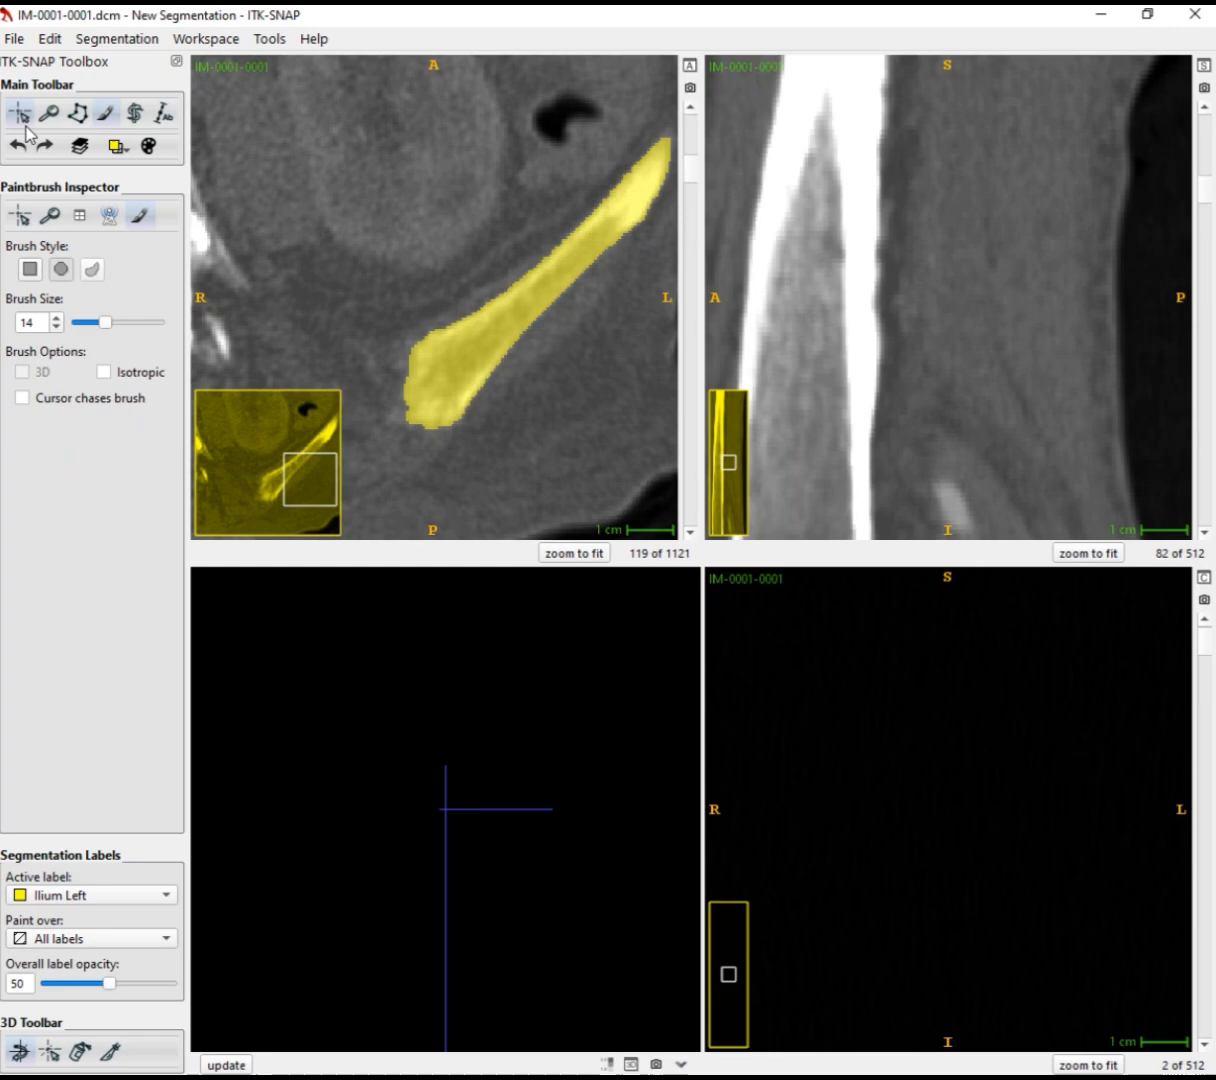
Place the crosshair beside the left iliac wing on axial slice 119 and examine the Ilium Left label through the sagittal slices
left_click(25, 124)
right_click_drag(488, 120, 488, 342)
middle_click_drag(488, 342, 552, 311)
left_click(532, 284)
middle_click_drag(927, 100, 914, 334)
scroll(914, 334, "down", 13)
scroll(913, 340, "down", 20)
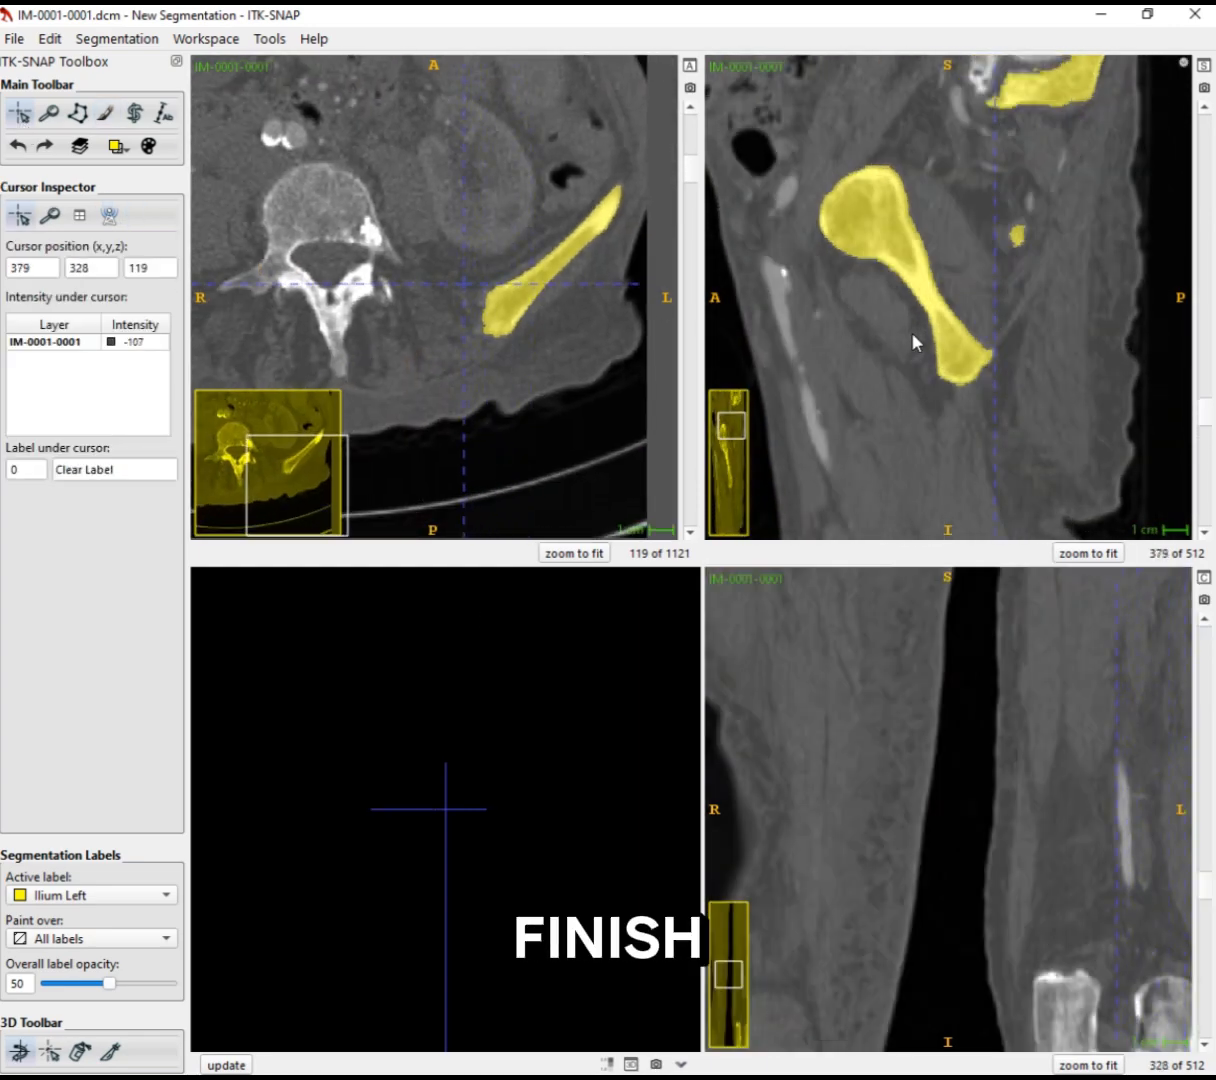
scroll(912, 338, "up", 20)
Update the 3D rendering of Ilium Left and rotate the hip bone to show the acetabulum
left_click(226, 1064)
scroll(450, 790, "up", 9)
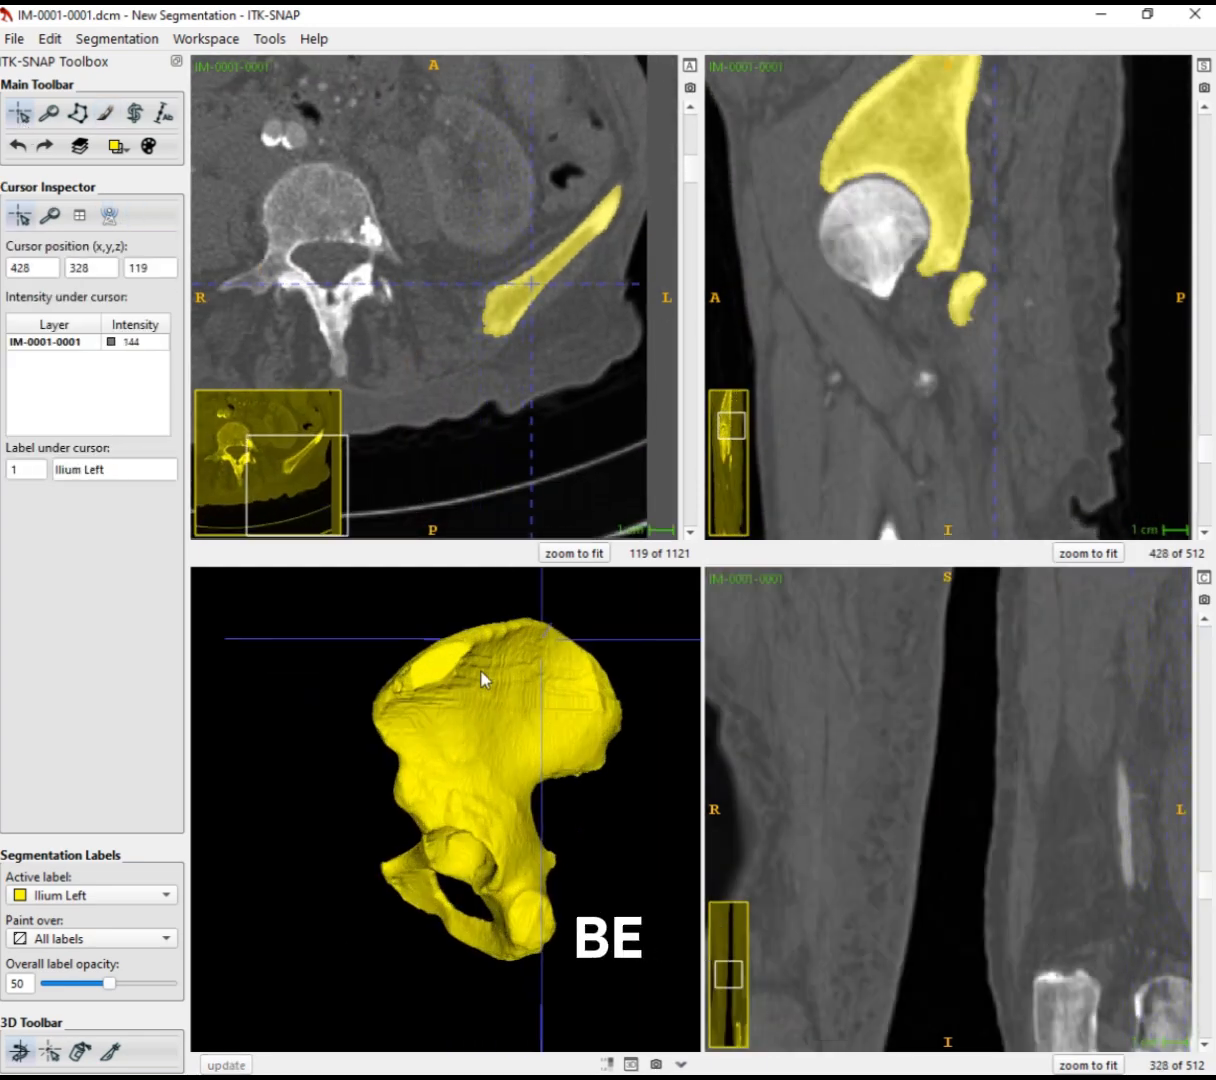
left_click_drag(510, 691, 537, 897)
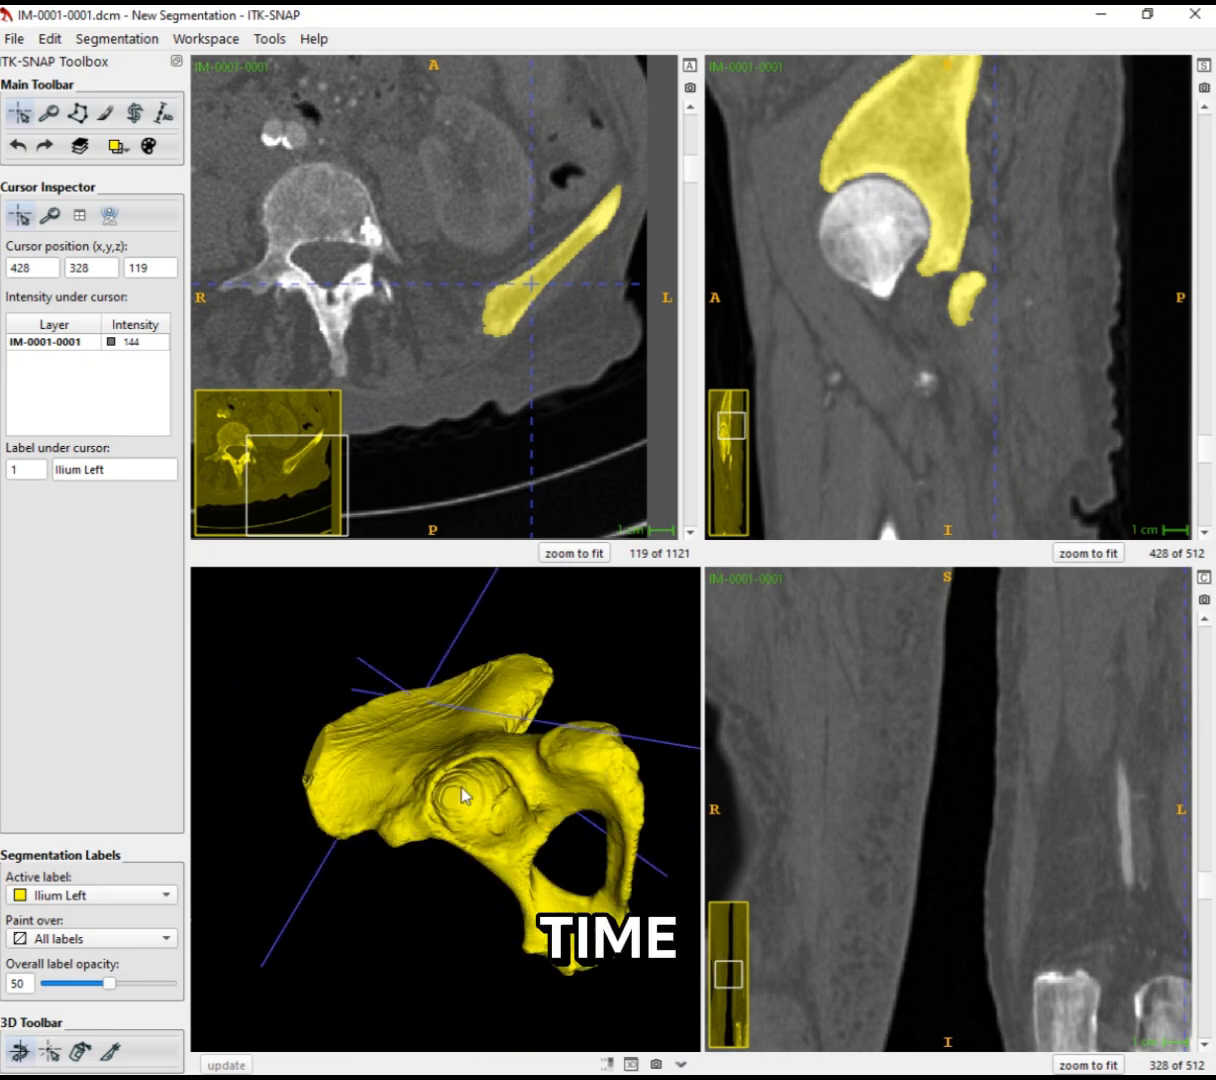
Examine the unlabelled left femur beside the segmented hip bone on axial slices around 267 to 293
left_click_drag(692, 168, 691, 221)
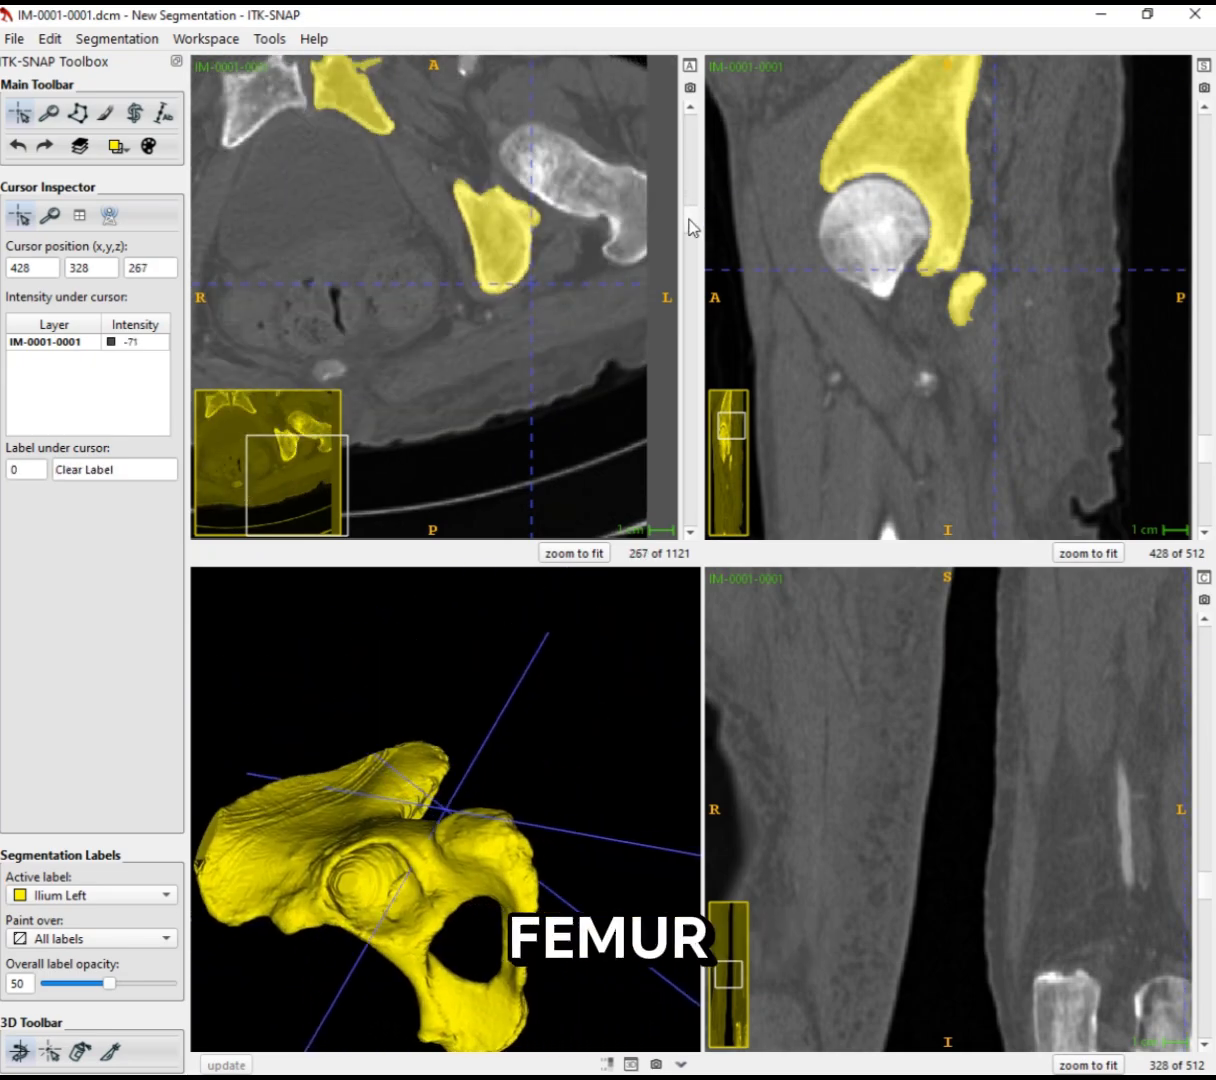
middle_click_drag(549, 181, 555, 270)
scroll(555, 270, "up", 20)
scroll(558, 278, "down", 20)
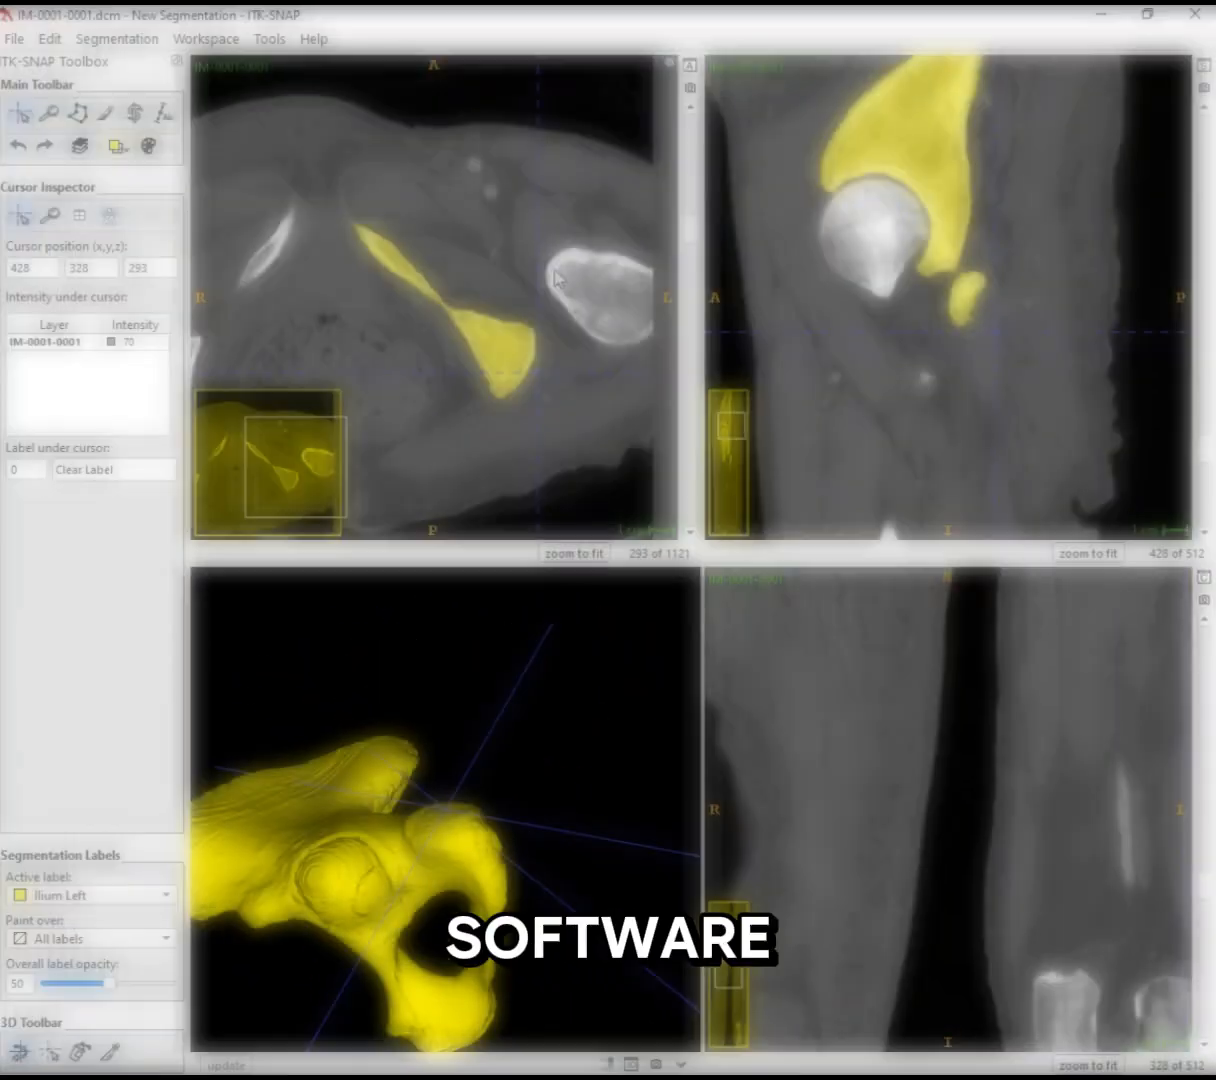